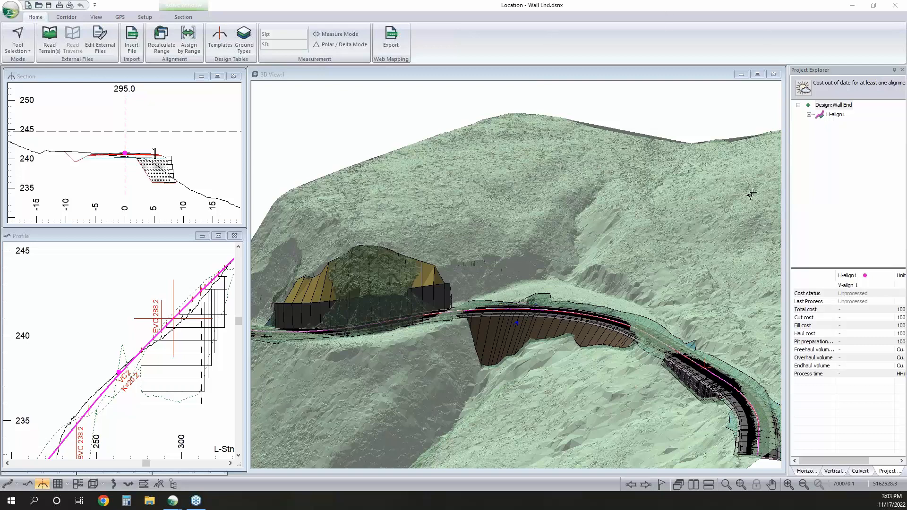
Check the cross sections at two points along the road in the Wall End 3D view, and switch to the Wall start design
left_click(551, 310)
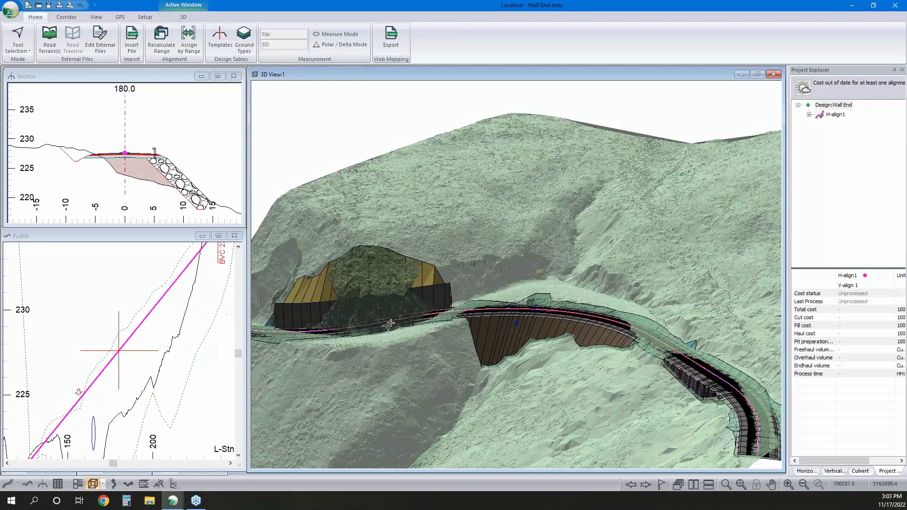
left_click(295, 333)
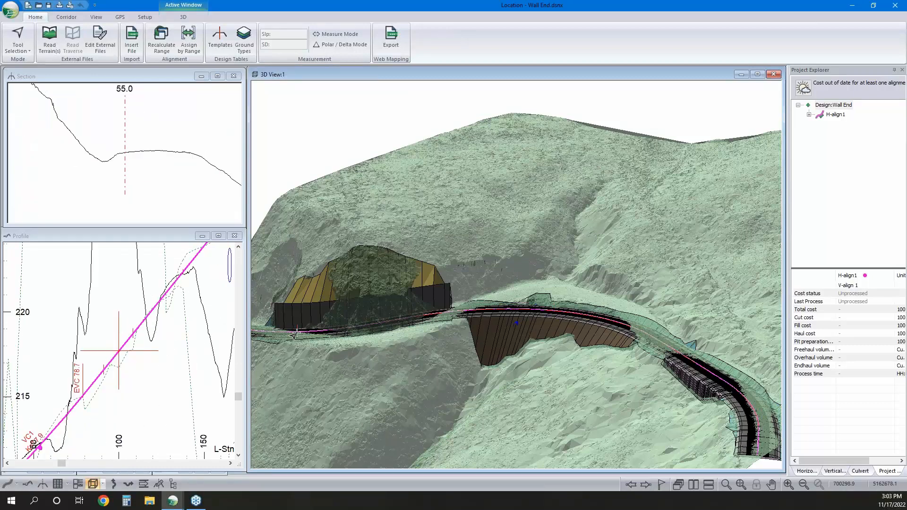
left_click(851, 7)
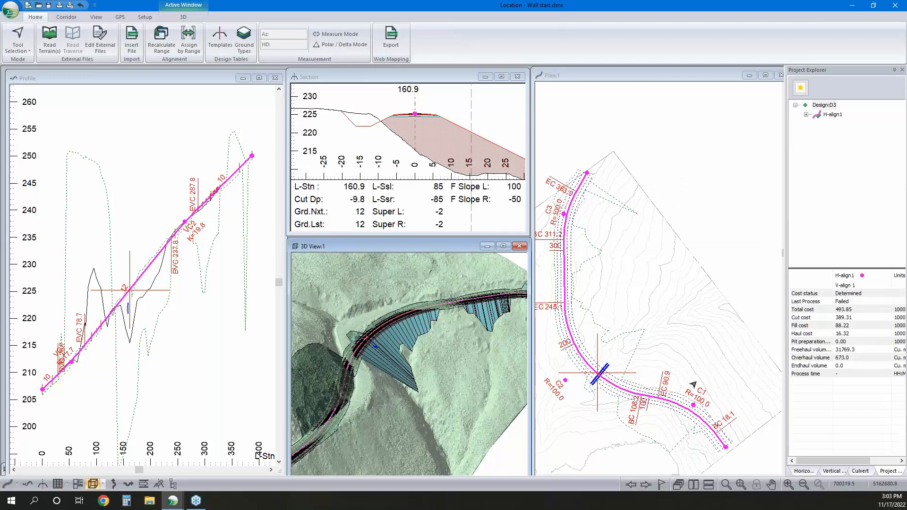
Show the cross section at station 300 by picking that station on the profile
mouse_move(599, 319)
mouse_move(415, 116)
left_click(204, 217)
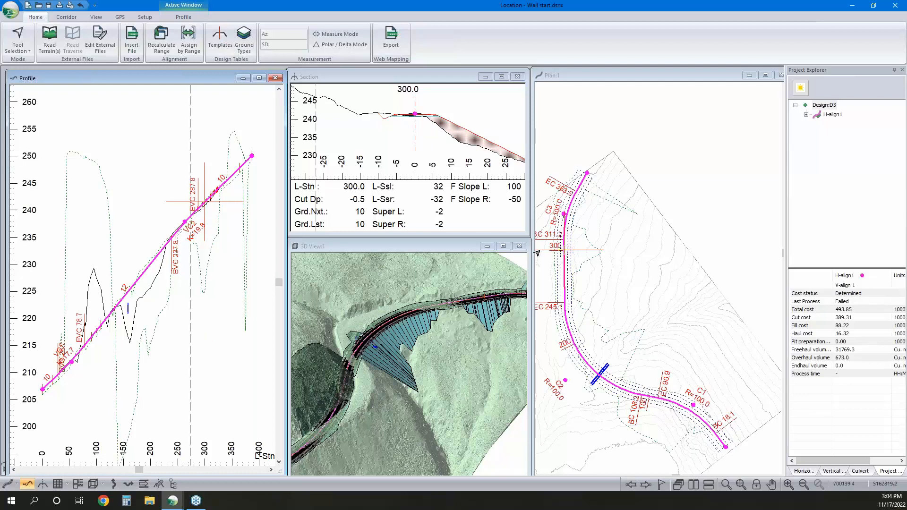
Examine the road's cut and fill slopes in an enlarged 3D view, and return to the multi-window layout
left_click(503, 247)
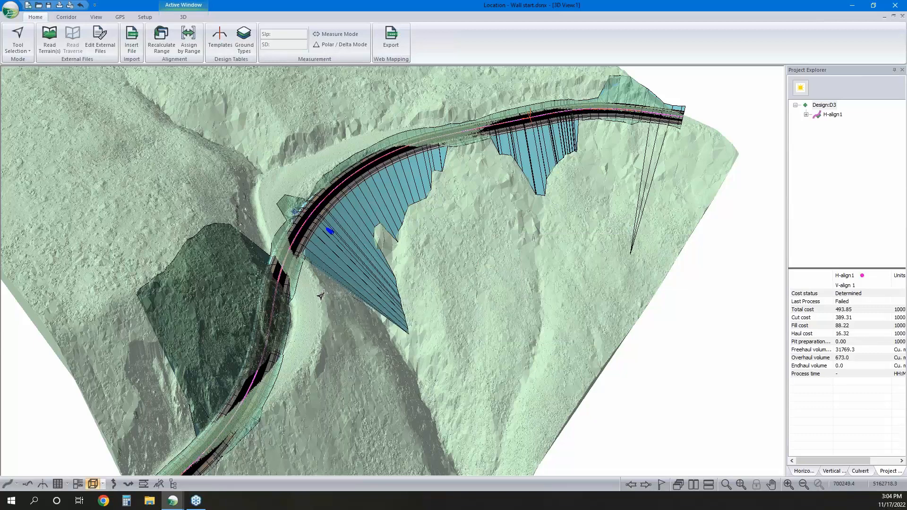
mouse_move(322, 295)
mouse_move(262, 314)
mouse_move(287, 321)
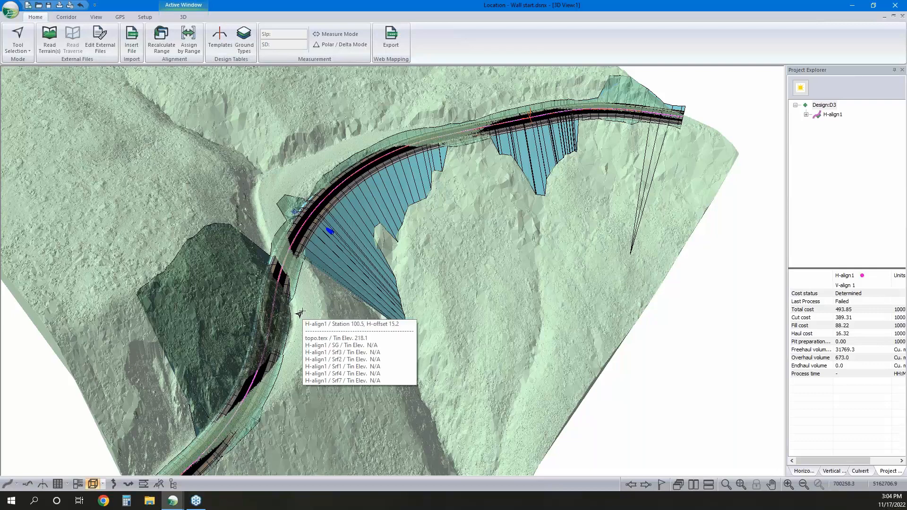
mouse_move(423, 244)
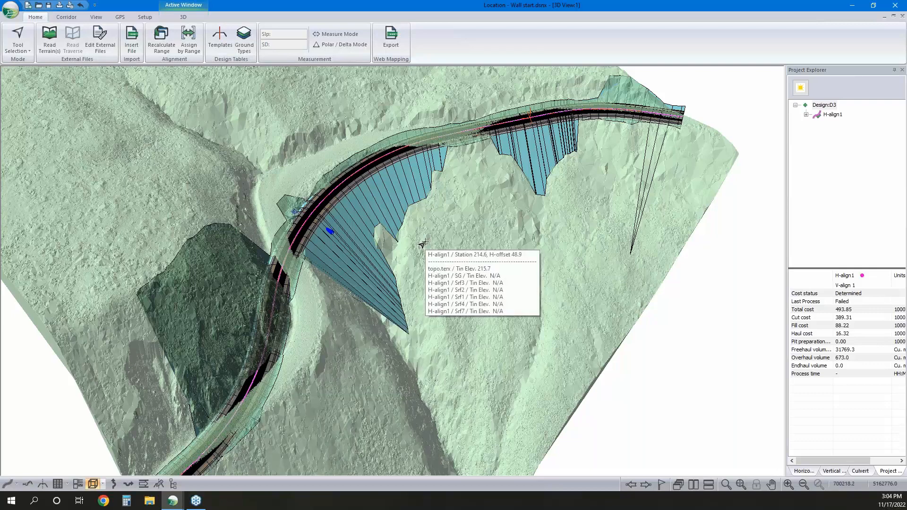
mouse_move(452, 214)
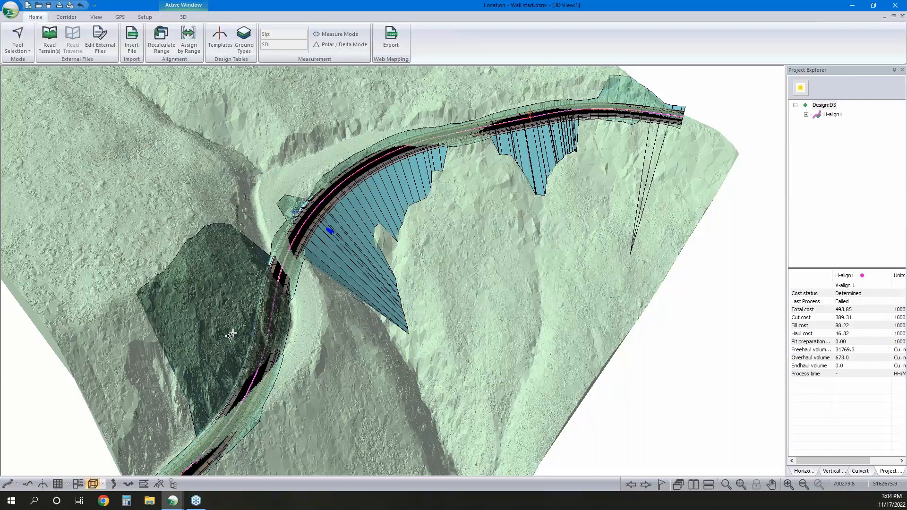
mouse_move(352, 193)
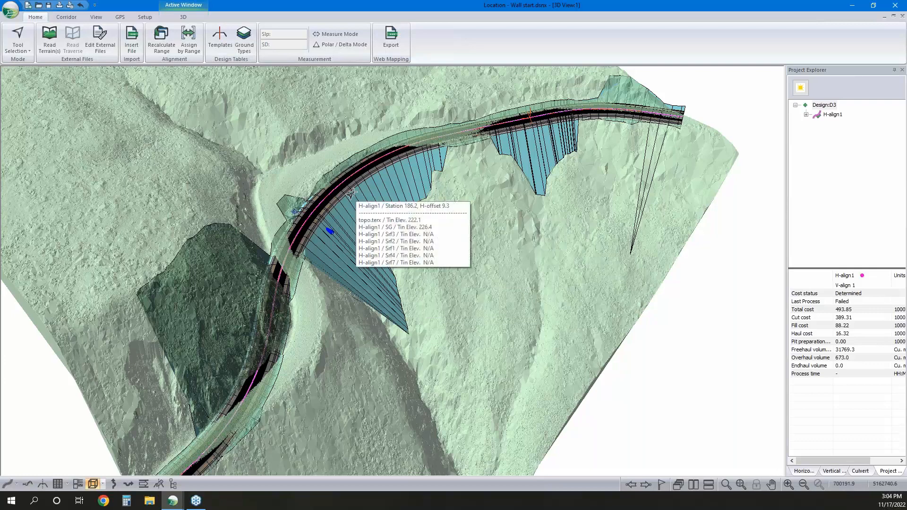
mouse_move(277, 208)
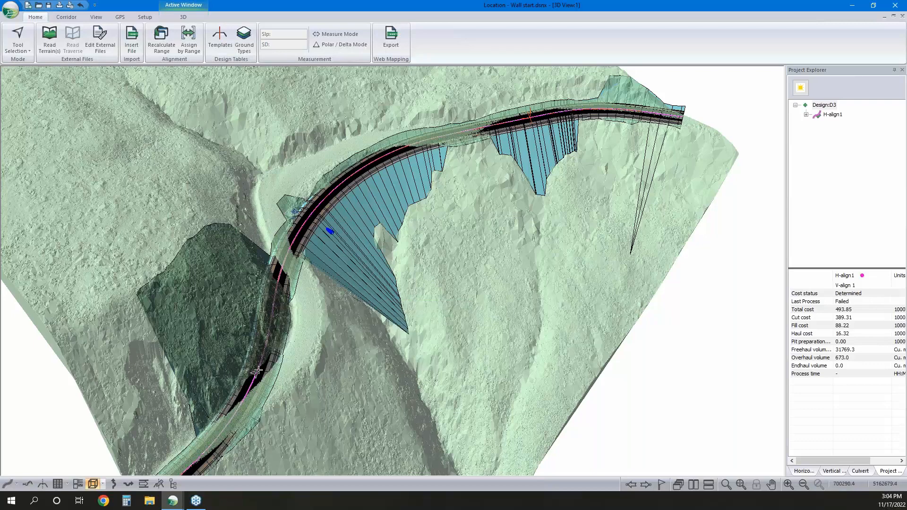
mouse_move(259, 280)
mouse_move(261, 331)
mouse_move(383, 201)
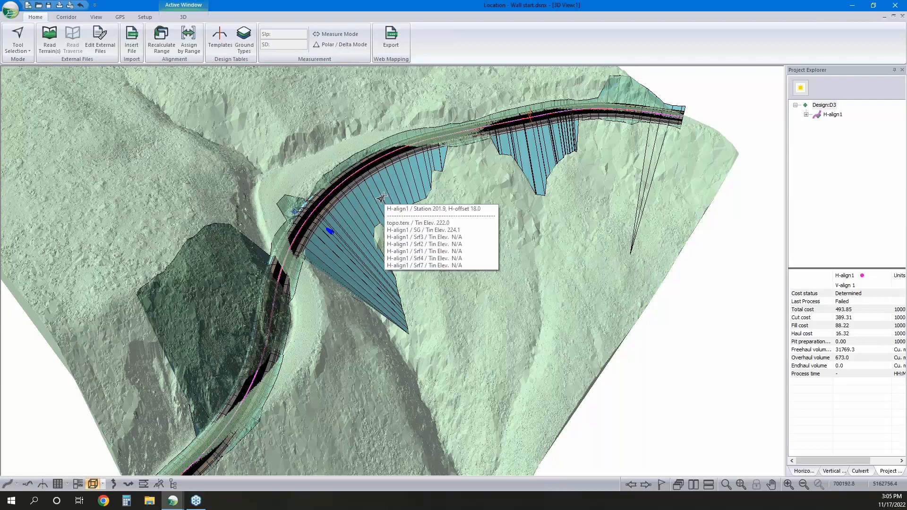
mouse_move(344, 261)
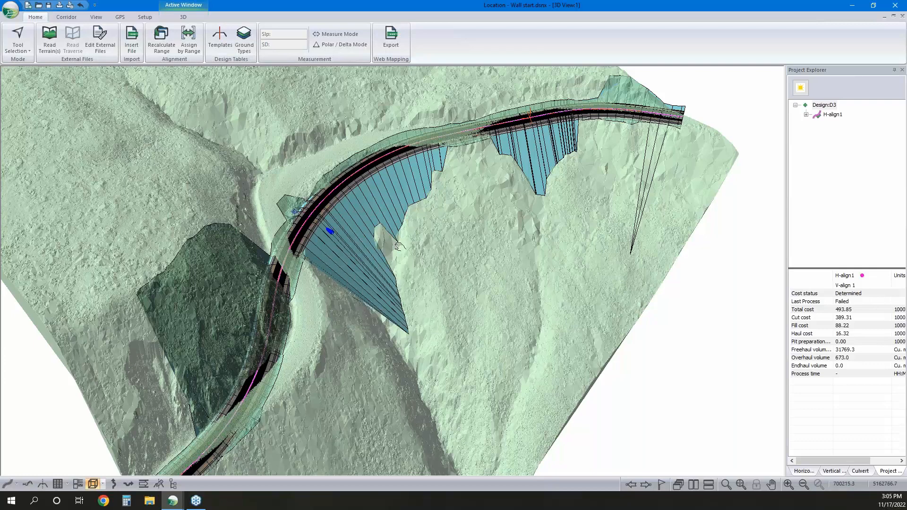
middle_click_drag(400, 246, 384, 268)
mouse_move(546, 150)
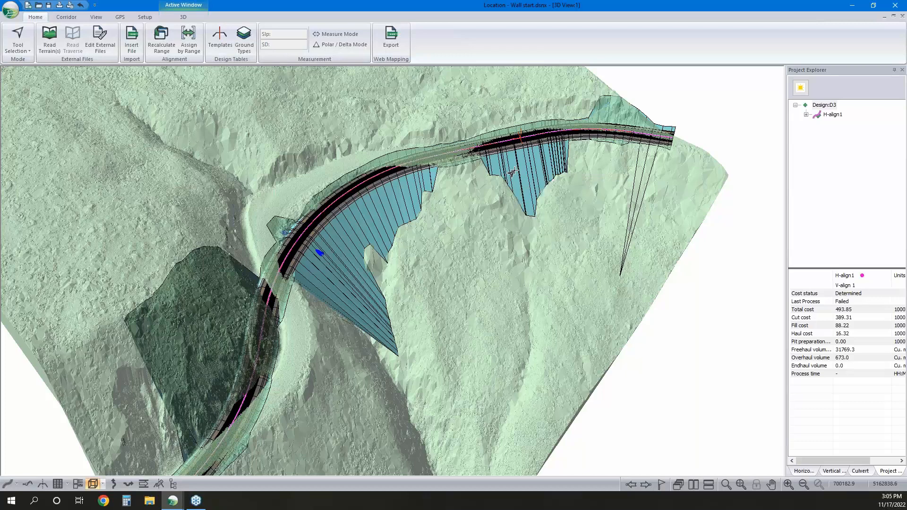
mouse_move(515, 170)
left_click(894, 16)
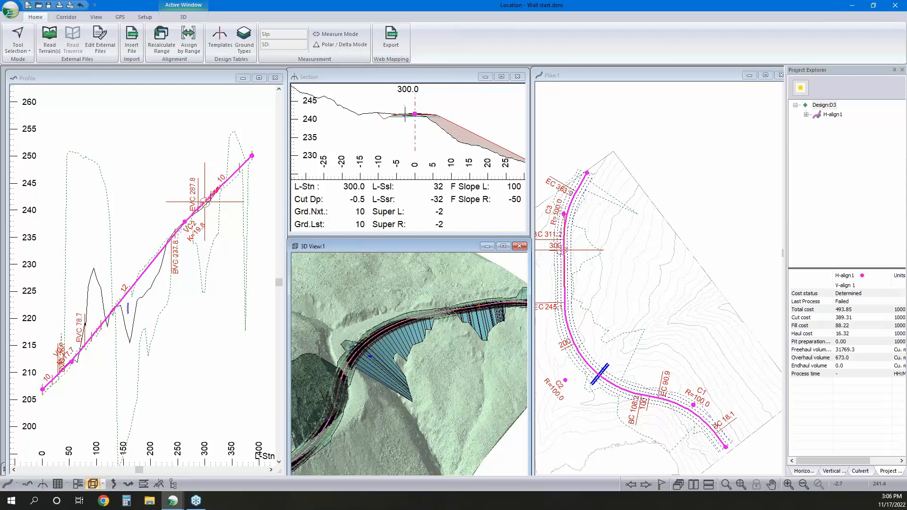
Open the Template Editor and review the roadway, ditch and slope components of the DF - Rural template
left_click(220, 40)
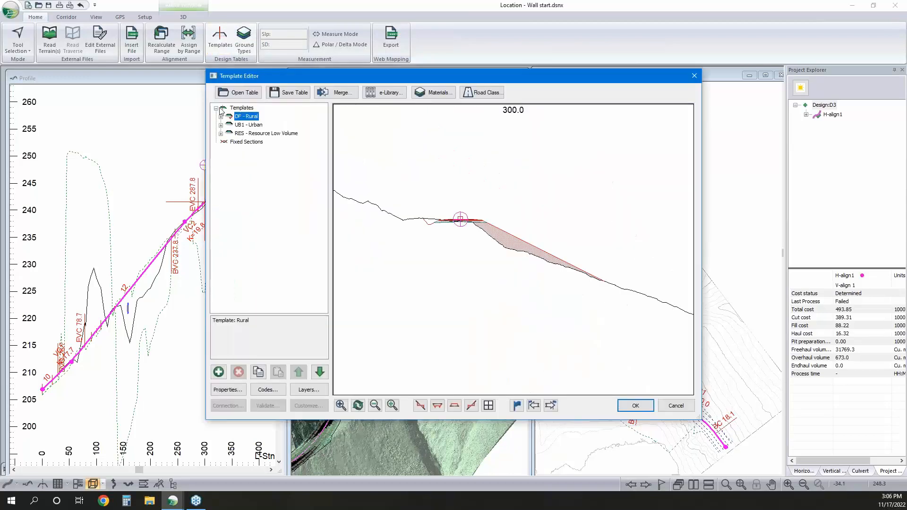
left_click_drag(232, 118, 233, 144)
scroll(463, 223, "up", 2)
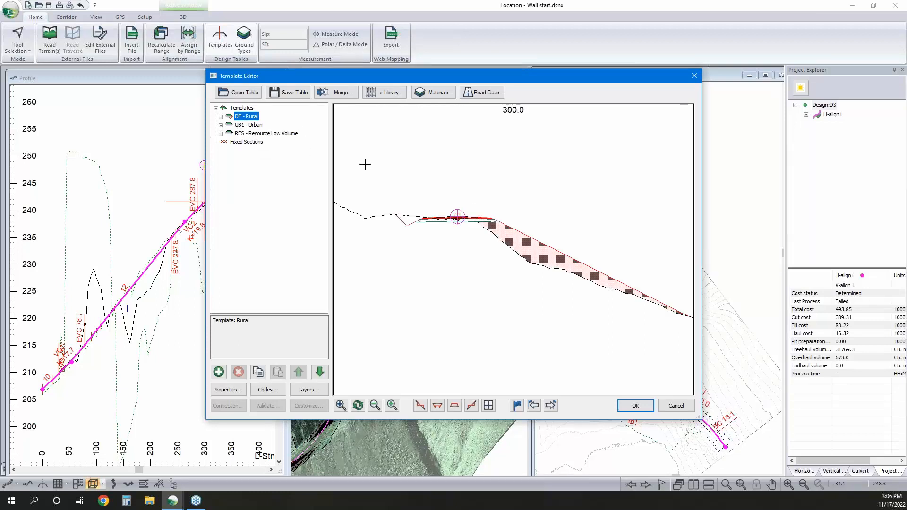
left_click(221, 116)
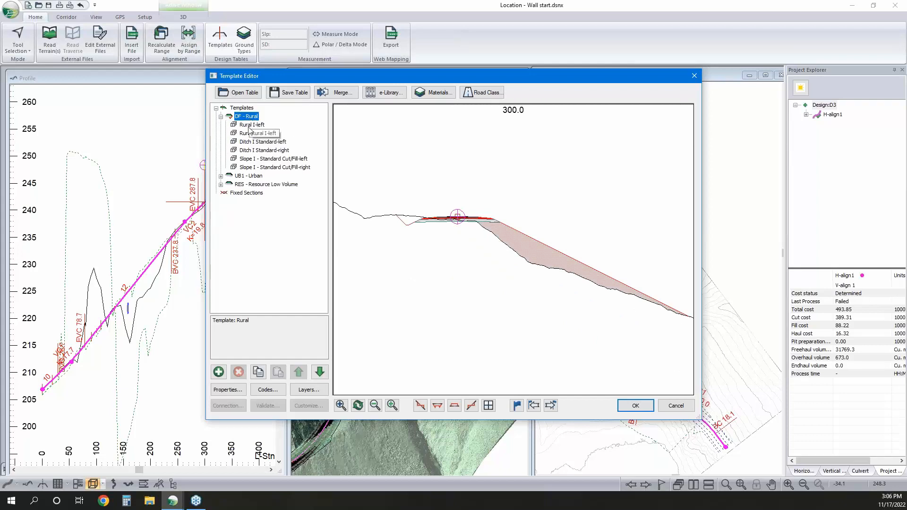
left_click(250, 125)
left_click(259, 142)
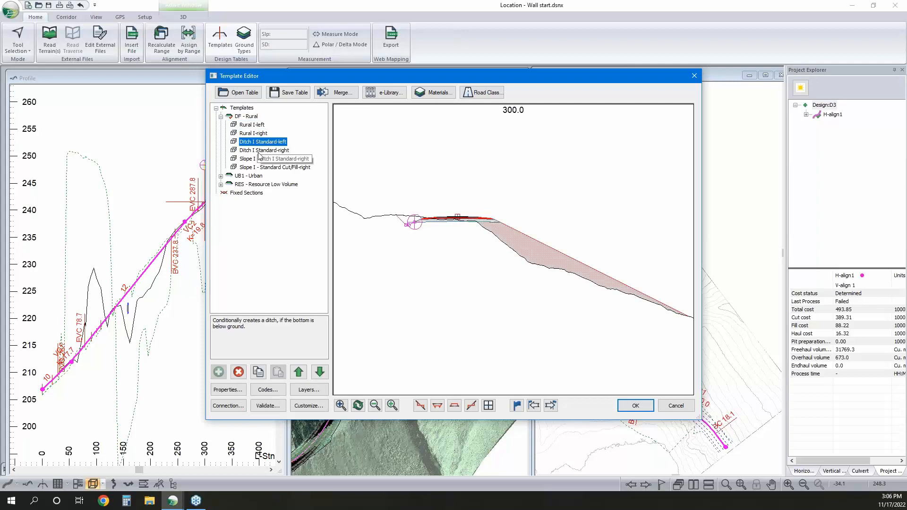
left_click(256, 159)
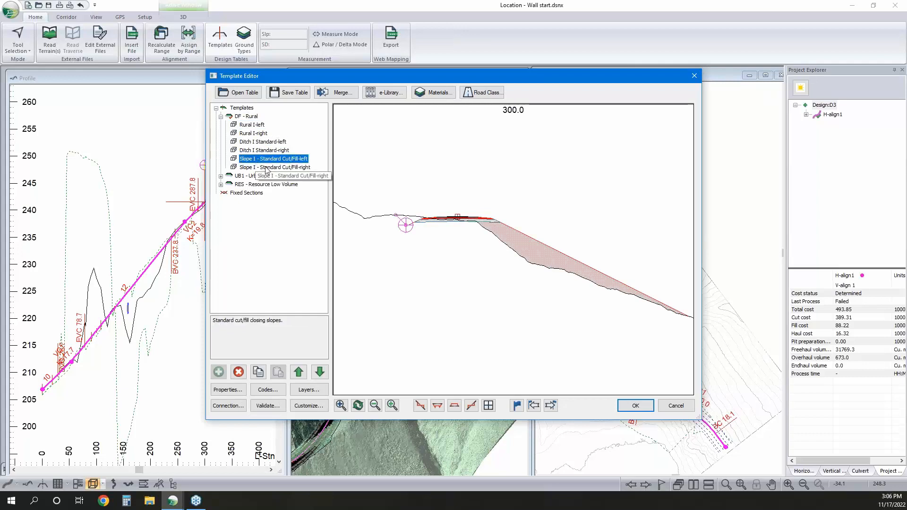
Review the properties of the DF - Rural template and of its Rural I-right component, leaving their values as they are
right_click(254, 116)
left_click(284, 133)
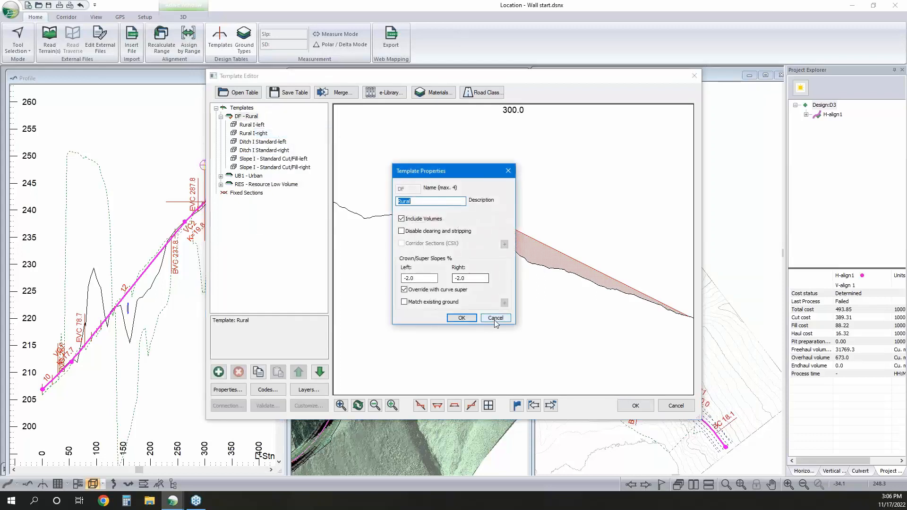
left_click(462, 318)
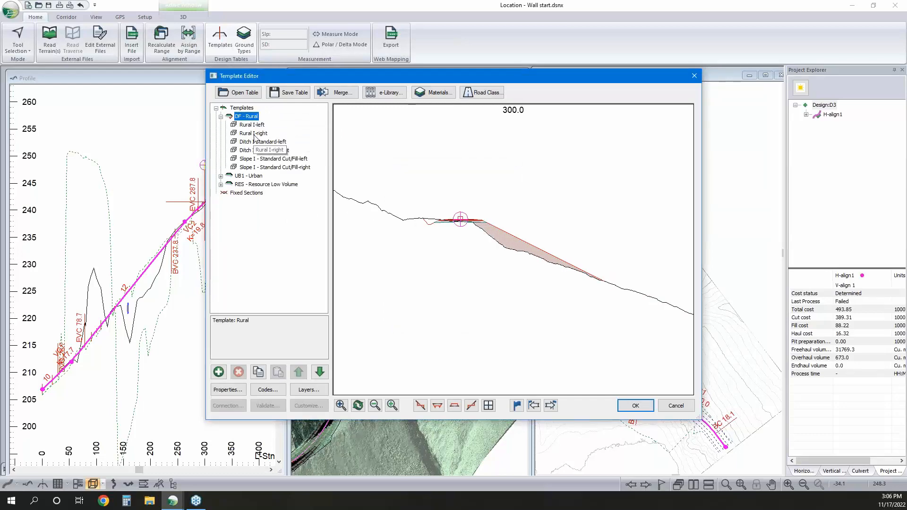
double_click(254, 134)
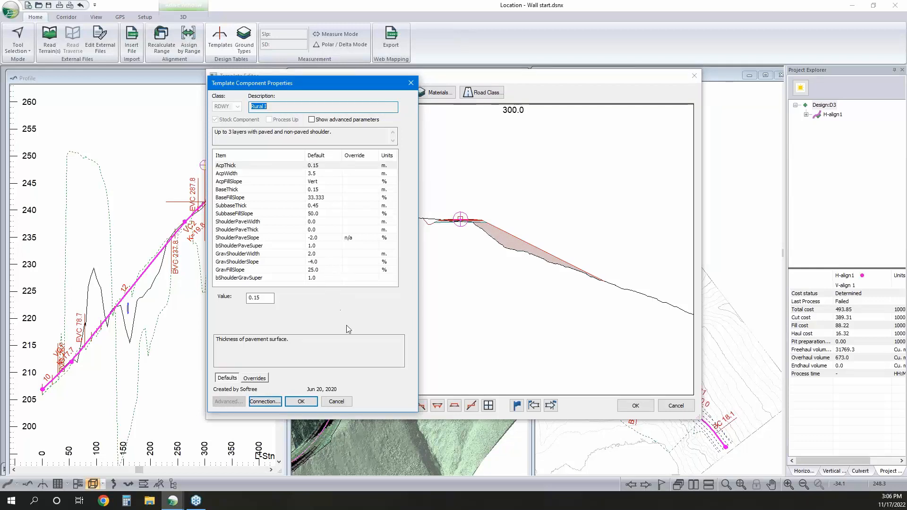
left_click(337, 401)
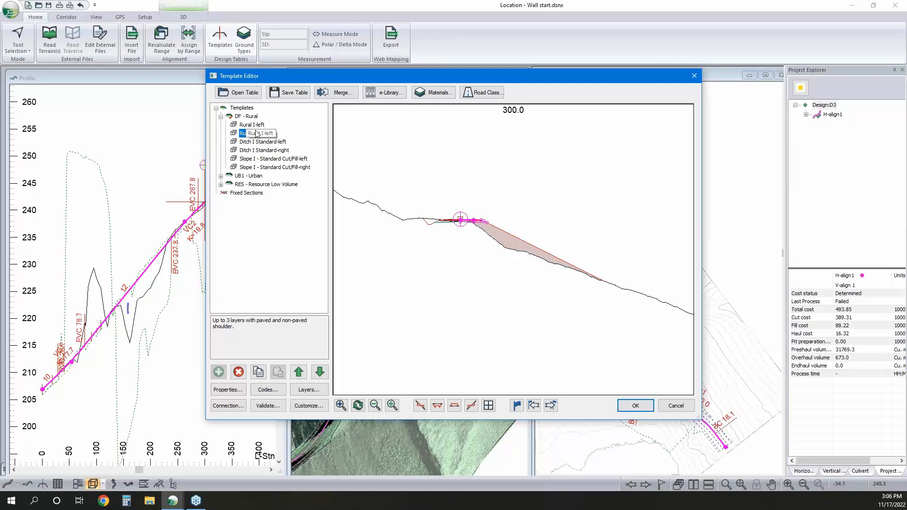
Expand the Urban and Resource Low Volume templates to review their components, and examine the fill slope in the section preview
left_click(220, 176)
left_click(221, 219)
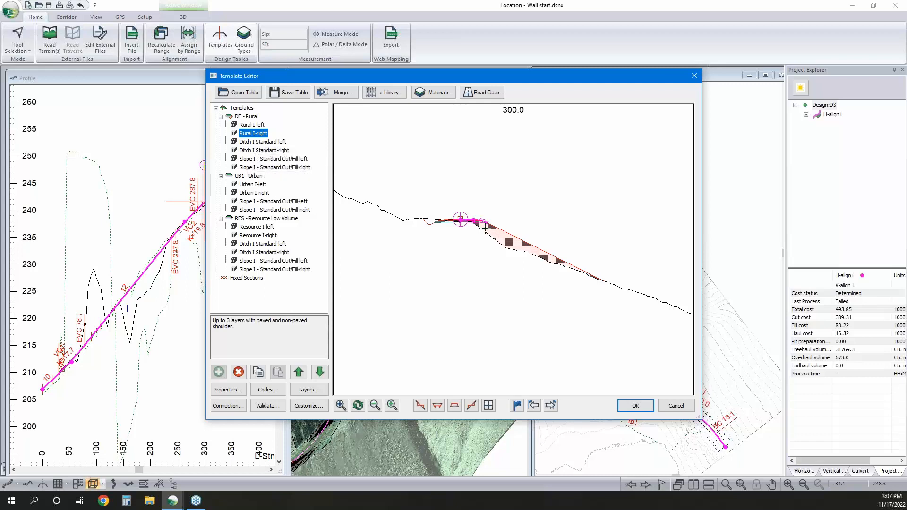
mouse_move(485, 234)
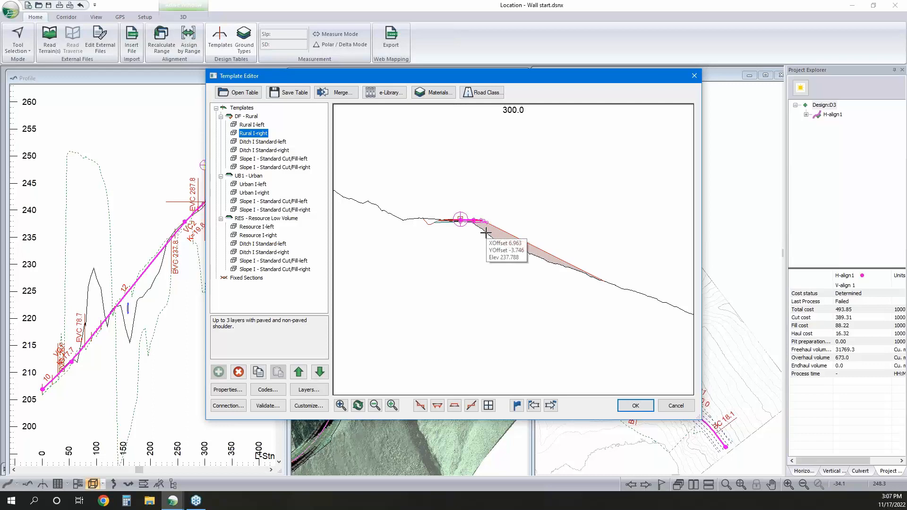
mouse_move(492, 217)
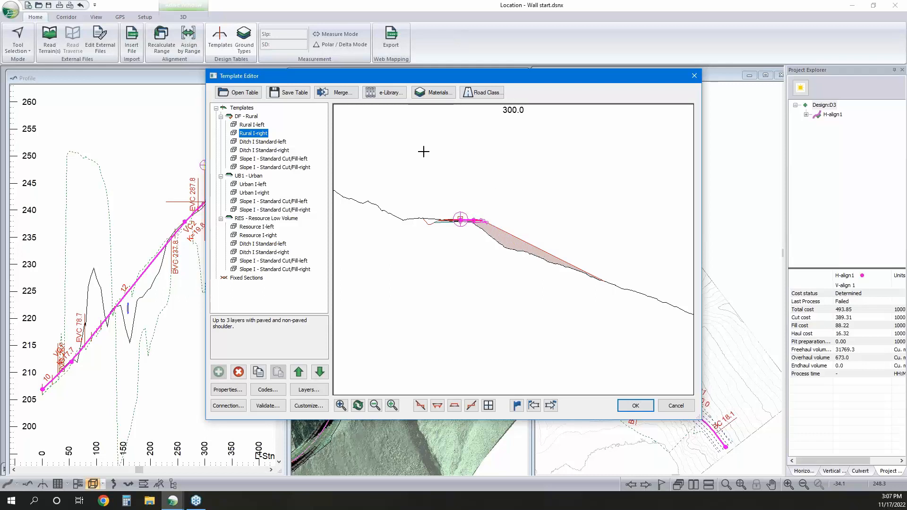
Retrieve the Slopes Components and Walls and Barriers folders from the e-Library
left_click(395, 96)
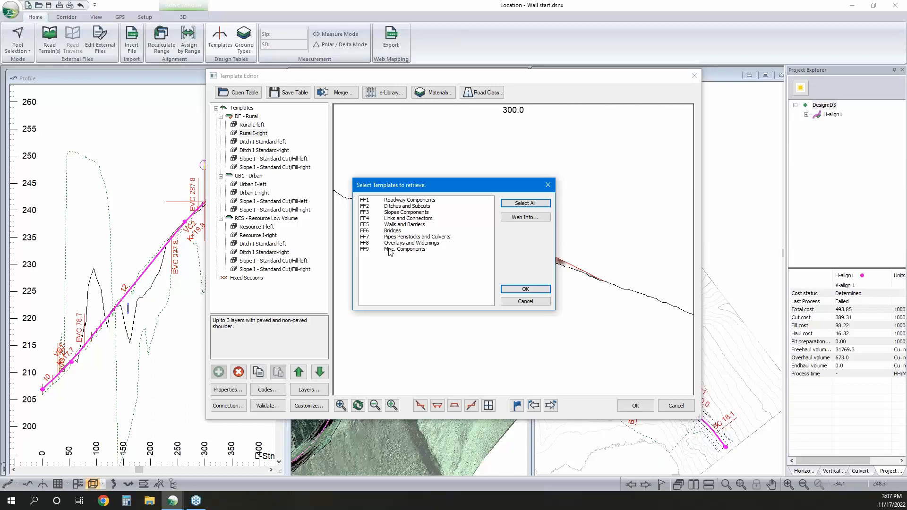
left_click(400, 213)
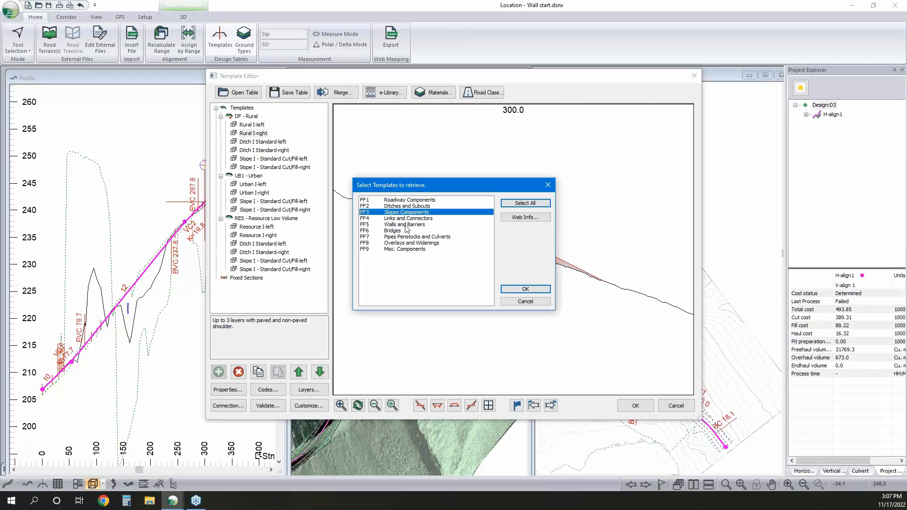
left_click(404, 225, "ctrl")
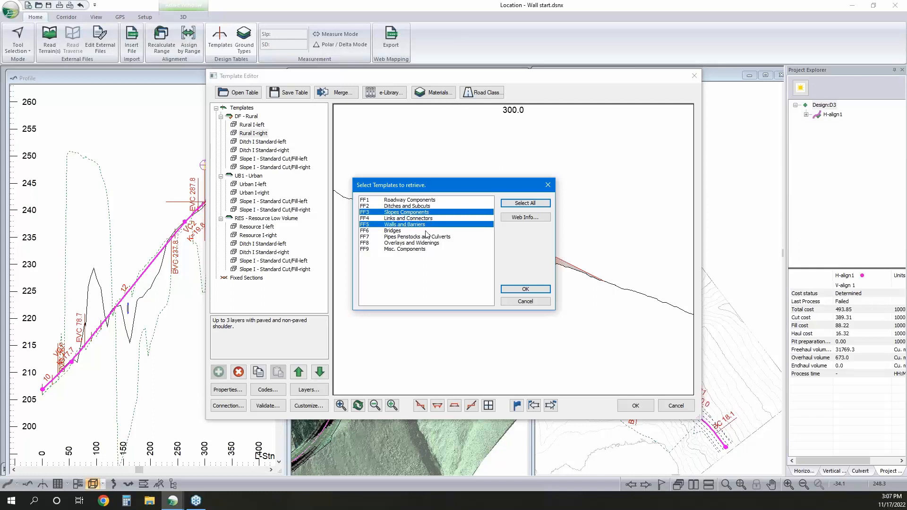
left_click(525, 289)
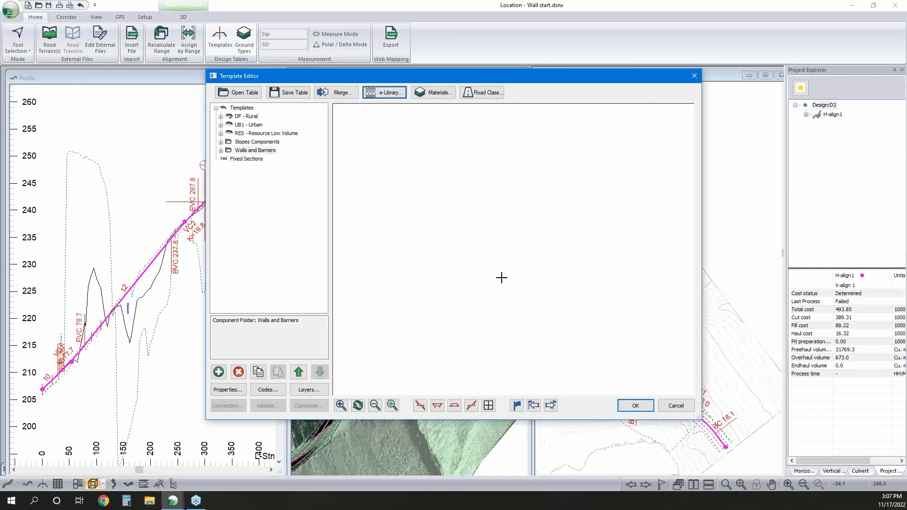
Preview the DF - Rural template and copy the Barrier I - Guard Rail-left component from the Walls and Barriers folder
left_click(245, 117)
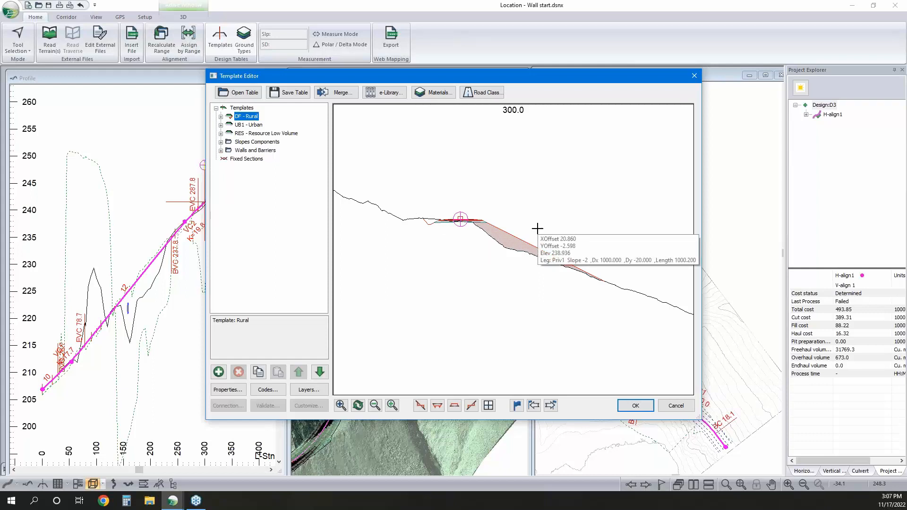
left_click(220, 150)
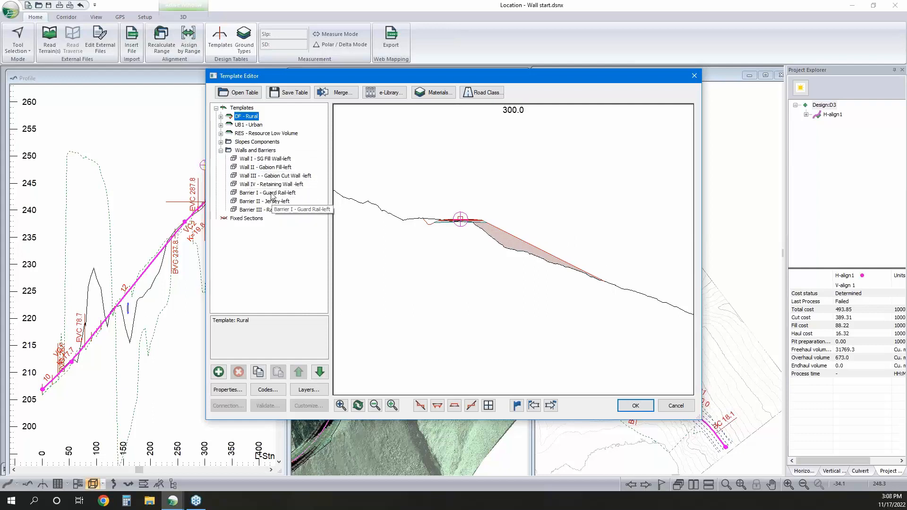
left_click(271, 194)
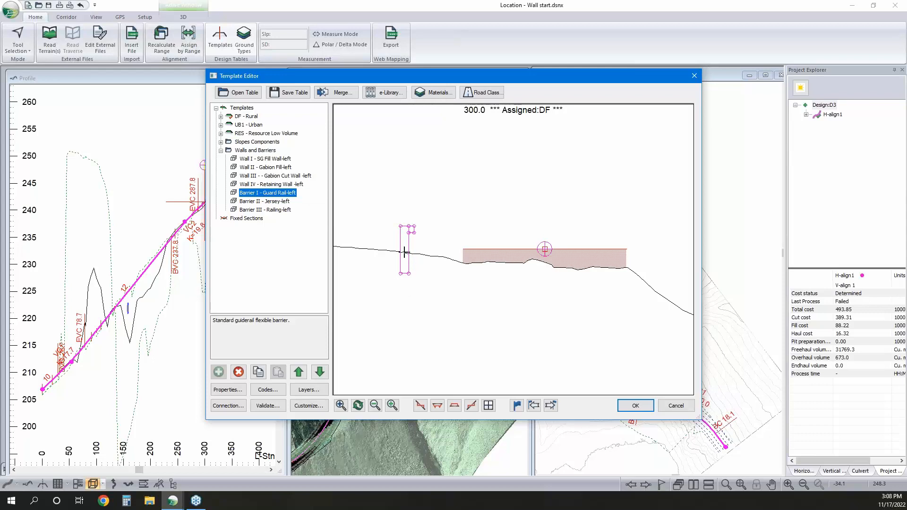
right_click(270, 193)
left_click(338, 250)
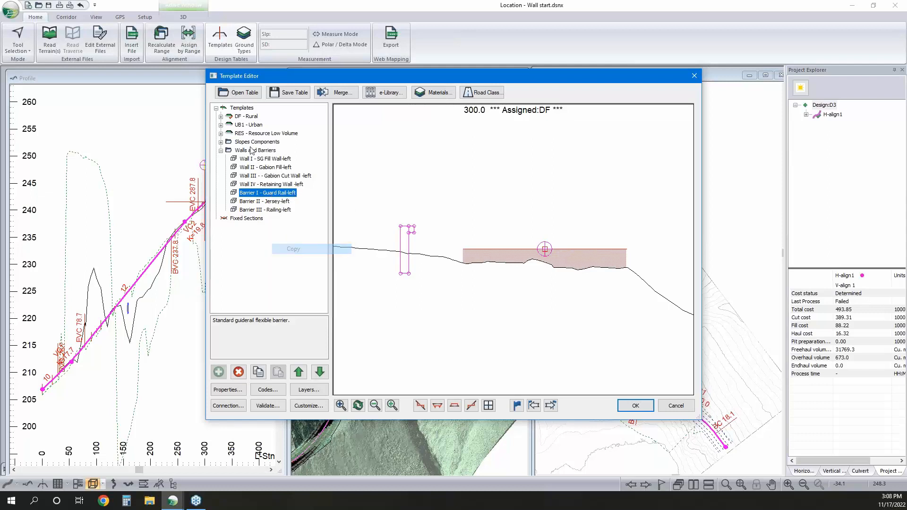
Paste the copied Barrier I - Guard Rail component into the DF - Rural template as a new right-side component
left_click(220, 116)
left_click(269, 171)
right_click(269, 170)
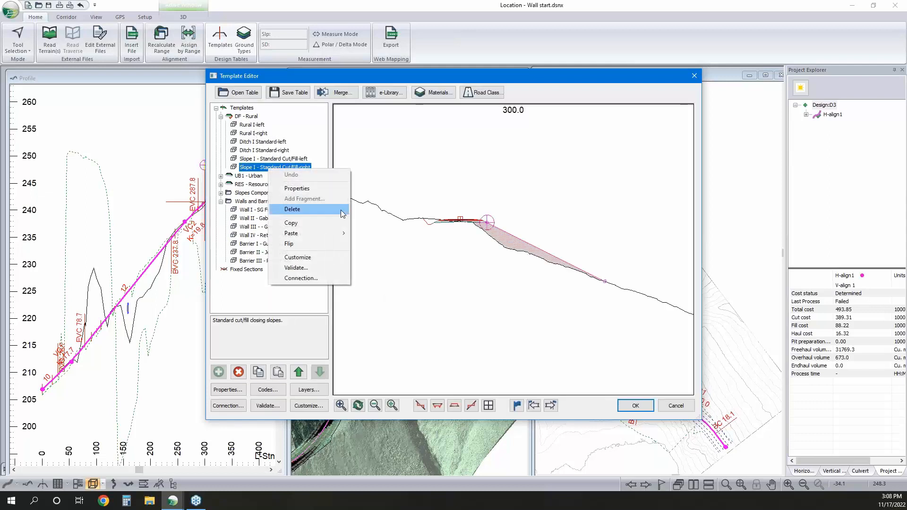
mouse_move(330, 233)
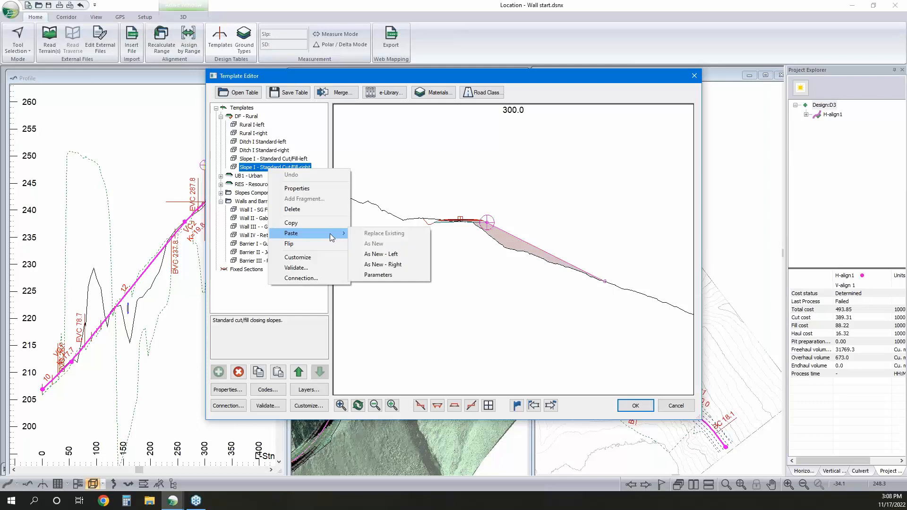
left_click(400, 265)
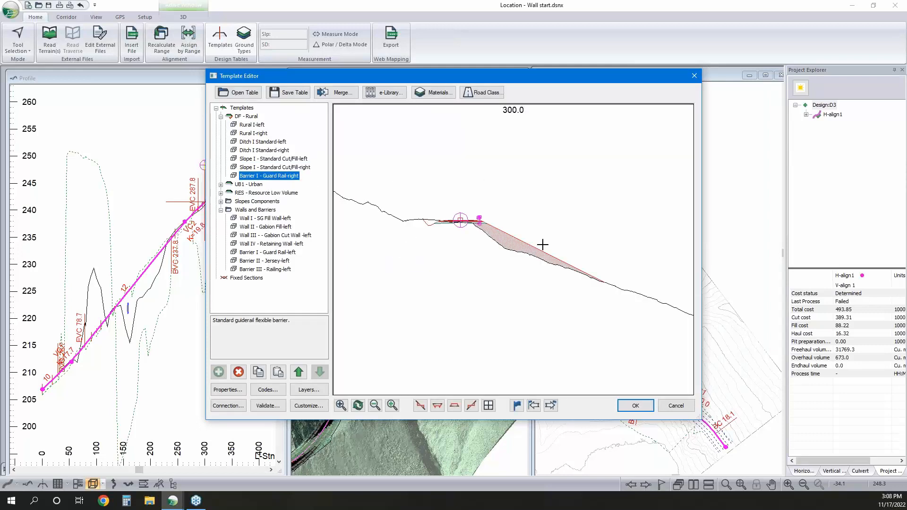
scroll(478, 223, "up", 1)
scroll(476, 224, "up", 3)
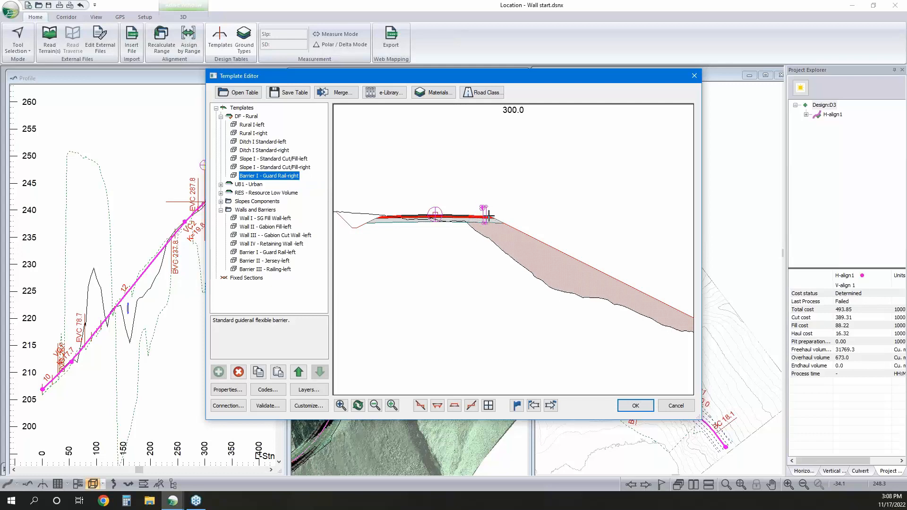
Move the Barrier I - Guard Rail-right component up to the first place in the DF - Rural component order
left_click(299, 373)
left_click(298, 373)
left_click(298, 373)
left_click(299, 373)
left_click(299, 373)
left_click(299, 373)
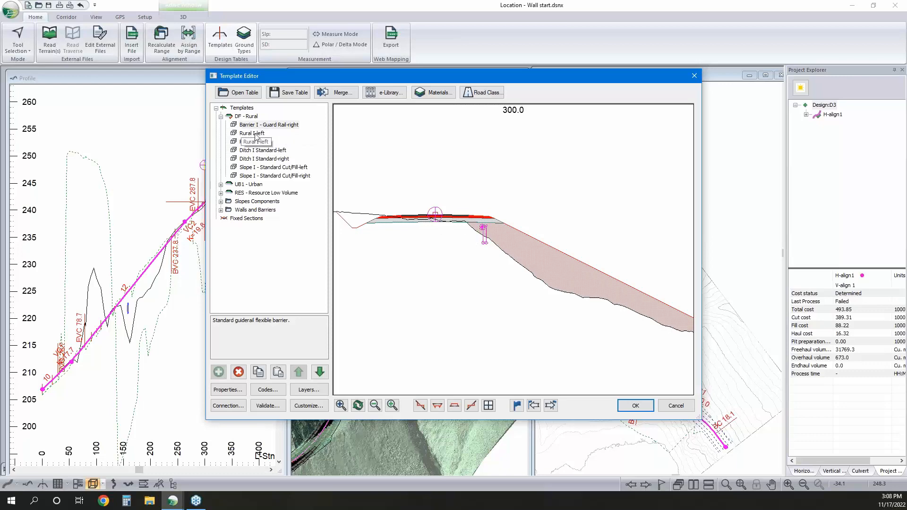
Move the Barrier I - Guard Rail-right component back down to the end of the DF - Rural component order
left_click(262, 150)
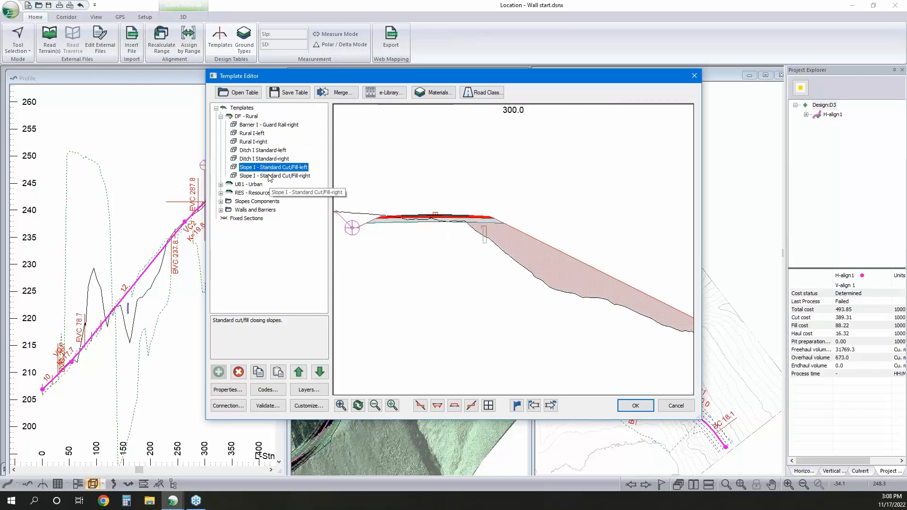
key("Up")
key("Up")
key("Up")
left_click(319, 372)
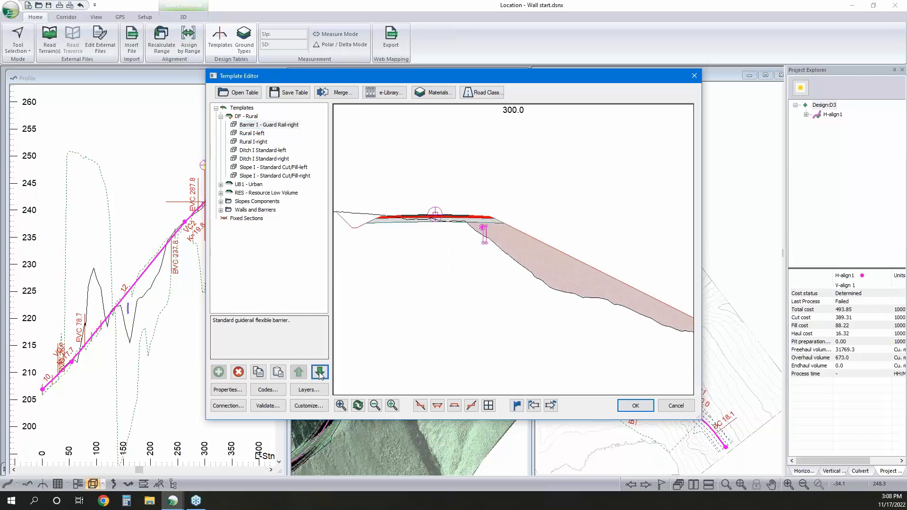
left_click(319, 373)
left_click(319, 372)
left_click(320, 372)
left_click(320, 372)
left_click(320, 372)
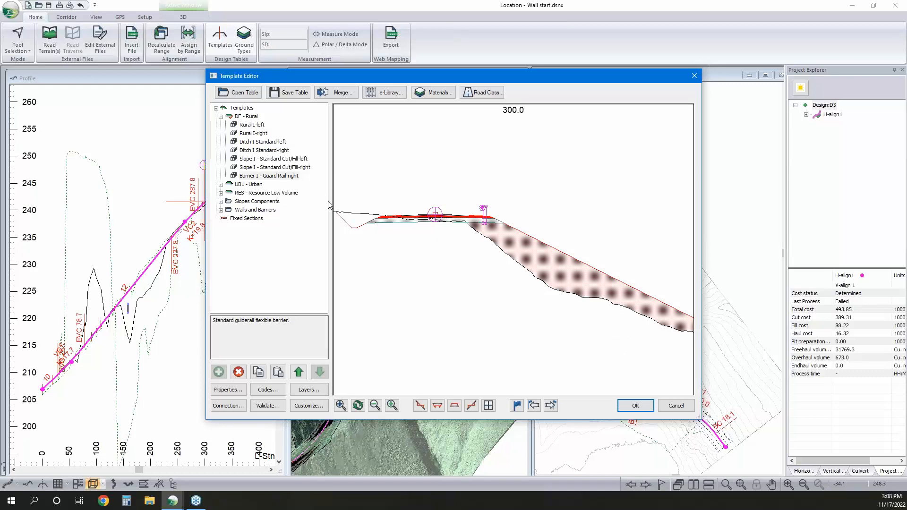
Review the guard rail component's parameters, from bIncludeBarrier and BarrierCL_Offset through the post and rail dimensions, leaving their values as they are
double_click(278, 176)
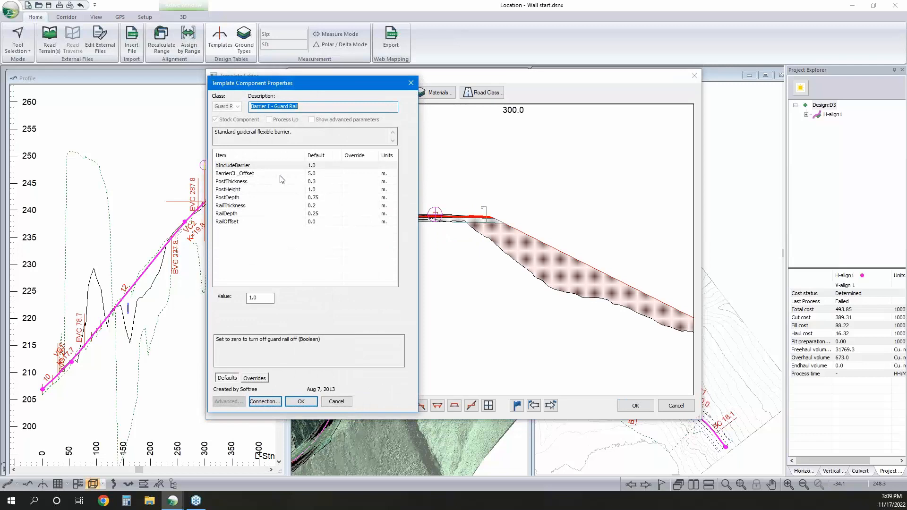
left_click(321, 166)
left_click(273, 300)
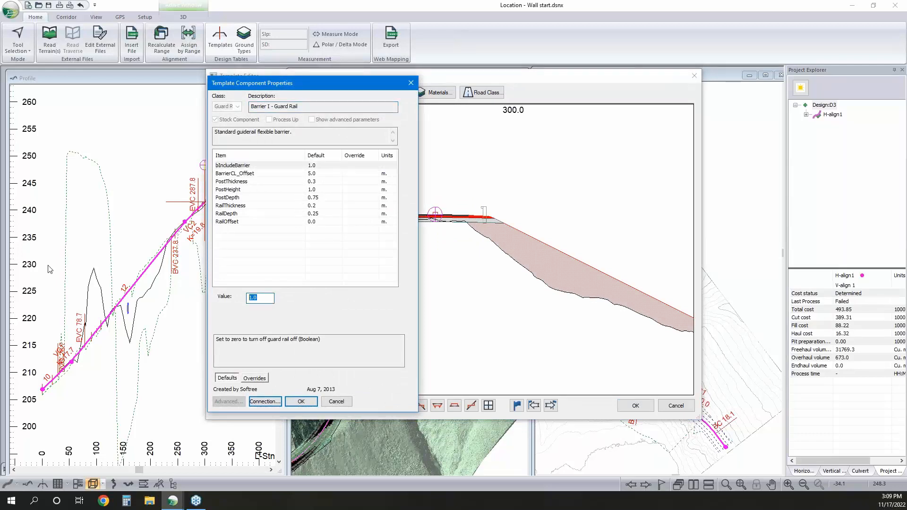
type("0")
double_click(251, 298)
left_click(310, 174)
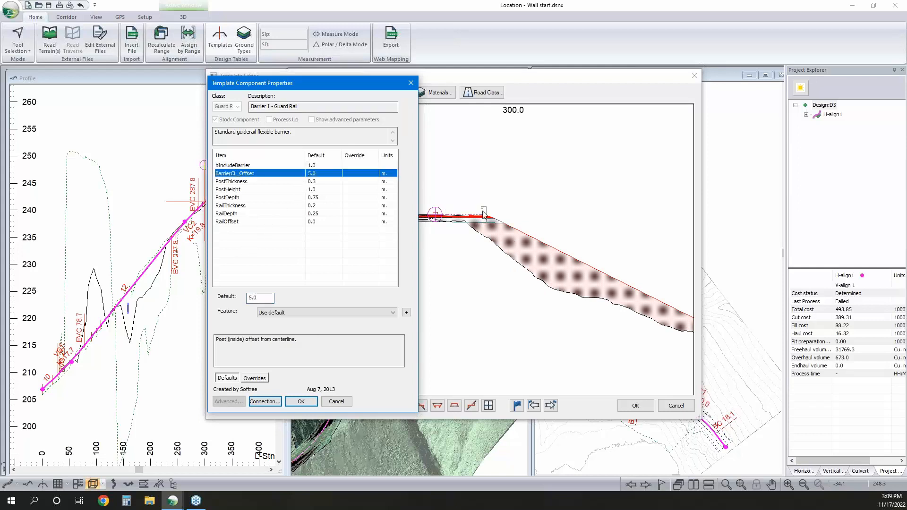
left_click(318, 183)
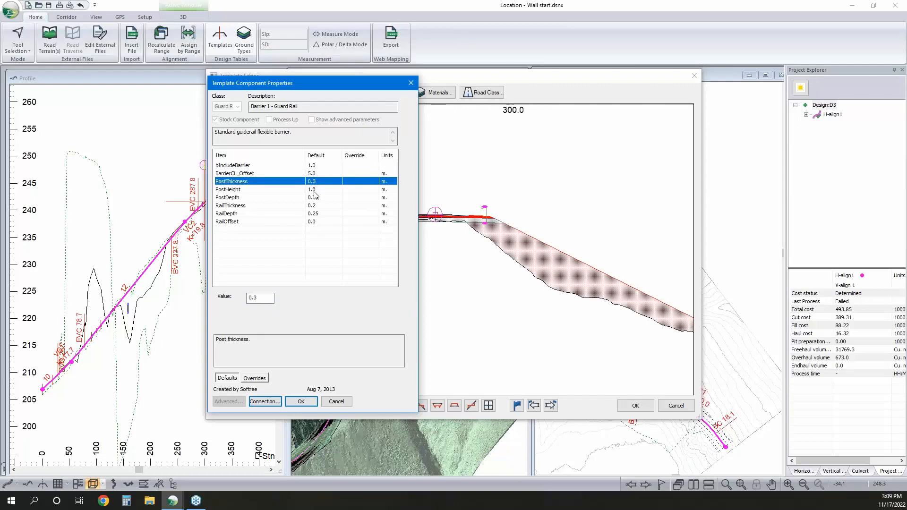
left_click(315, 190)
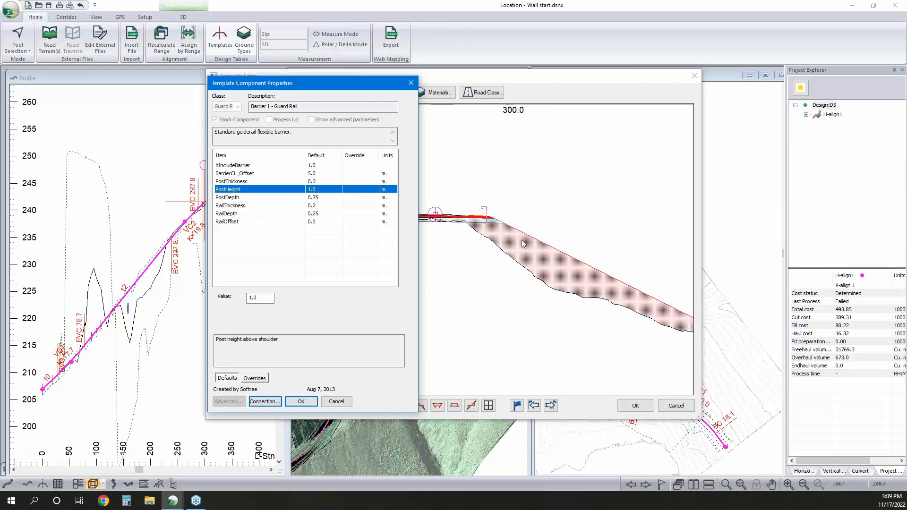
left_click(317, 199)
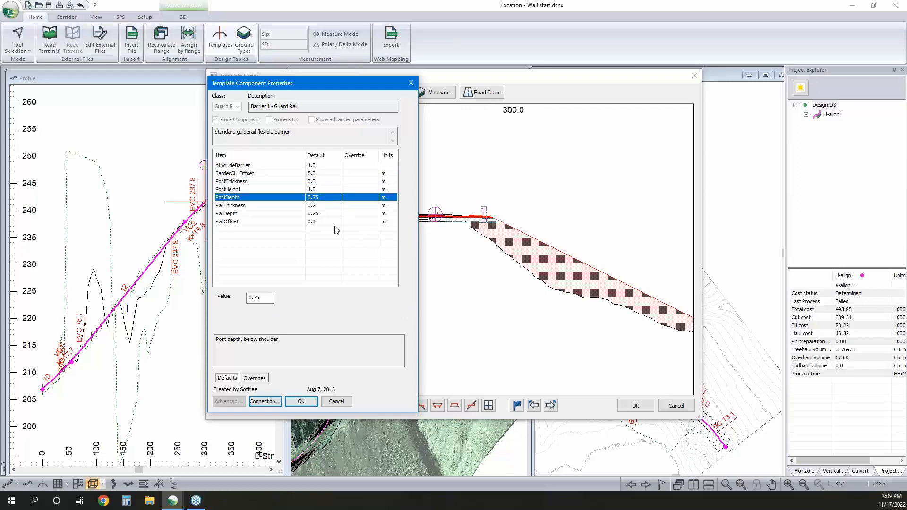
left_click(329, 207)
left_click(326, 214)
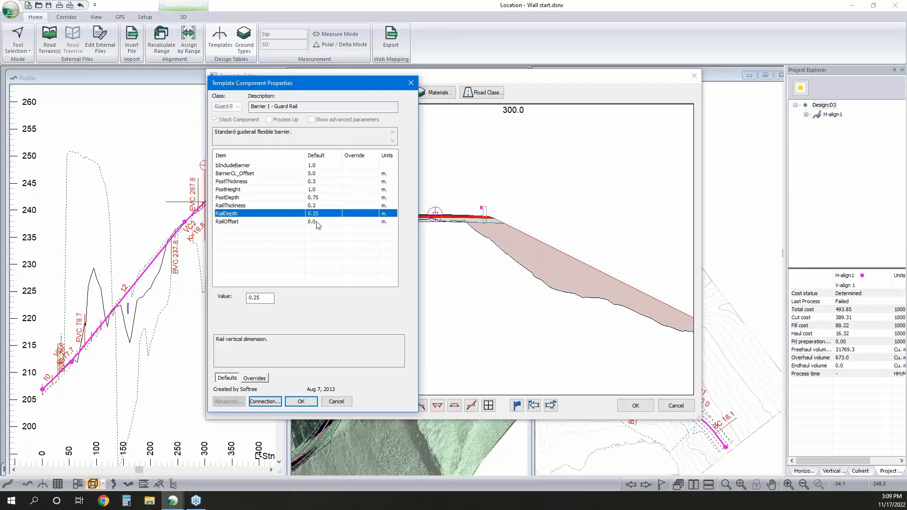
left_click(317, 222)
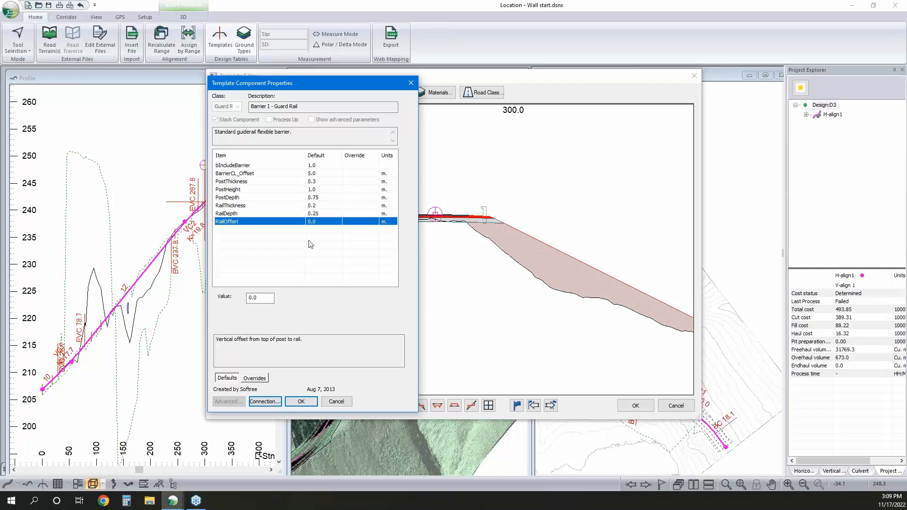
left_click(316, 401)
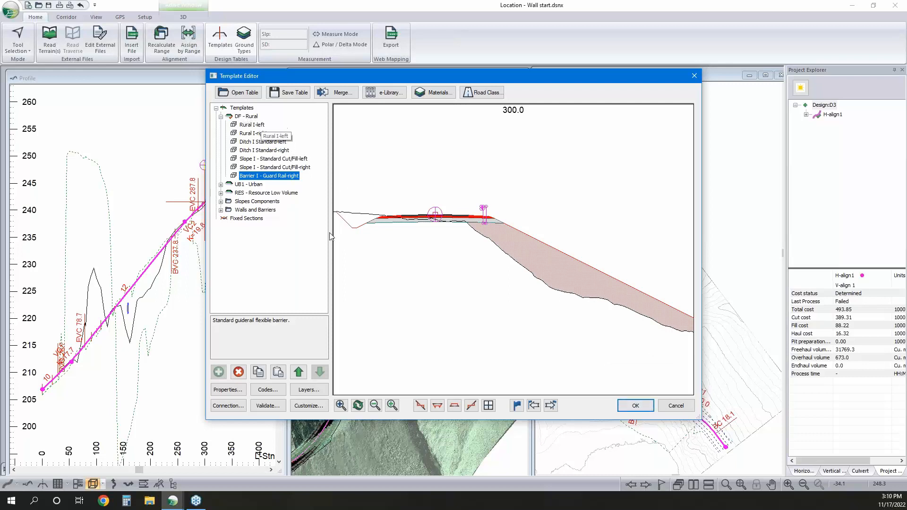
Apply the template edits to the design and check the template range assignments without changing them
left_click(633, 406)
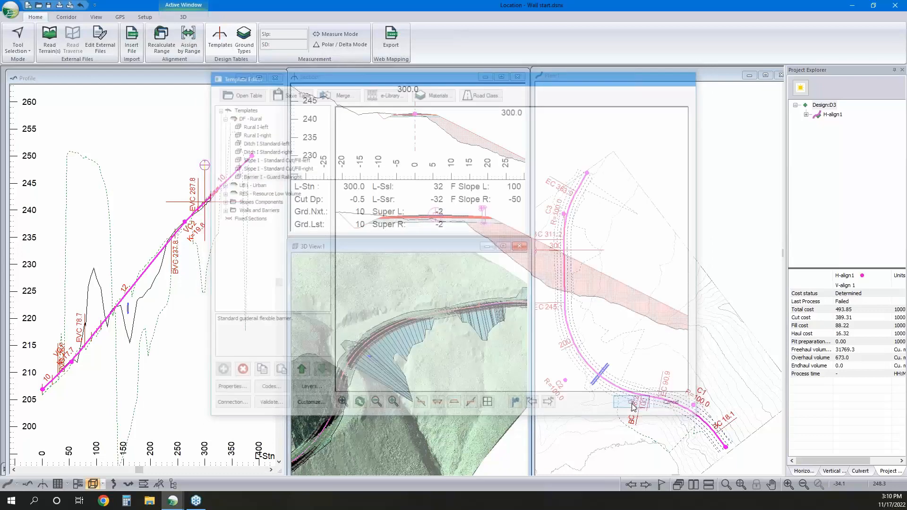
left_click(482, 281)
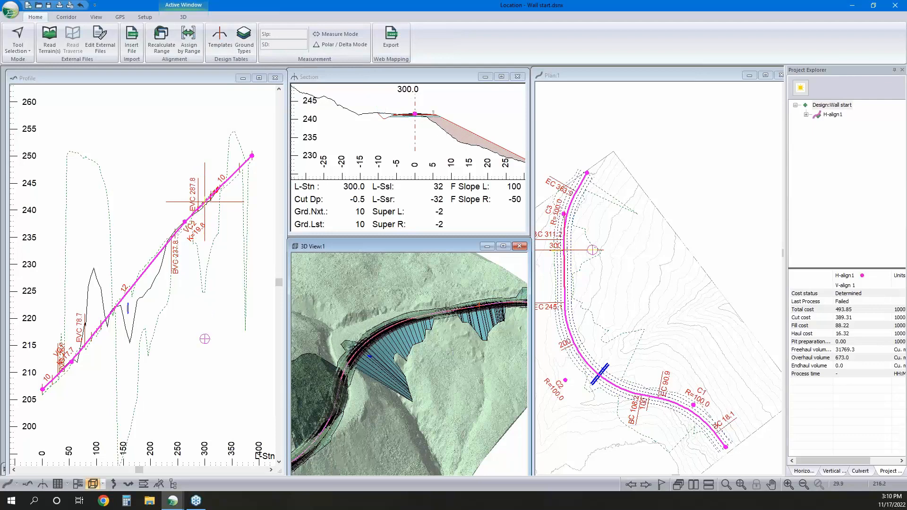
left_click(188, 38)
left_click(311, 144)
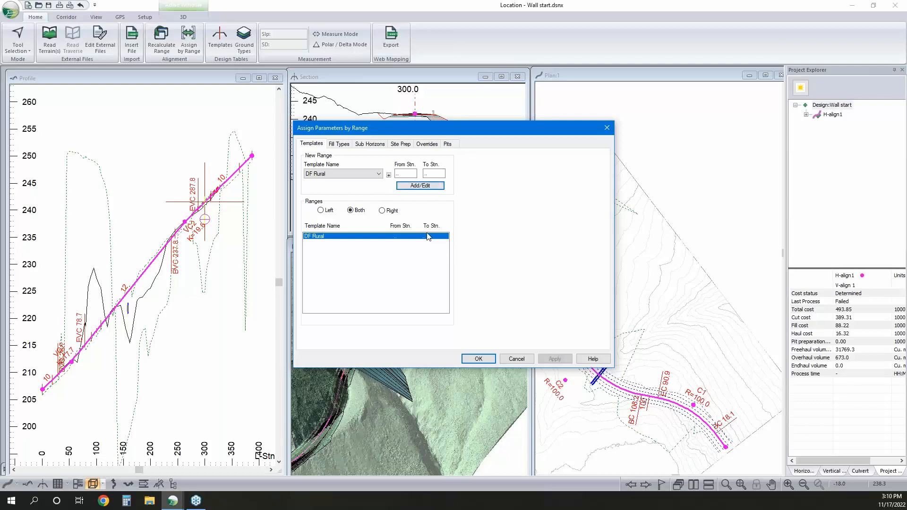
left_click(517, 359)
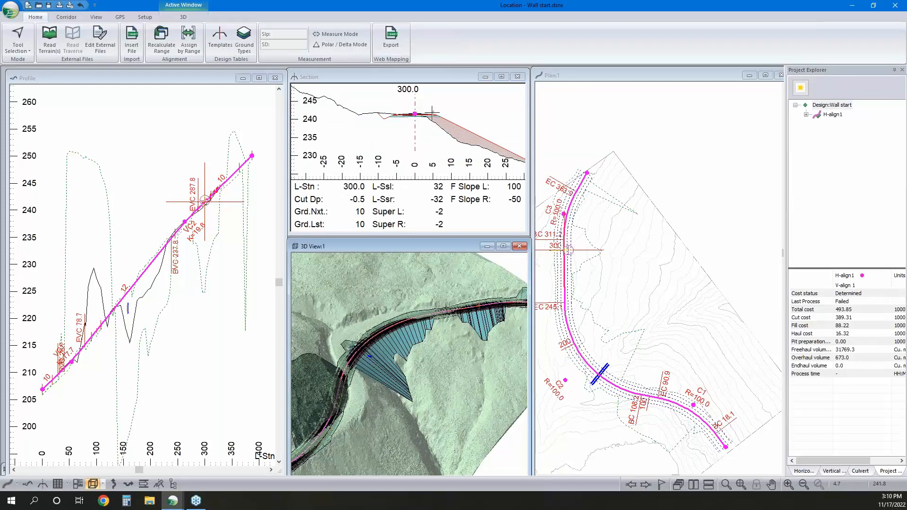
scroll(433, 112, "up", 3)
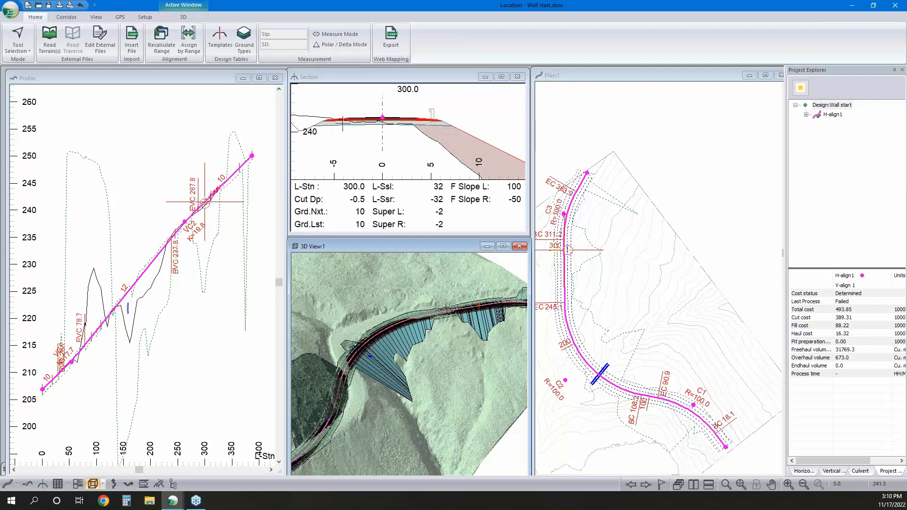
Reopen the template table and set the section preview to station 100
left_click(224, 49)
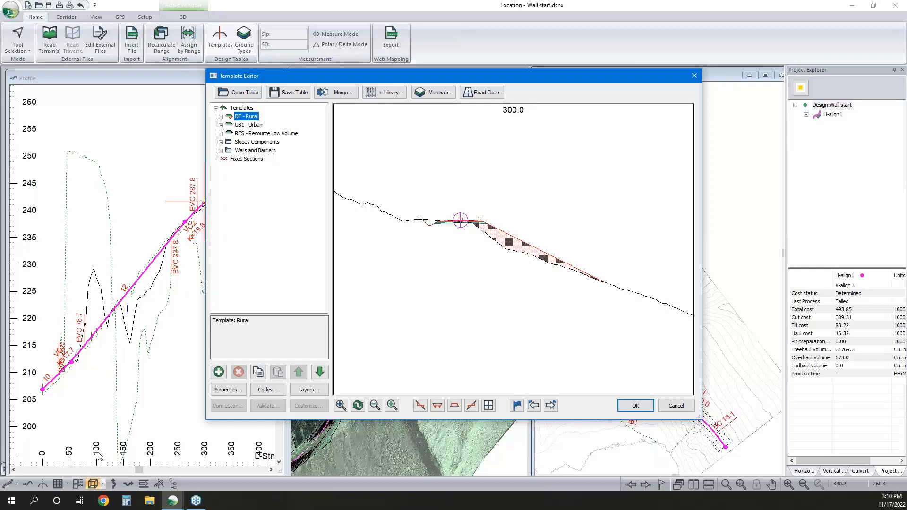
left_click(517, 405)
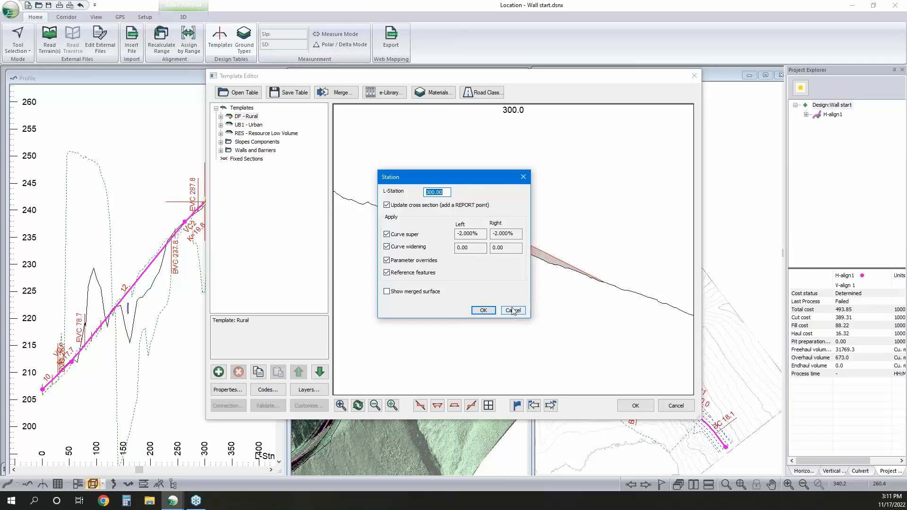
type("1")
key("Return")
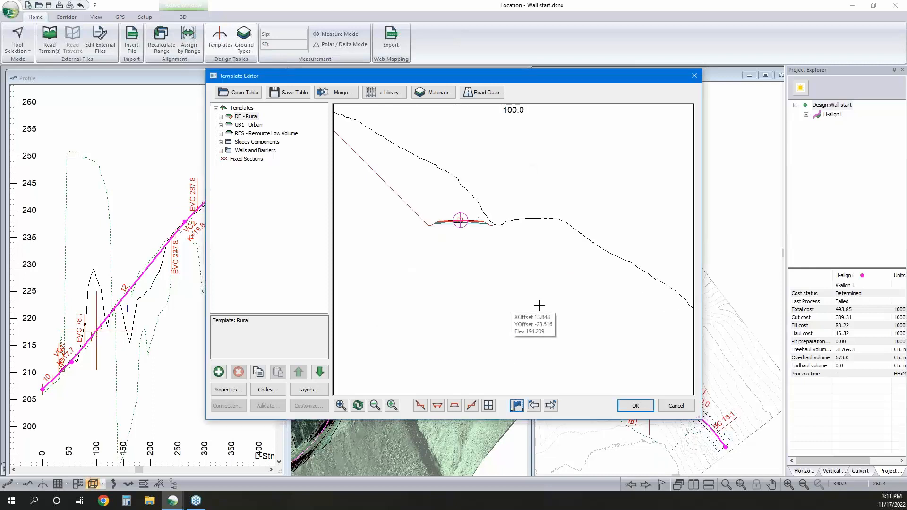
middle_click_drag(590, 283, 648, 308)
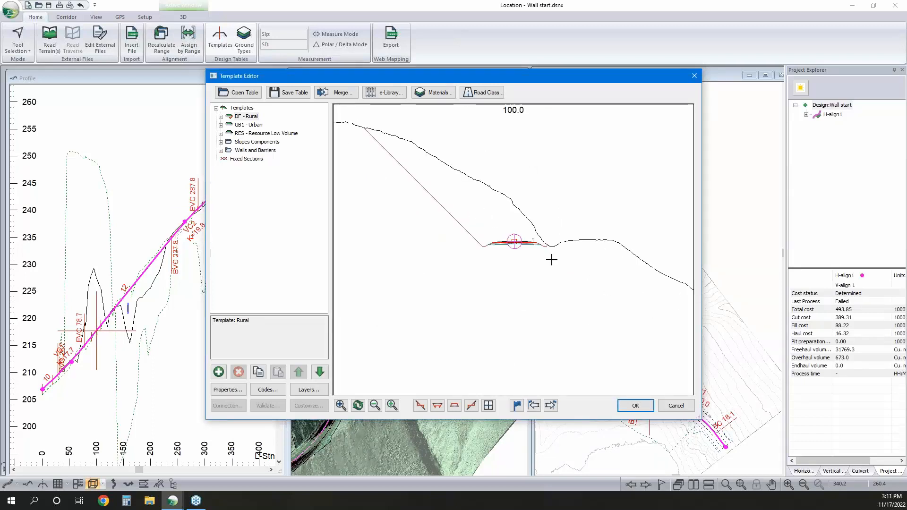
mouse_move(554, 246)
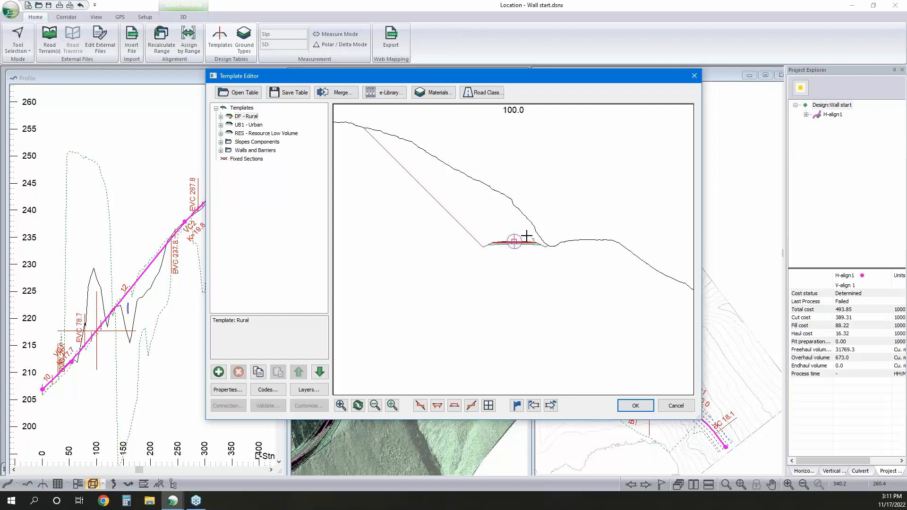
Duplicate the DF - Rural template as a new template in the table
right_click(255, 118)
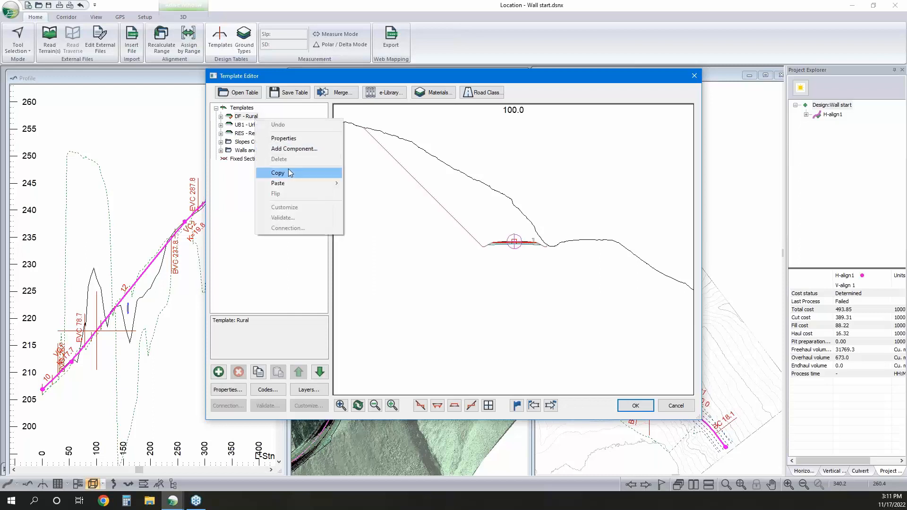
left_click(288, 170)
right_click(254, 117)
mouse_move(303, 180)
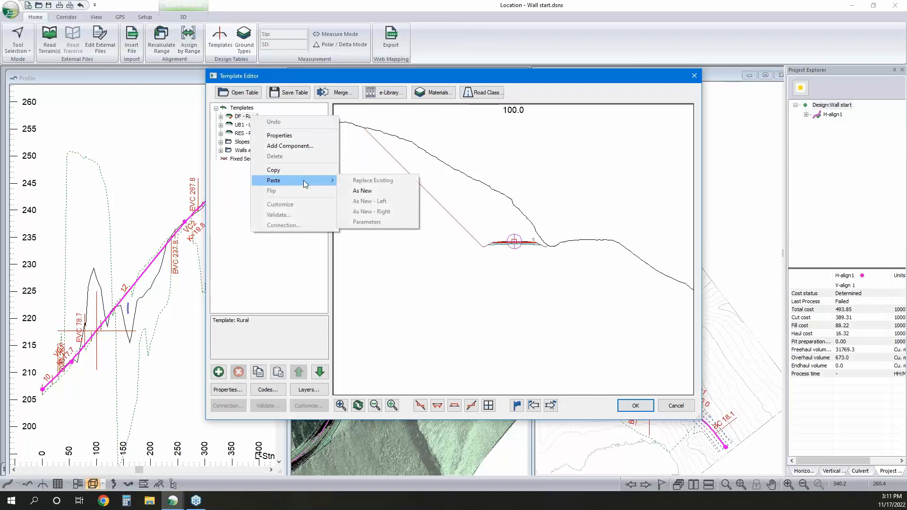
left_click(358, 191)
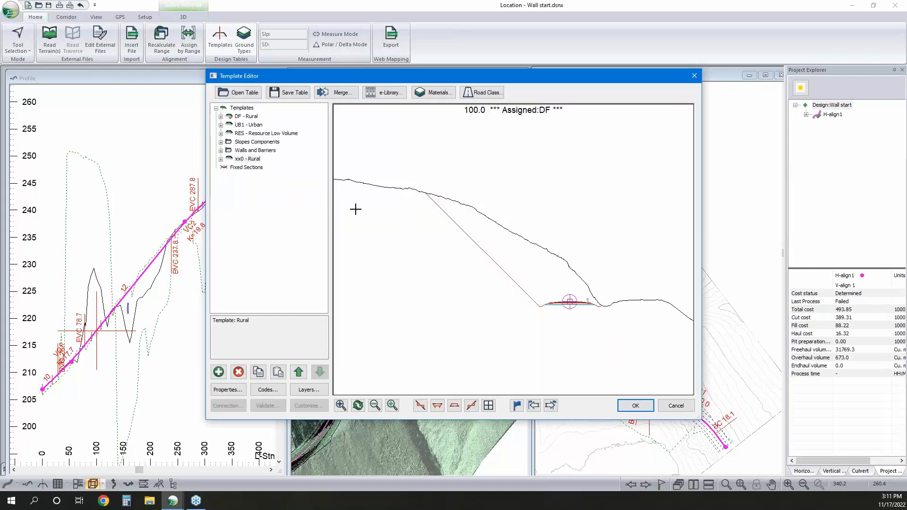
Delete the Barrier I - Guard Rail-right component from the duplicated Rural template
left_click(222, 160)
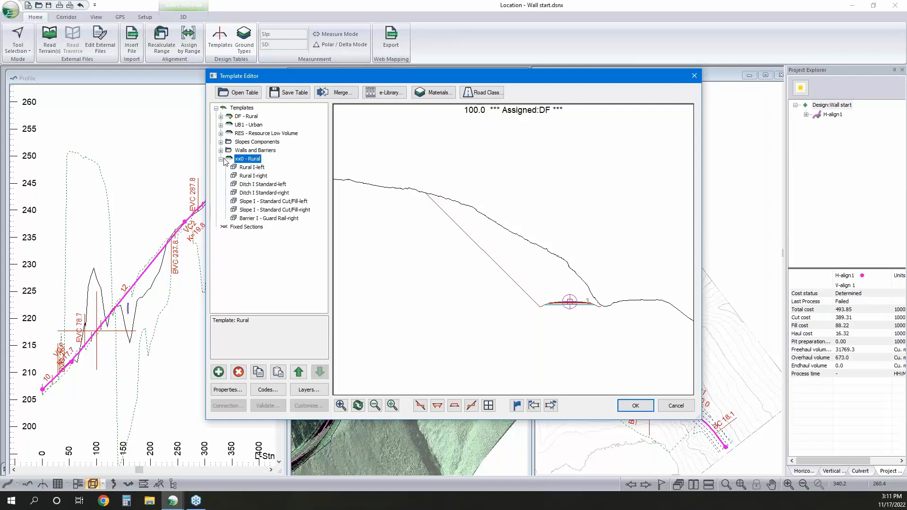
left_click(267, 218)
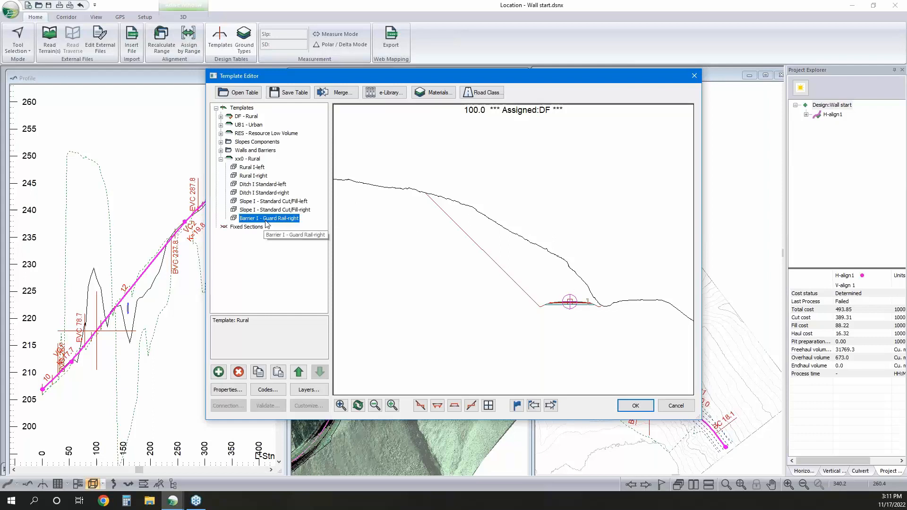
left_click(238, 372)
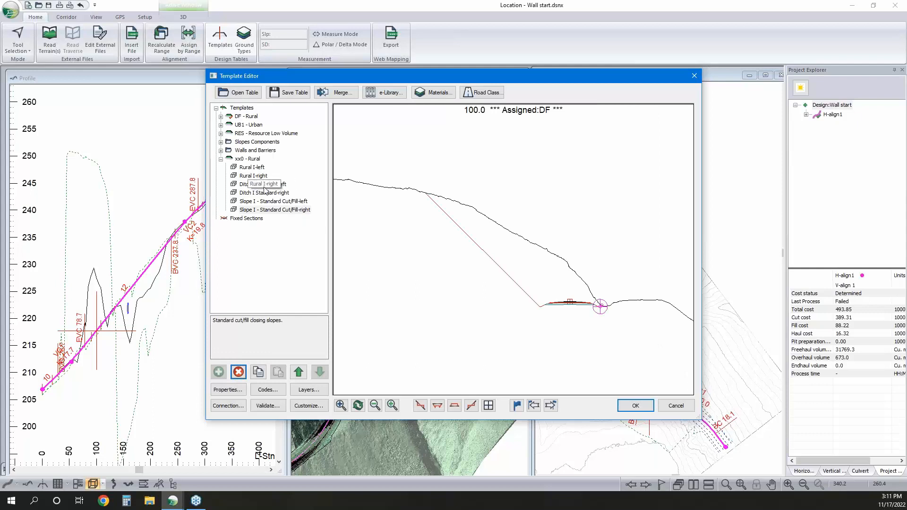
Rename the duplicated Rural template to RWCW and change its description to "Rural with Cut Wall"
left_click(254, 159)
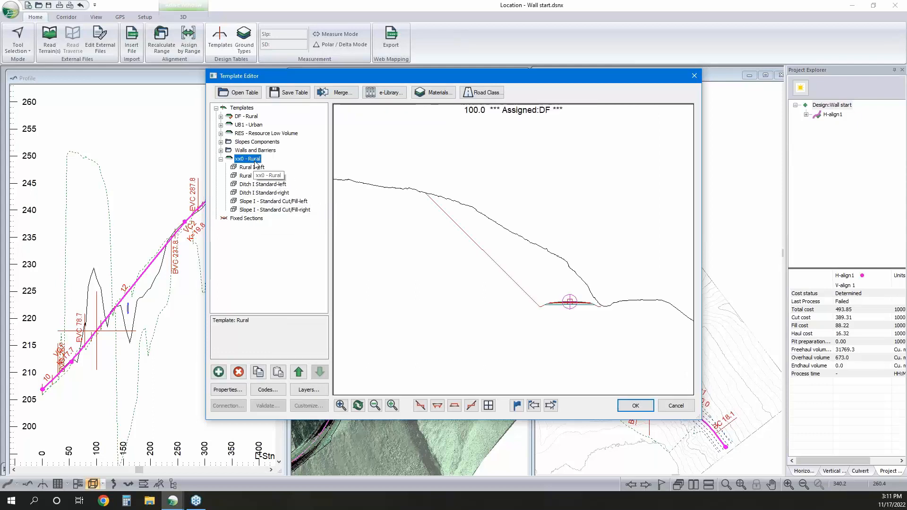
right_click(254, 160)
left_click(294, 181)
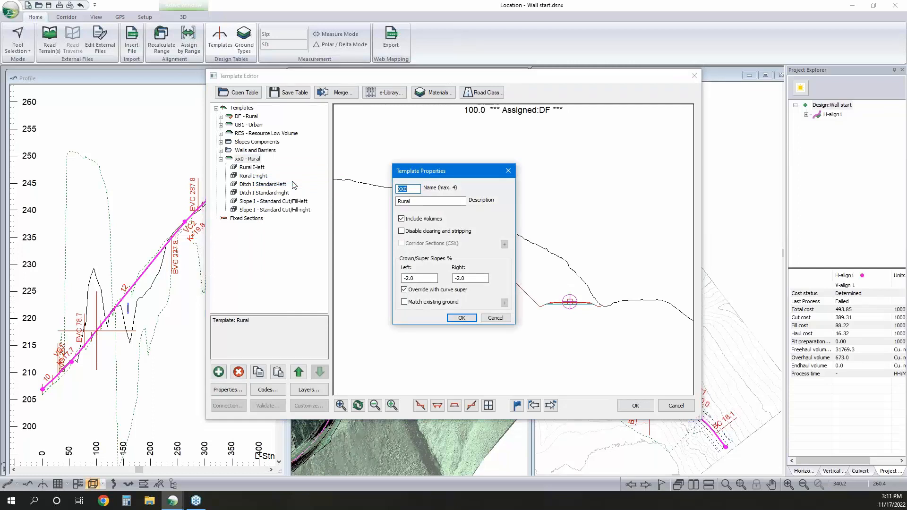
type("RWCW")
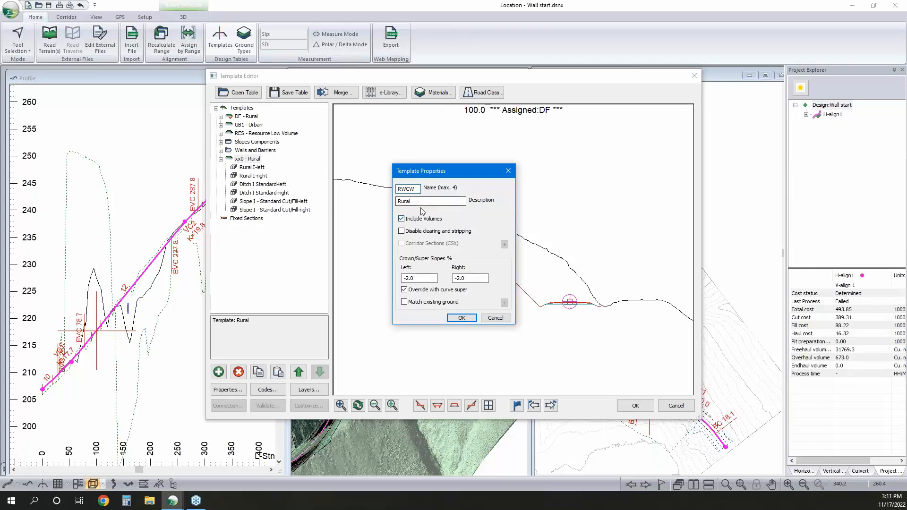
left_click(439, 202)
type("with Cut Wall")
left_click(461, 317)
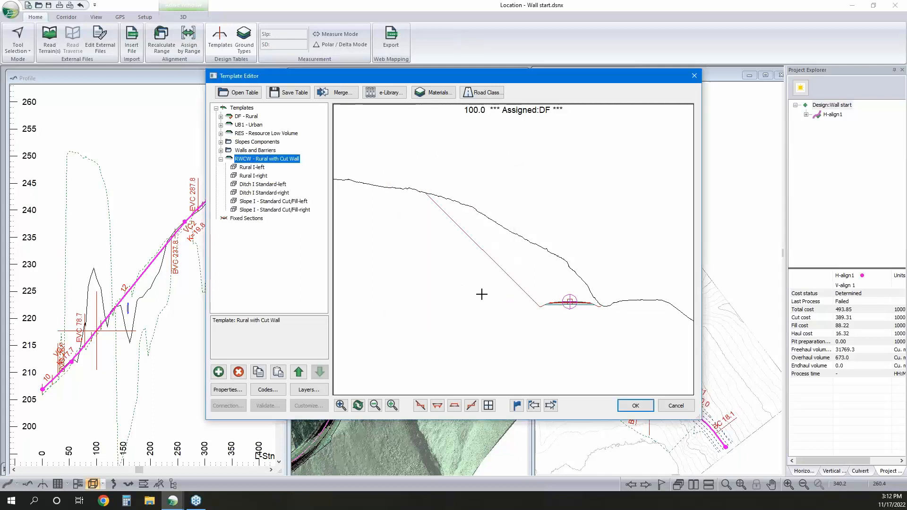
Examine the previews of the wall and guard rail components in the Walls and Barriers folder
left_click(254, 152)
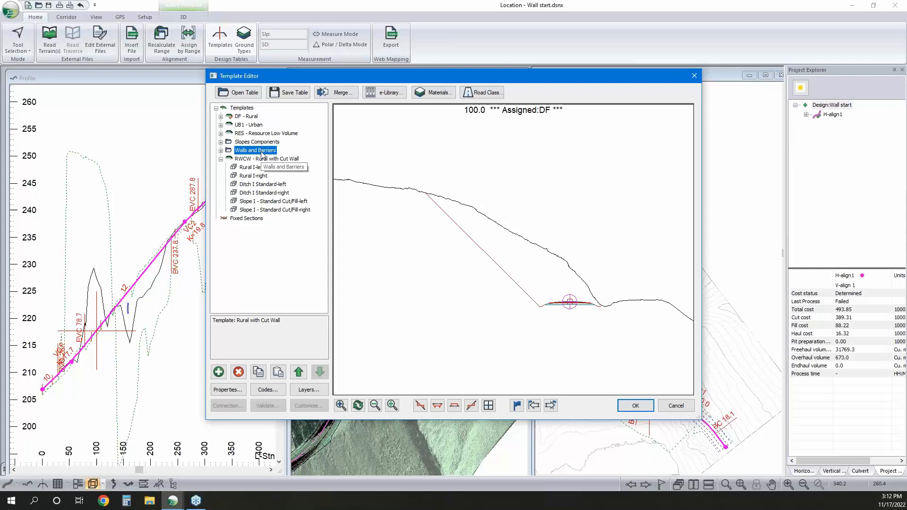
left_click(220, 150)
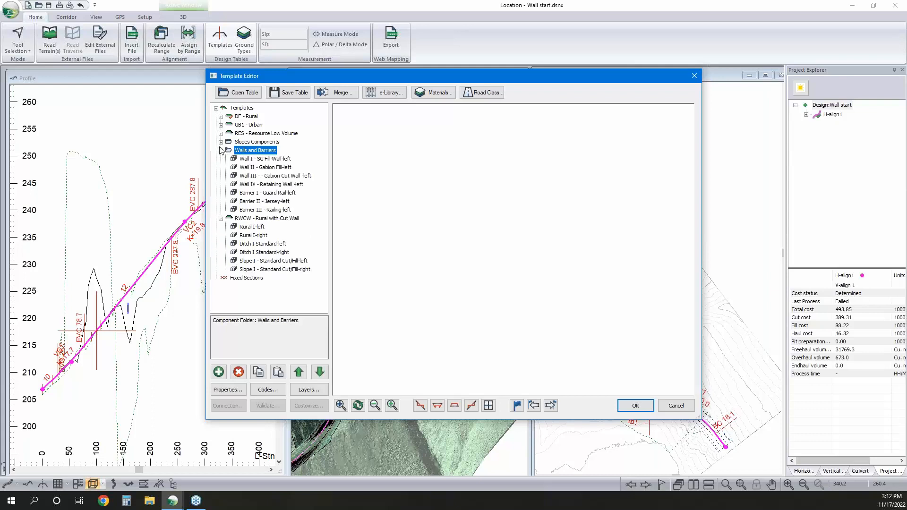
left_click(255, 159)
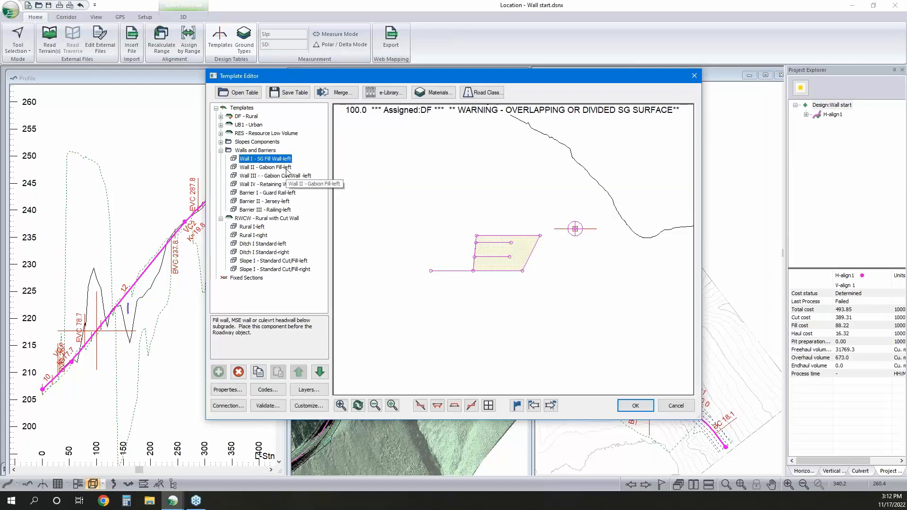
left_click(286, 168)
left_click(285, 176)
left_click(283, 184)
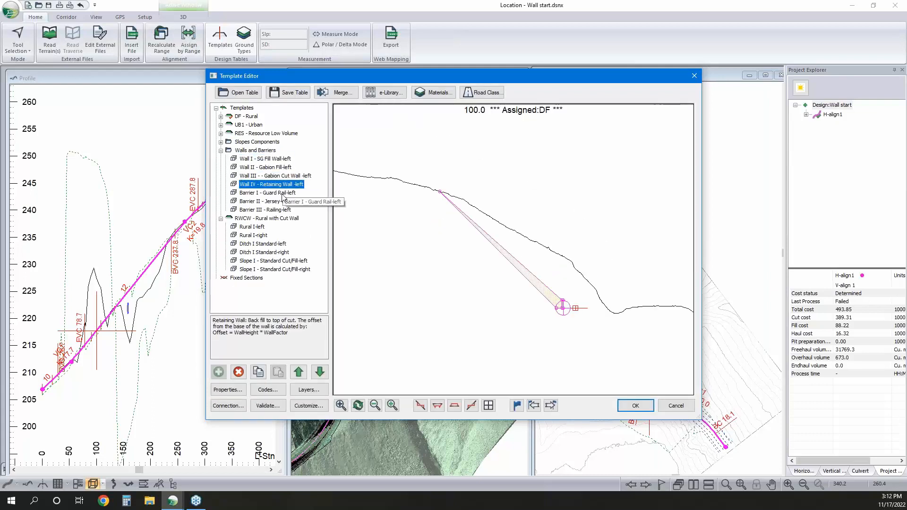
left_click(282, 193)
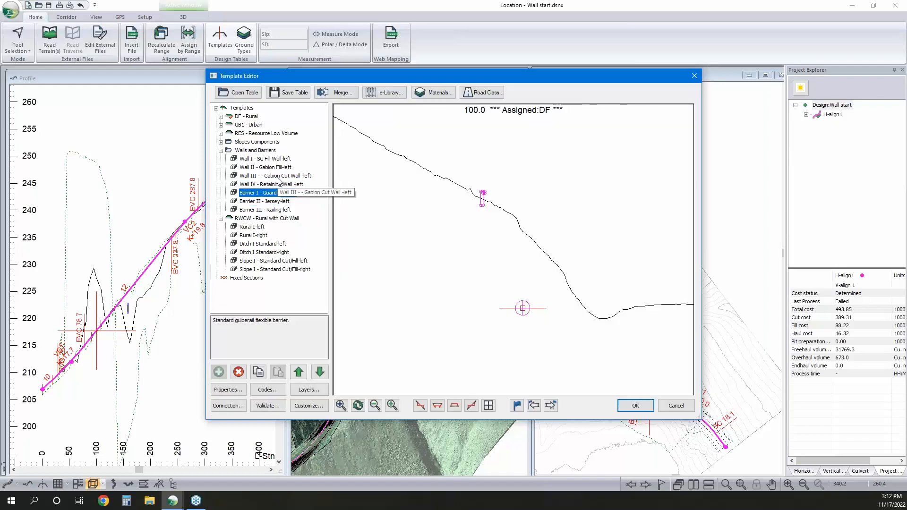
left_click(278, 178)
Copy the Wall IV - Retaining Wall component into the RWCW template as a new left-side component after Rural I-left
left_click(273, 185)
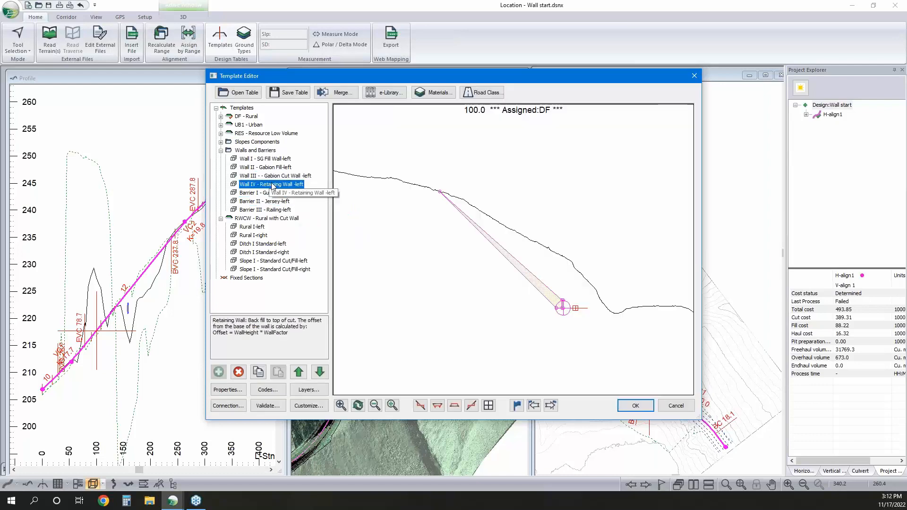
scroll(570, 315, "up", 1)
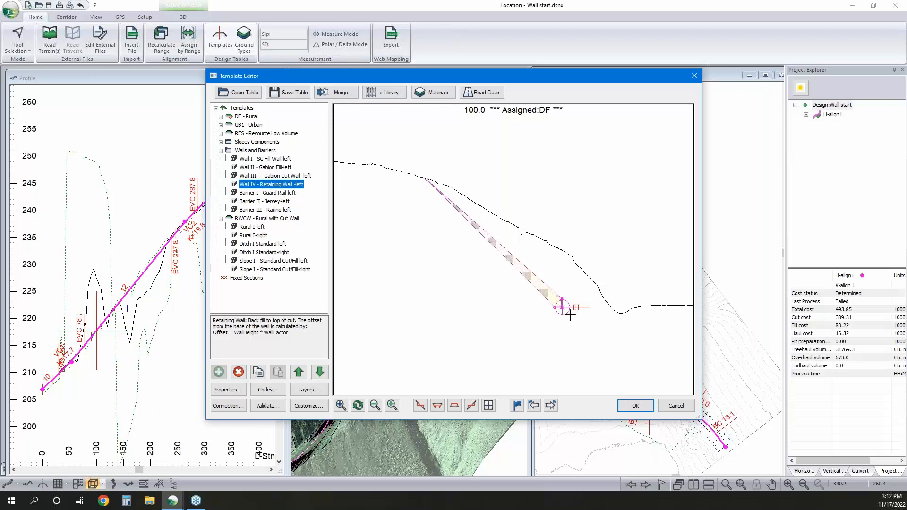
scroll(570, 315, "up", 3)
scroll(465, 209, "down", 2)
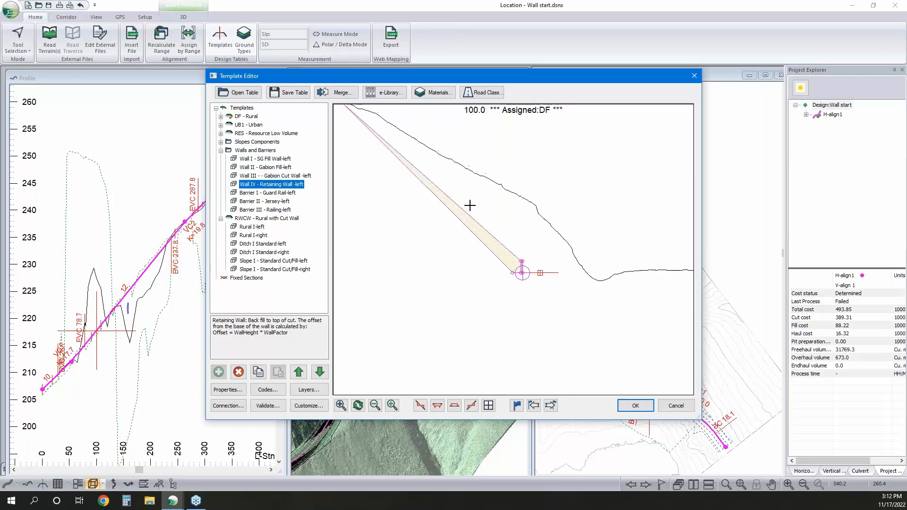
scroll(470, 205, "down", 1)
middle_click_drag(470, 205, 472, 232)
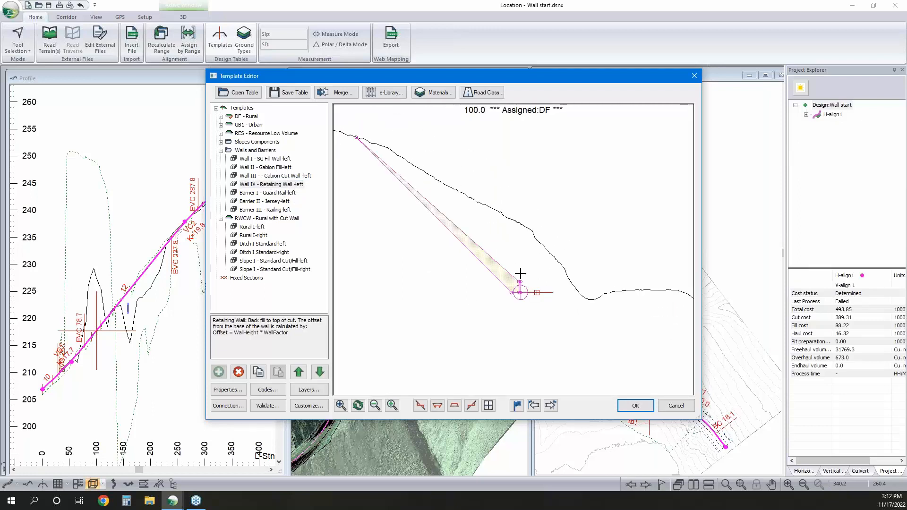
scroll(520, 273, "up", 2)
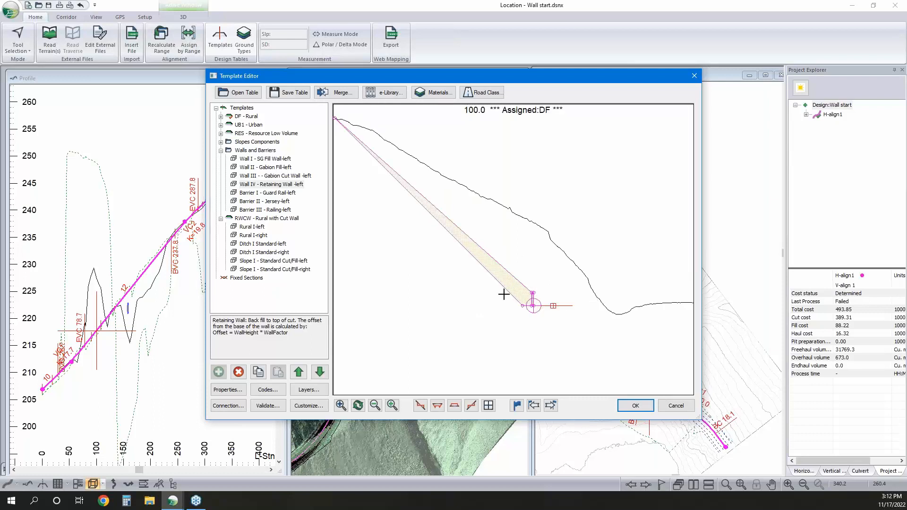
right_click(273, 188)
left_click(318, 239)
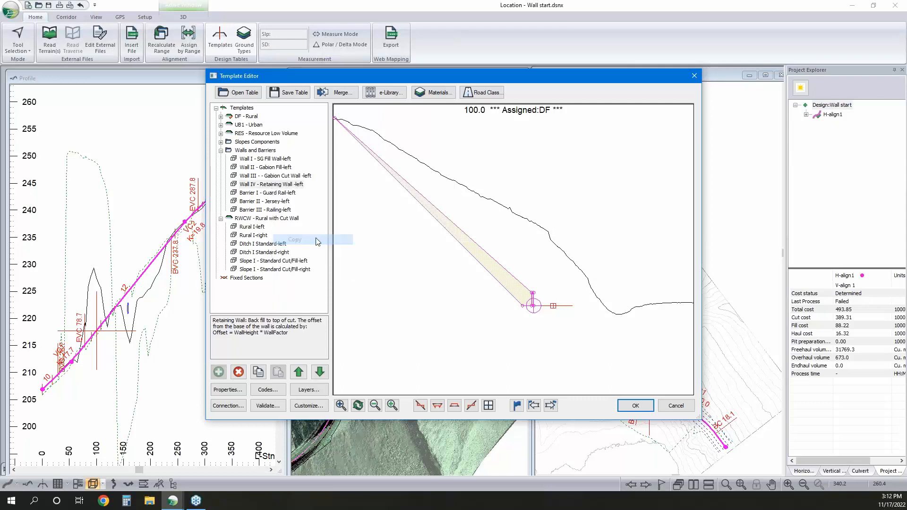
right_click(261, 226)
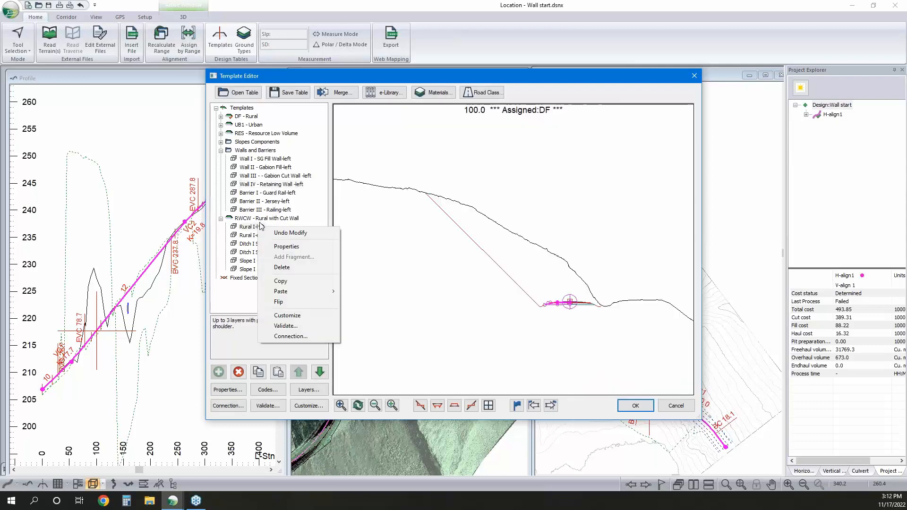
mouse_move(304, 292)
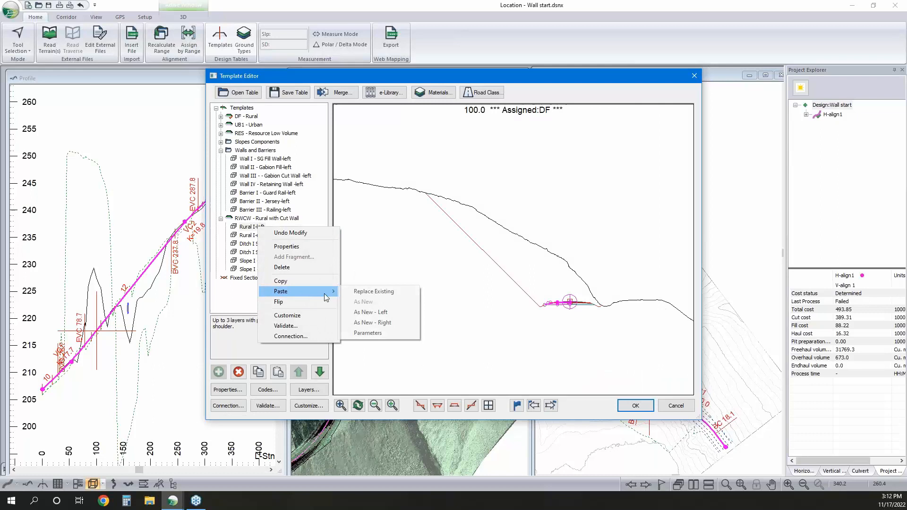
left_click(367, 313)
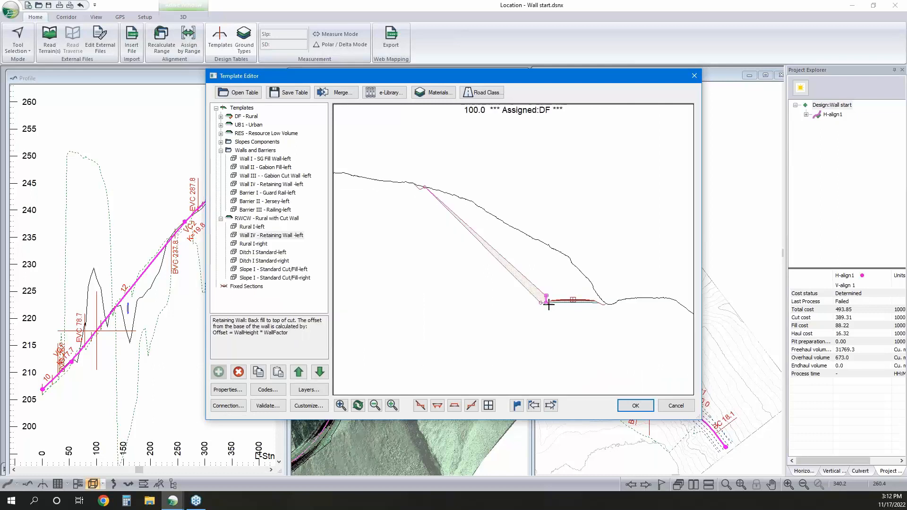
Reorder the retaining wall in the RWCW template so that it follows Rural I-right, checking its connection settings without changing them
scroll(563, 300, "up", 2)
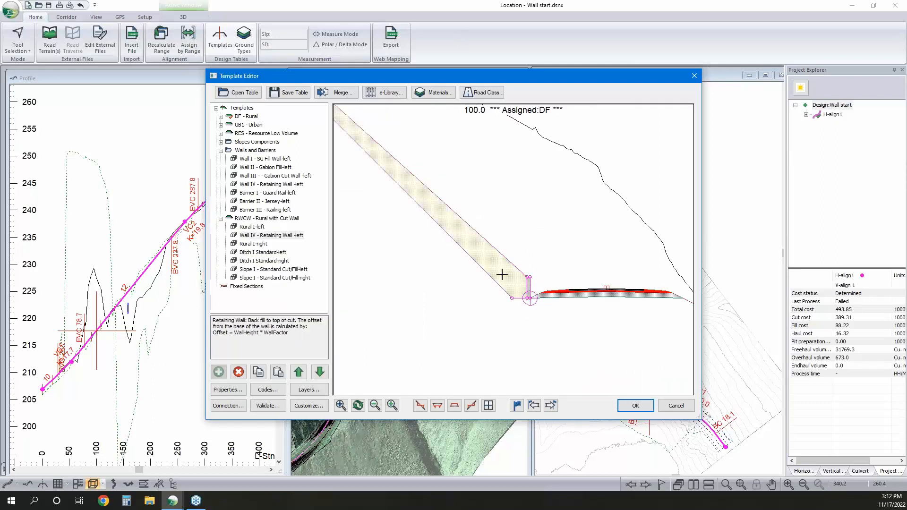
left_click(299, 371)
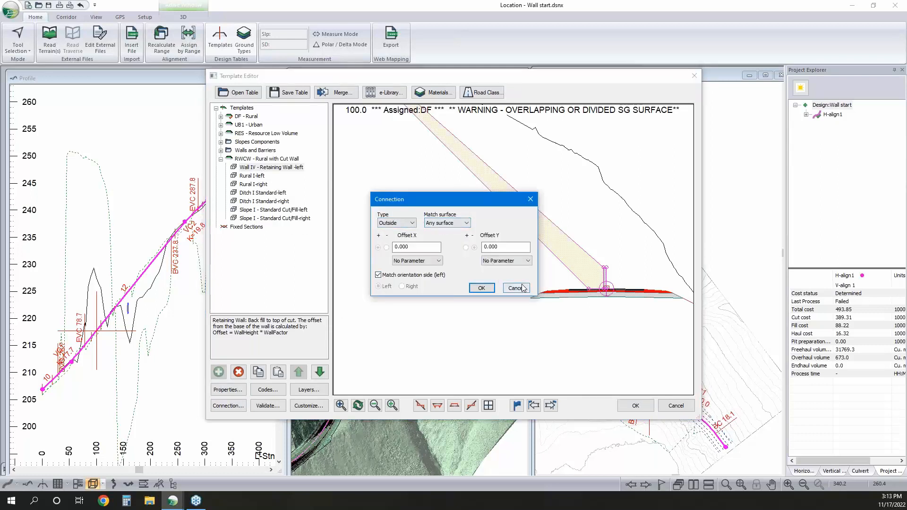
left_click(515, 287)
left_click(319, 372)
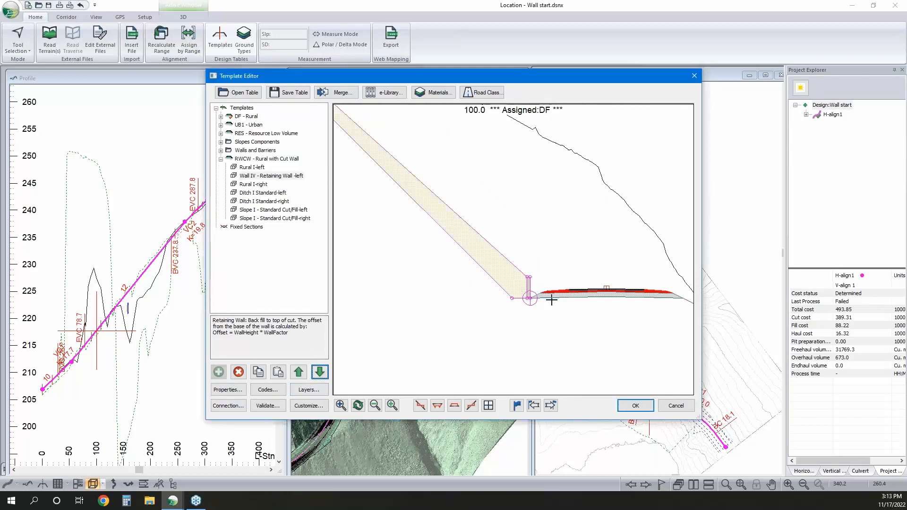
mouse_move(590, 297)
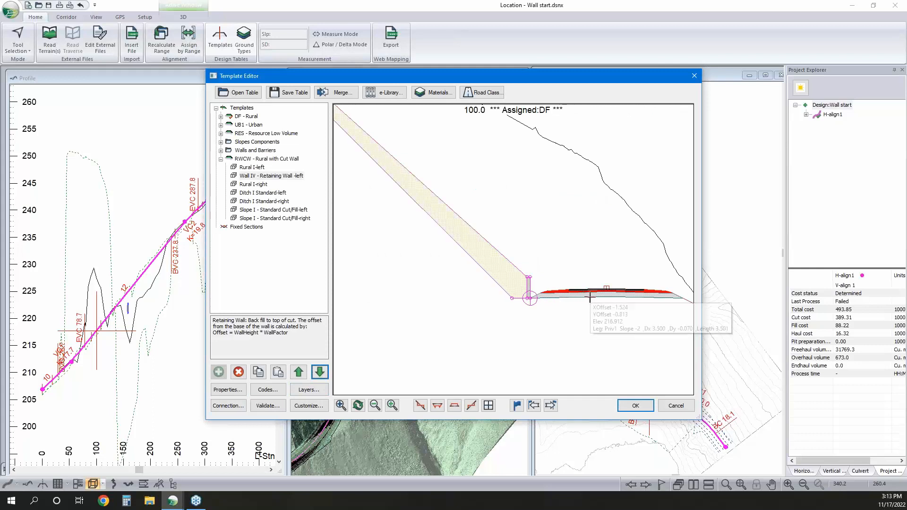
left_click(320, 372)
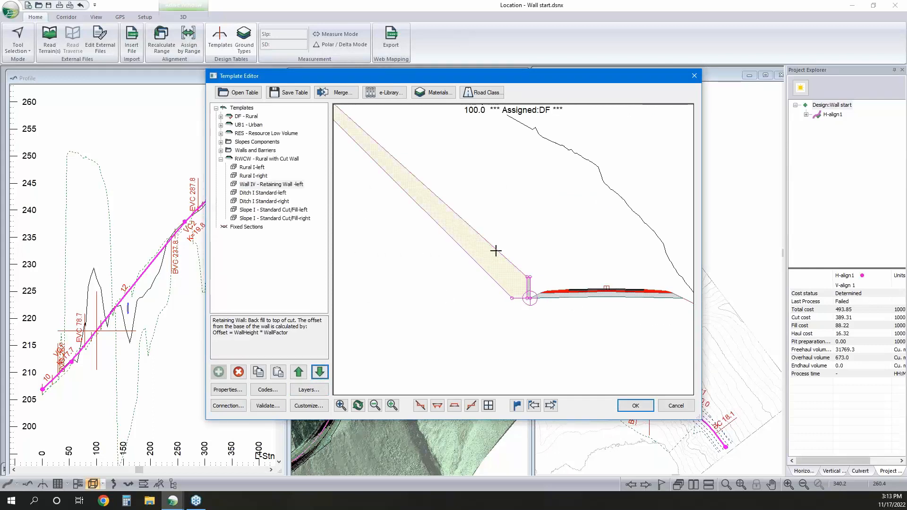
Set the default WallHeight of the RWCW template's retaining wall to 12 m
double_click(262, 186)
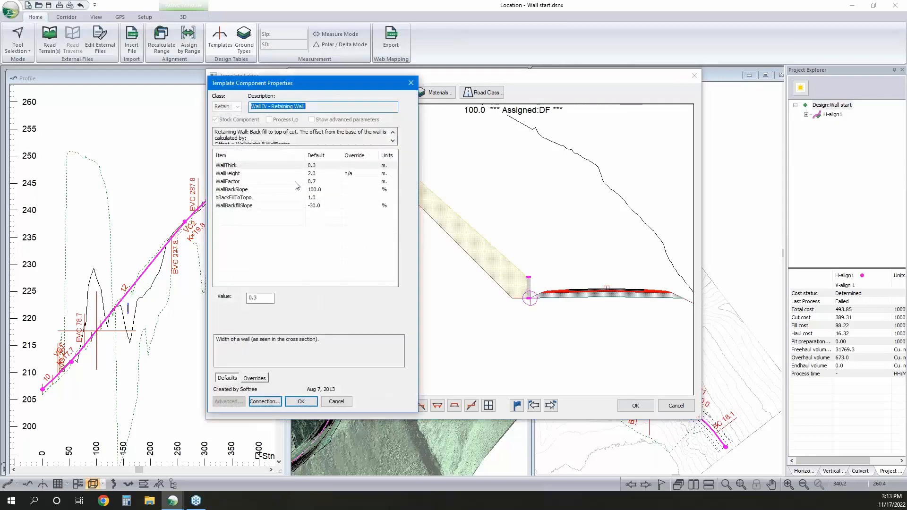
left_click(313, 167)
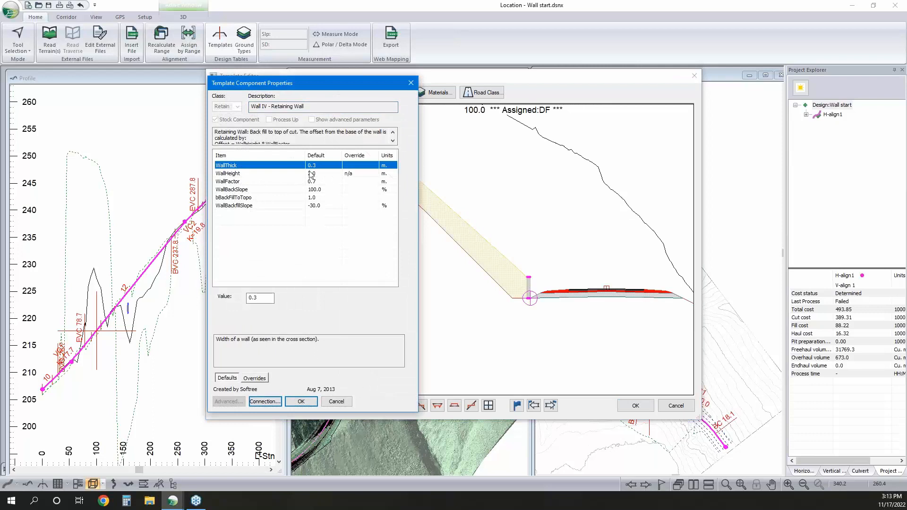
left_click(315, 175)
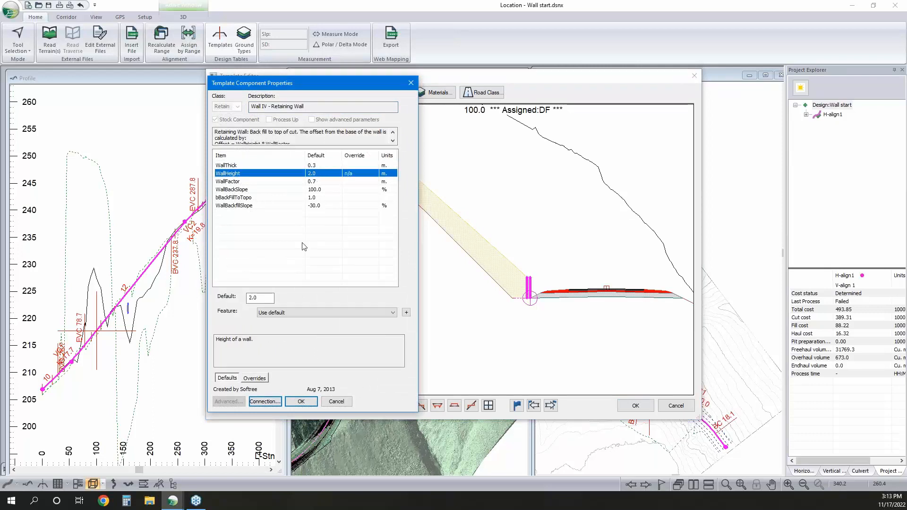
double_click(263, 298)
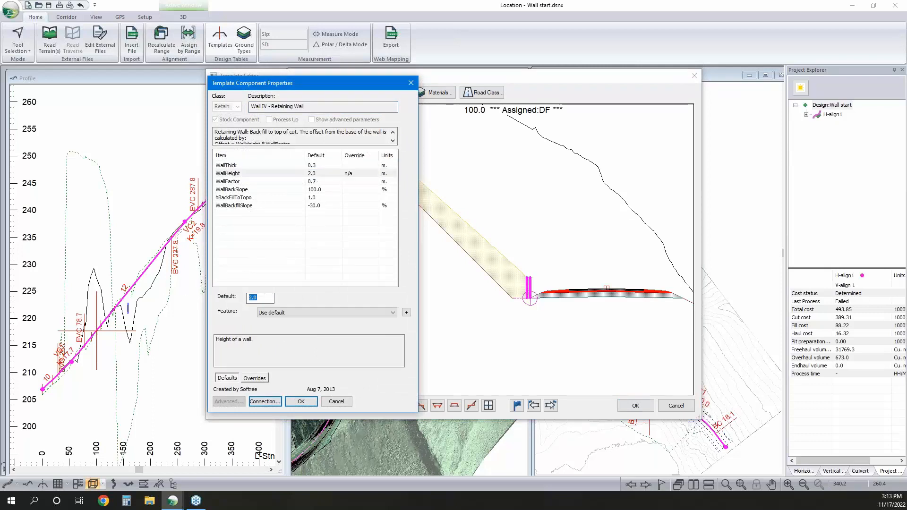
type("12")
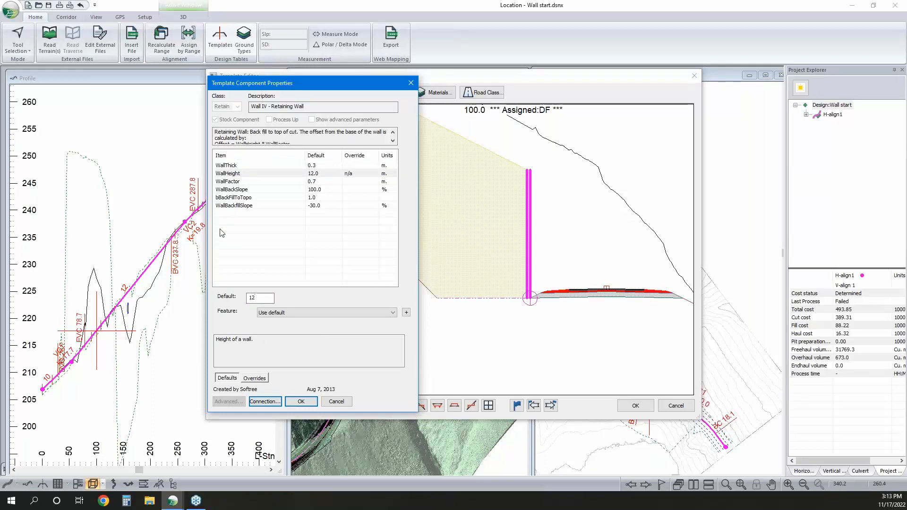
Set the retaining wall's WallFactor to 0.5 and review its WallBackSlope parameter
left_click(320, 183)
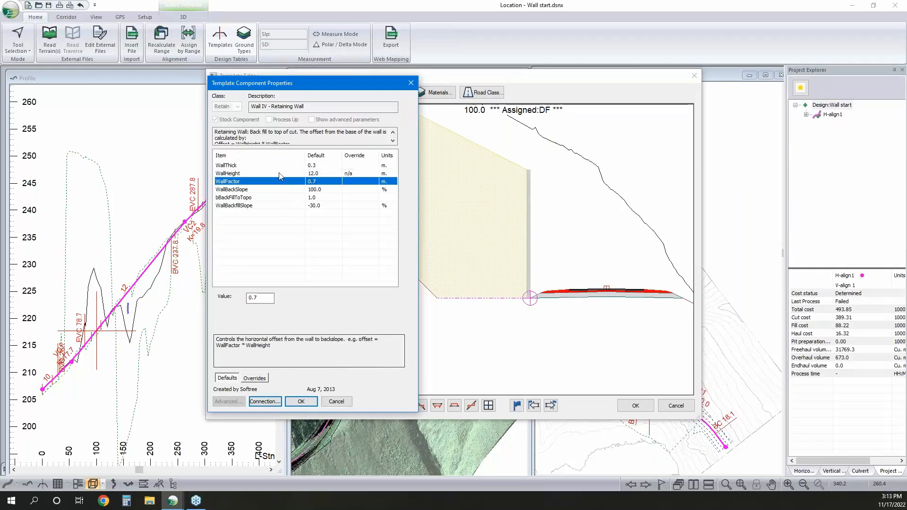
left_click(280, 189)
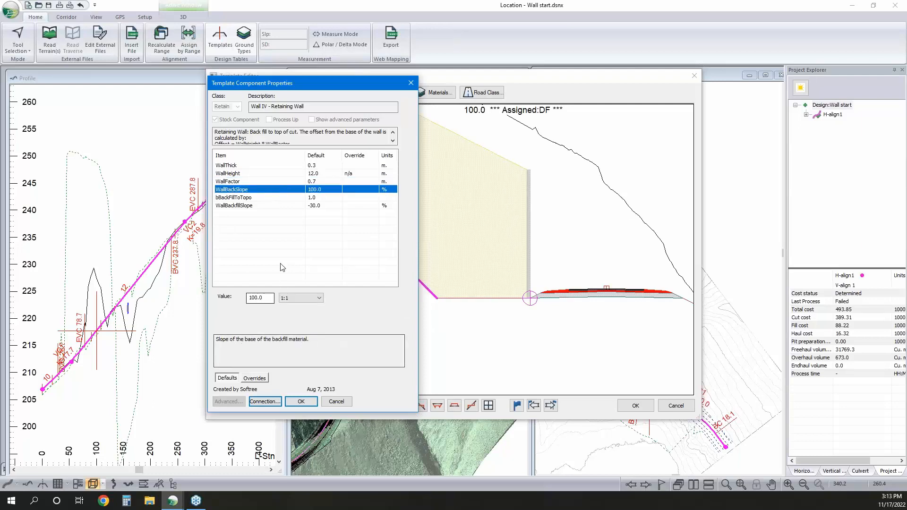
left_click(312, 182)
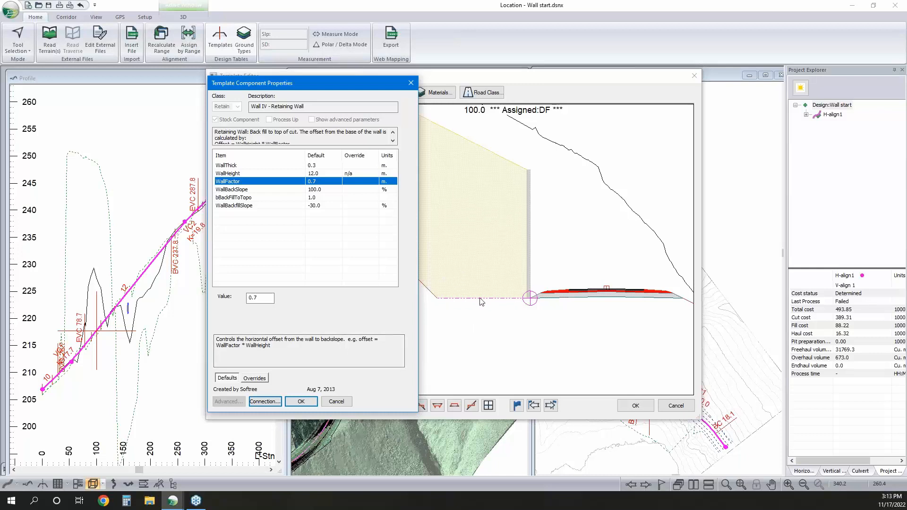
scroll(496, 304, "down", 3)
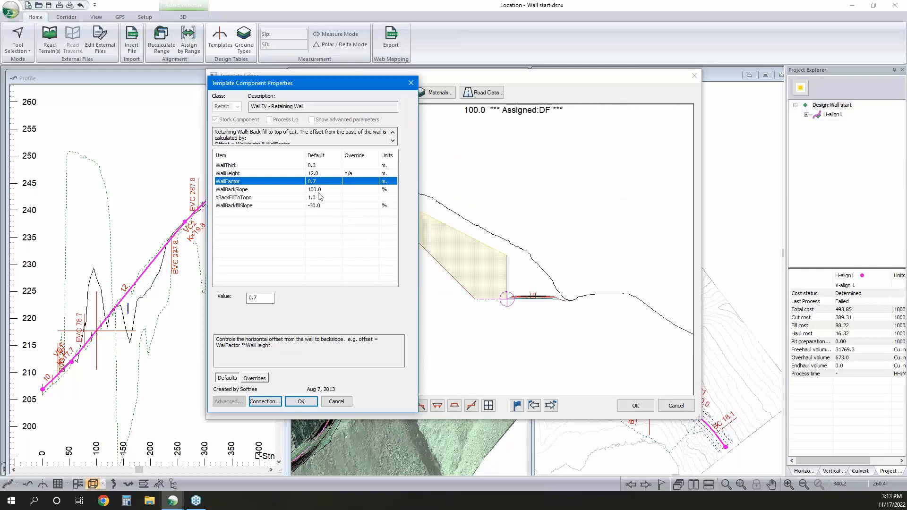
left_click(255, 299)
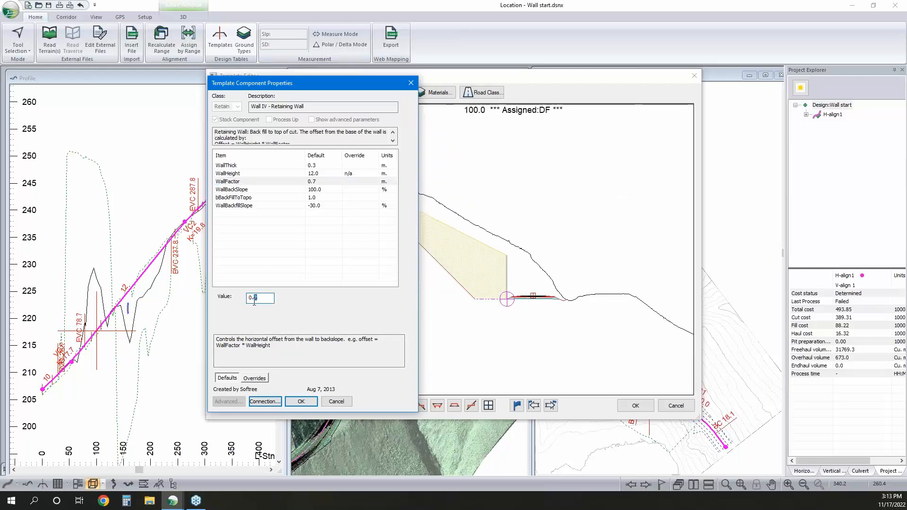
type("5")
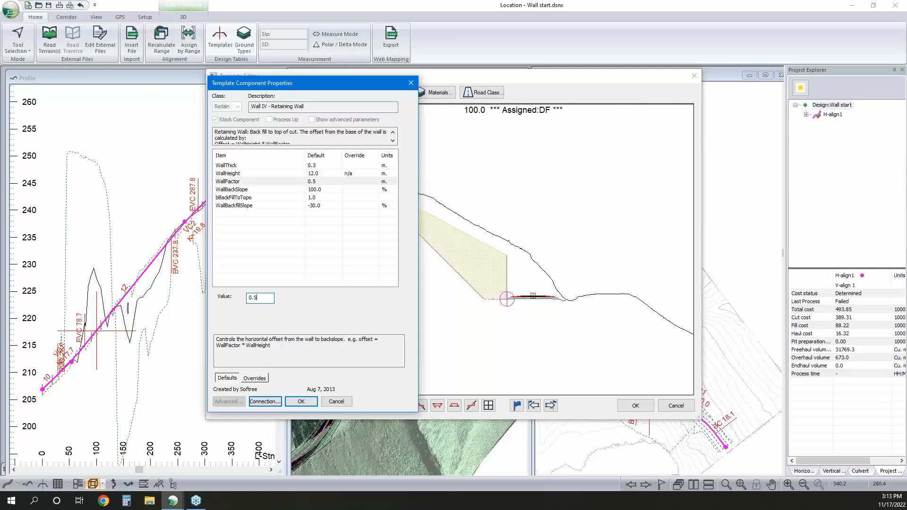
left_click(315, 190)
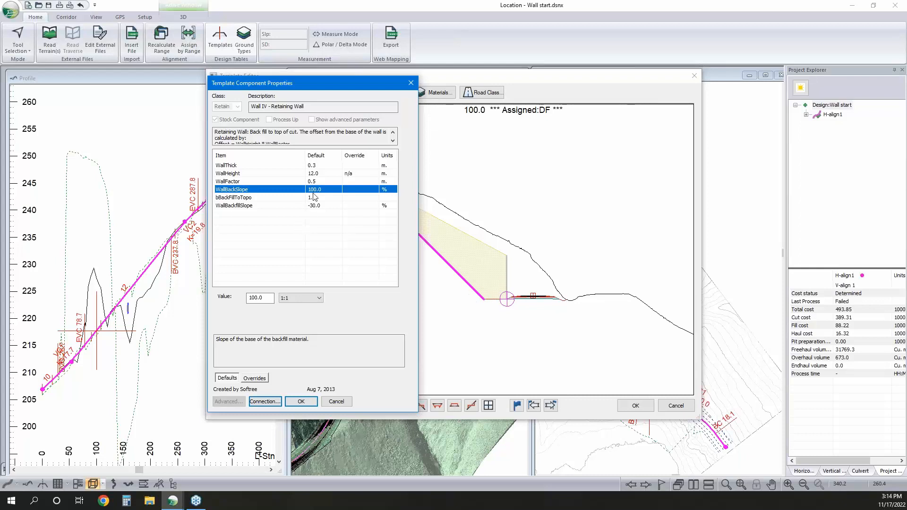
Set the retaining wall's WallBackSlope to 1/3:1 and accept the component properties
left_click(287, 302)
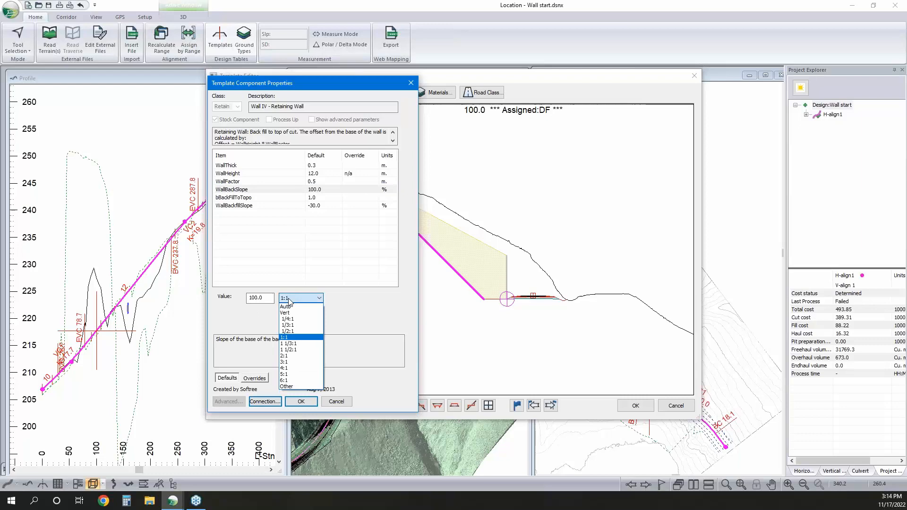
left_click(296, 322)
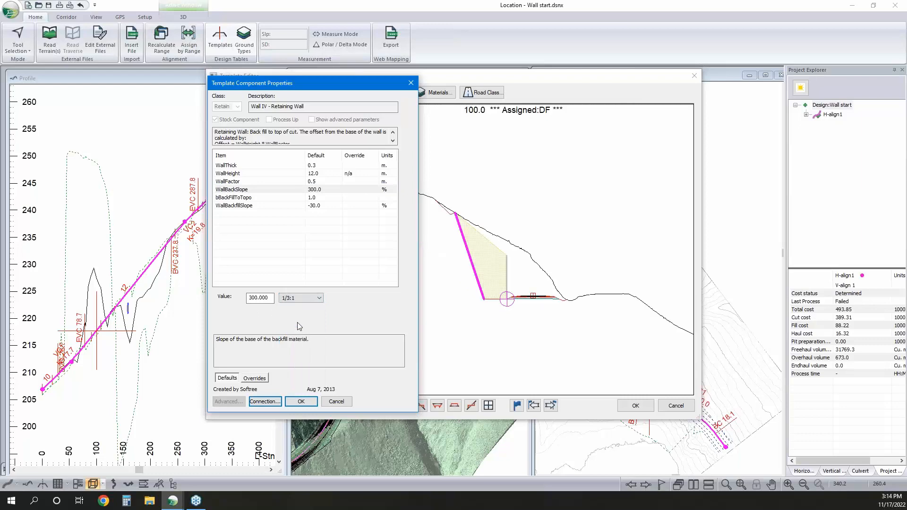
left_click(311, 403)
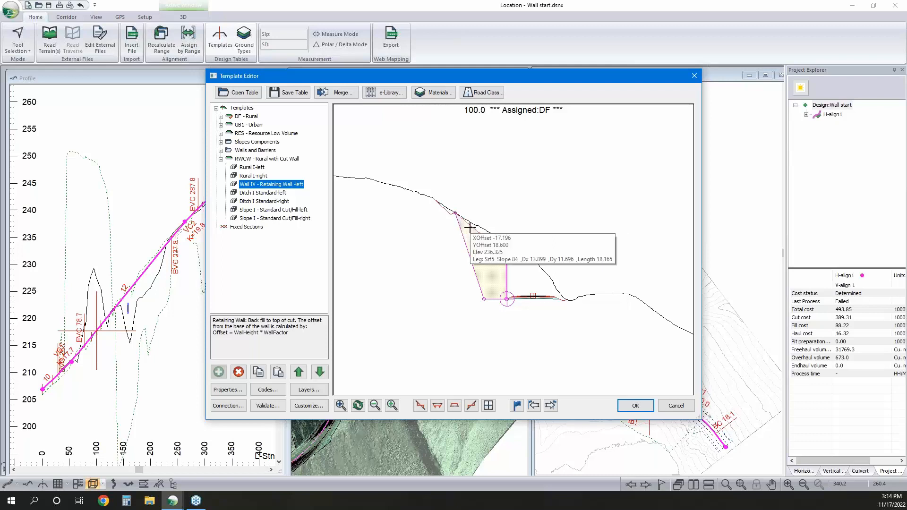
Delete the Ditch I Standard-left component from the RWCW template
scroll(455, 212, "up", 3)
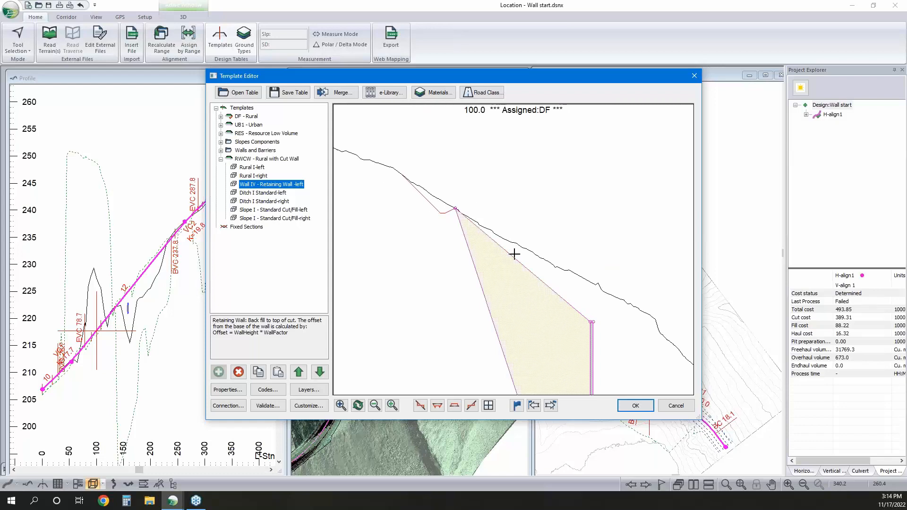
middle_click_drag(490, 234, 482, 197)
left_click(247, 194)
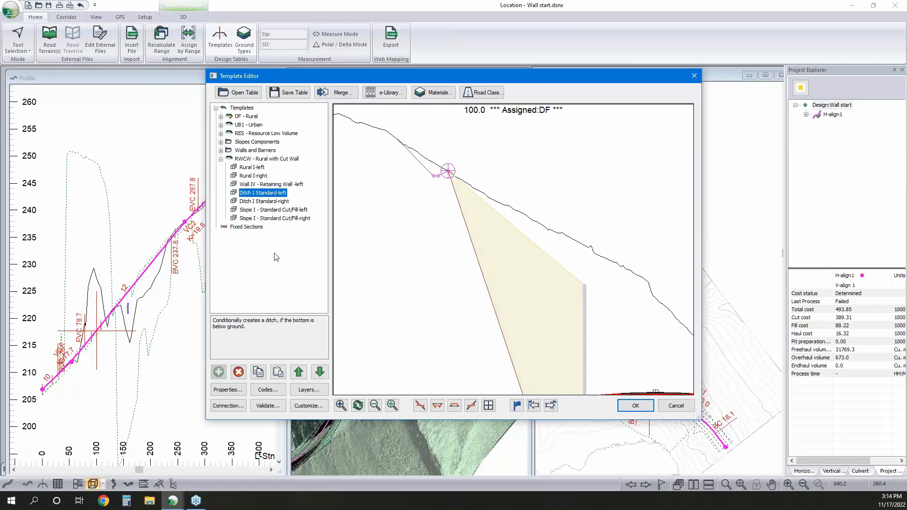
left_click(239, 372)
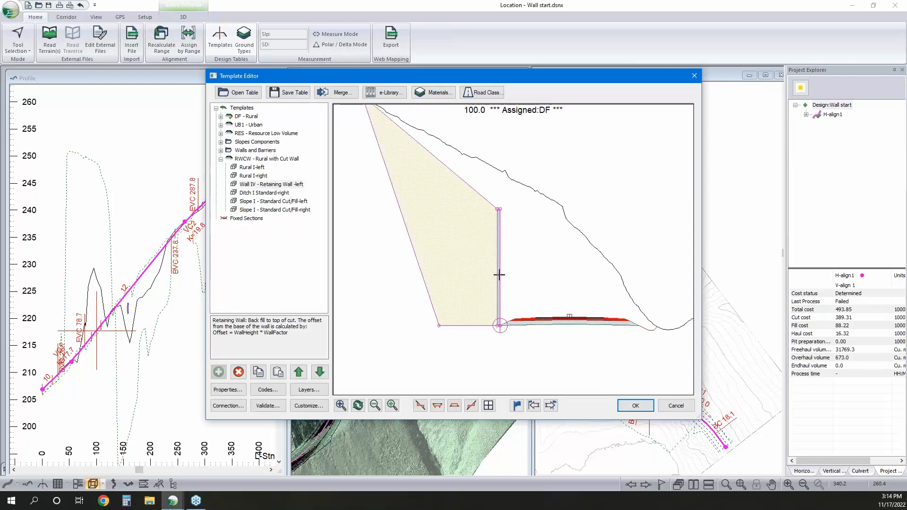
Set the SubbaseFillSlope of the RWCW template's Rural I-left component to Vert
mouse_move(499, 274)
scroll(511, 321, "up", 4)
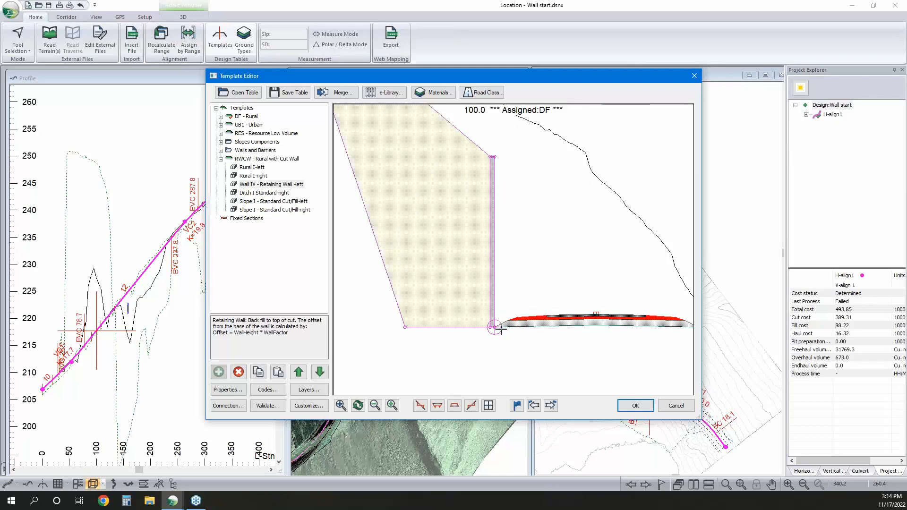
mouse_move(502, 327)
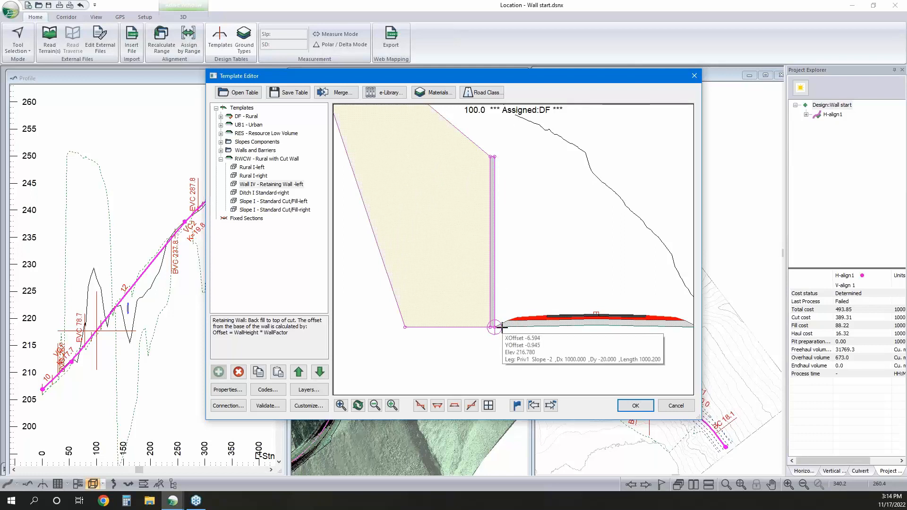
left_click(259, 168)
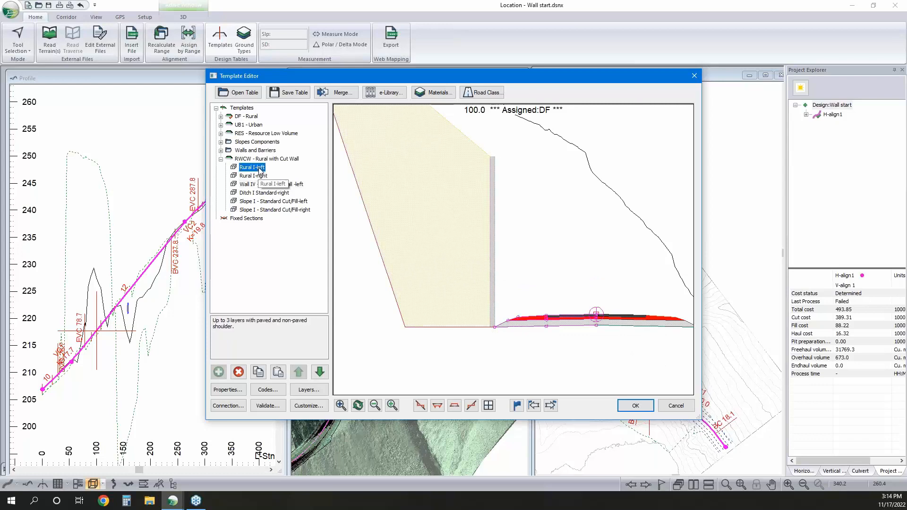
double_click(259, 169)
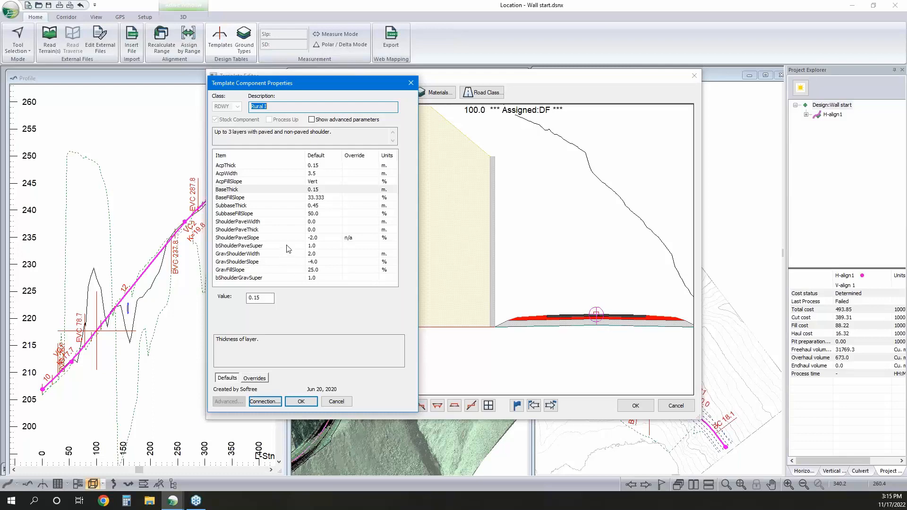
left_click(313, 214)
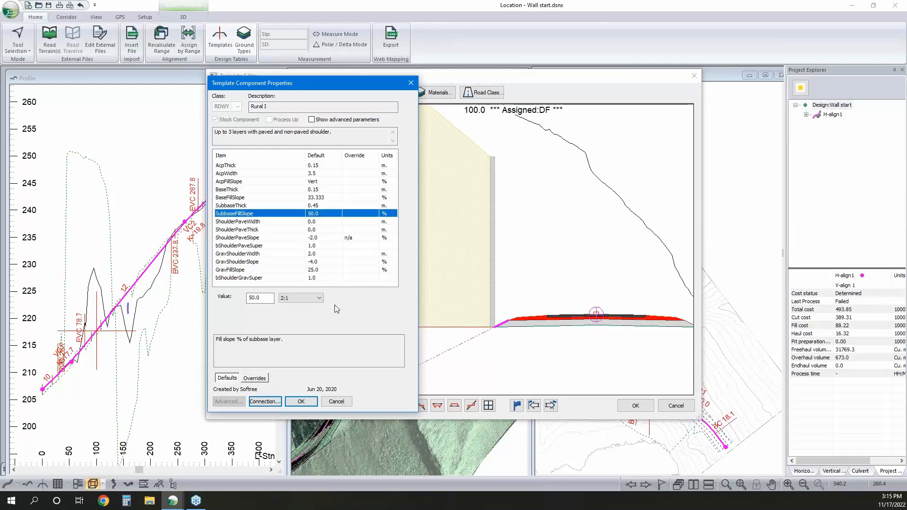
left_click(295, 298)
left_click(296, 315)
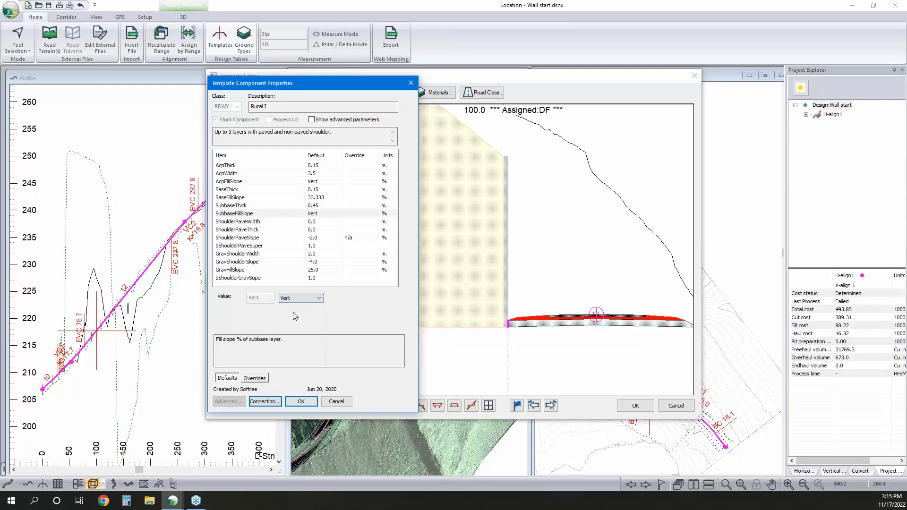
Set the BaseFillSlope of Rural I-left to Vert and accept the component properties
left_click(317, 199)
left_click(316, 299)
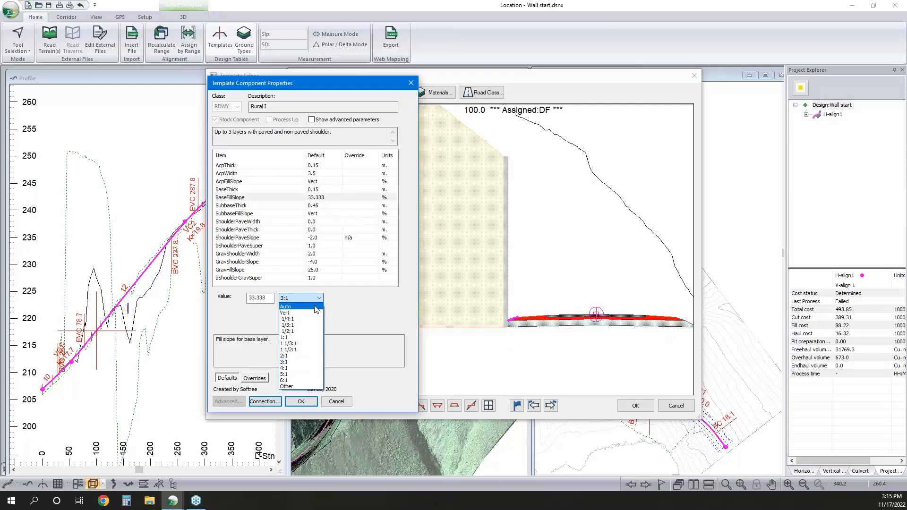
left_click(292, 313)
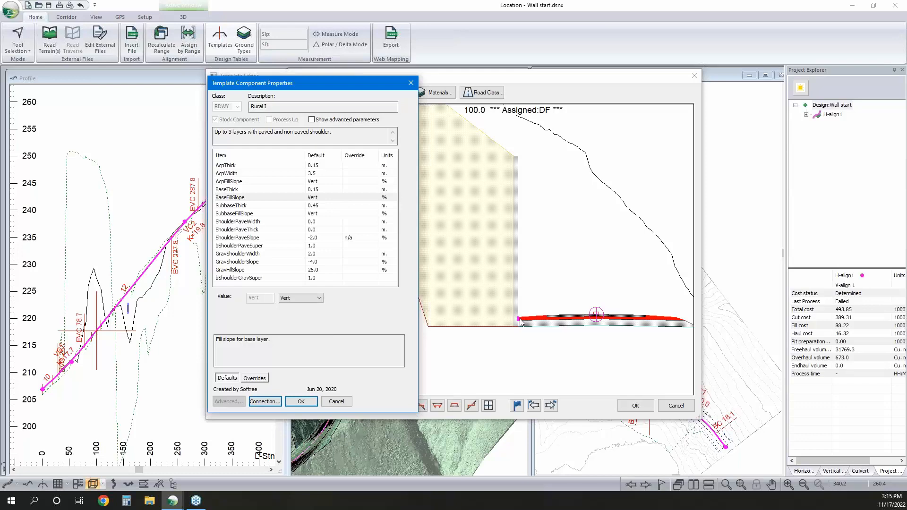
left_click(302, 400)
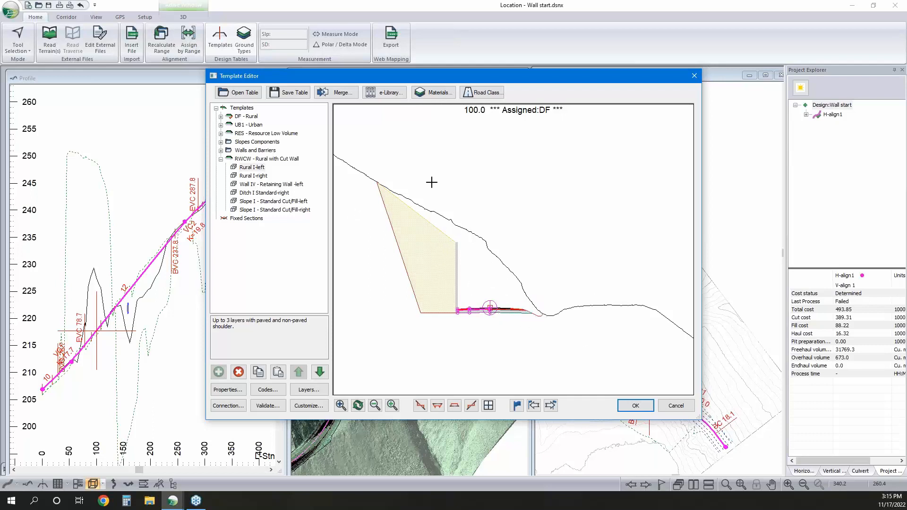
Replace Rural I-right in the RWCW template with a copy of Rural I-left added as a new right-side component
mouse_move(405, 304)
mouse_move(473, 282)
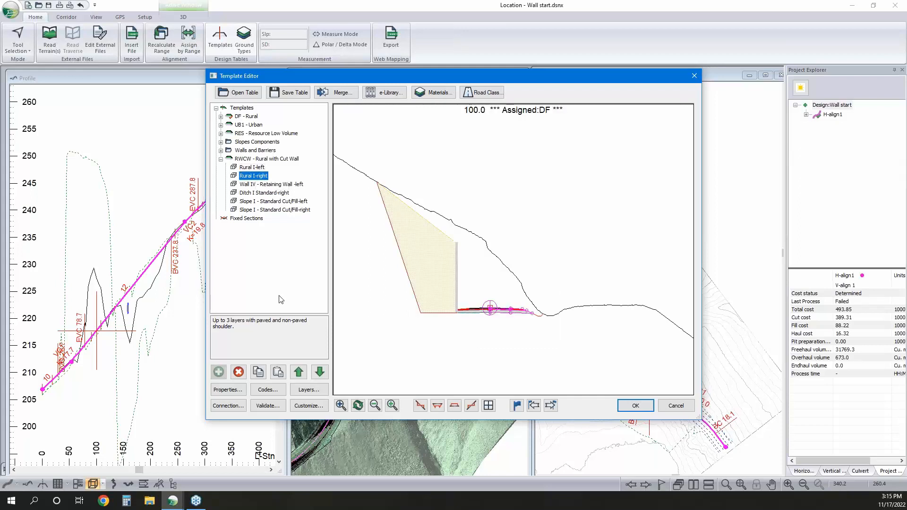
left_click(238, 371)
right_click(260, 164)
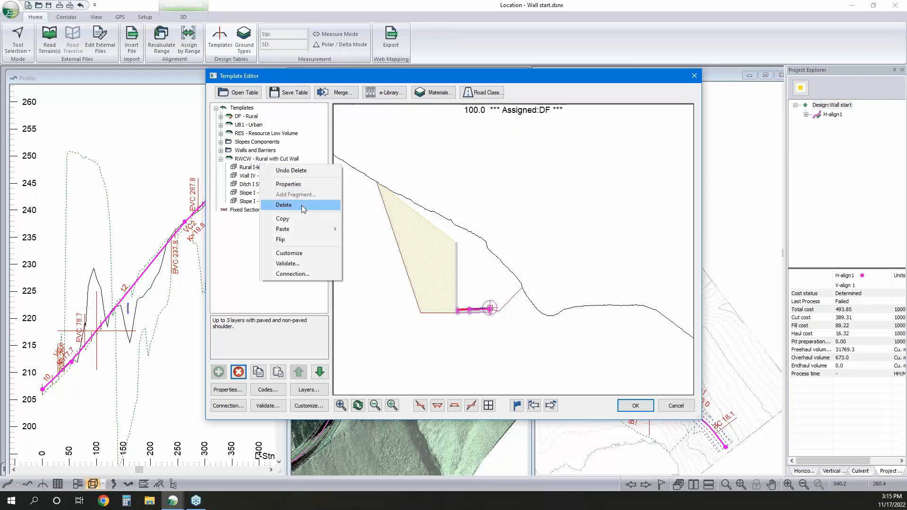
left_click(304, 216)
right_click(246, 169)
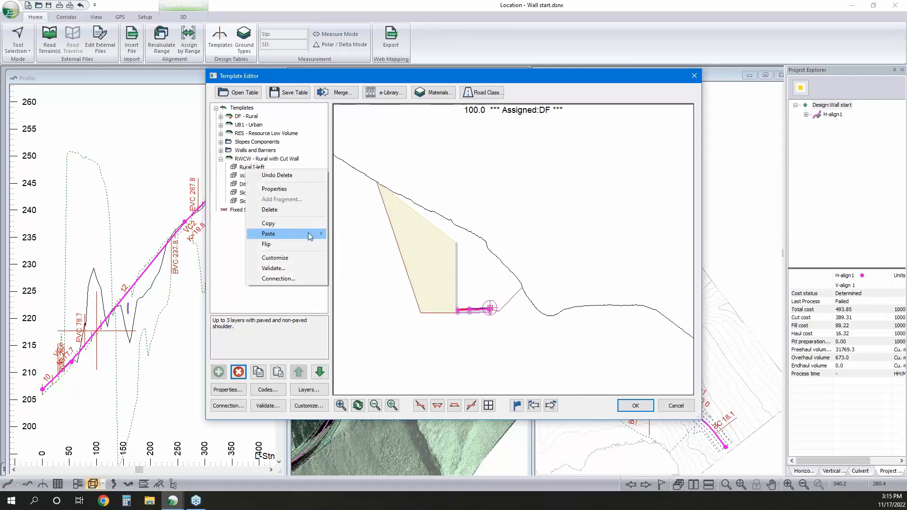
mouse_move(308, 233)
left_click(358, 265)
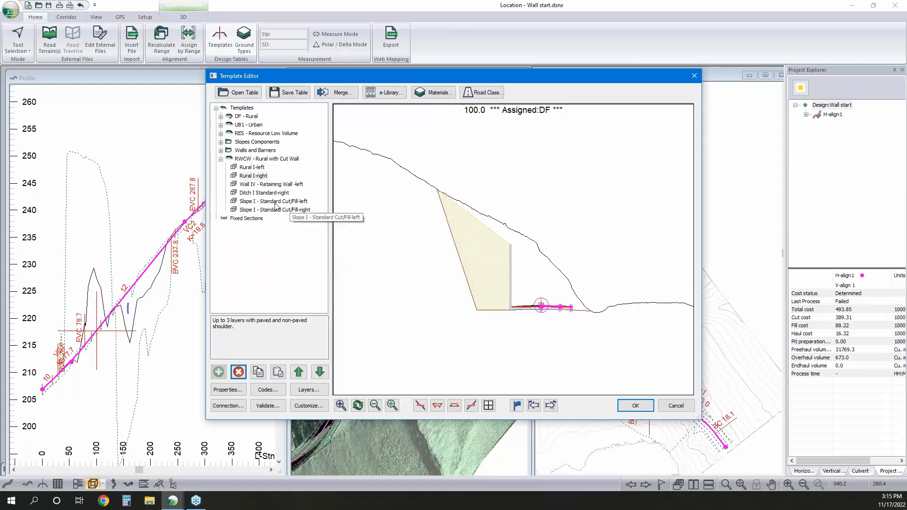
Copy Wall IV - Retaining Wall-left within the RWCW template and add the copy as a new right-side component
left_click(262, 184)
right_click(263, 184)
left_click(302, 235)
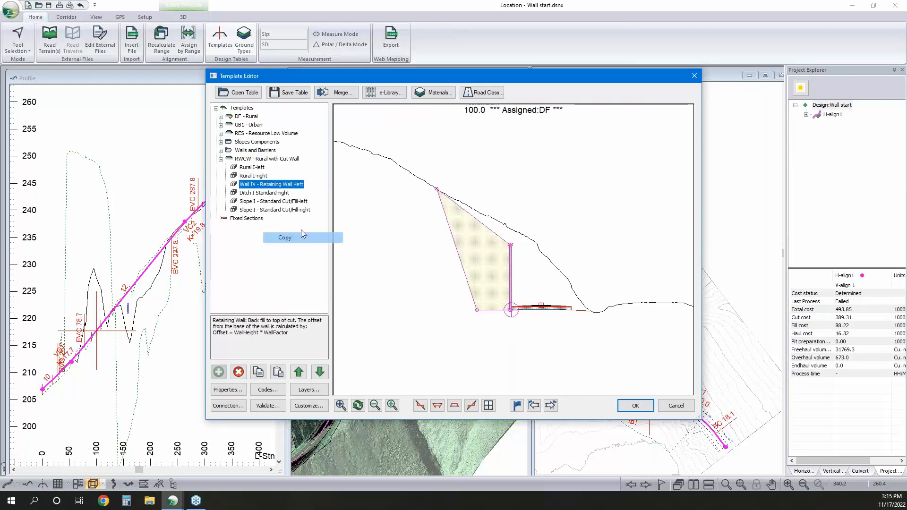
right_click(281, 184)
mouse_move(344, 248)
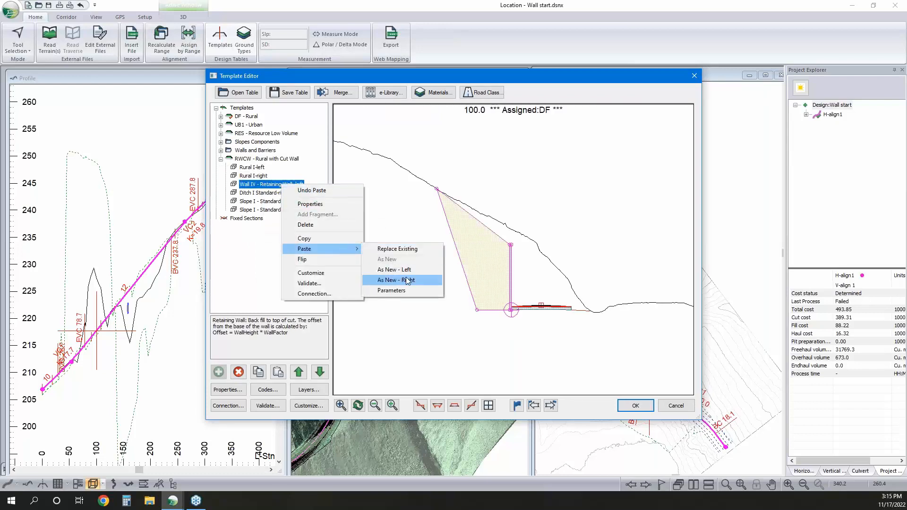
left_click(409, 282)
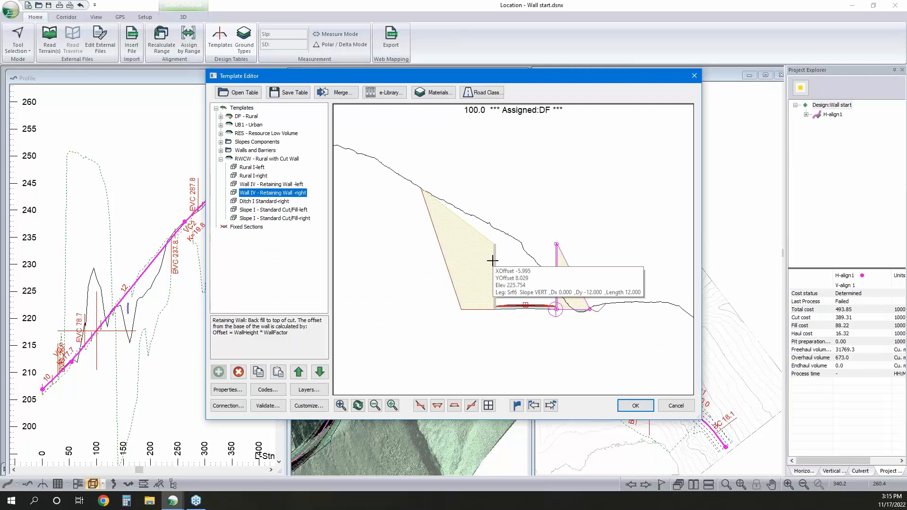
Delete Ditch I Standard-right from the RWCW template, then accept the template edits and recalculate the range with Re-Cost
left_click(277, 201)
left_click(239, 371)
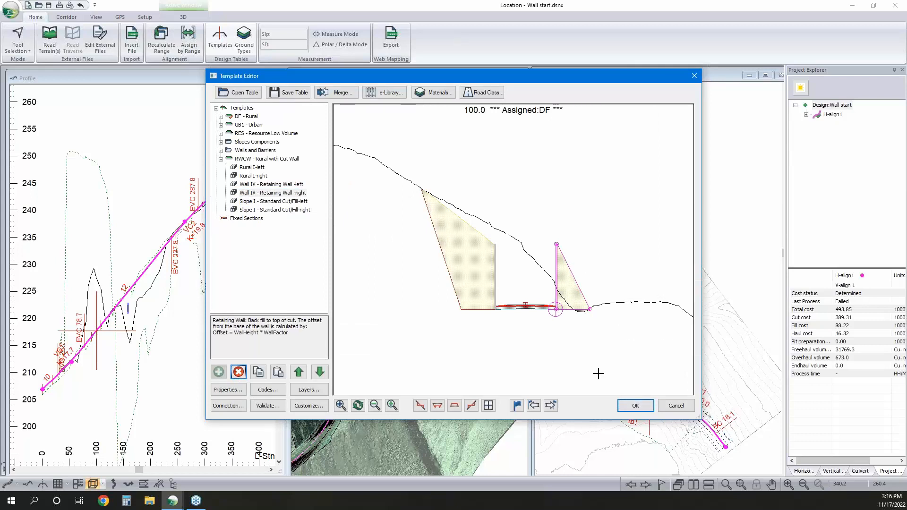
left_click(632, 407)
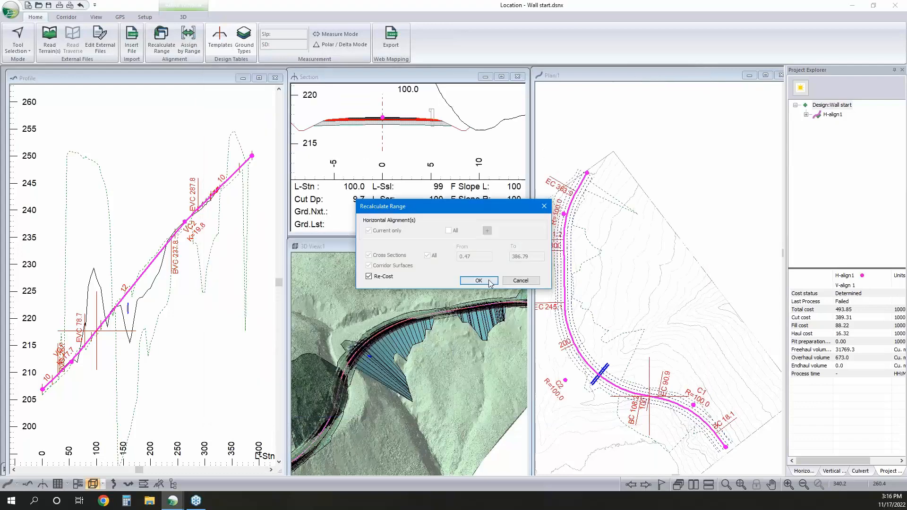
left_click(495, 276)
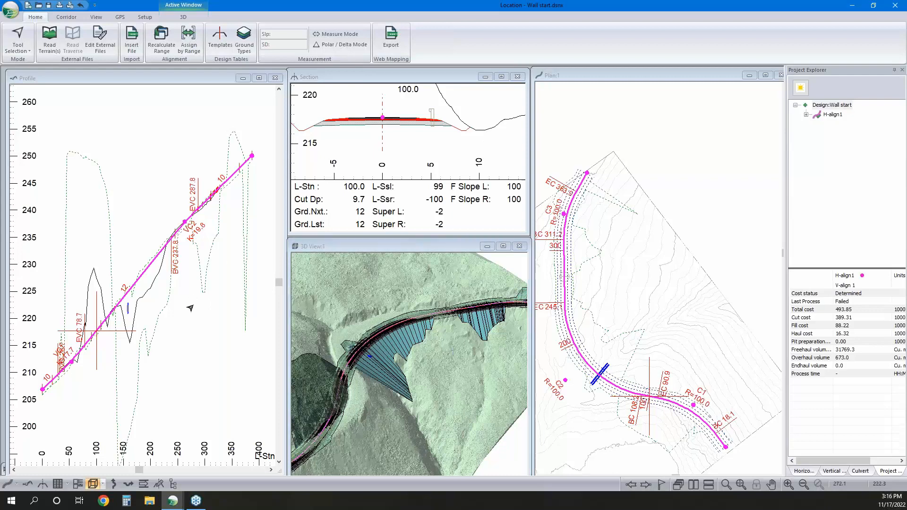
Examine the cross sections near stations 35 to 40 and 125 to 130 to judge where the cut walls should start and end
middle_click_drag(194, 305, 213, 300)
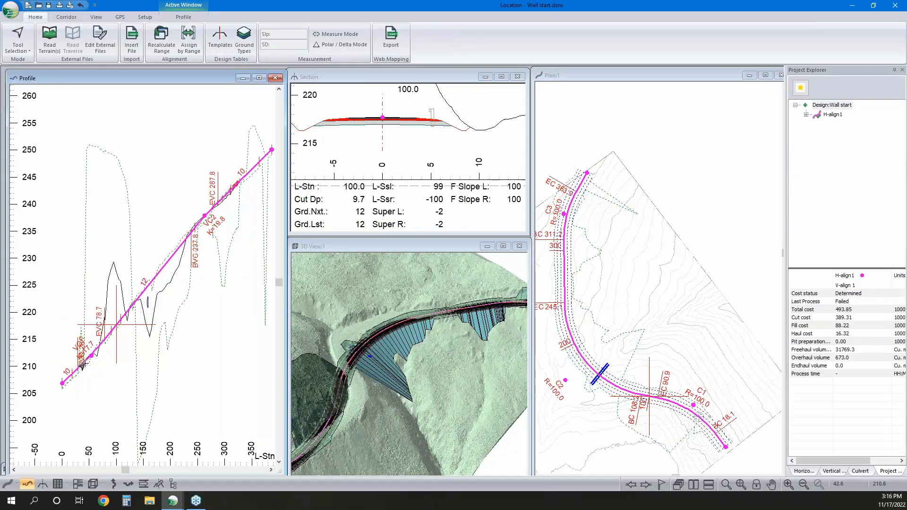
left_click(81, 365)
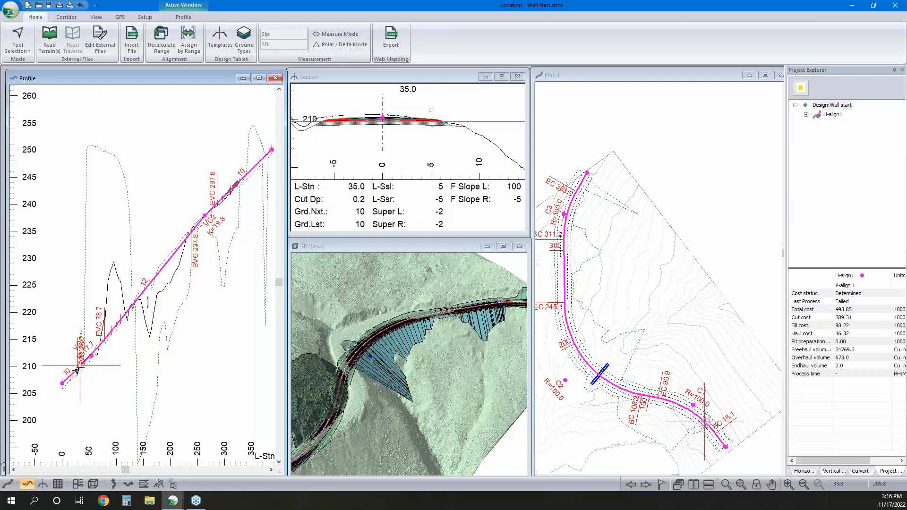
left_click(404, 134)
scroll(404, 134, "down", 2)
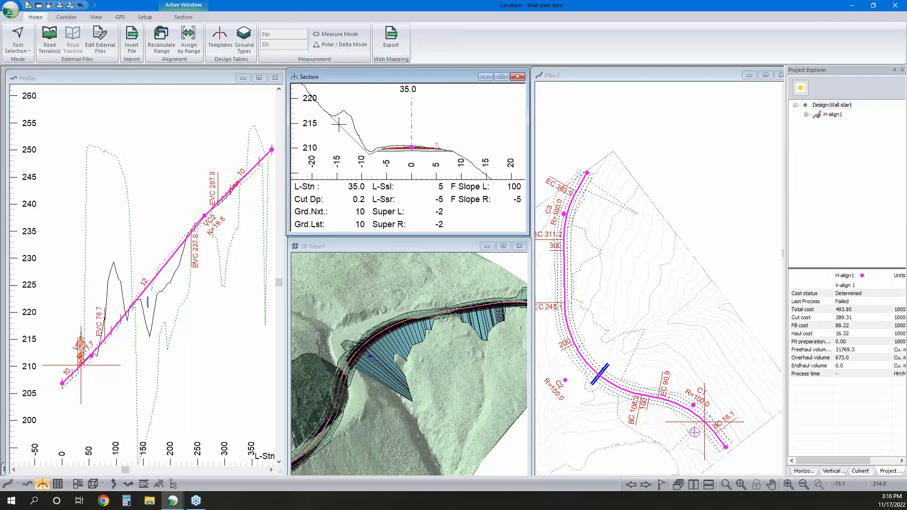
left_click(82, 365)
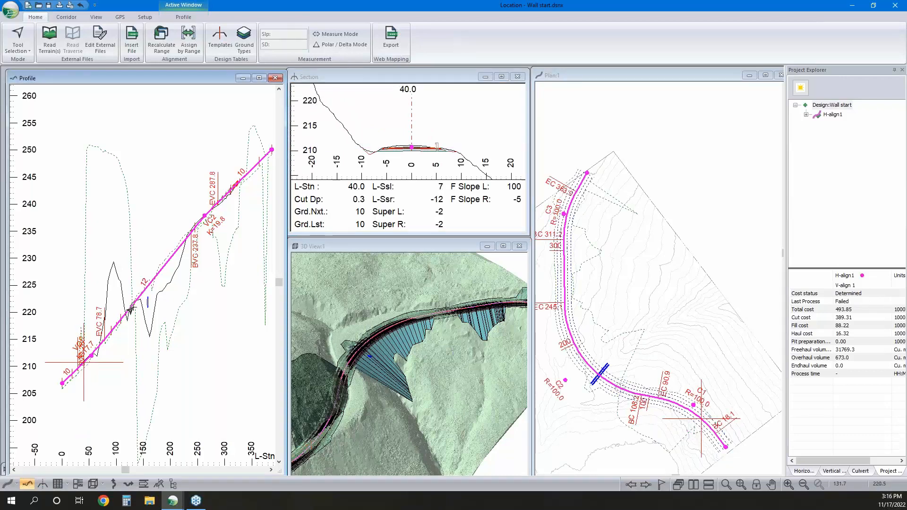
left_click(130, 306)
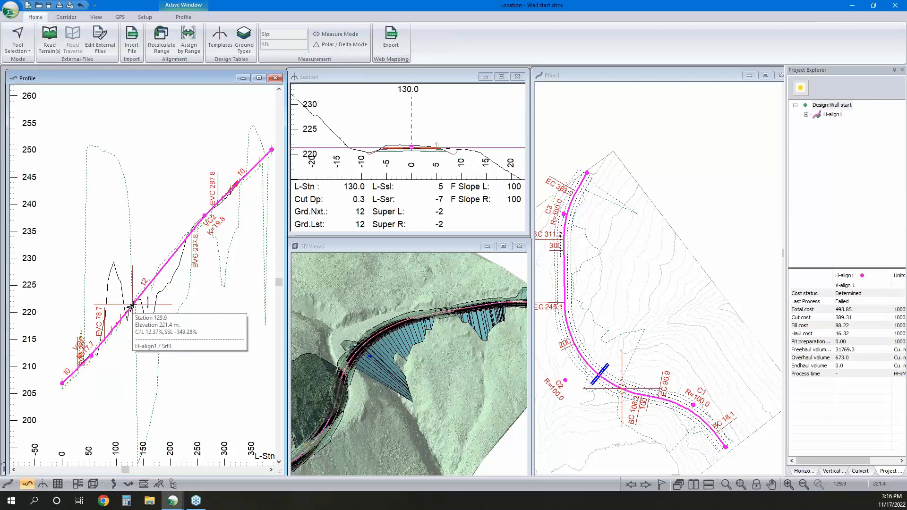
mouse_move(132, 306)
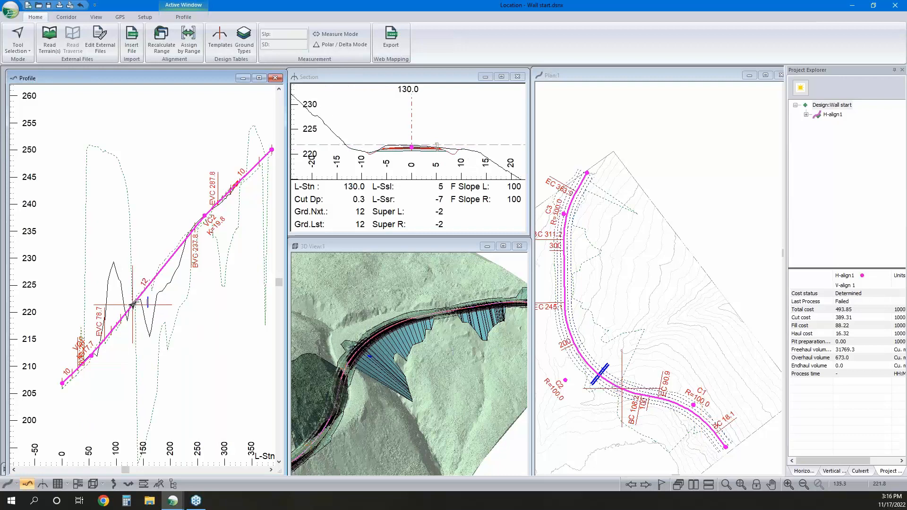
left_click(128, 309)
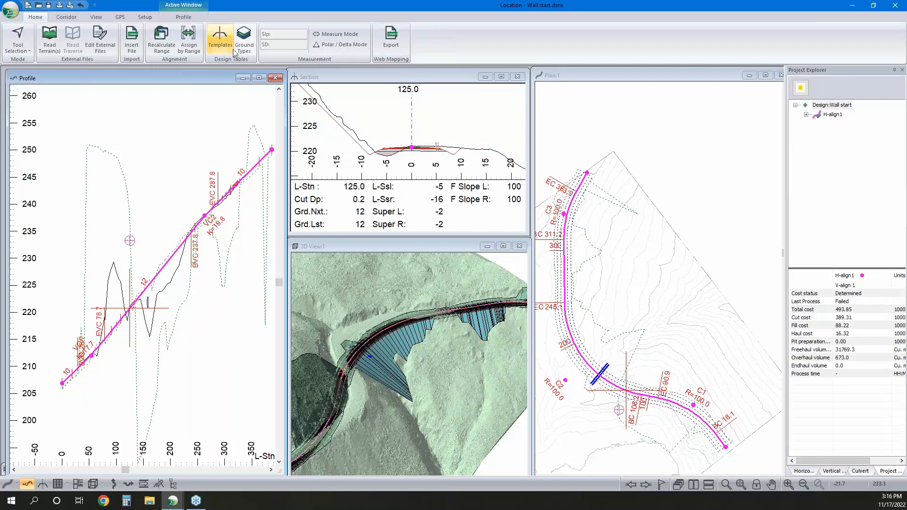
Assign the RWCW Rural with Cut Wall template to the left side from station 40 to 127.5 and apply the range
left_click(190, 46)
left_click(318, 145)
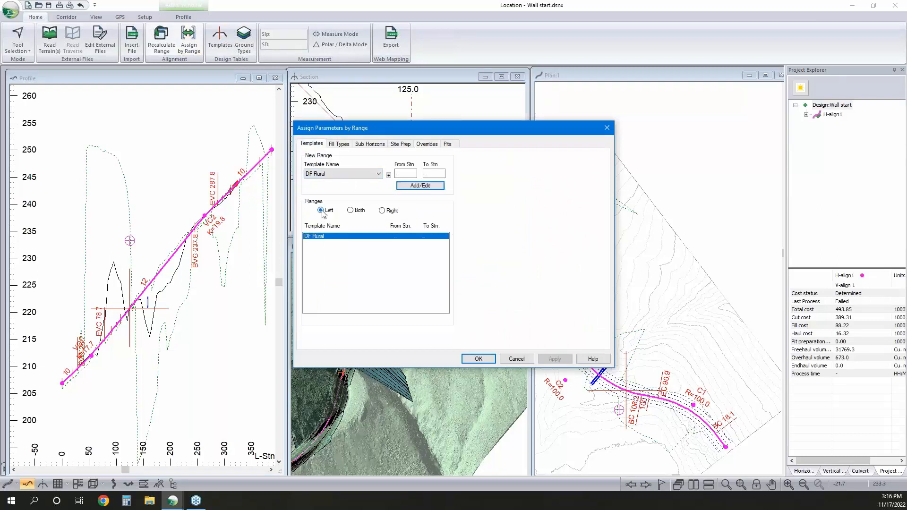
left_click(345, 174)
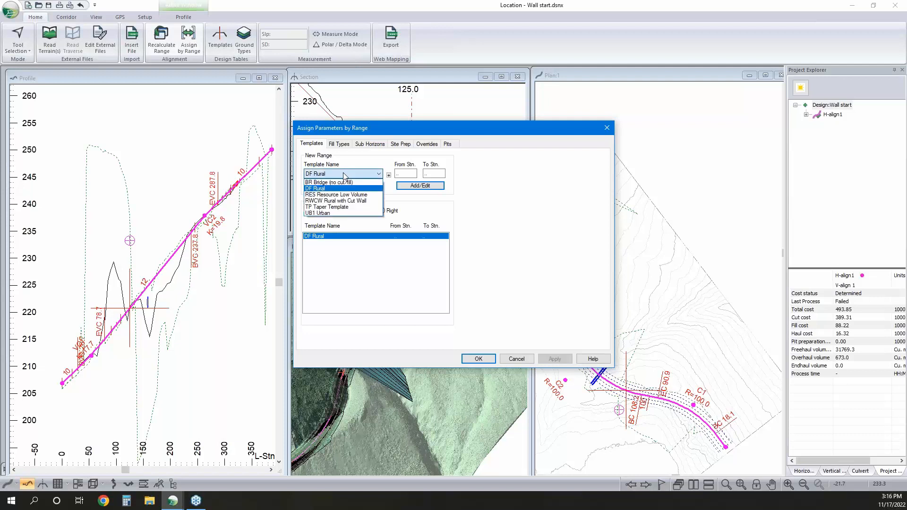
left_click(335, 203)
key("Tab")
key("Tab")
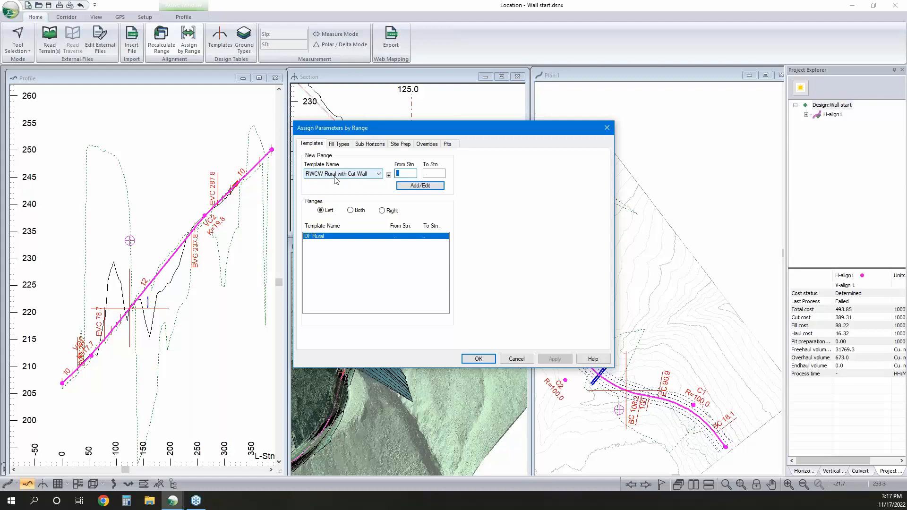
type("40")
key("Tab")
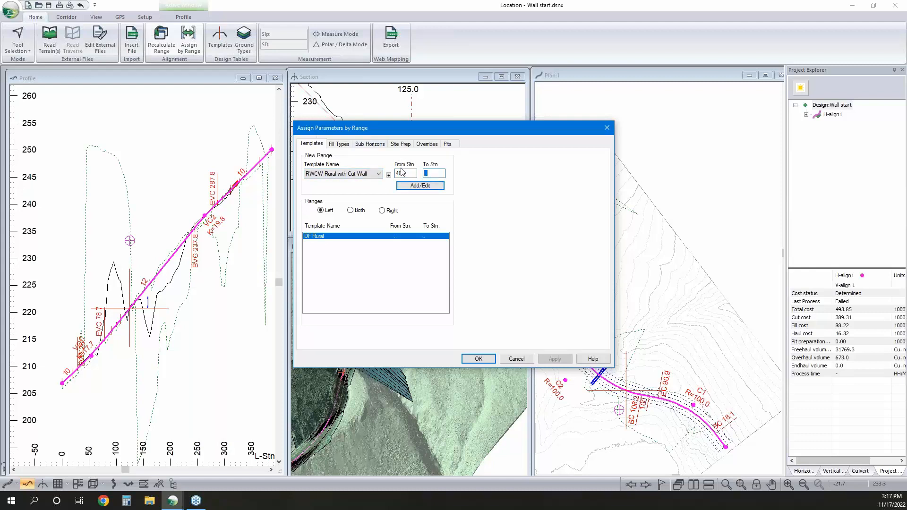
type("127.5")
left_click(431, 188)
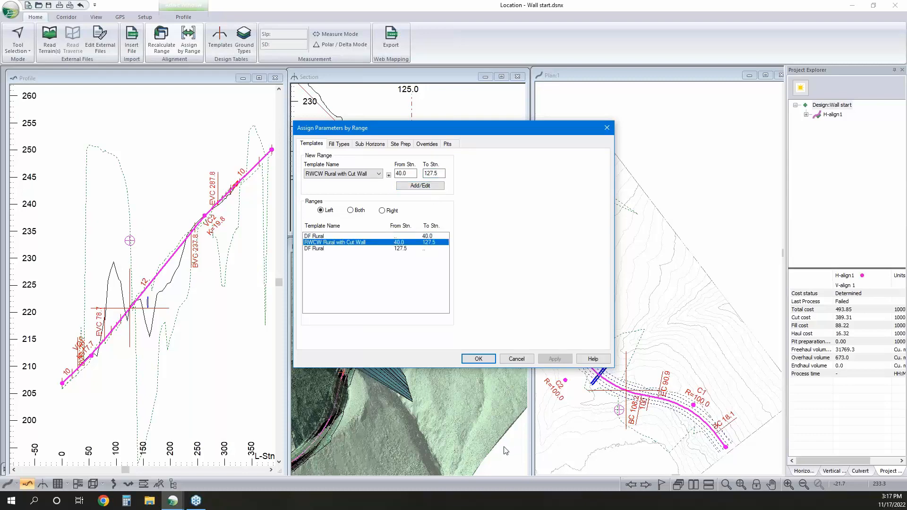
left_click(489, 361)
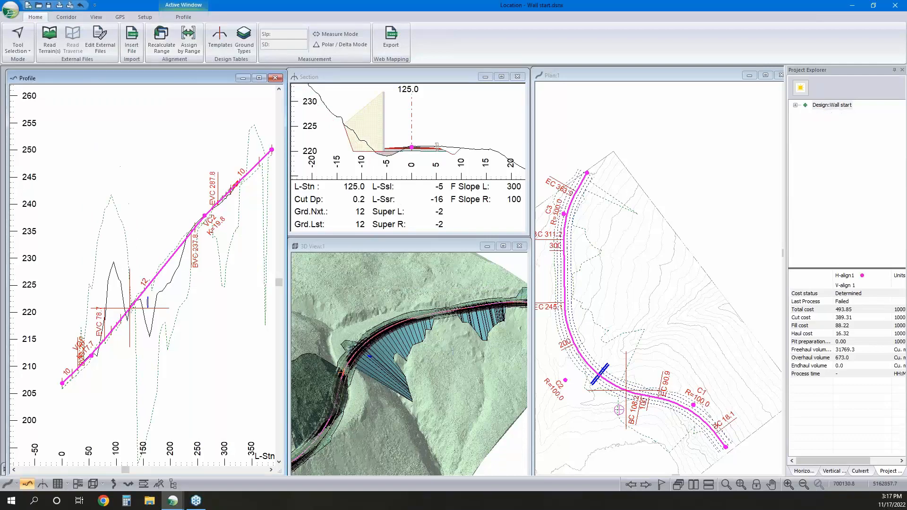
Inspect the cut wall in the 3D view and review the reference terrains and surfaces in the 3D options
middle_click_drag(339, 407, 373, 354)
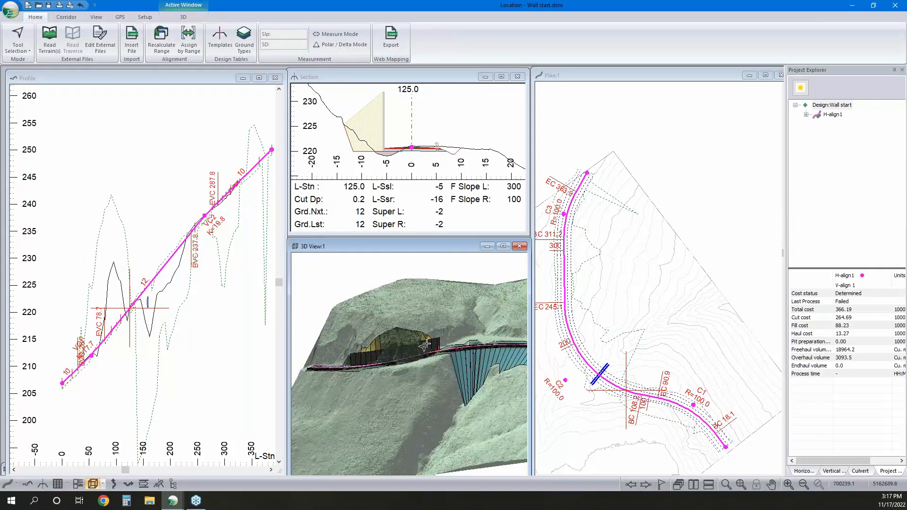
mouse_move(422, 346)
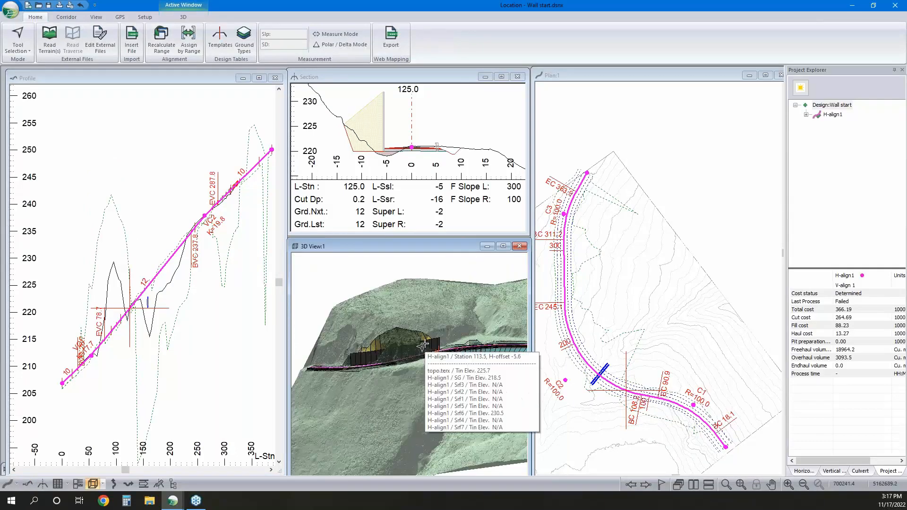
right_click(439, 300)
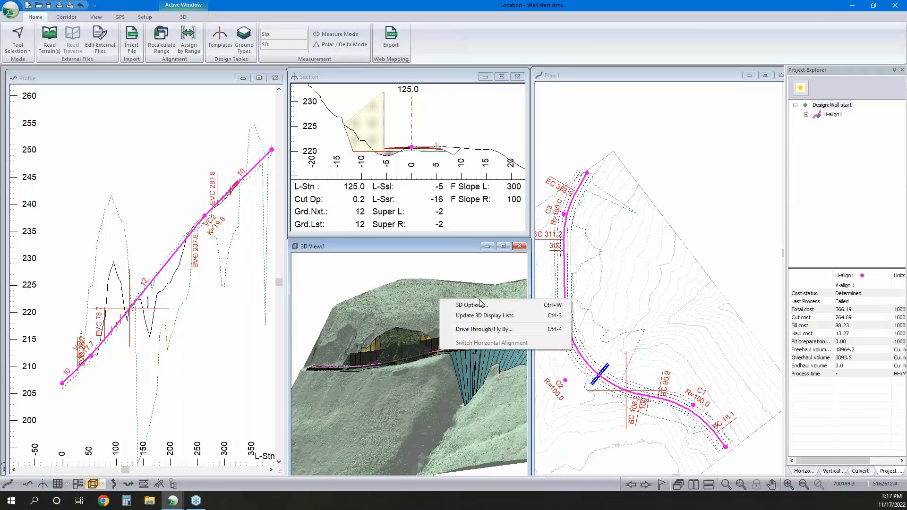
left_click(480, 305)
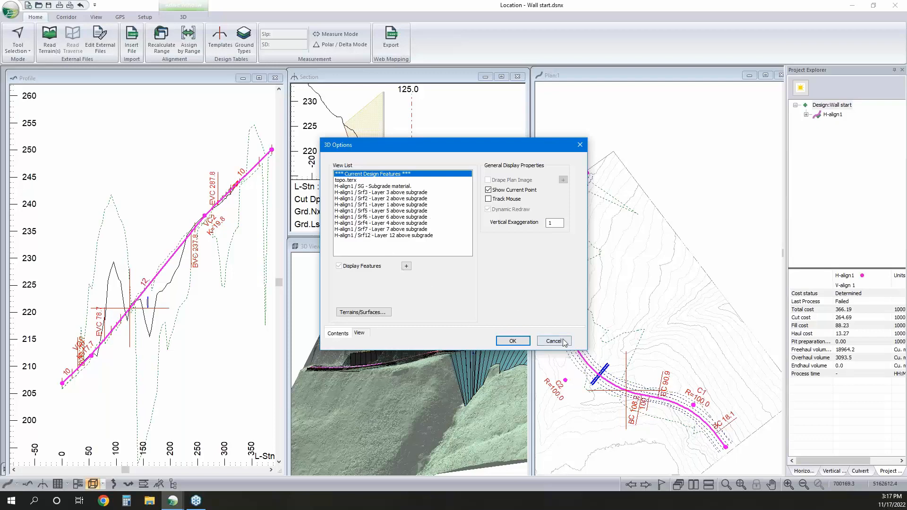
left_click(365, 311)
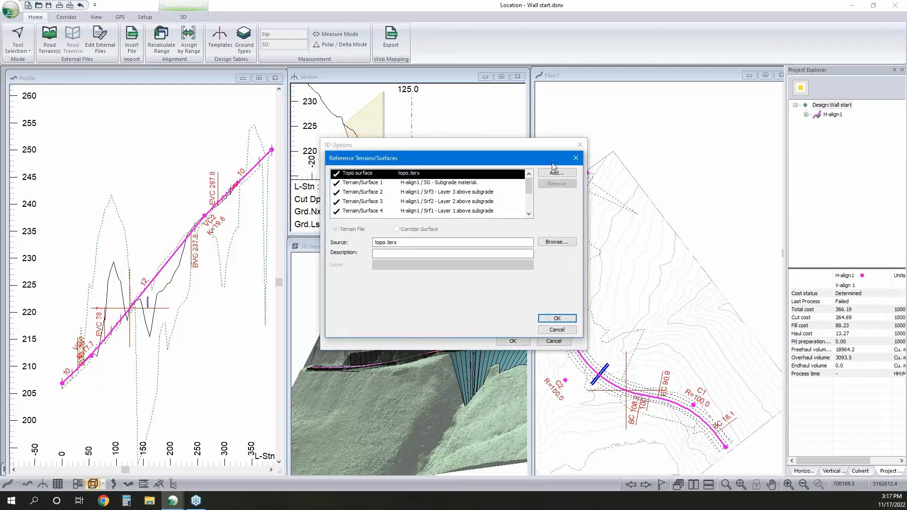
left_click(556, 330)
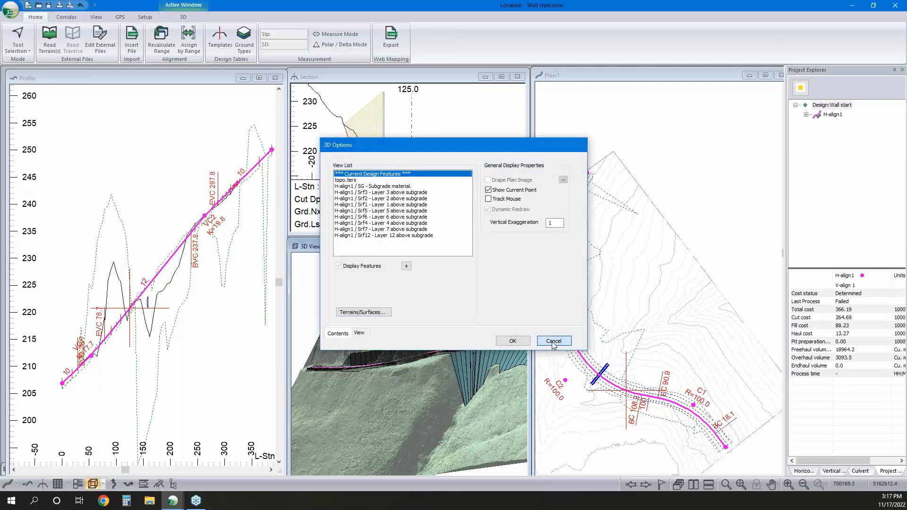
left_click(552, 341)
Examine the walled cut and the long fill slope in 3D, checking the cross sections at stations 90 and 170
mouse_move(410, 330)
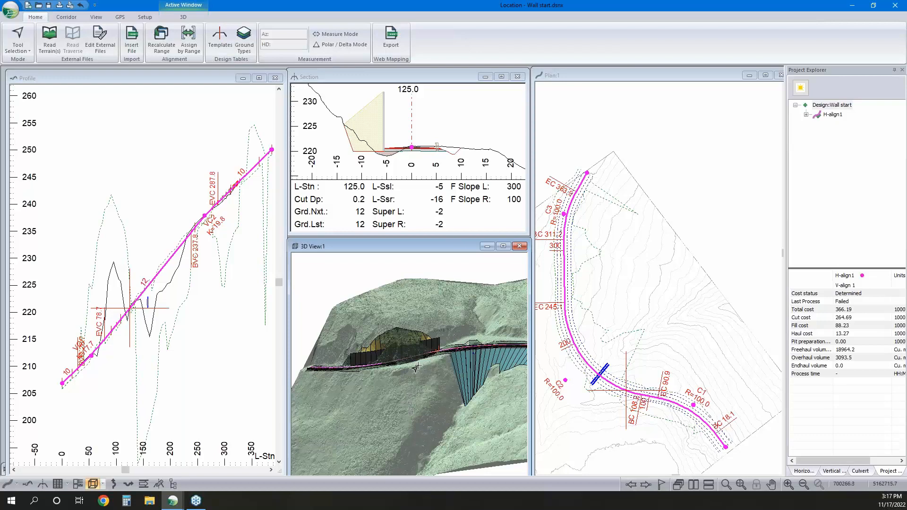
mouse_move(416, 368)
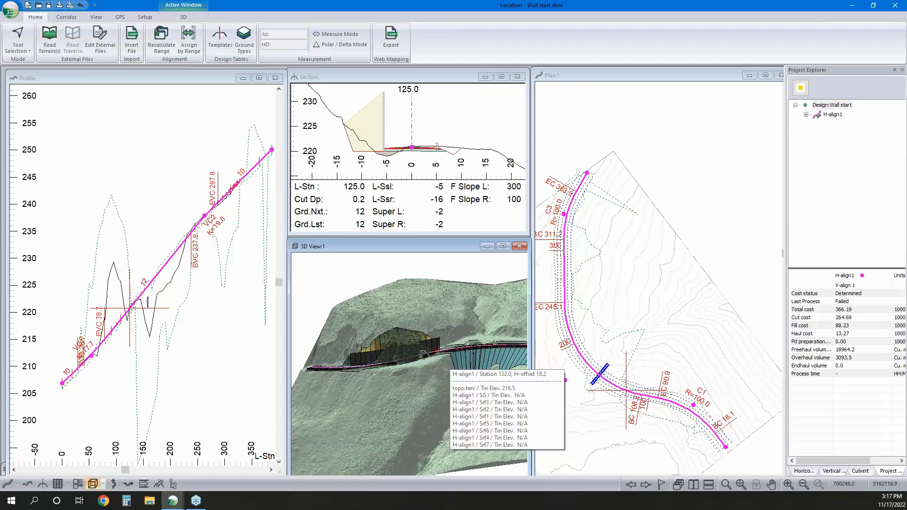
middle_click_drag(447, 364, 375, 398)
mouse_move(396, 360)
left_click(390, 366)
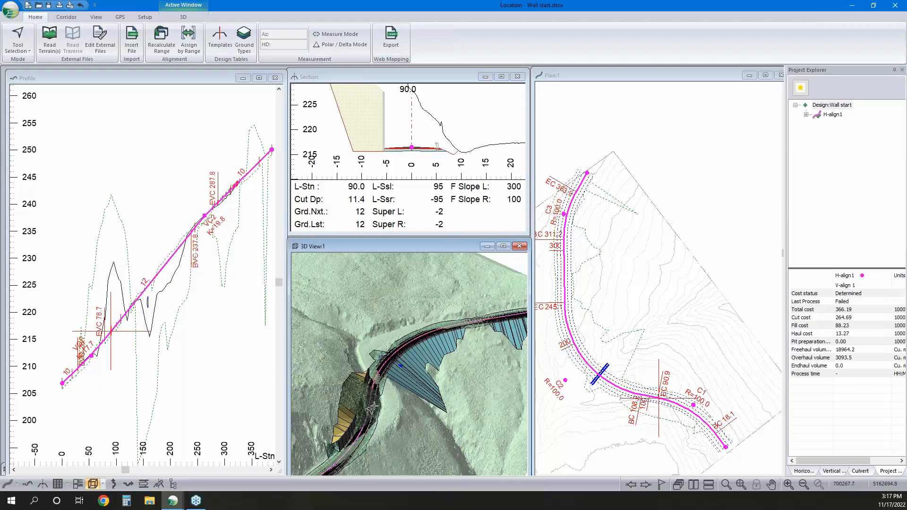
left_click(410, 340)
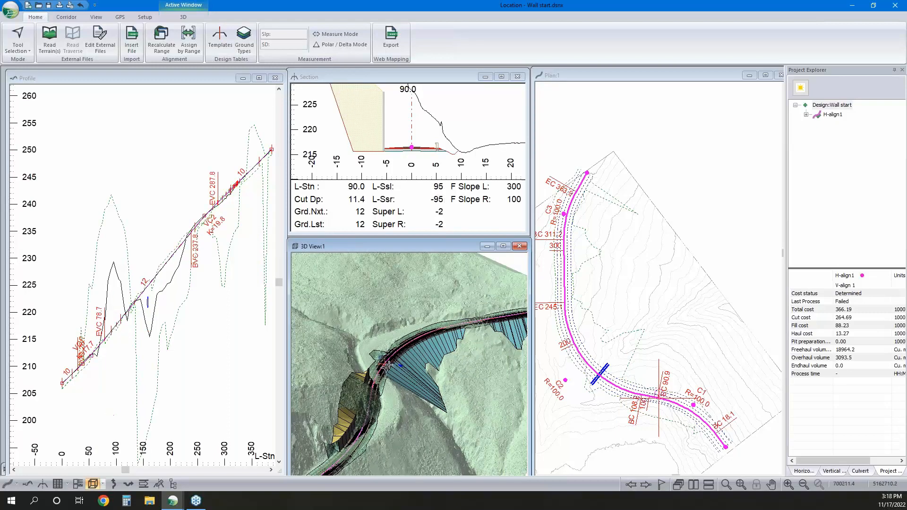
left_click(154, 318)
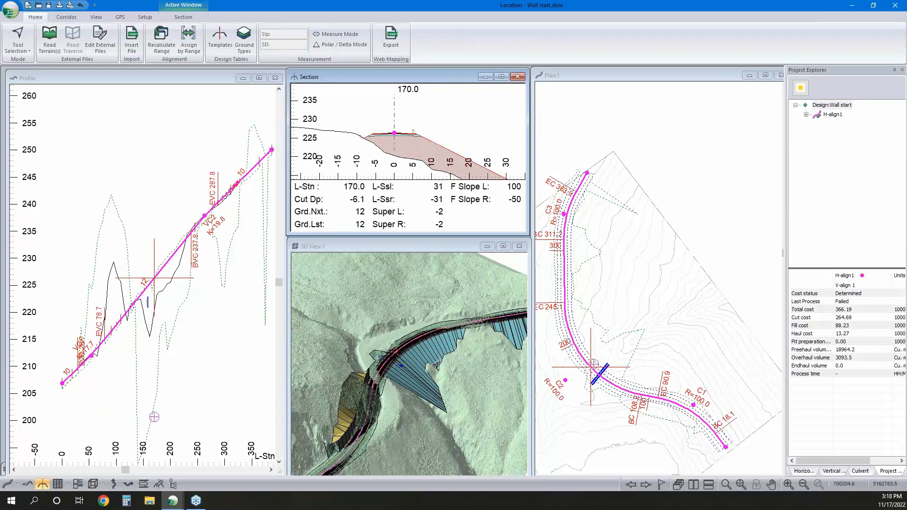
mouse_move(436, 365)
mouse_move(606, 366)
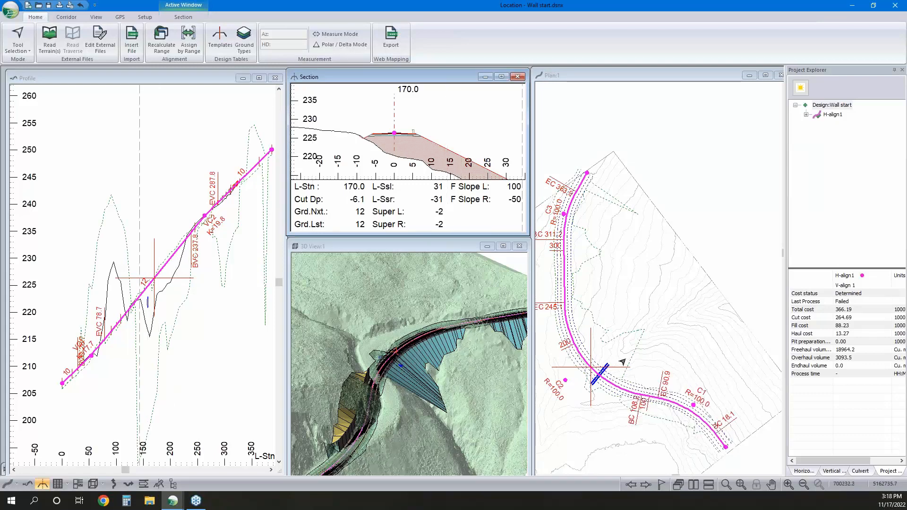
middle_click_drag(435, 386, 401, 397)
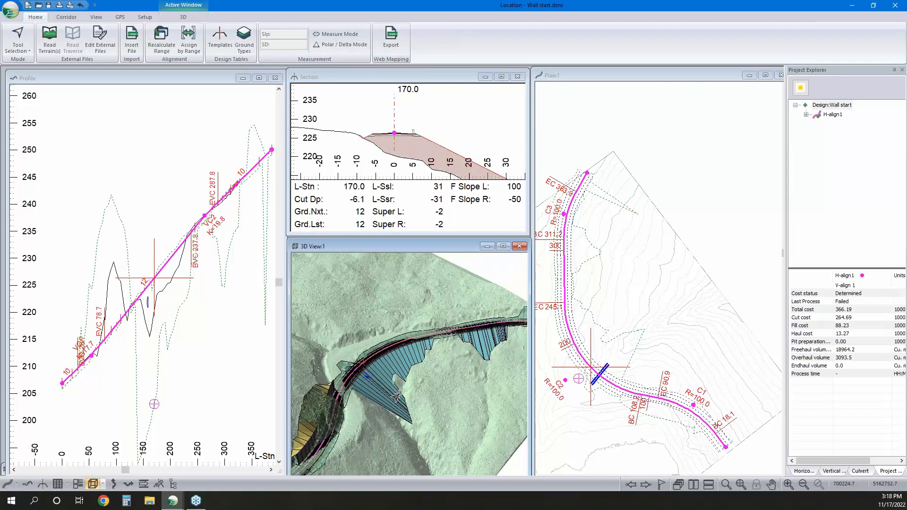
mouse_move(439, 320)
Open the Template Editor from the range assignment and duplicate the DF - Rural template as a new template
left_click(196, 45)
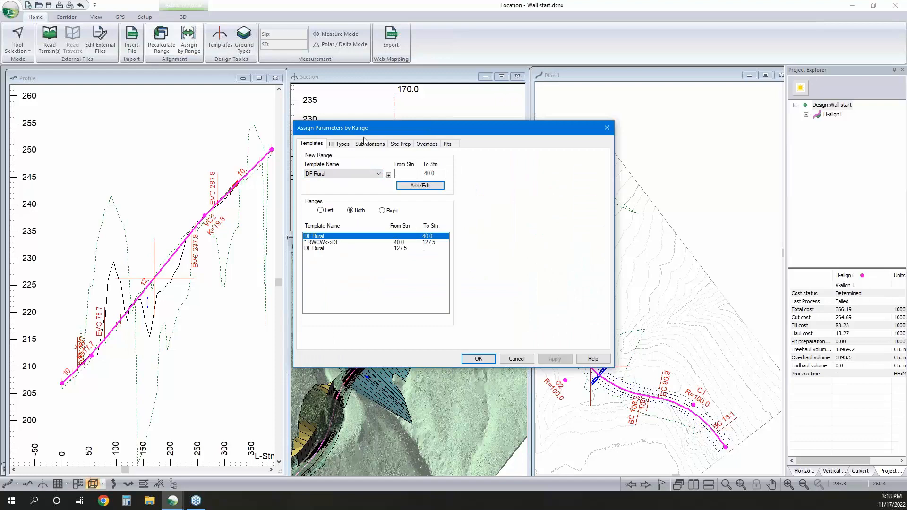
left_click(389, 175)
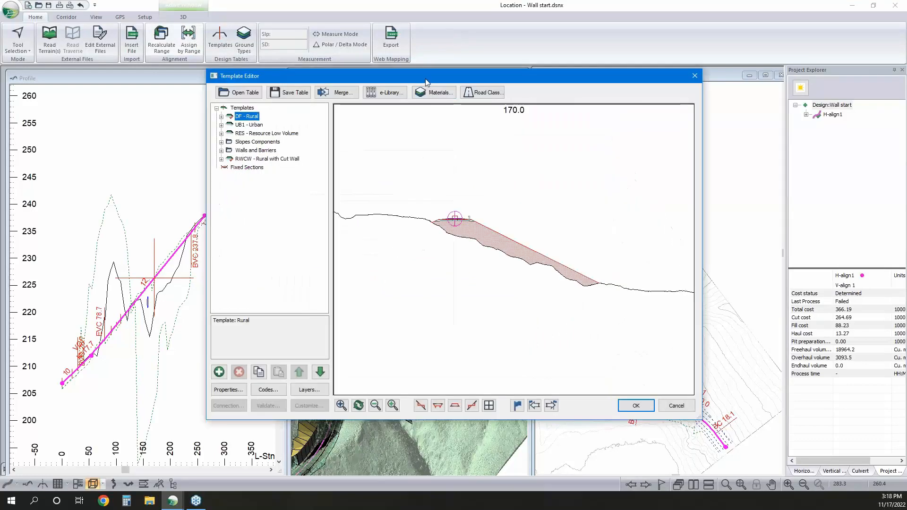
left_click_drag(426, 79, 557, 98)
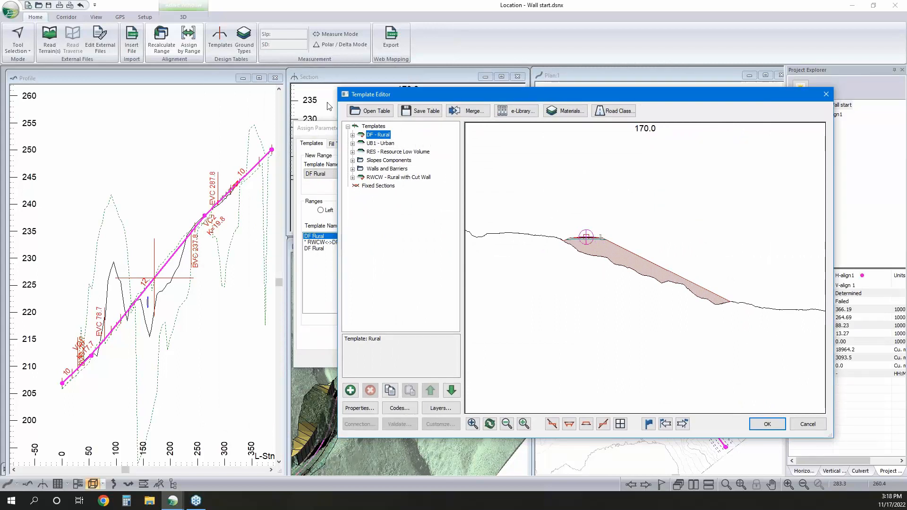
right_click(380, 134)
left_click(401, 188)
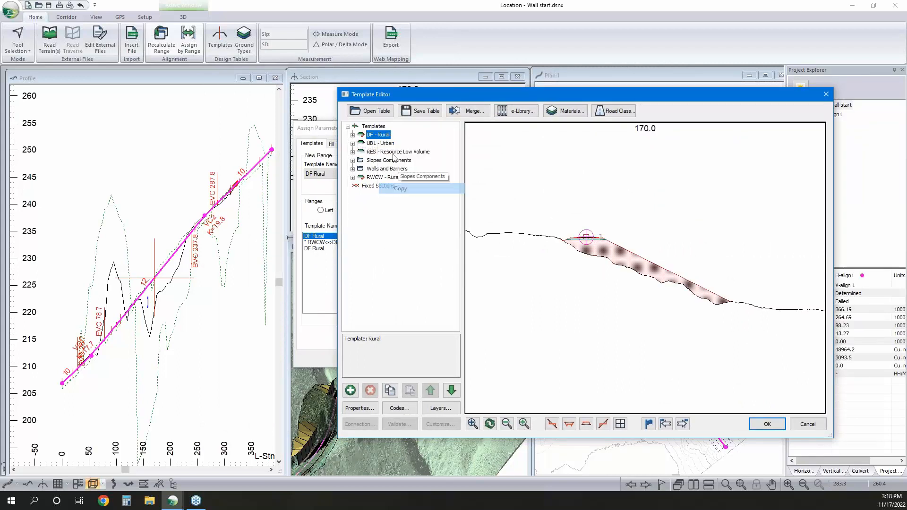
right_click(381, 134)
mouse_move(434, 199)
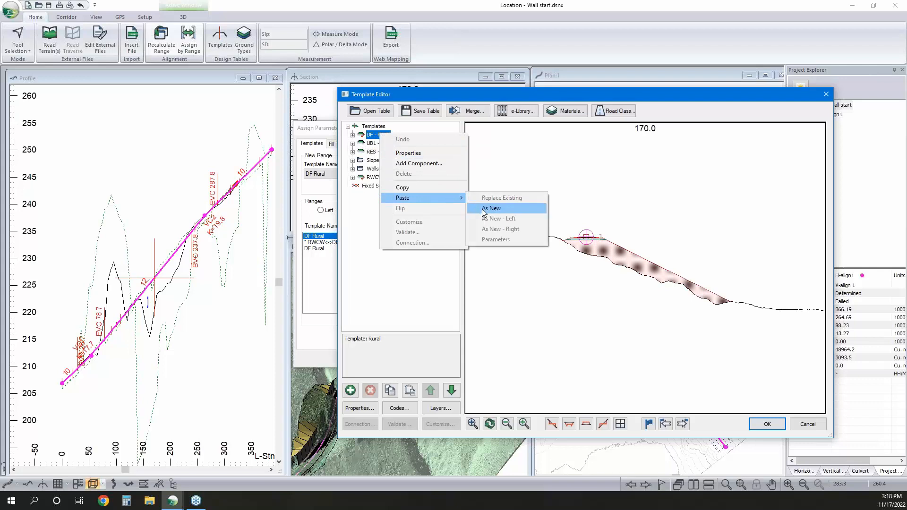
left_click(487, 208)
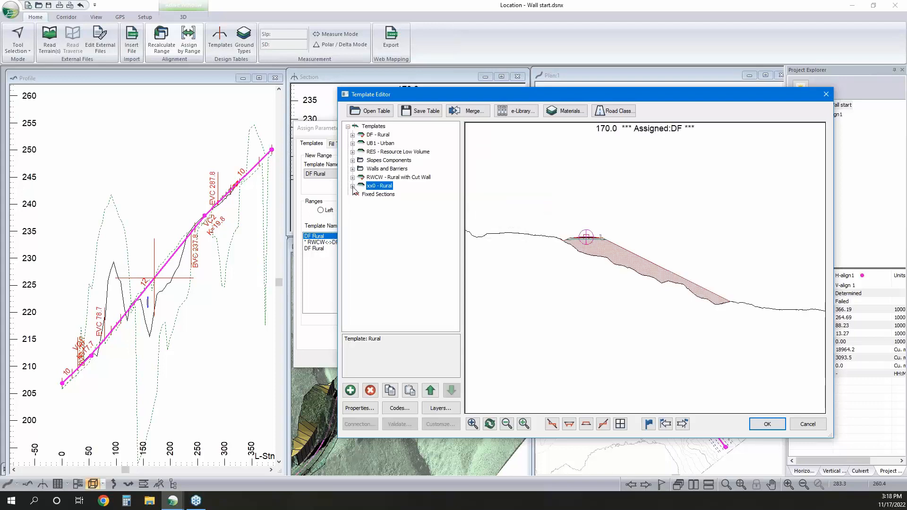
Name the copied Rural template RWRF and set its description to "Rural w RF"
right_click(379, 186)
left_click(411, 206)
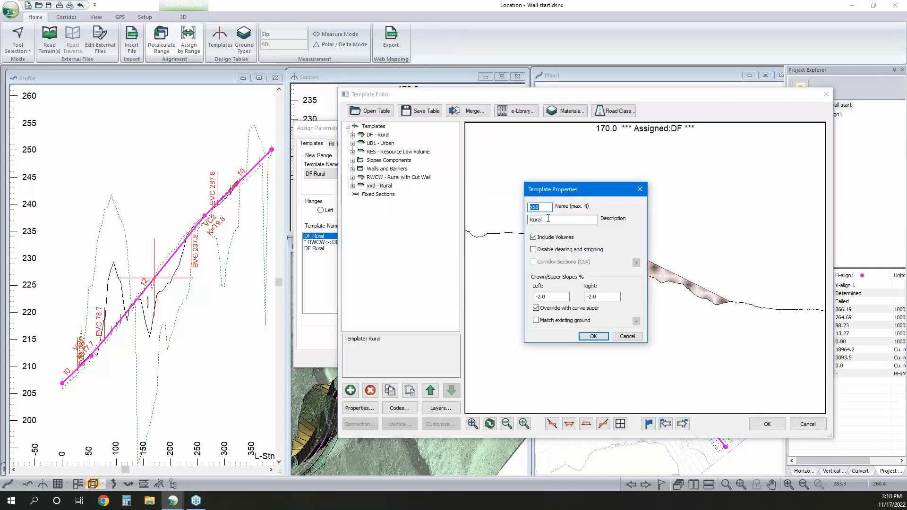
left_click(551, 221)
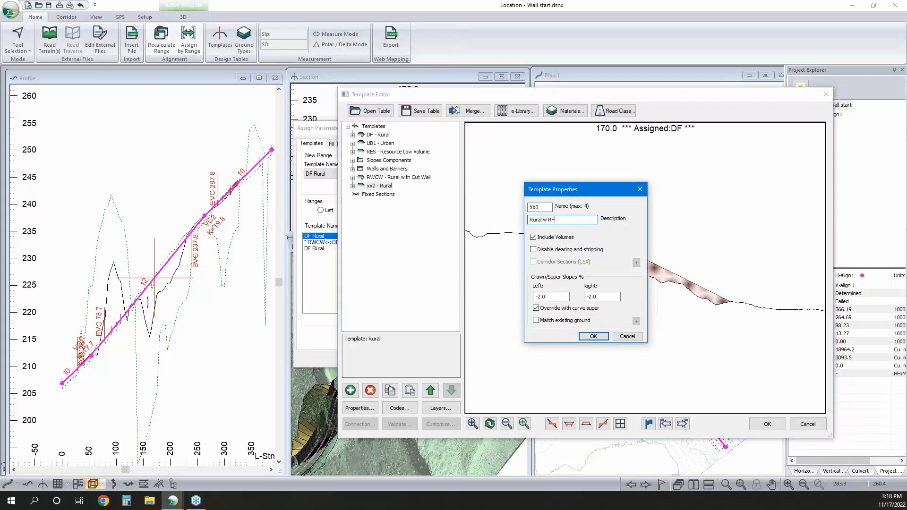
key("shift+Tab")
type("R")
left_click(601, 338)
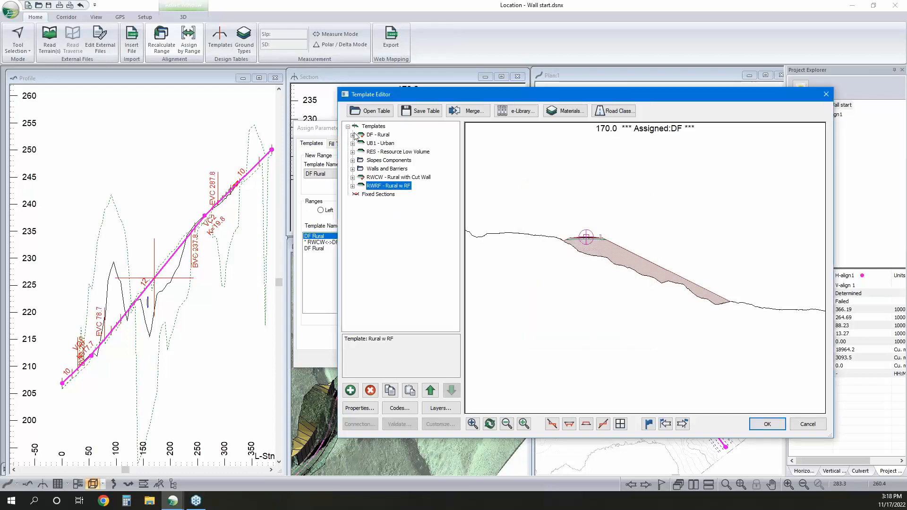
Copy the Slope XIX Rock Fill Slope (beta)-left component from the Slopes Components folder
left_click(355, 162)
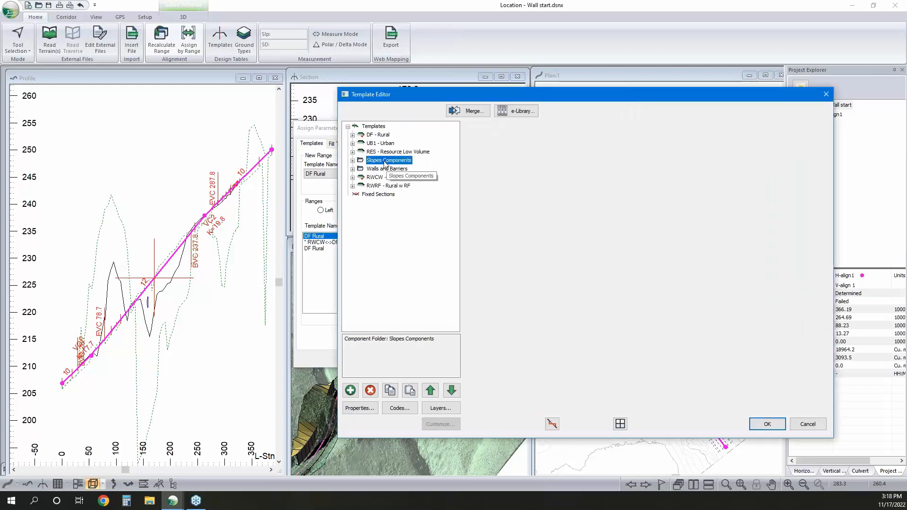
left_click(353, 160)
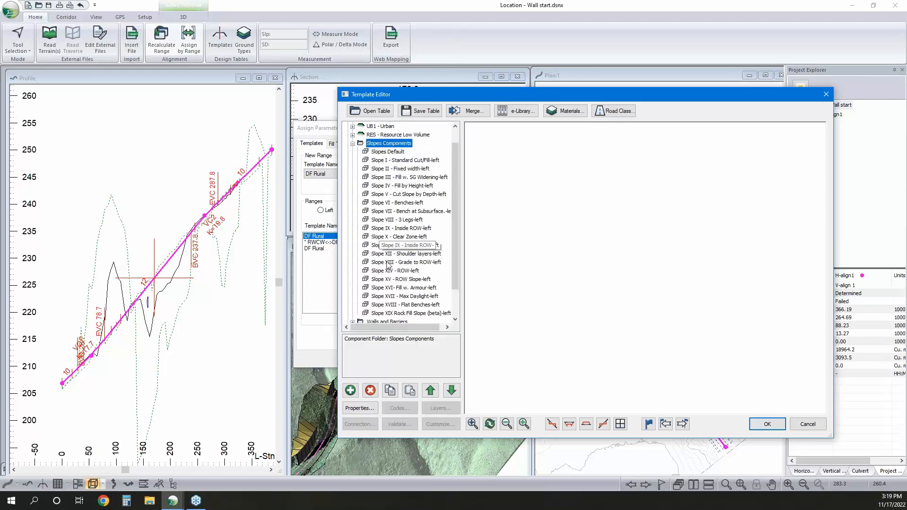
left_click(417, 319)
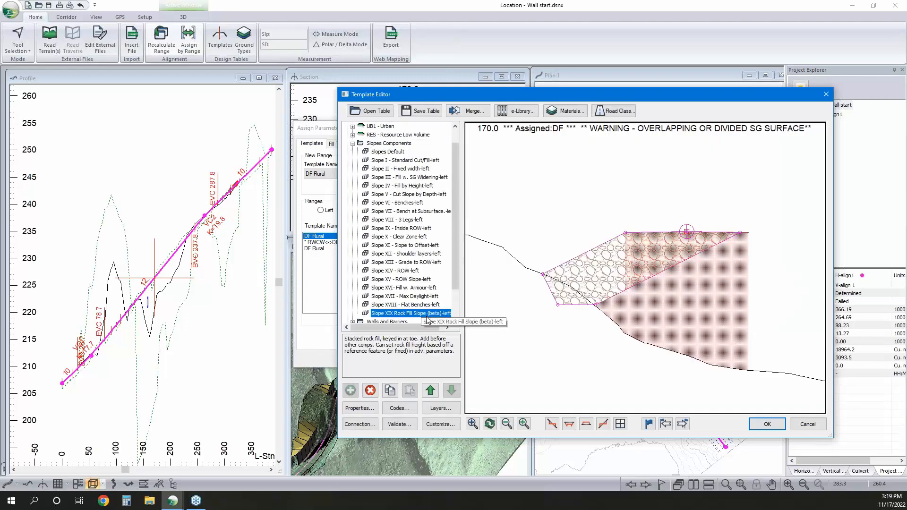
right_click(425, 315)
left_click(483, 370)
Paste the copied rock fill slope into the RWRF template and move it to the start of the component order
scroll(442, 282, "down", 2)
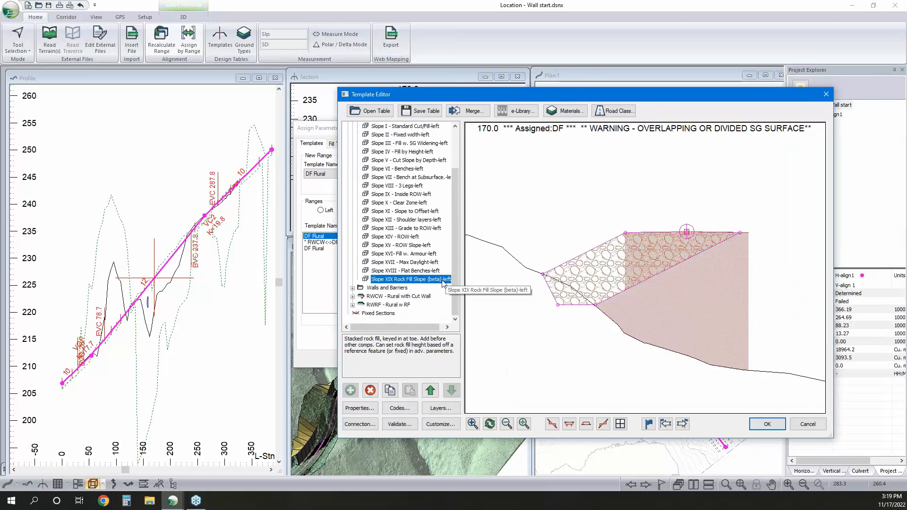
left_click(353, 296)
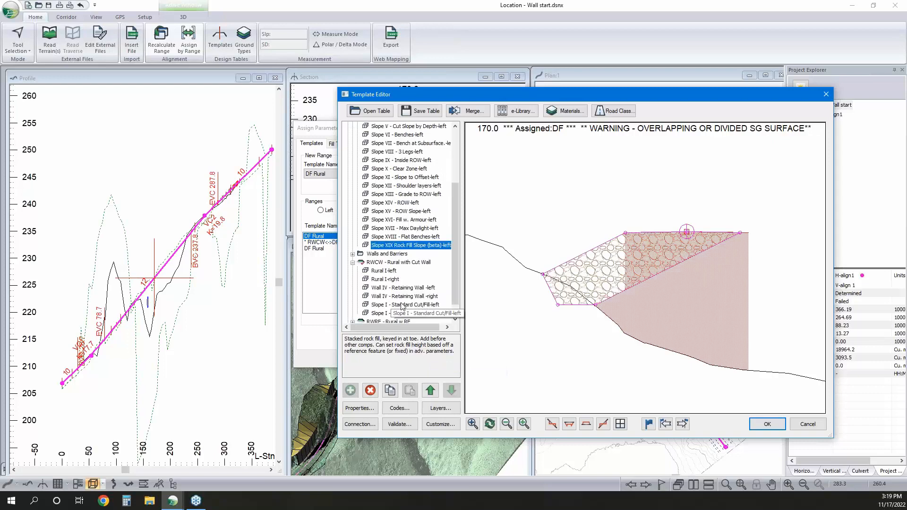
scroll(402, 307, "down", 1)
left_click(385, 305)
right_click(387, 305)
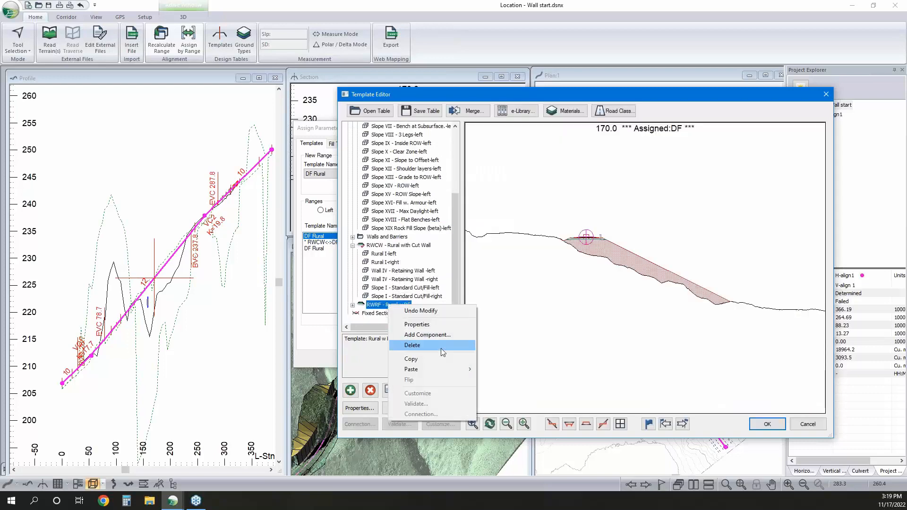
mouse_move(440, 369)
left_click(500, 380)
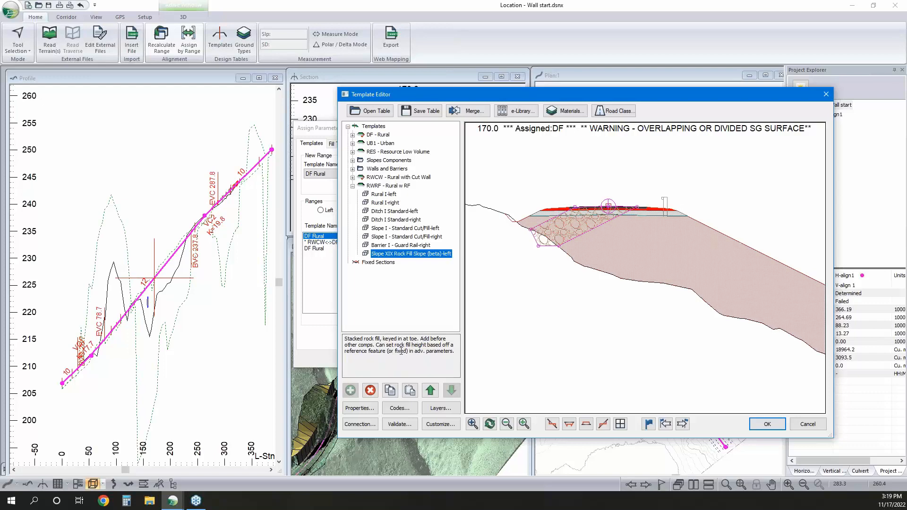
left_click(431, 390)
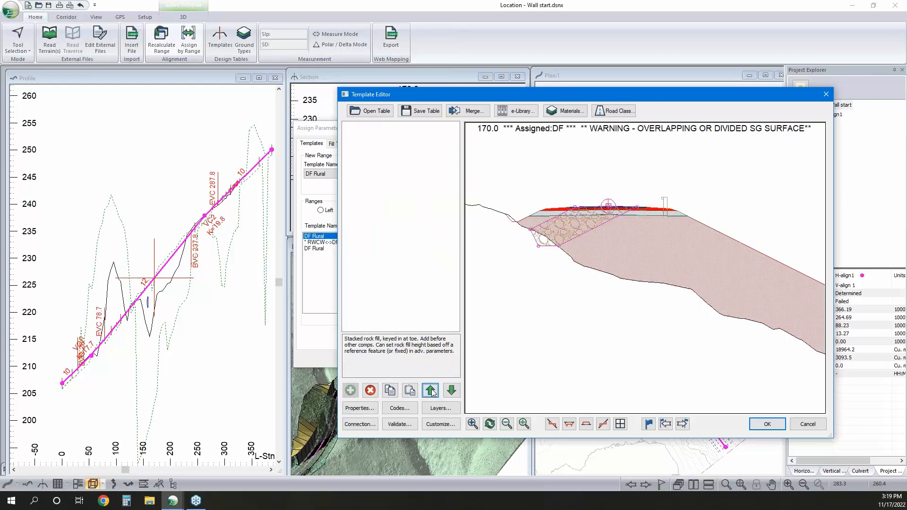
left_click(432, 391)
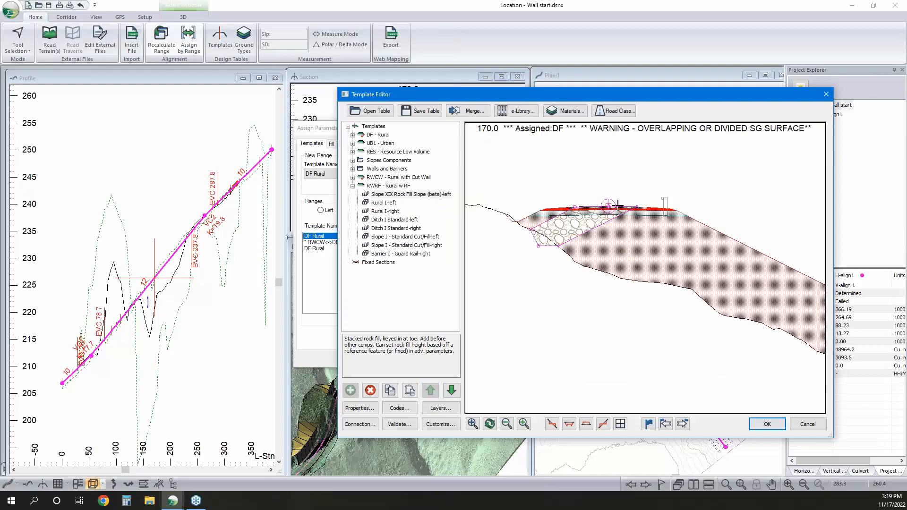
Set the RoadSGWidth of the left rock fill slope component in RWRF to 7.2 m
scroll(615, 207, "down", 2)
scroll(622, 249, "up", 2)
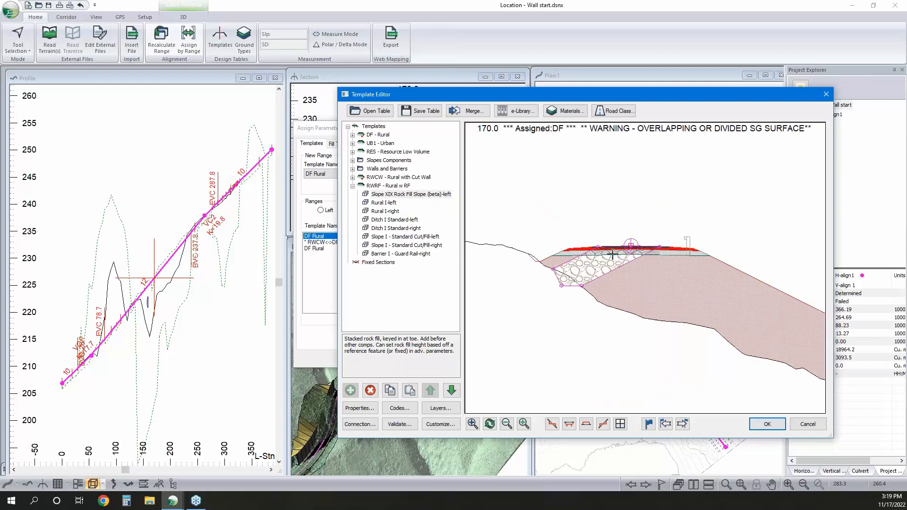
scroll(611, 255, "up", 2)
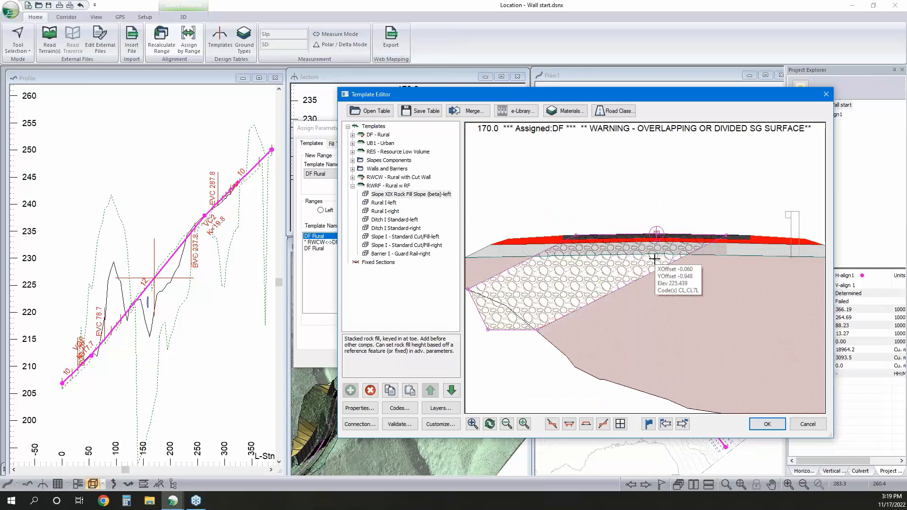
middle_click_drag(654, 259, 672, 252)
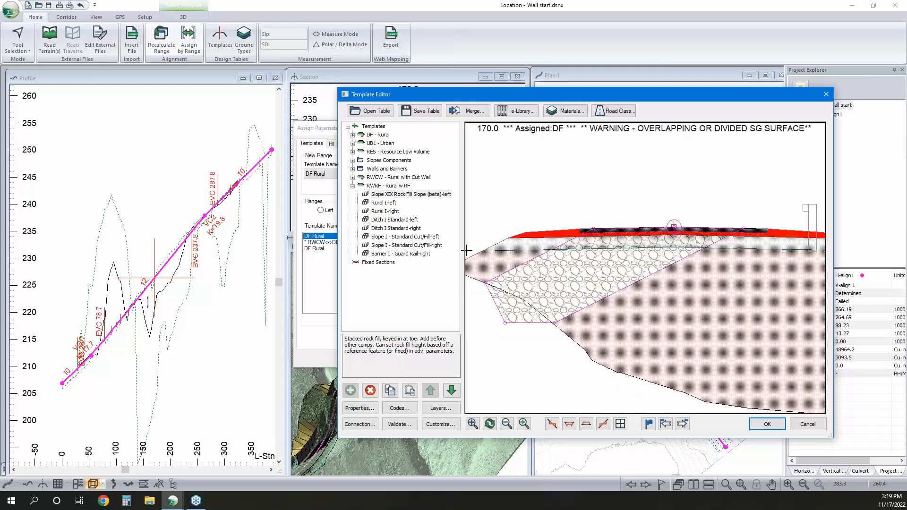
double_click(386, 195)
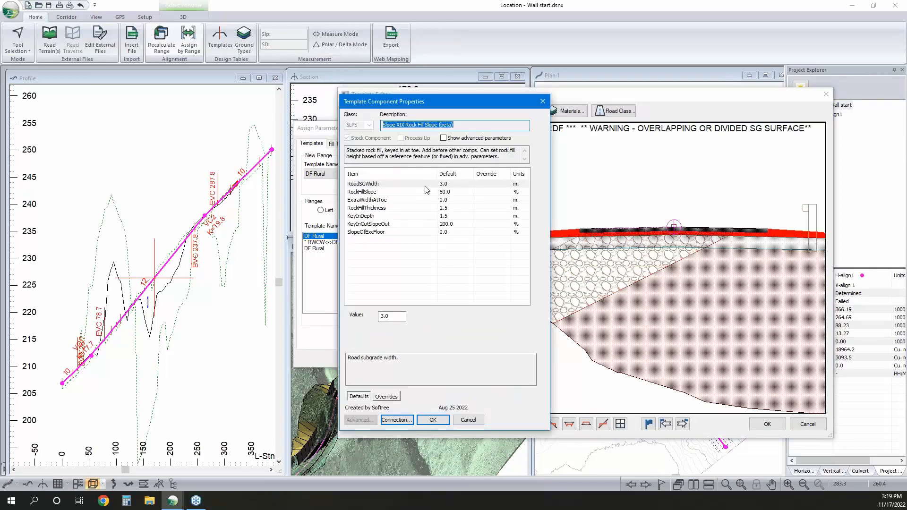
left_click(392, 316)
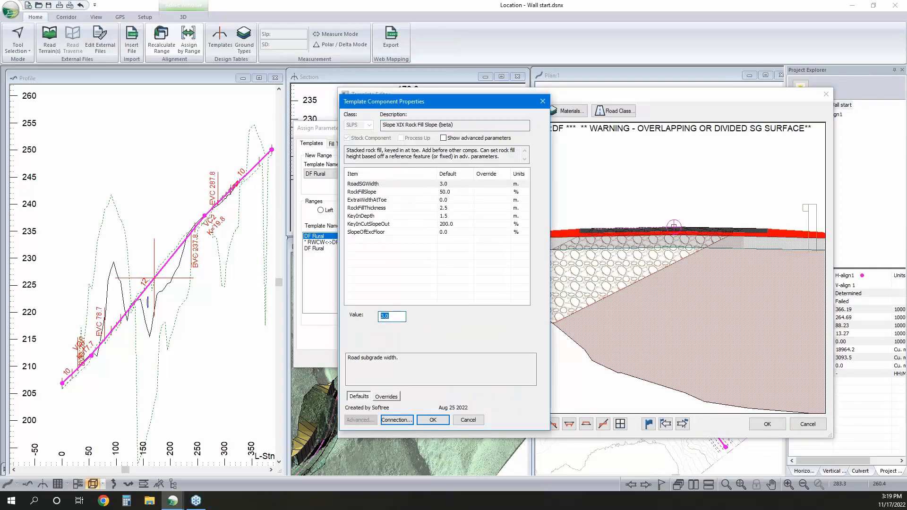
type("7.2")
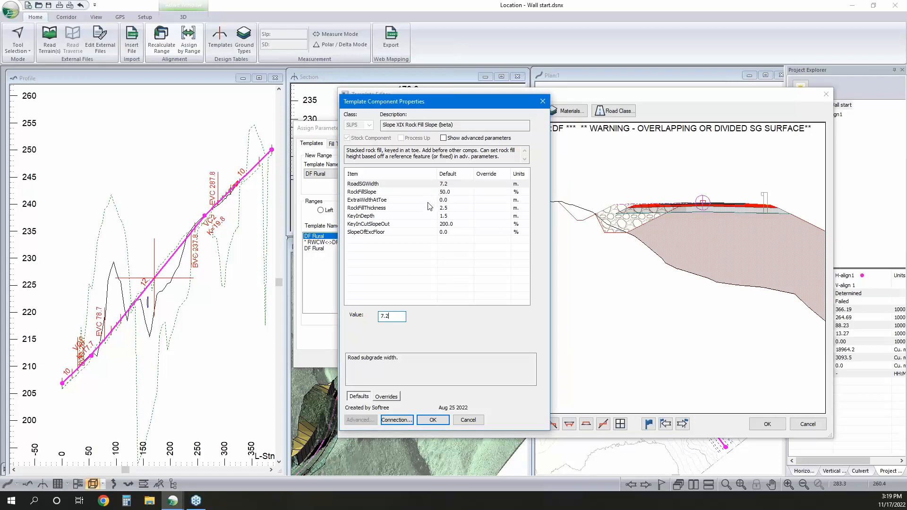
Give the left rock fill slope's center line connection a negative Y offset to lower it below the road layers
left_click(397, 420)
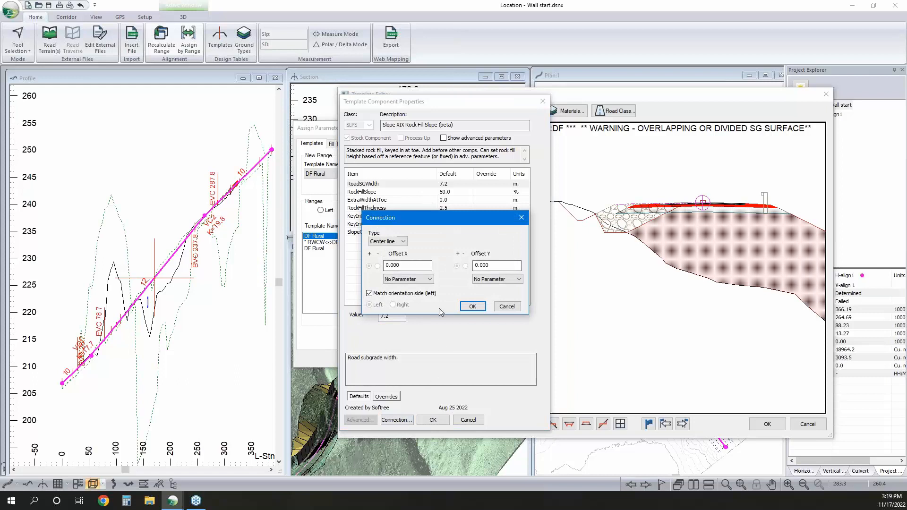
left_click_drag(493, 266, 478, 272)
type("-.75")
left_click(472, 307)
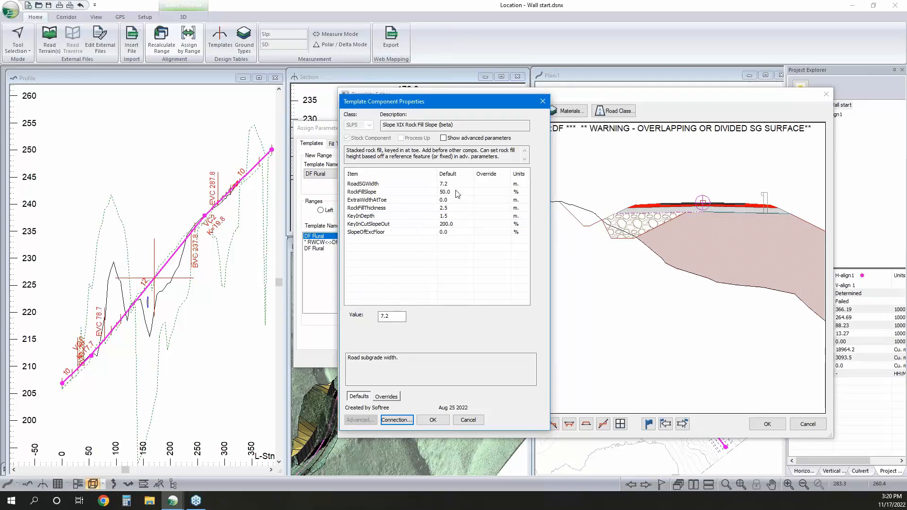
Set the RockFillSlope of the left rock fill component to 1:1 (100%) and accept the component properties
left_click(446, 207)
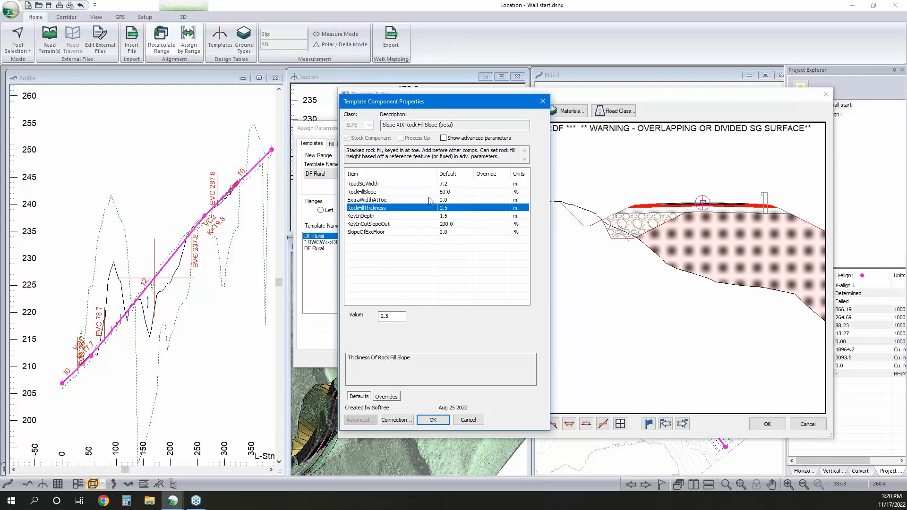
left_click(451, 216)
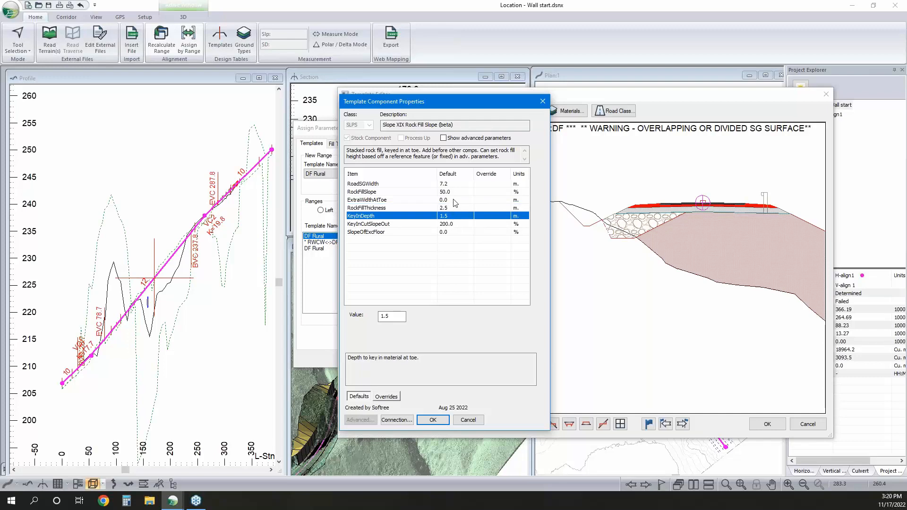
left_click(453, 195)
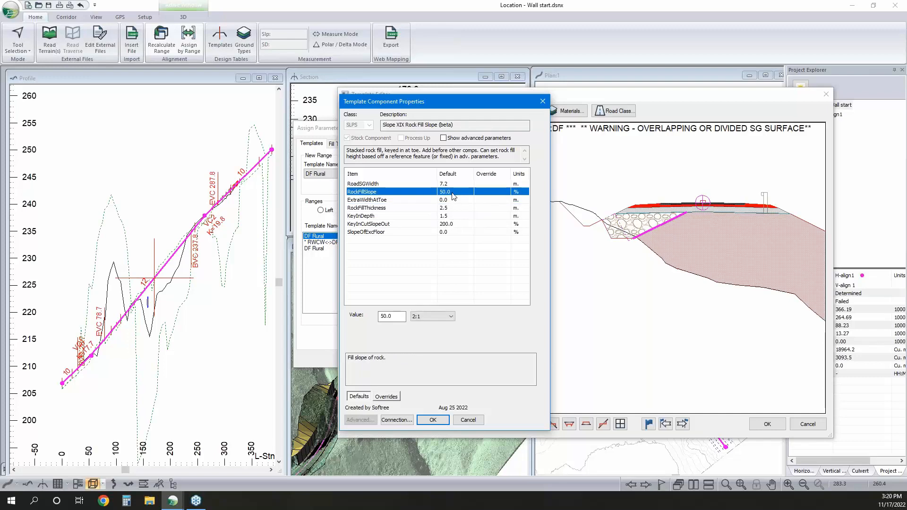
left_click(426, 316)
left_click(426, 355)
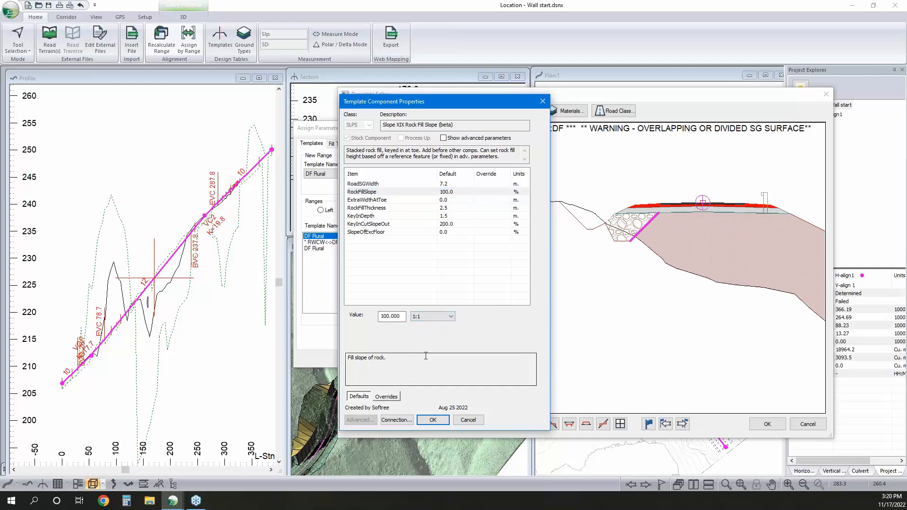
left_click(432, 420)
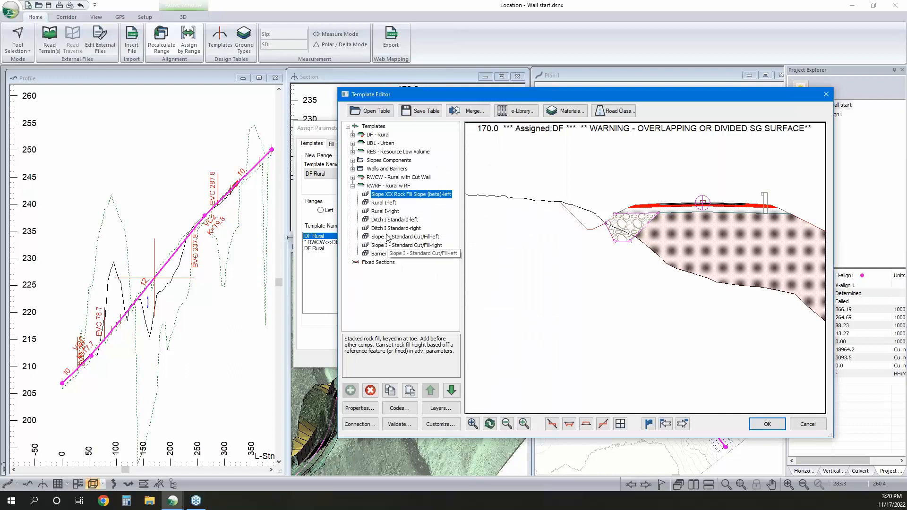
Delete the left and right Ditch I Standard components from the RWRF template
left_click(391, 221)
left_click(369, 390)
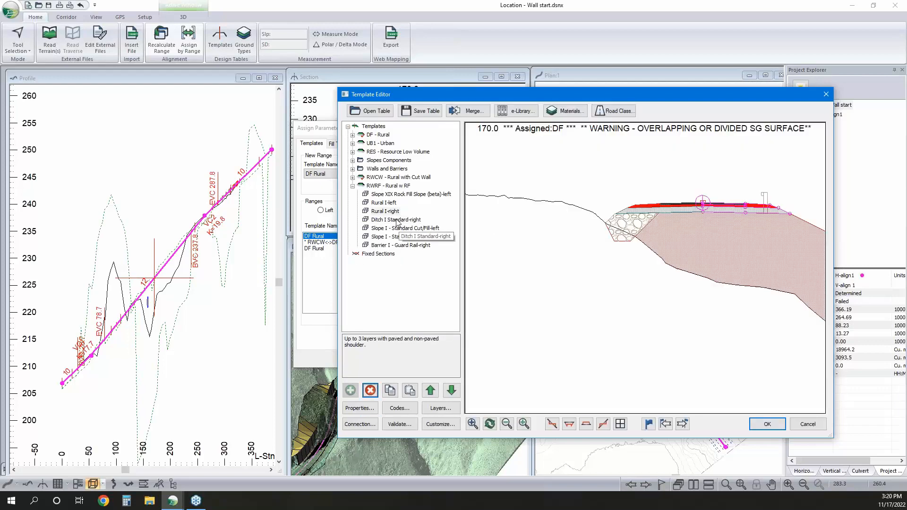
left_click(395, 220)
left_click(370, 391)
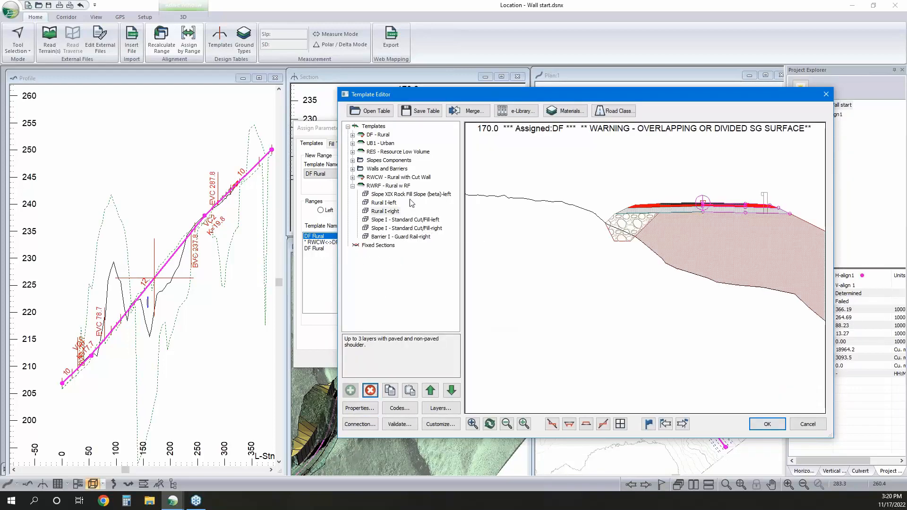
Duplicate the left rock fill slope as a new right-side component in RWRF and accept the template edits
right_click(411, 196)
left_click(438, 250)
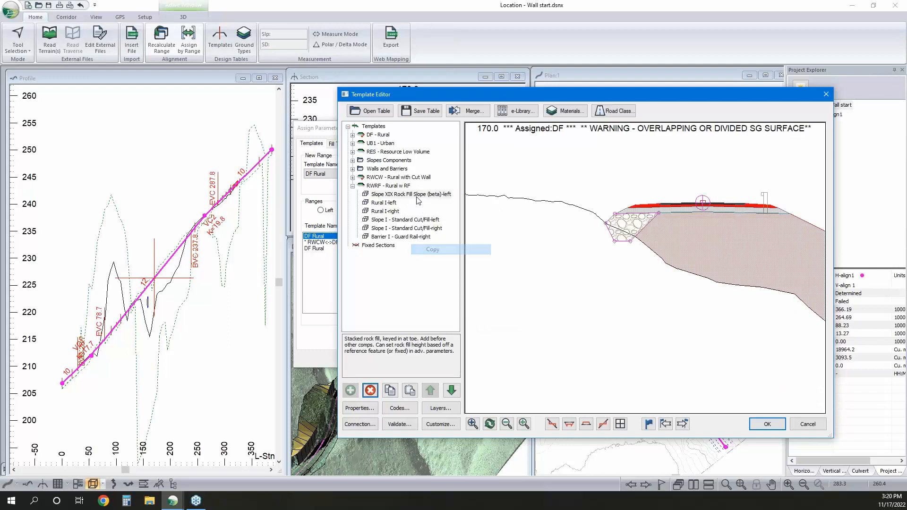
right_click(415, 193)
mouse_move(469, 259)
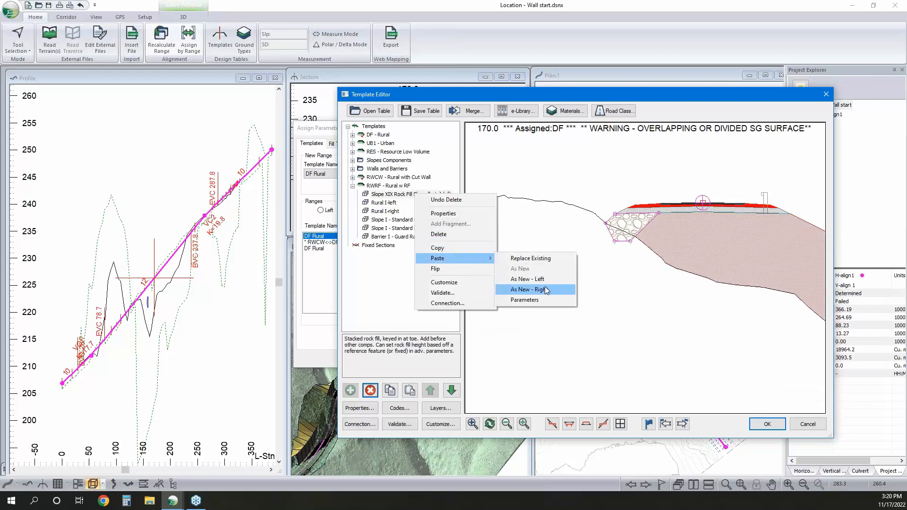
left_click(543, 290)
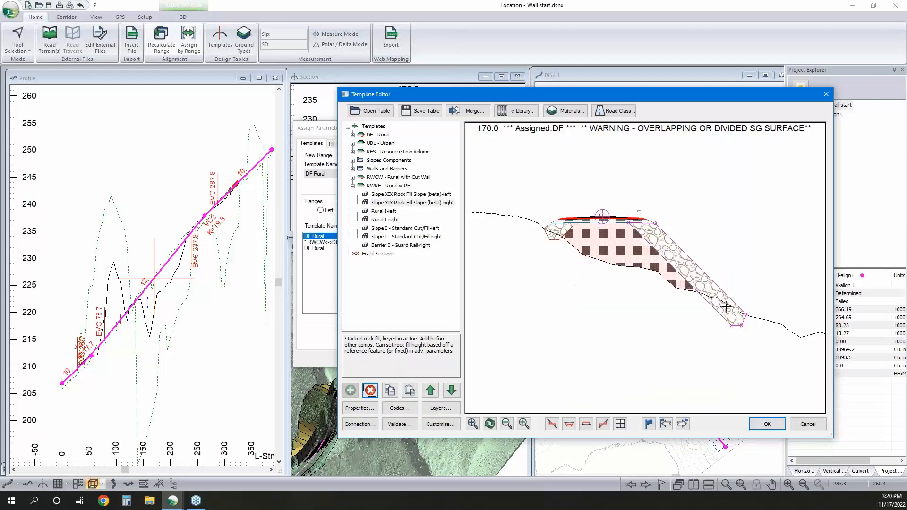
mouse_move(726, 307)
left_click(762, 425)
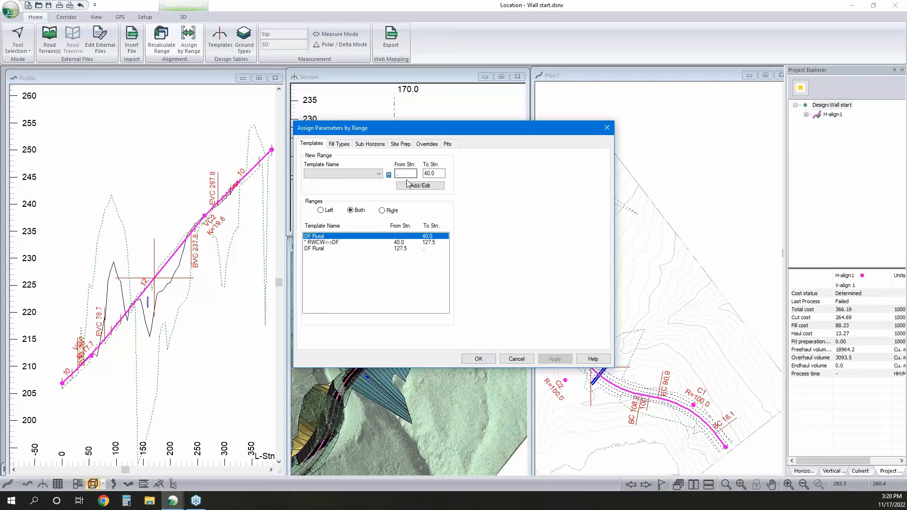
Assign the RWRF Rural w RF template to the right side from station 130 to 250 and apply the ranges
left_click(382, 211)
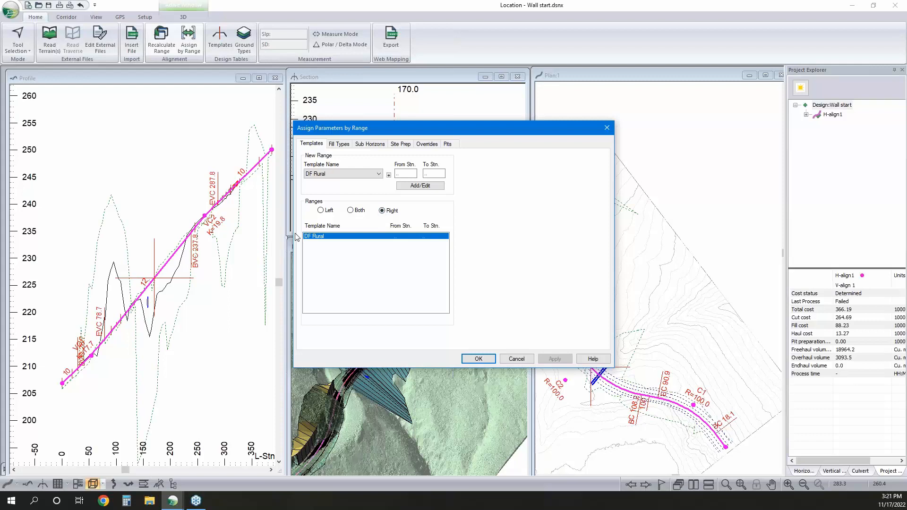
double_click(397, 174)
left_click(342, 178)
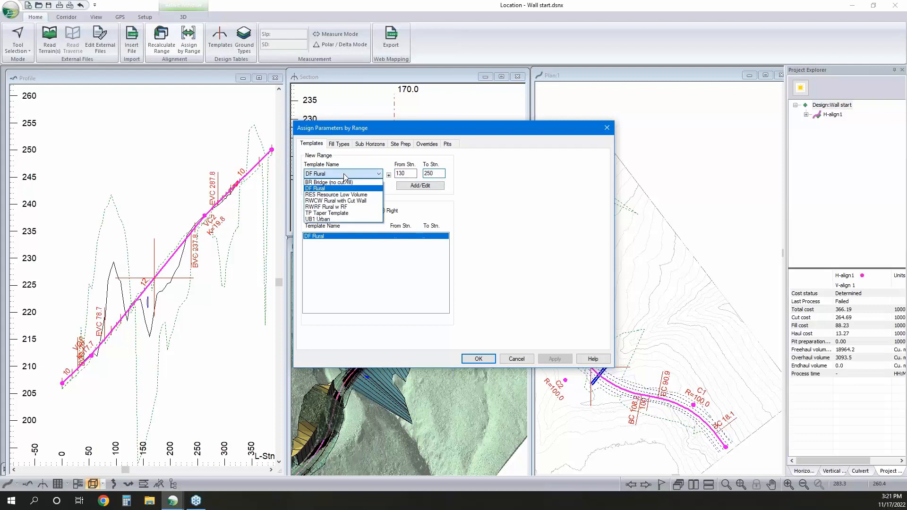
left_click(340, 208)
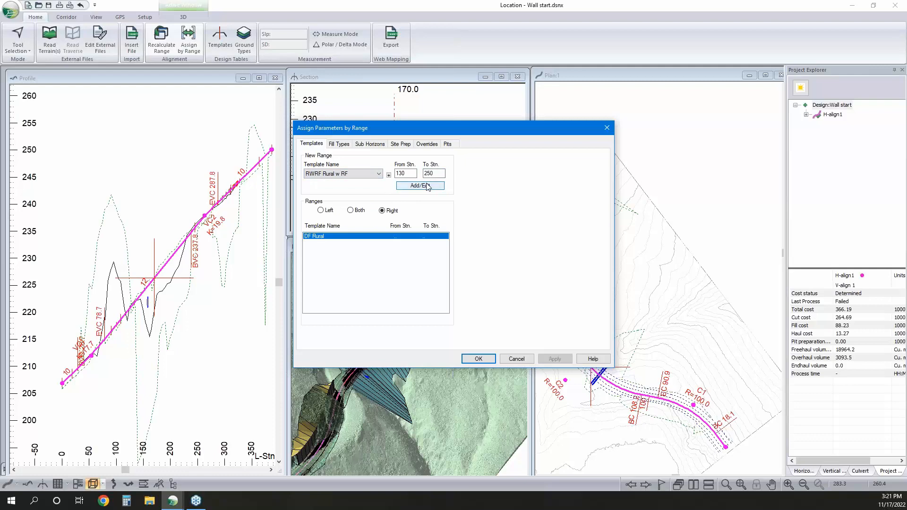
left_click(427, 186)
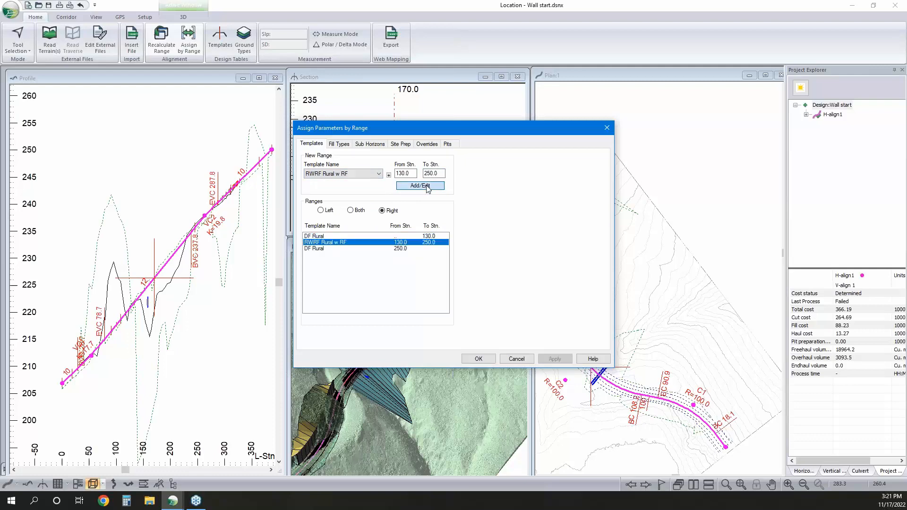
left_click(488, 359)
left_click(481, 280)
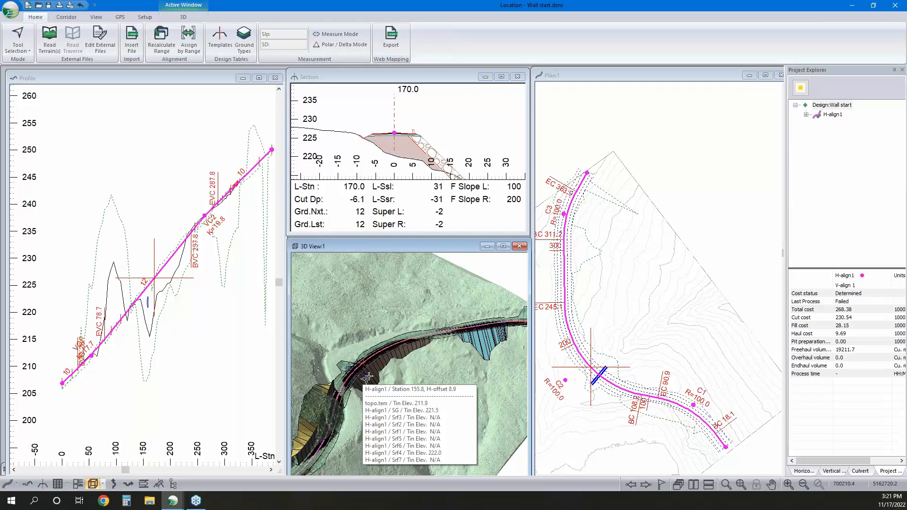
mouse_move(376, 368)
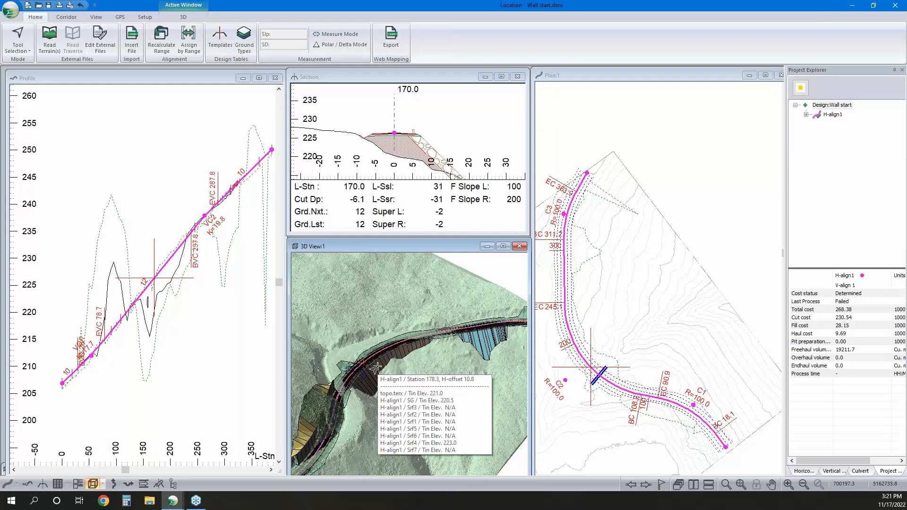
Examine the fill near the far end of the alignment in 3D and in the cross-sections at stations 375 and 370
middle_click_drag(487, 338, 431, 373)
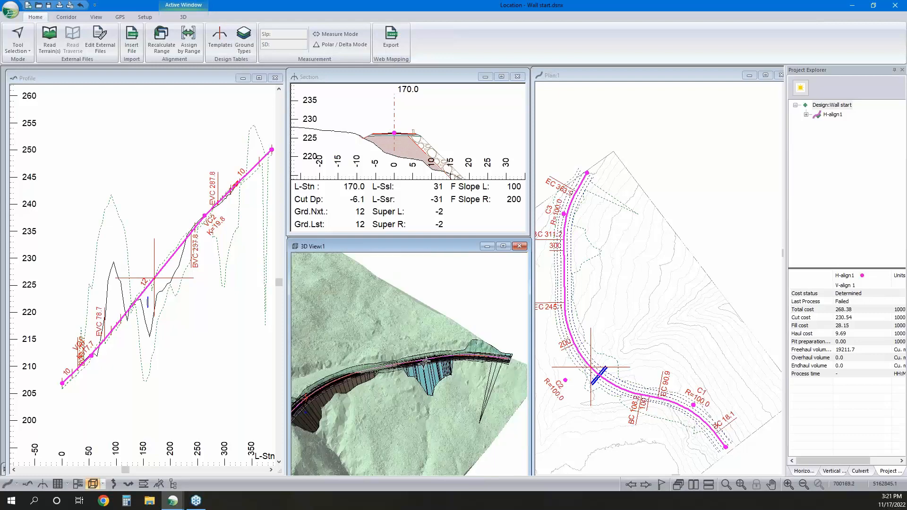
mouse_move(426, 362)
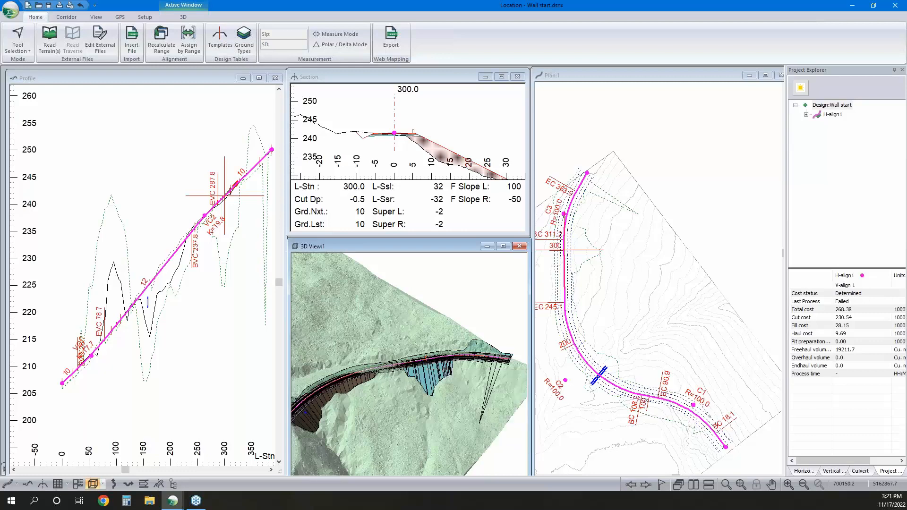
left_click(586, 186)
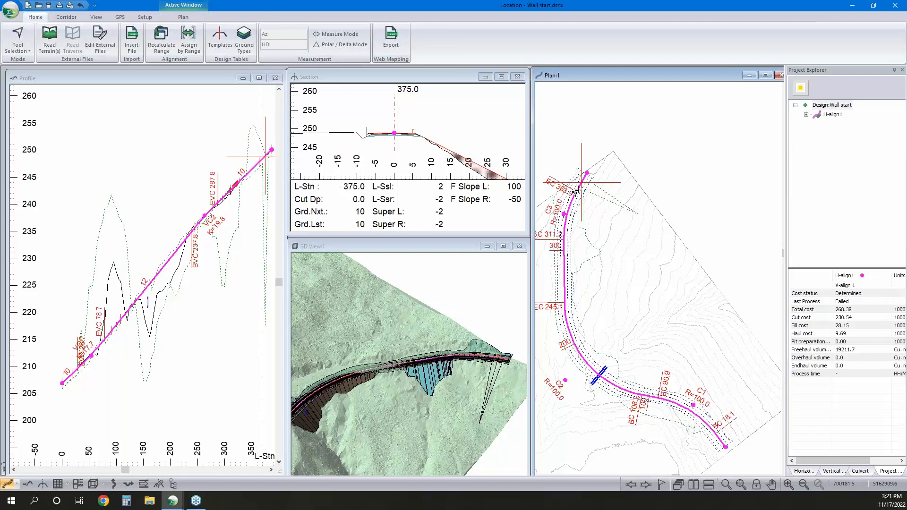
left_click(576, 193)
left_click(265, 177)
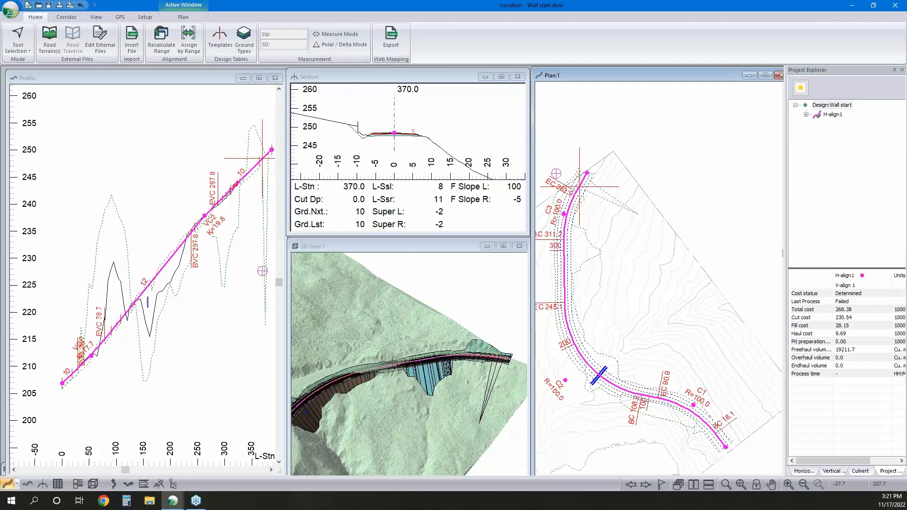
middle_click_drag(271, 170, 243, 178)
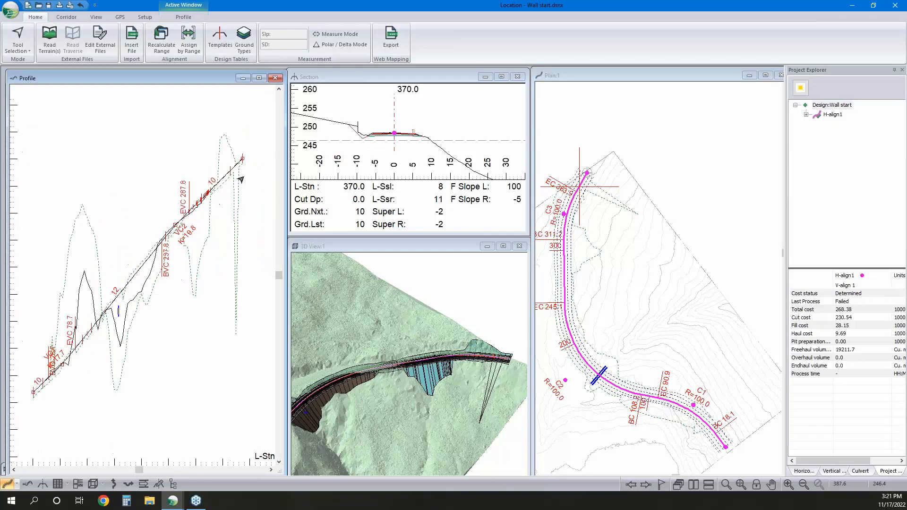
Assign the RWRF Rural w RF template to the right side from station 370 to the alignment's end and accept the ranges
left_click(189, 41)
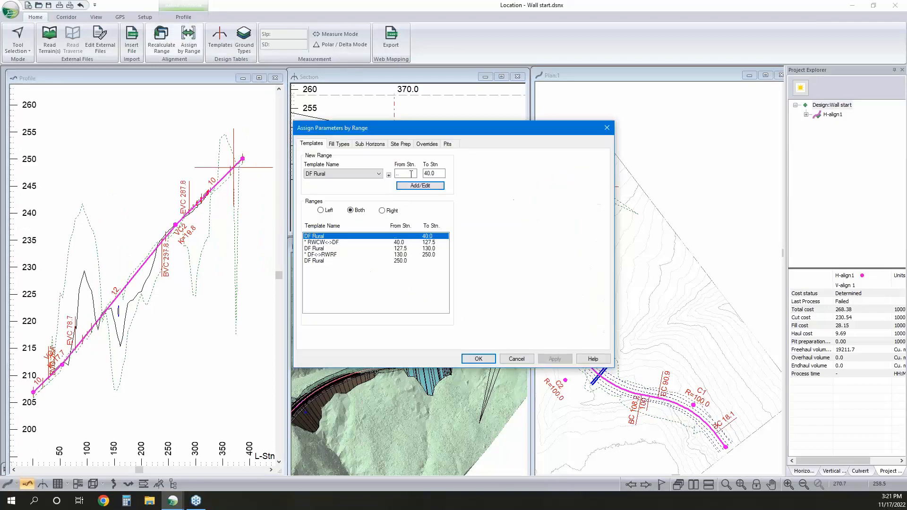
left_click(382, 211)
left_click(412, 248)
double_click(404, 173)
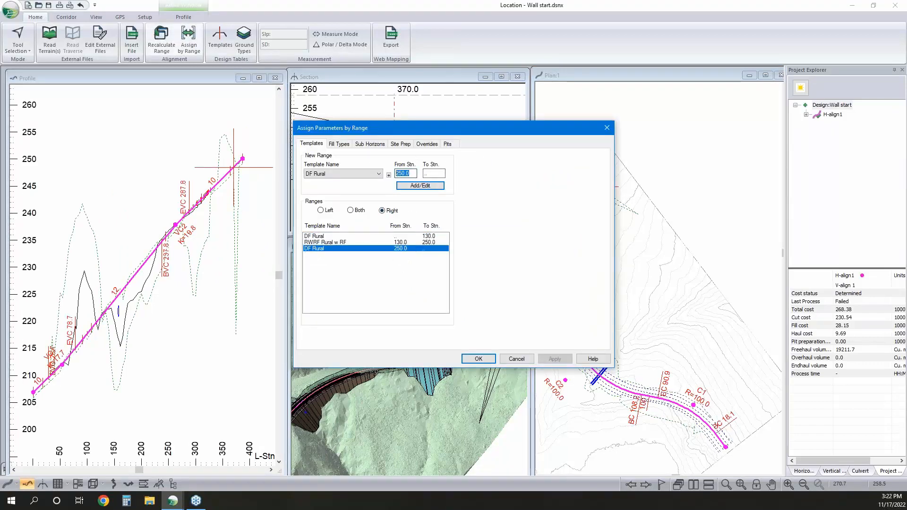
type("370")
left_click(357, 175)
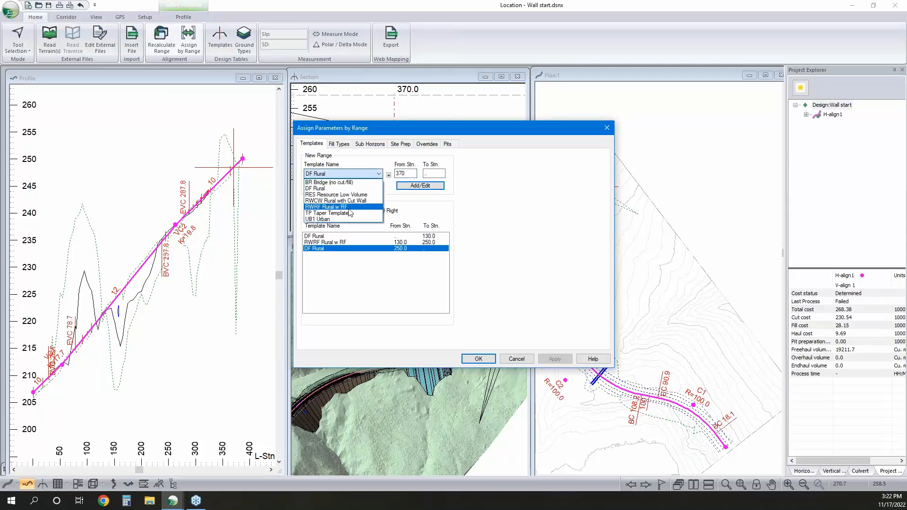
left_click(344, 207)
double_click(405, 173)
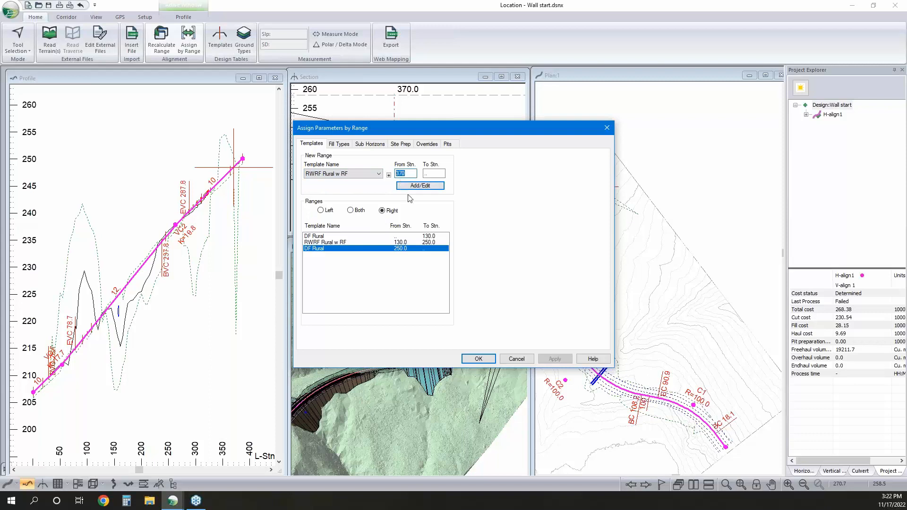
double_click(426, 173)
left_click(428, 186)
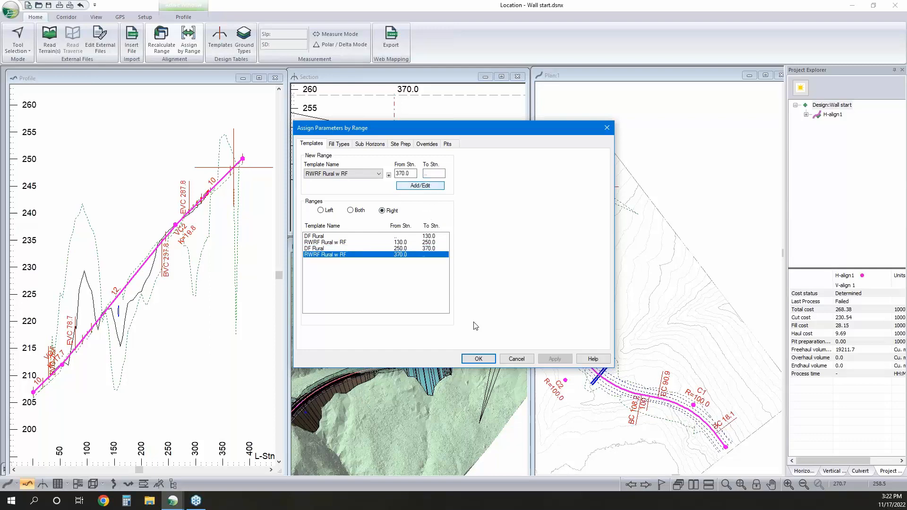
left_click(478, 359)
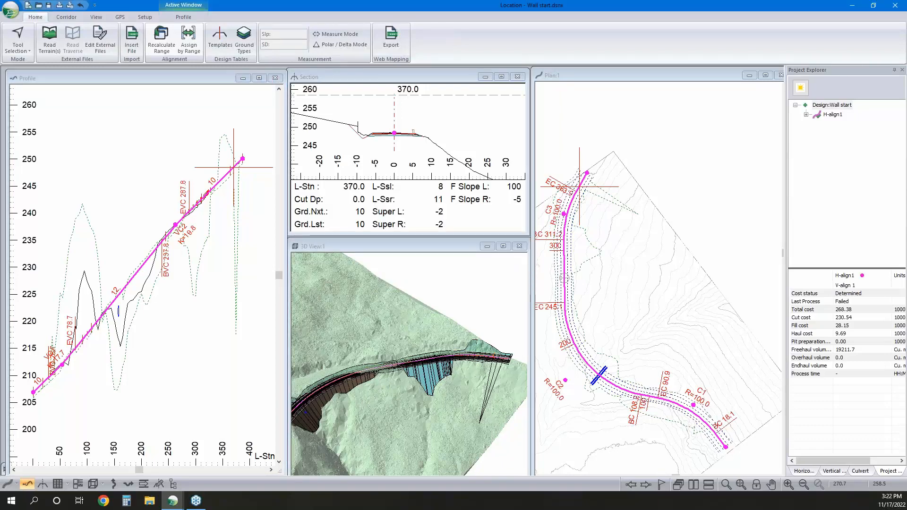
Review the cross-section at station 380, then inspect the right-side fill around stations 295 and 278 in 3D and section
left_click(233, 166)
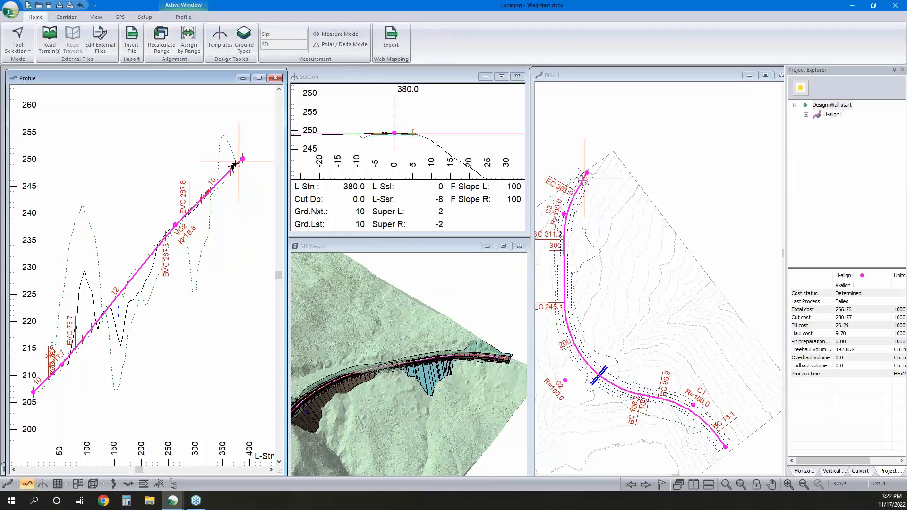
left_click(420, 362)
scroll(442, 368, "up", 2)
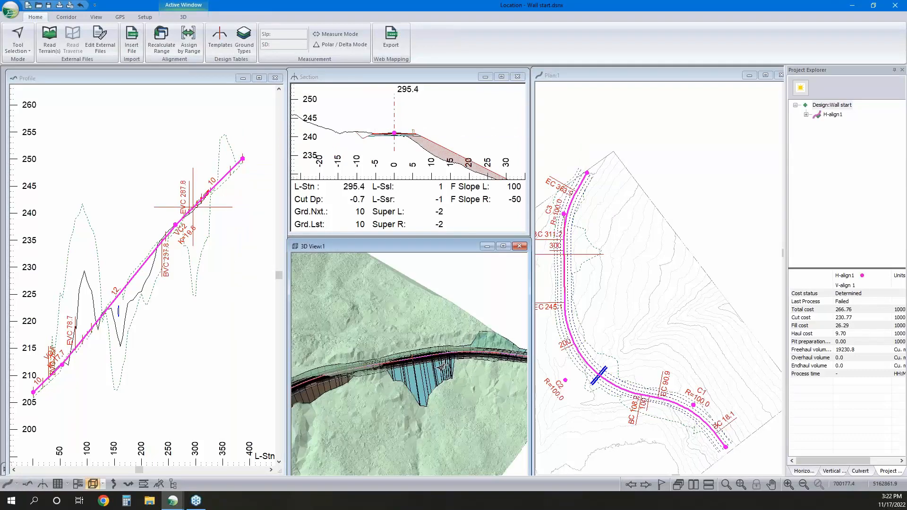
scroll(442, 368, "up", 1)
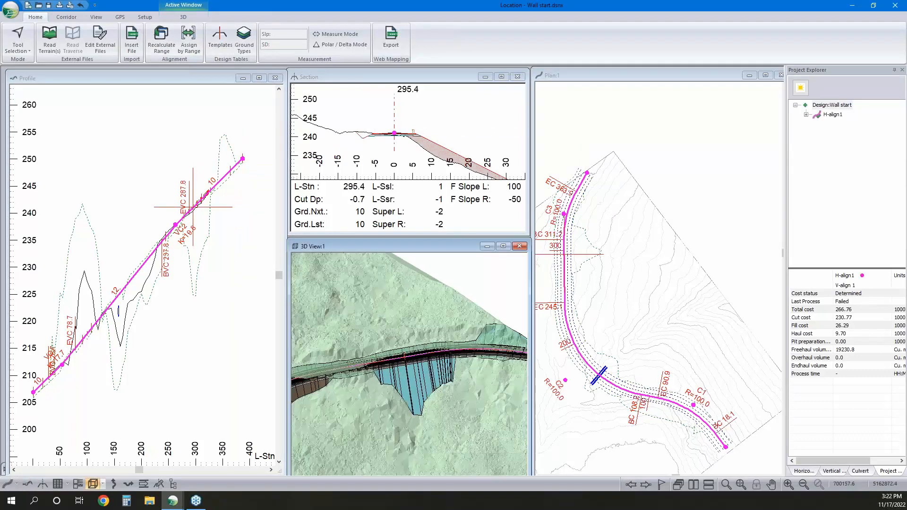
left_click(563, 273)
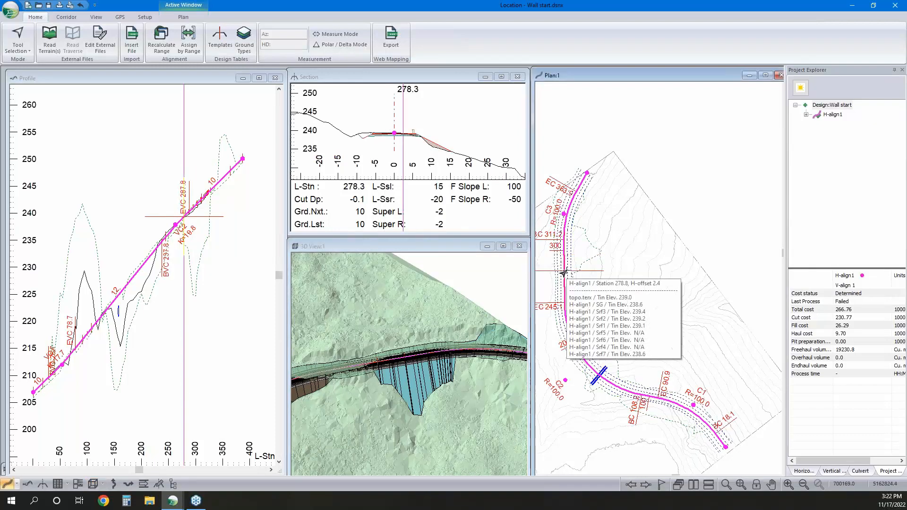
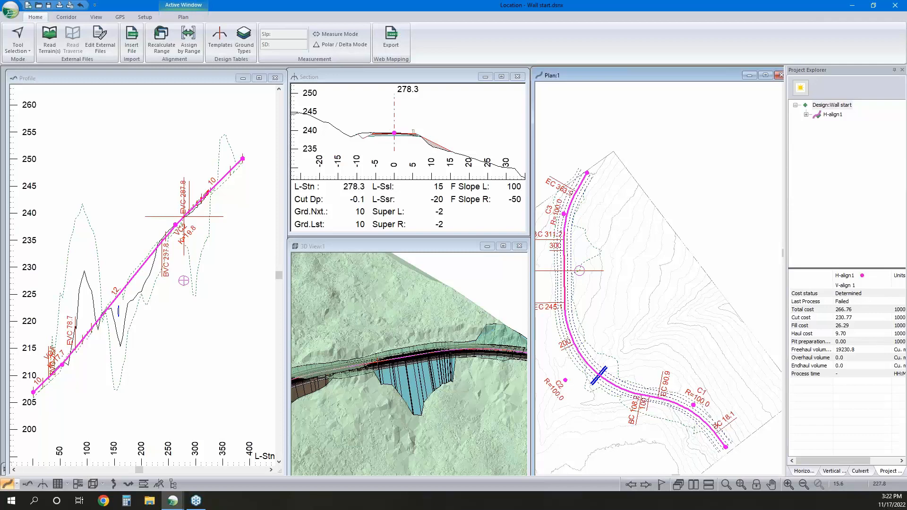
Check the cross-sections around station 278, and duplicate the DF - Rural template as a new template in the template table
left_click(563, 274)
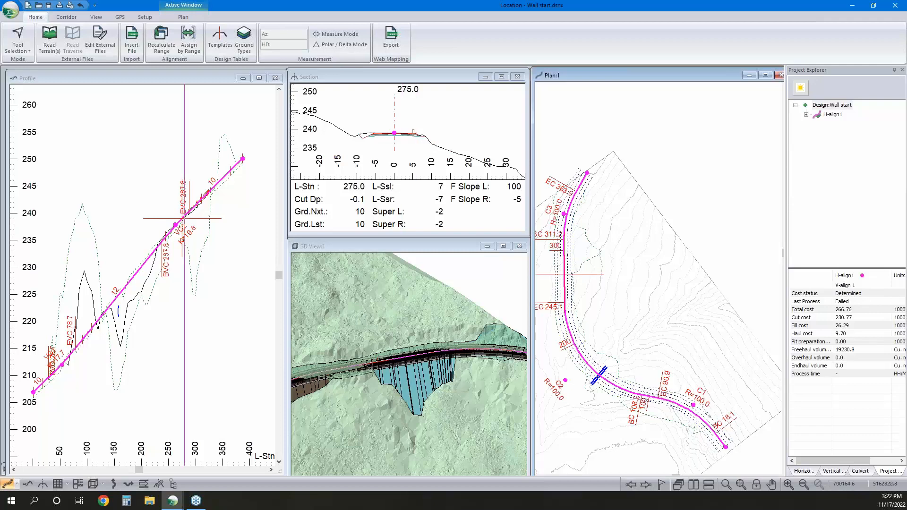
left_click(559, 274)
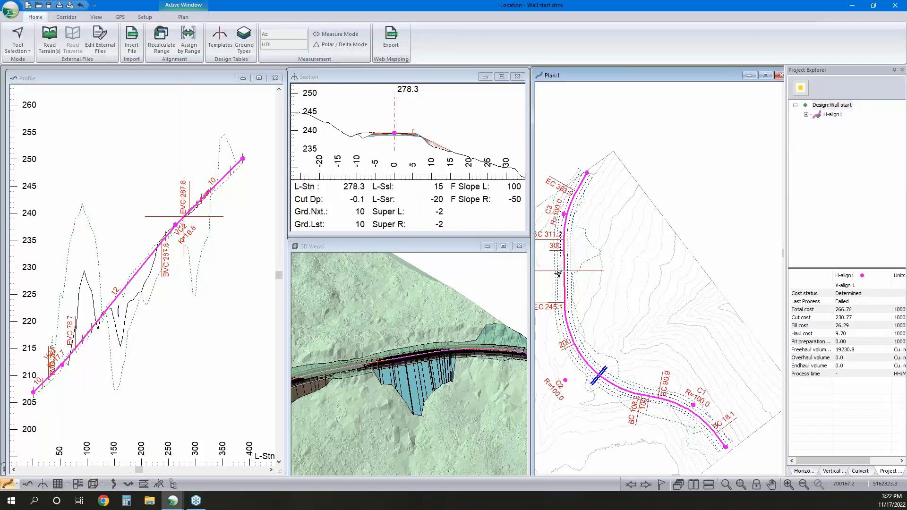
left_click(221, 37)
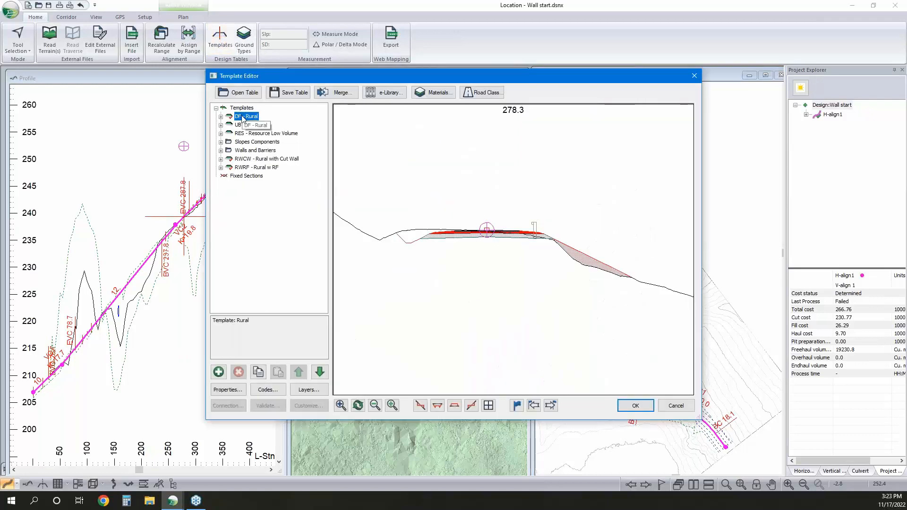
right_click(242, 117)
left_click(307, 173)
right_click(254, 169)
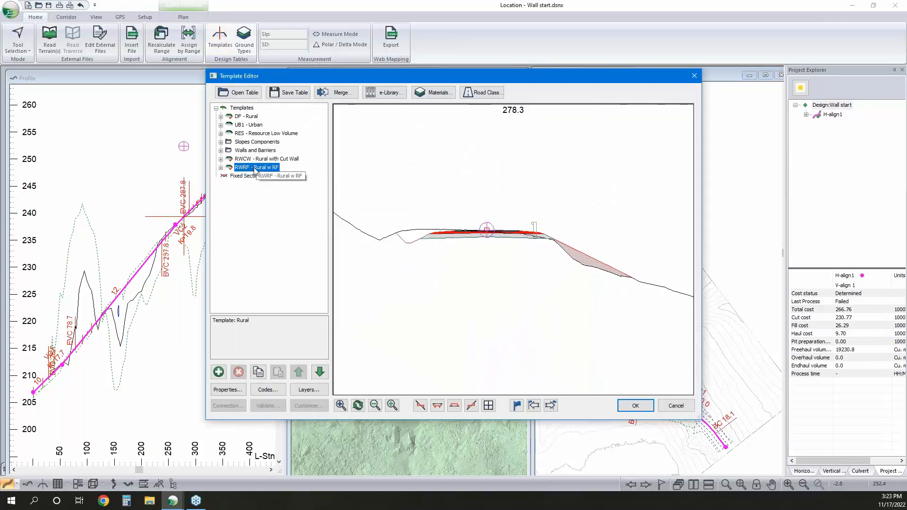
right_click(254, 171)
mouse_move(304, 231)
left_click(380, 242)
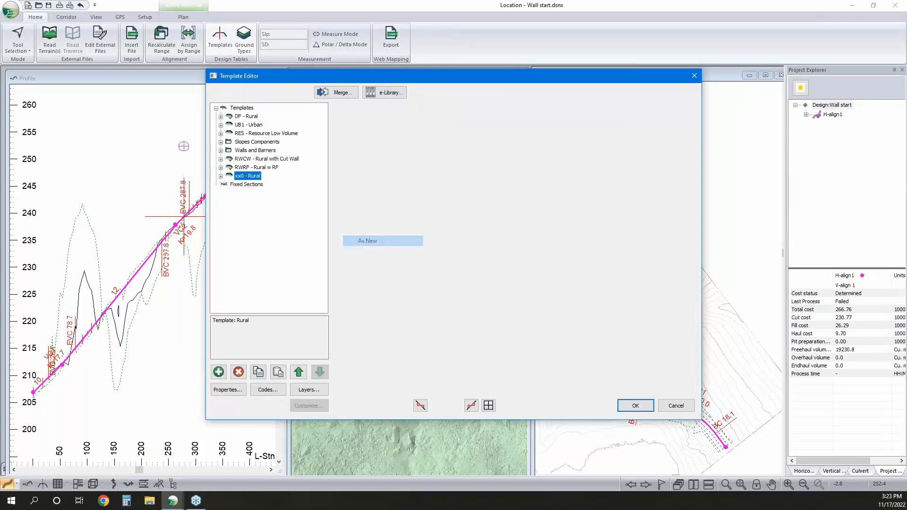
Name the copied rural template RWBW and give it the description "Rural w Block Wall"
left_click(220, 176)
right_click(252, 178)
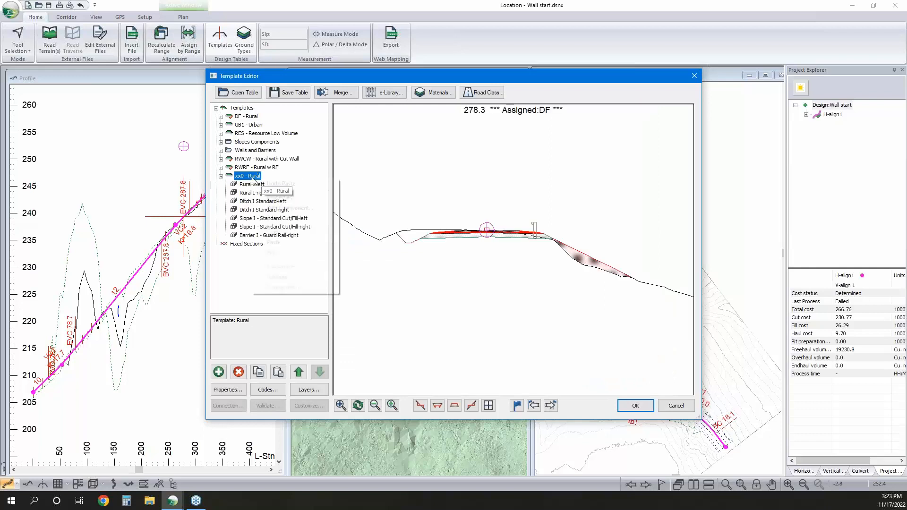
left_click(274, 196)
left_click(420, 202)
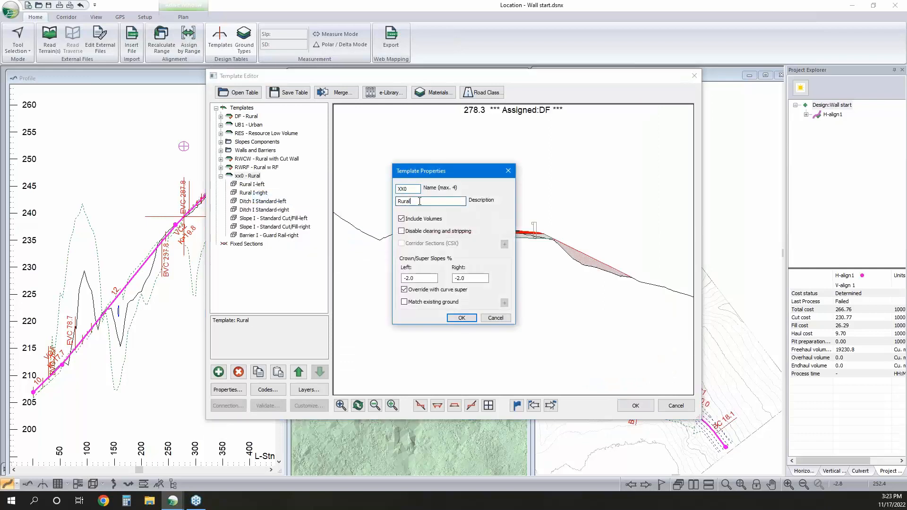
type("w")
key("BackSpace")
type("lock Wall")
double_click(405, 187)
type("RW")
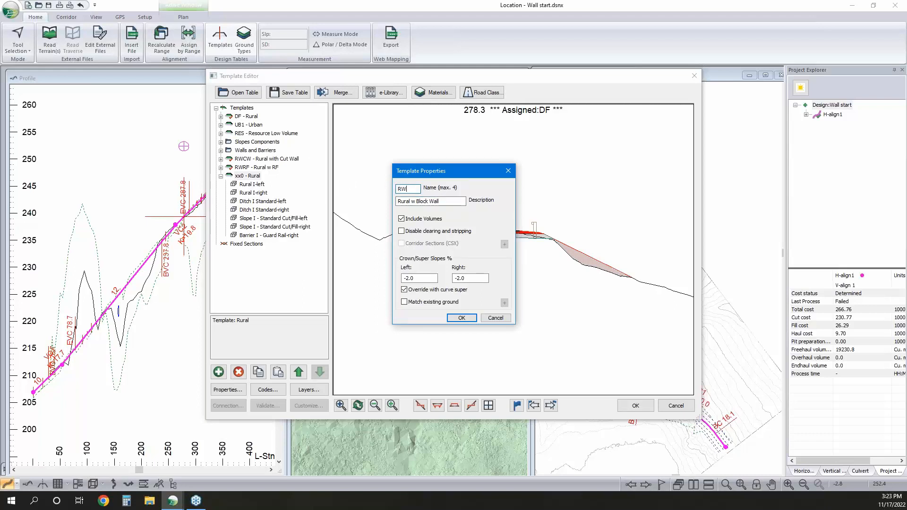
type("BW")
left_click(461, 318)
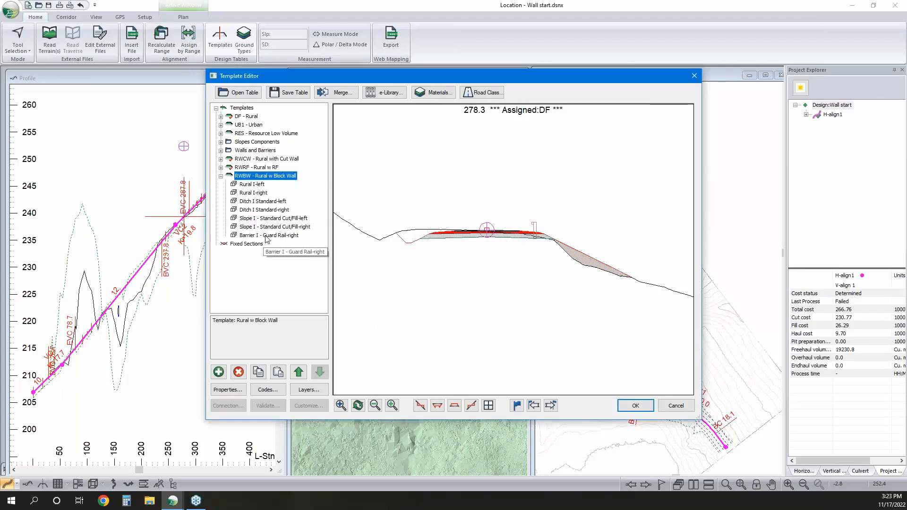
Copy the Wall II - Gabion Fill component from Walls and Barriers into the RWBW template as a new right-side component
left_click(221, 151)
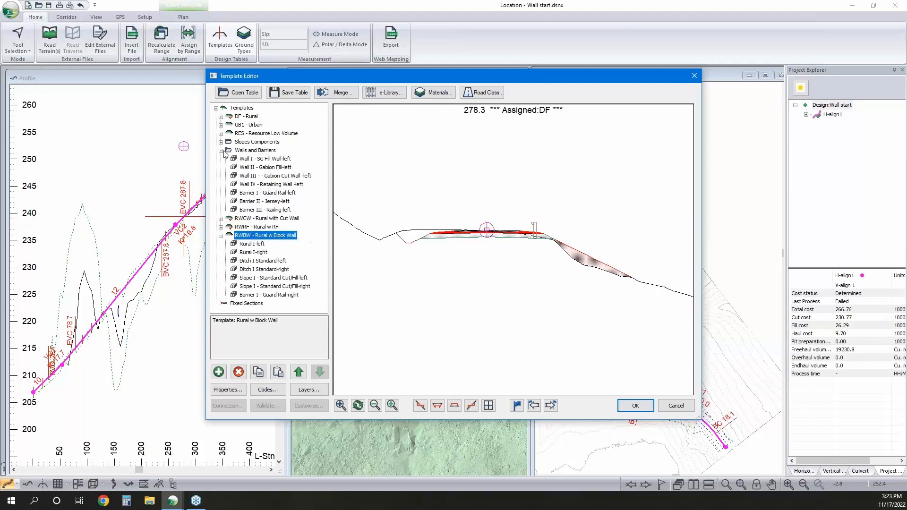
left_click(282, 169)
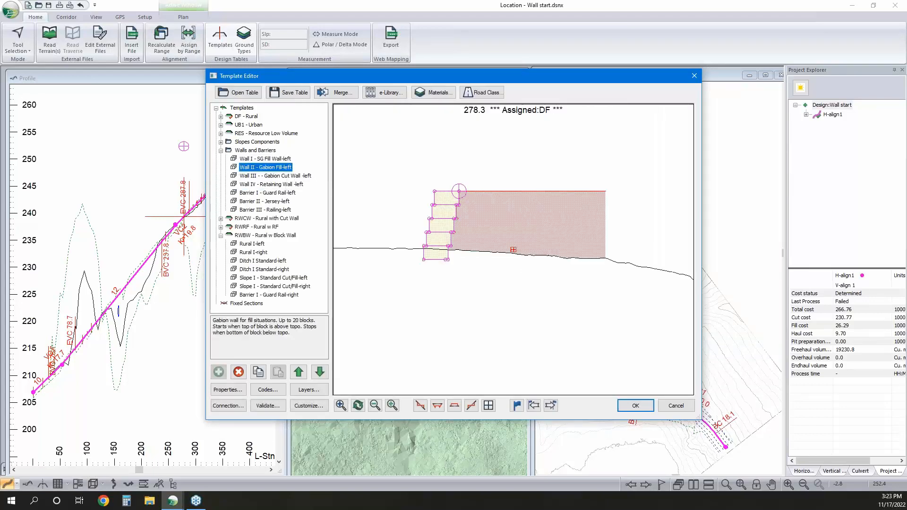
right_click(282, 169)
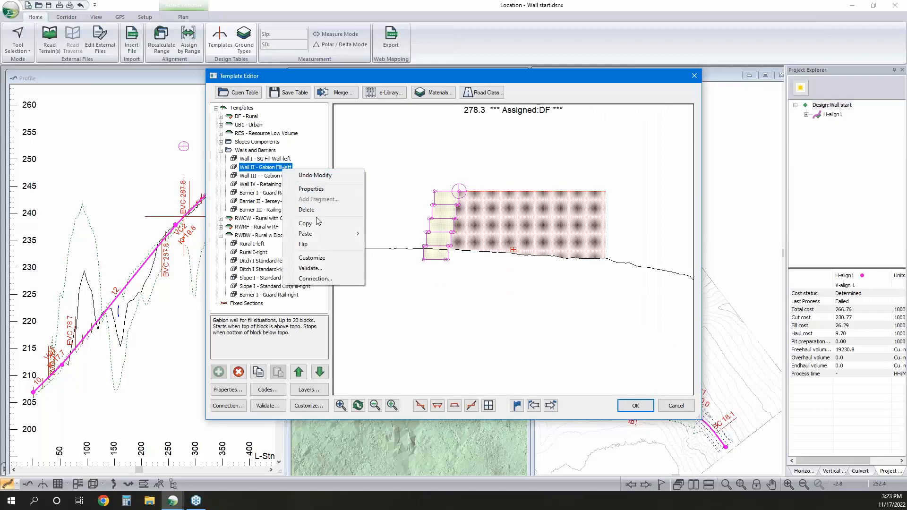
left_click(316, 224)
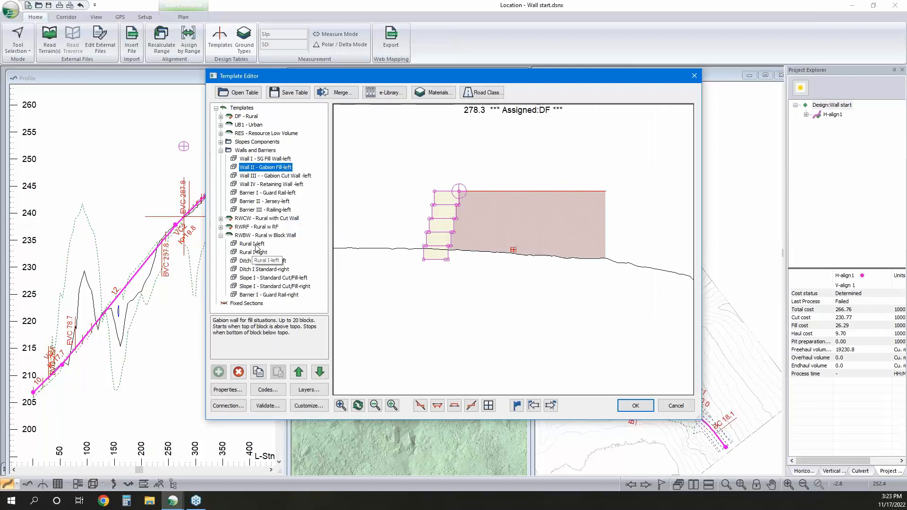
right_click(256, 246)
mouse_move(317, 308)
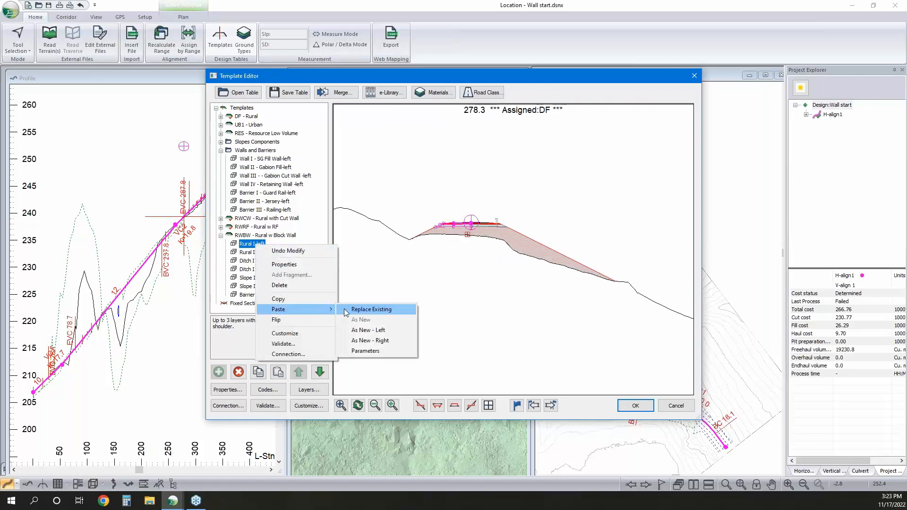
left_click(371, 340)
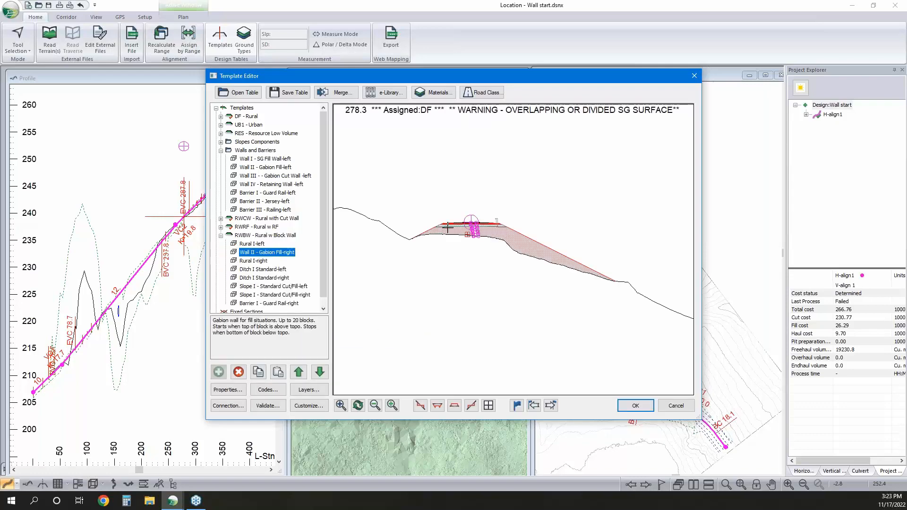
Reorder the RWBW components so the right-side gabion fill wall comes directly after Rural I-right
left_click(299, 372)
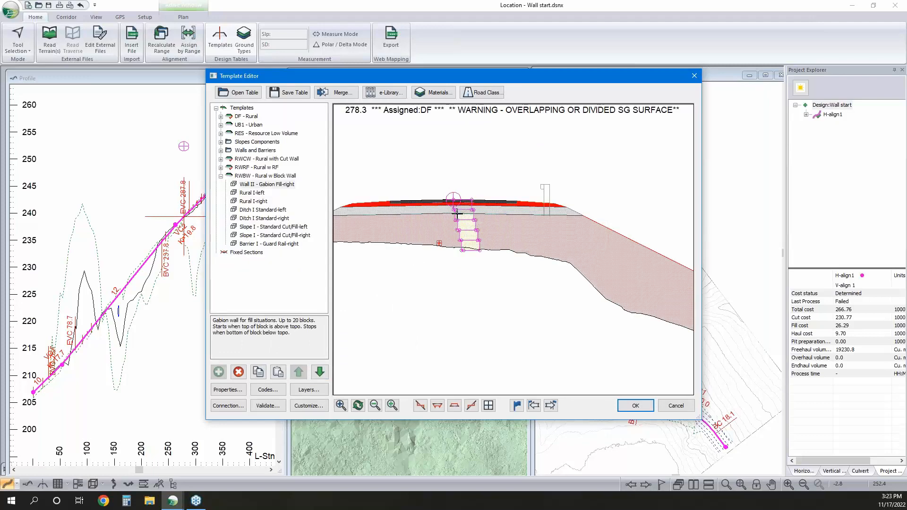
left_click(319, 373)
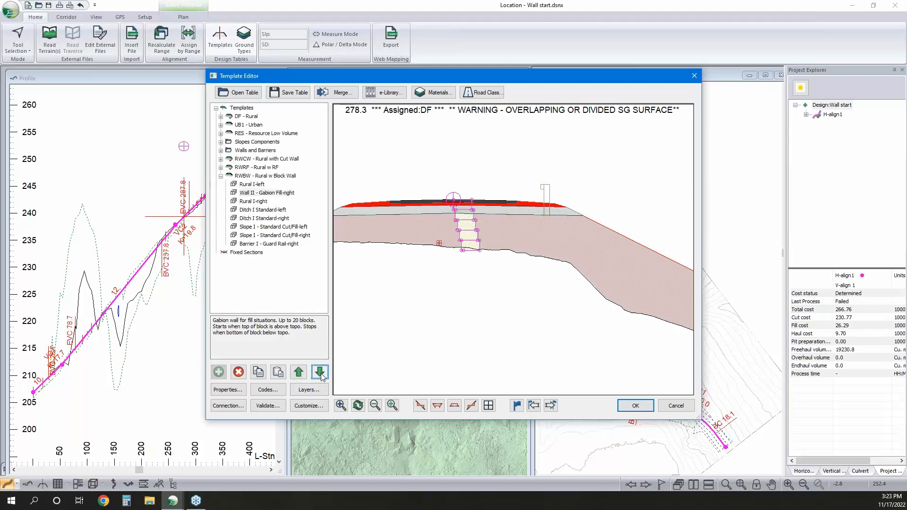
left_click(320, 374)
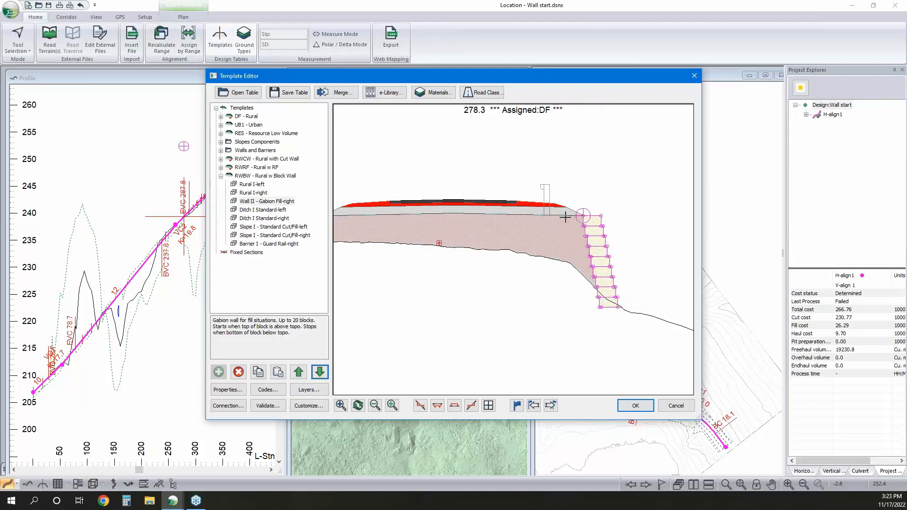
Set the gabion fill wall's BlockWidth and BlockHeight to 0.75 m each
double_click(265, 204)
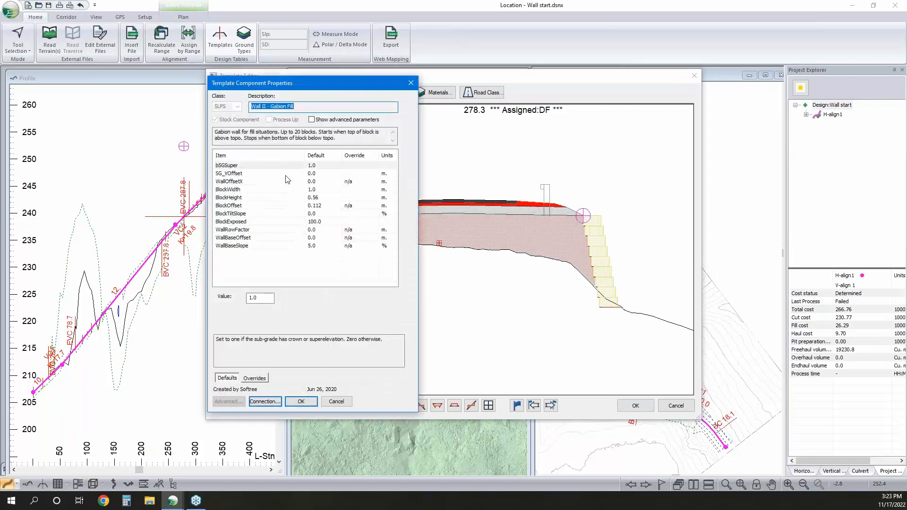
left_click(315, 182)
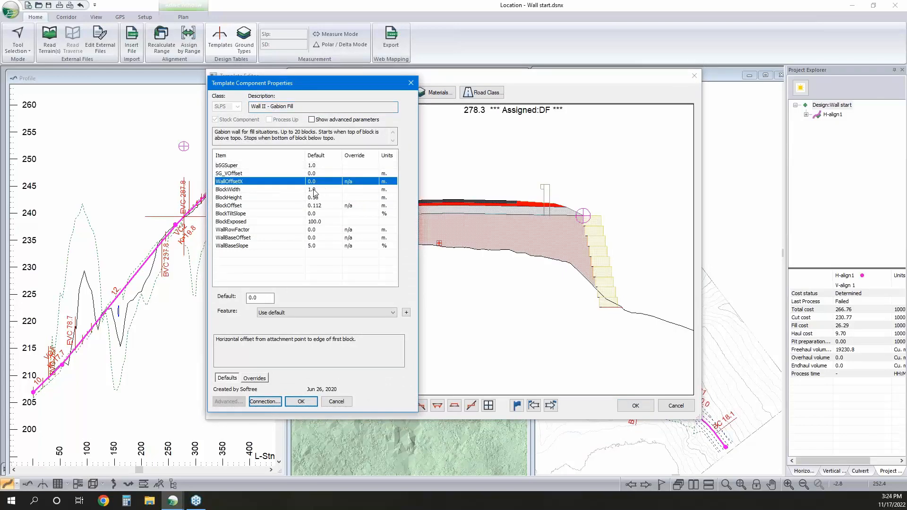
left_click(319, 190)
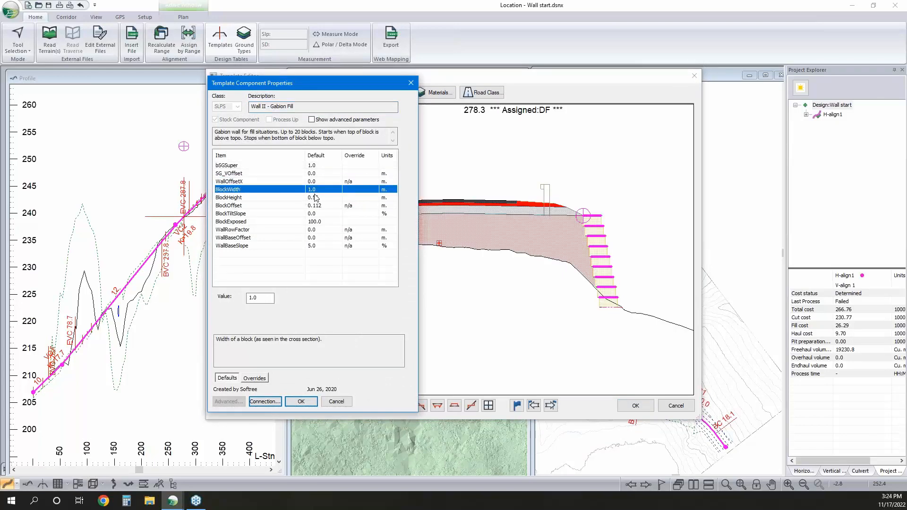
left_click_drag(266, 298, 65, 268)
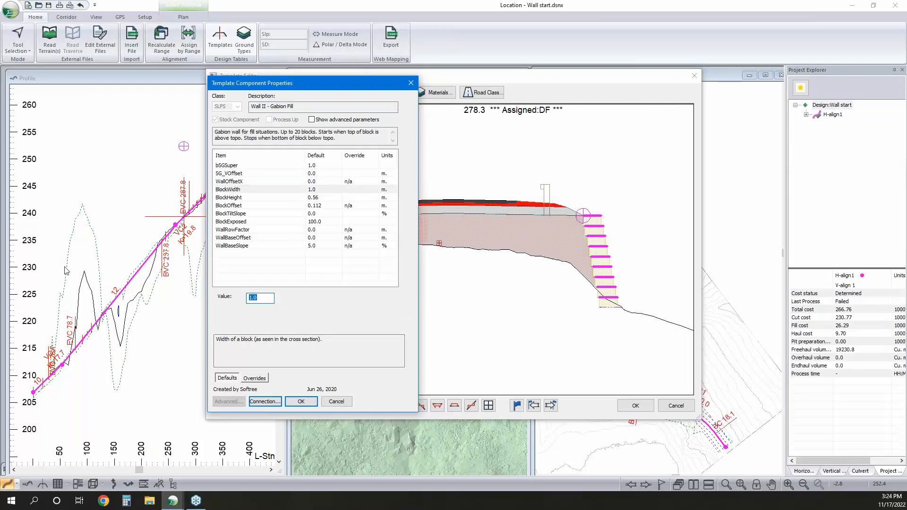
type(".75")
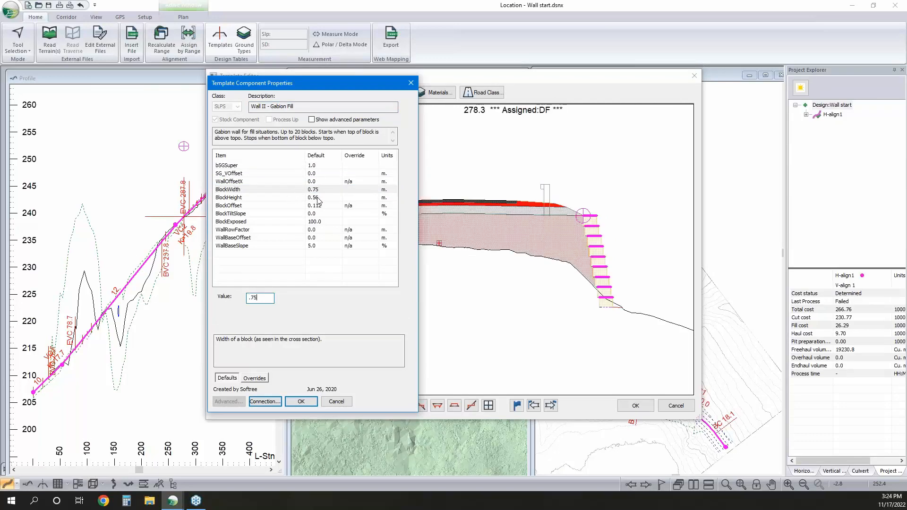
left_click(320, 197)
left_click_drag(262, 299, 255, 300)
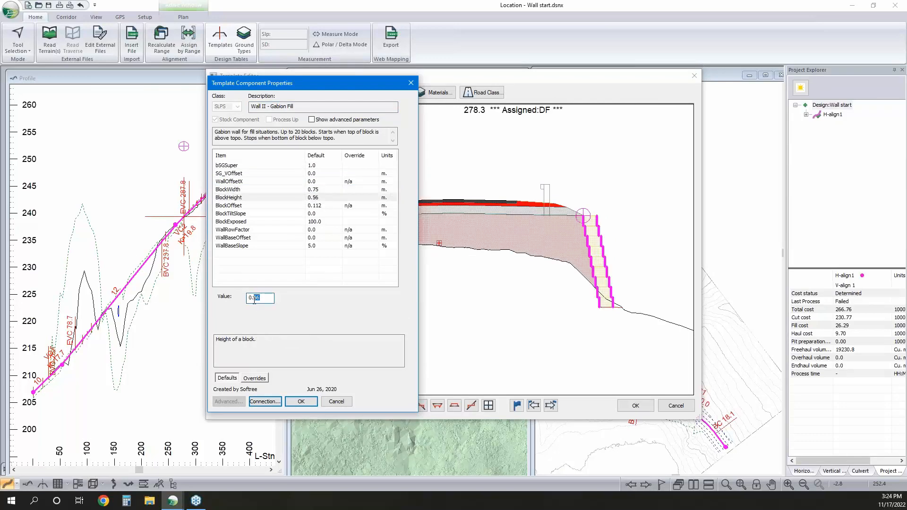
type("75")
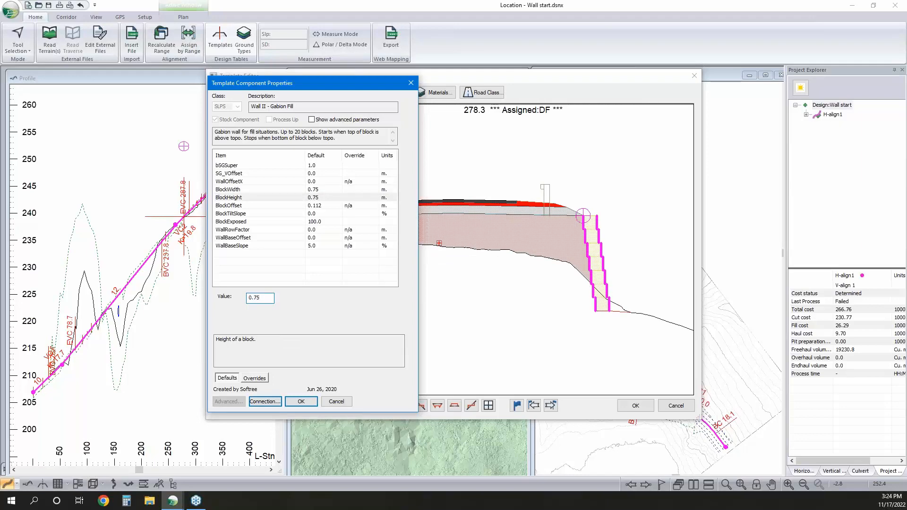
Set the gabion wall's BlockOffset to 0 and BlockTiltSlope to 5 %, and accept the component and template changes
left_click(319, 206)
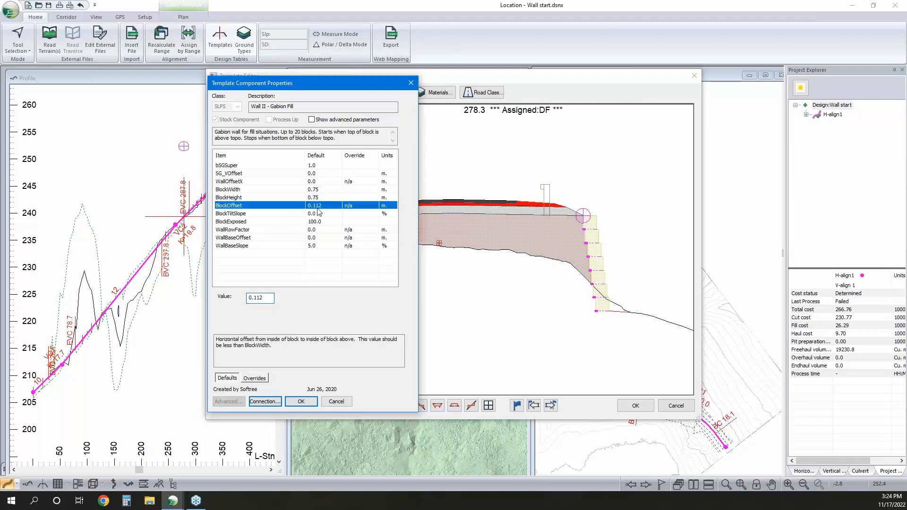
left_click_drag(267, 298, 248, 298)
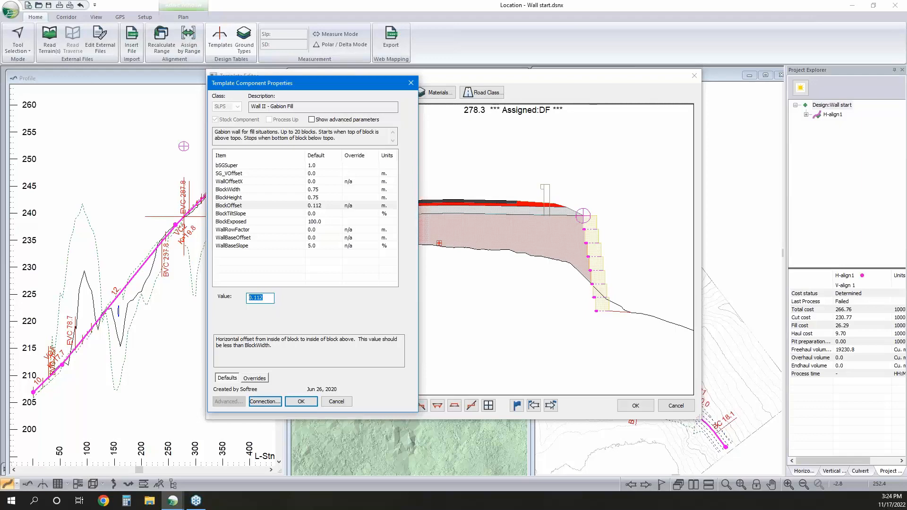
type("0")
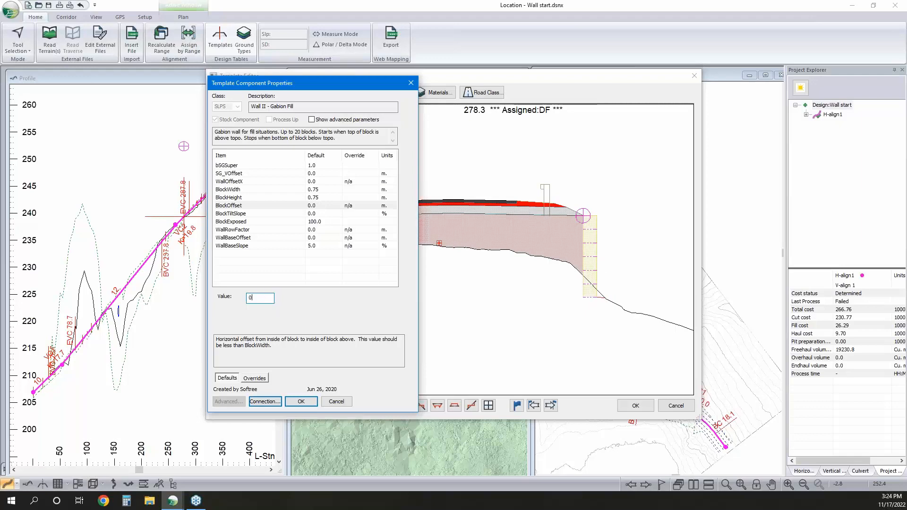
left_click(315, 214)
left_click_drag(267, 298, 248, 298)
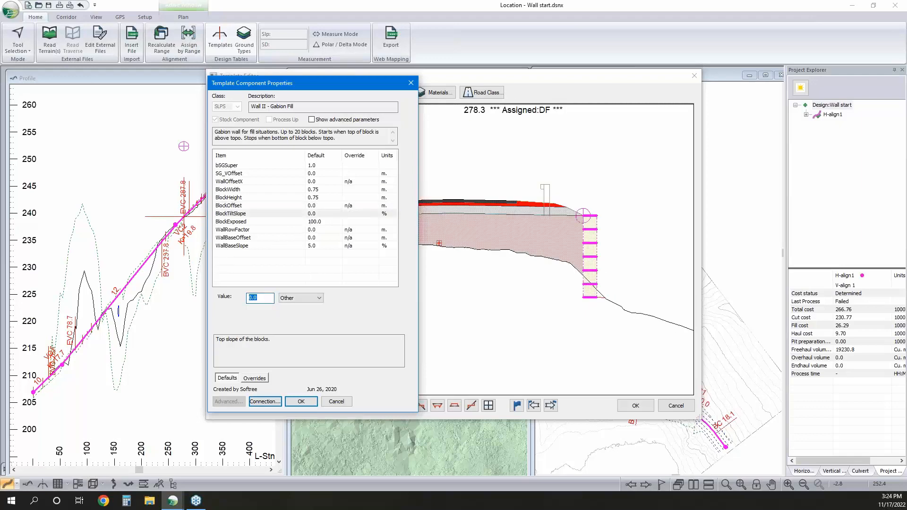
type("5")
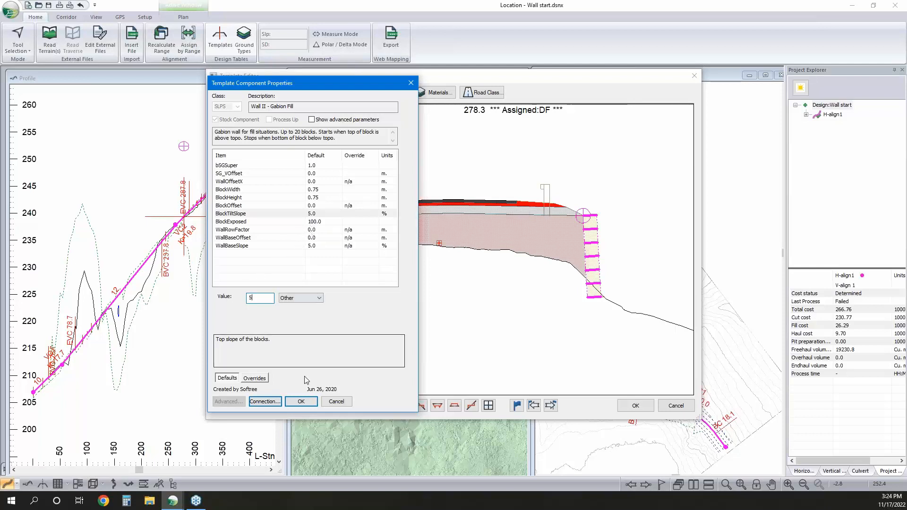
left_click(310, 402)
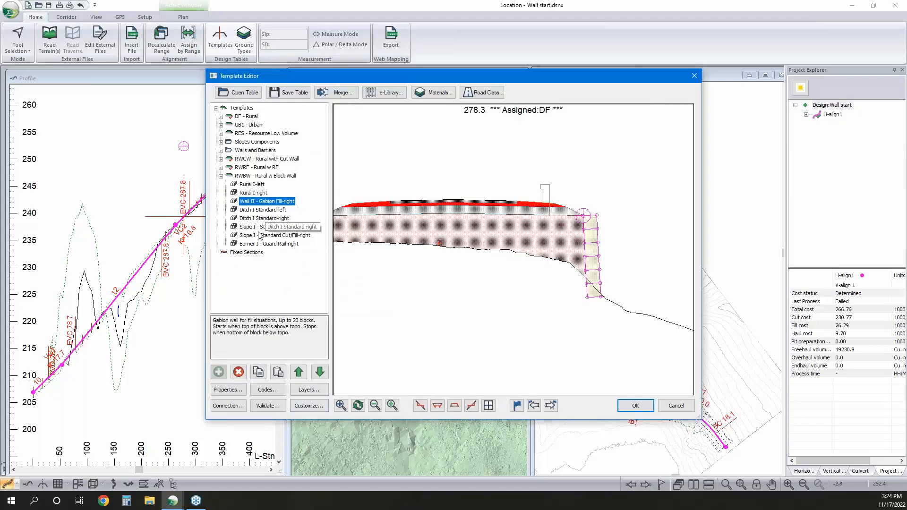
left_click(635, 406)
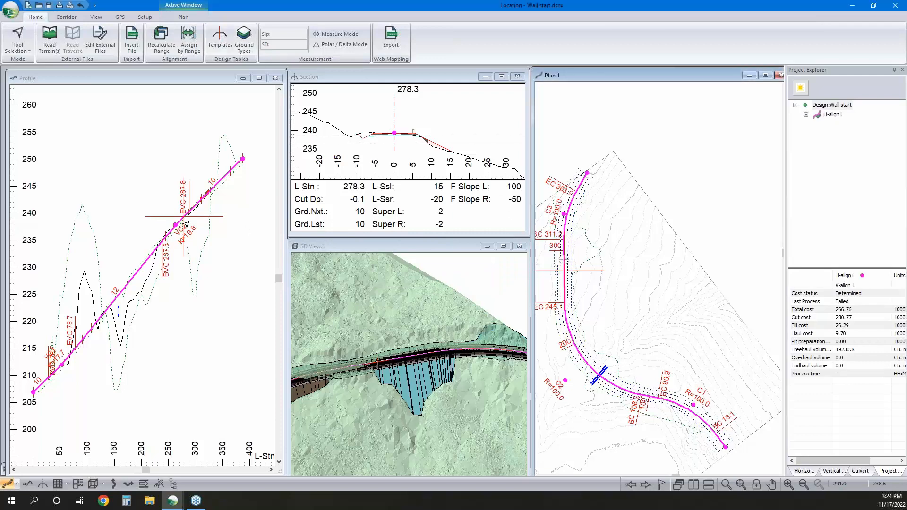
Insert a new point on the alignment in the profile at station 276.3
scroll(178, 221, "up", 2)
left_click(179, 218)
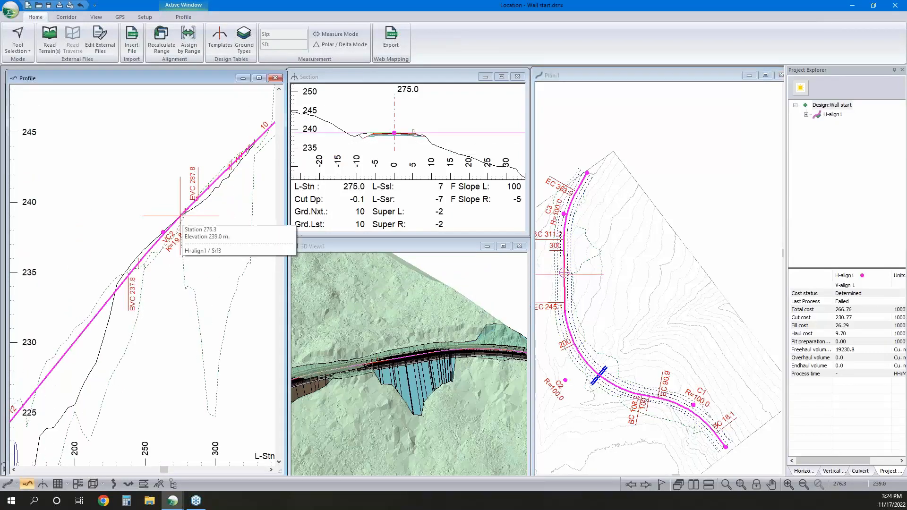
right_click(181, 217)
left_click(220, 244)
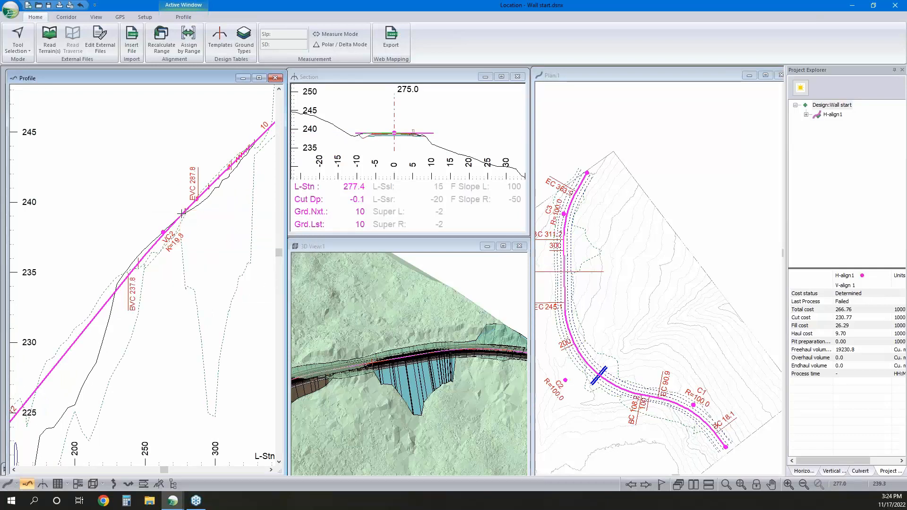
left_click(182, 214)
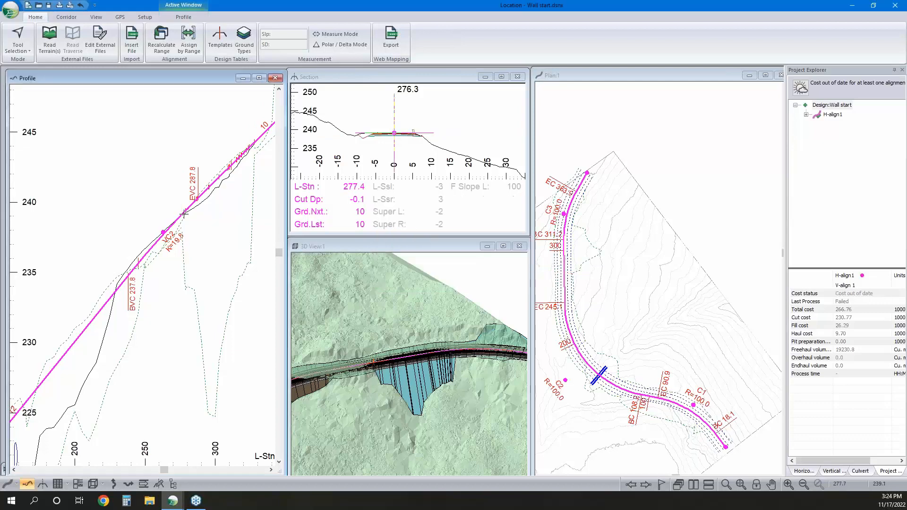
Check the profile and cross-sections at stations 277.0 and 327.7 to find the limits for the block wall
left_click(183, 212)
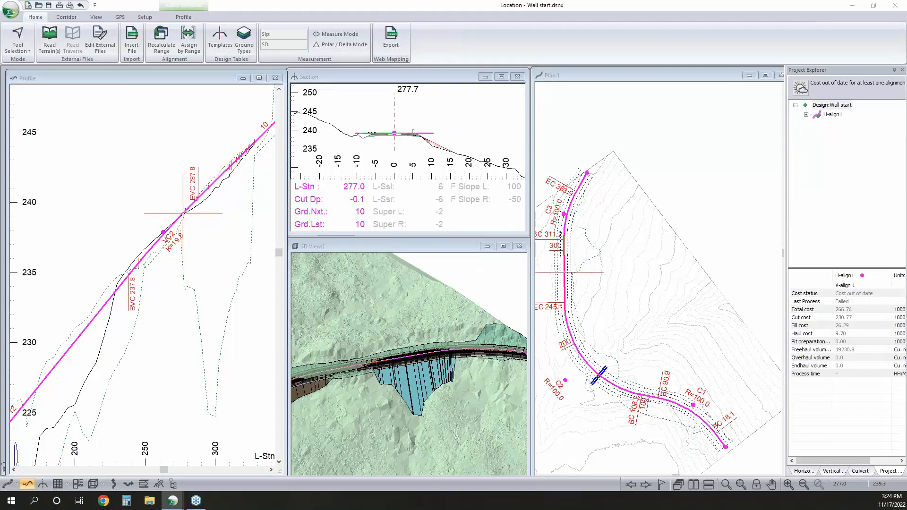
right_click(184, 182)
left_click(219, 187)
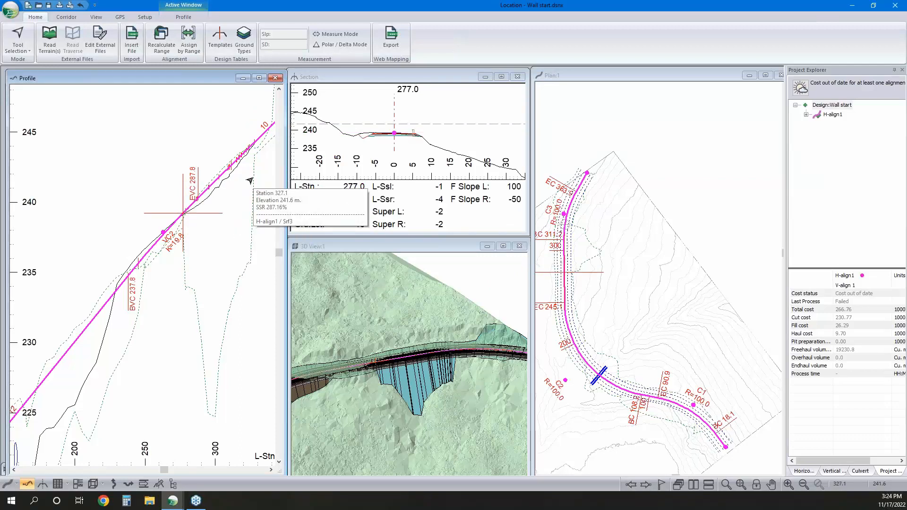
left_click(251, 147)
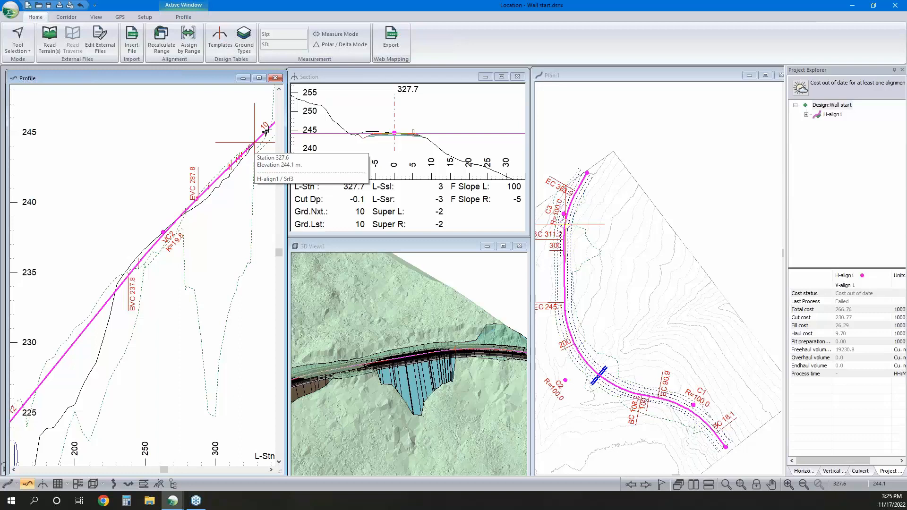
Assign the RWBW Rural w Block Wall template to the alignment's right side from station 277 to 327
left_click(189, 40)
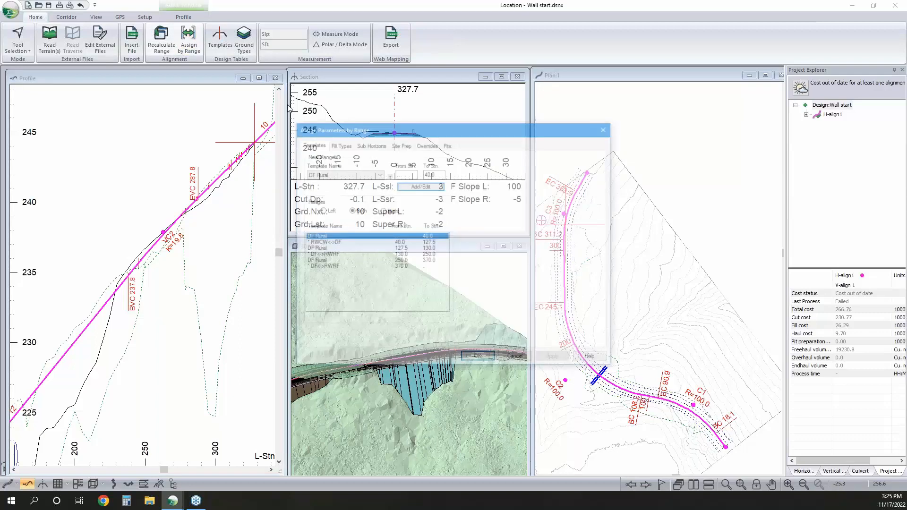
left_click(385, 210)
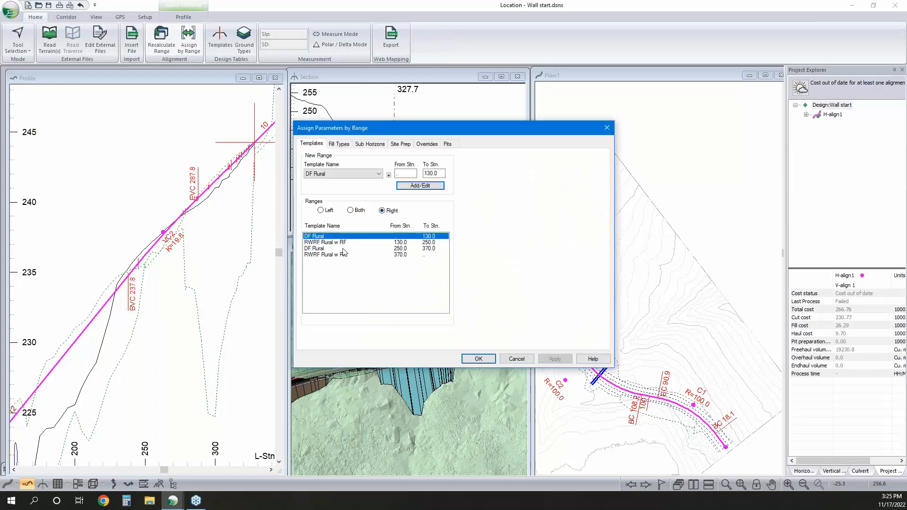
double_click(406, 174)
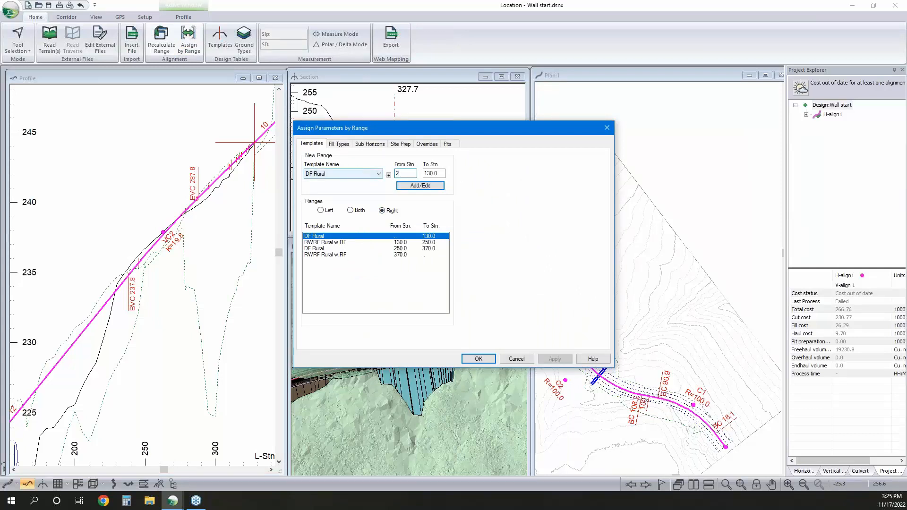
double_click(442, 174)
type("327")
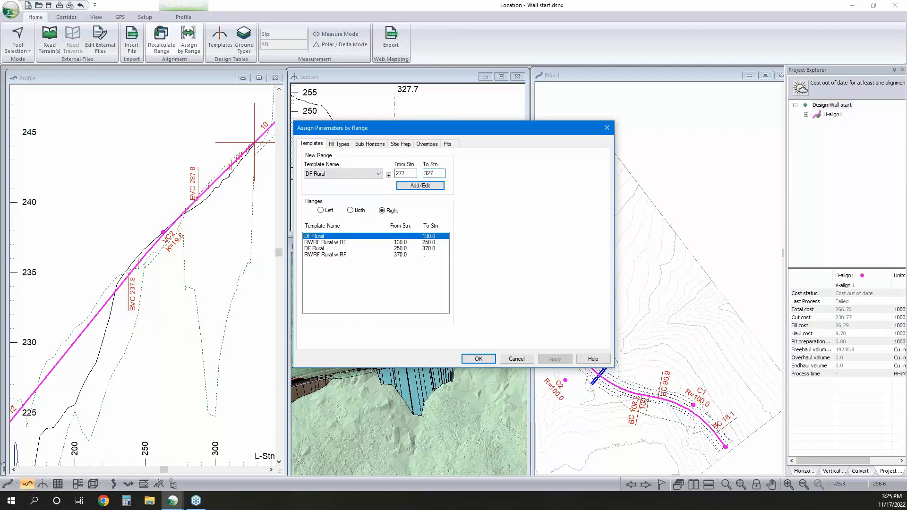
left_click(357, 174)
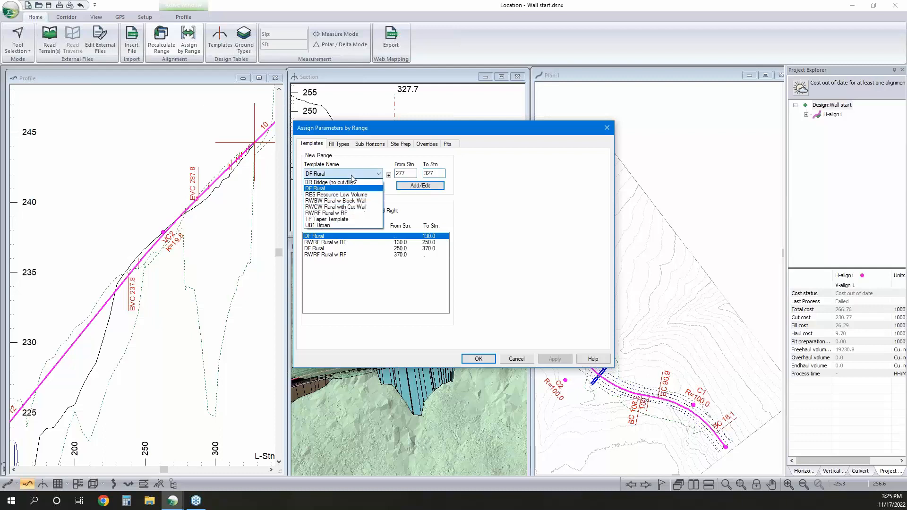
left_click(349, 201)
left_click(420, 185)
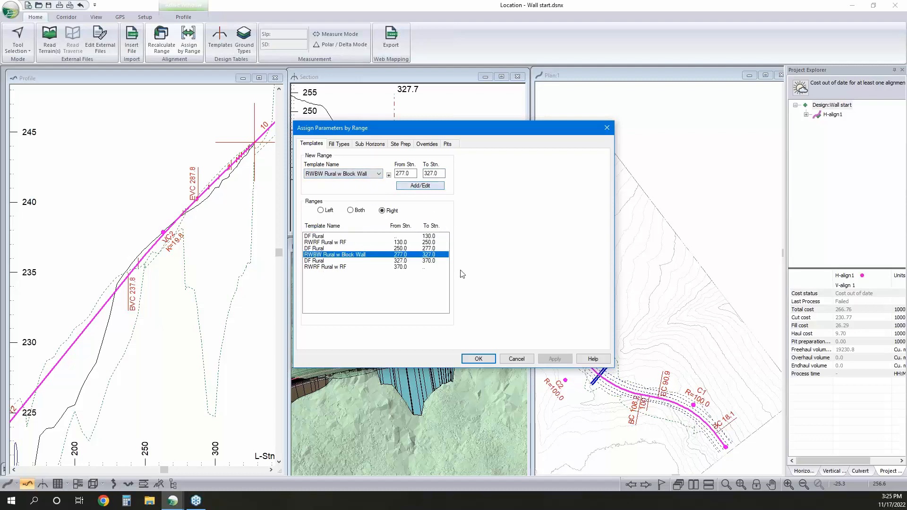
left_click(479, 360)
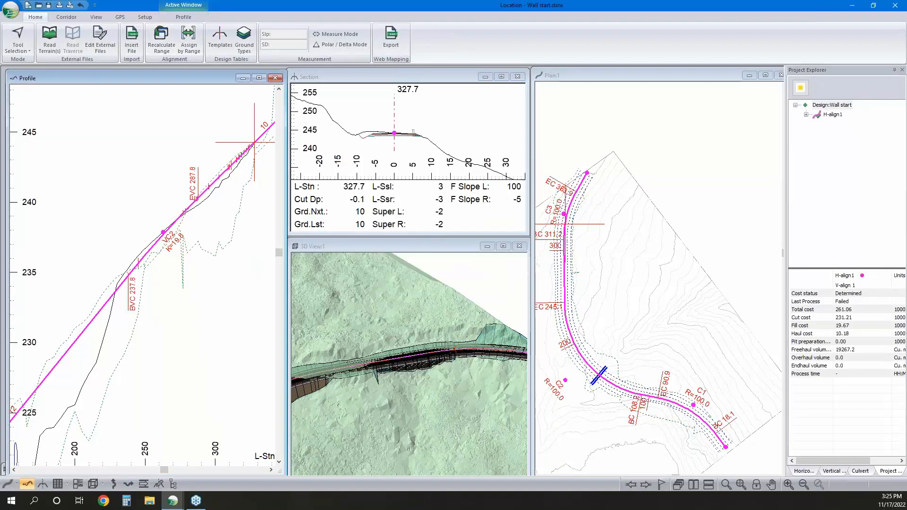
Examine the block wall in the cross-section at station 295.4 and up close in the 3D view
left_click(208, 187)
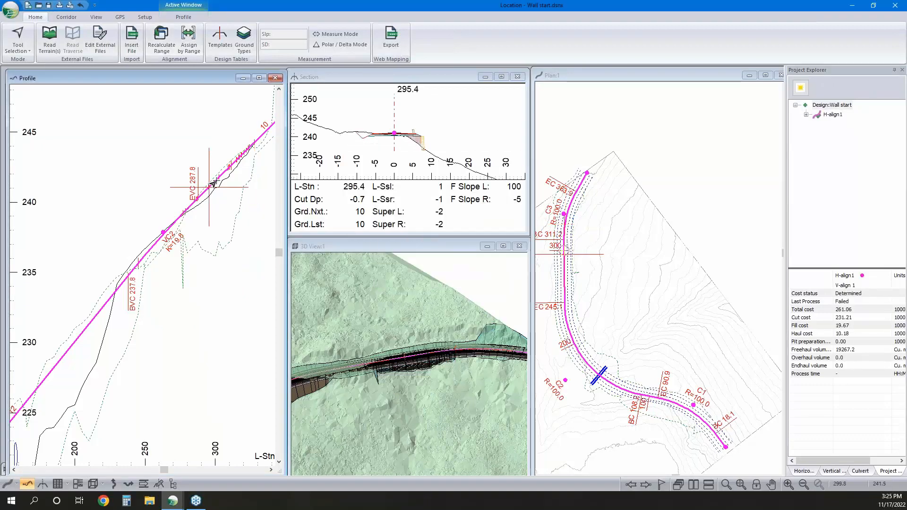
scroll(425, 158, "up", 4)
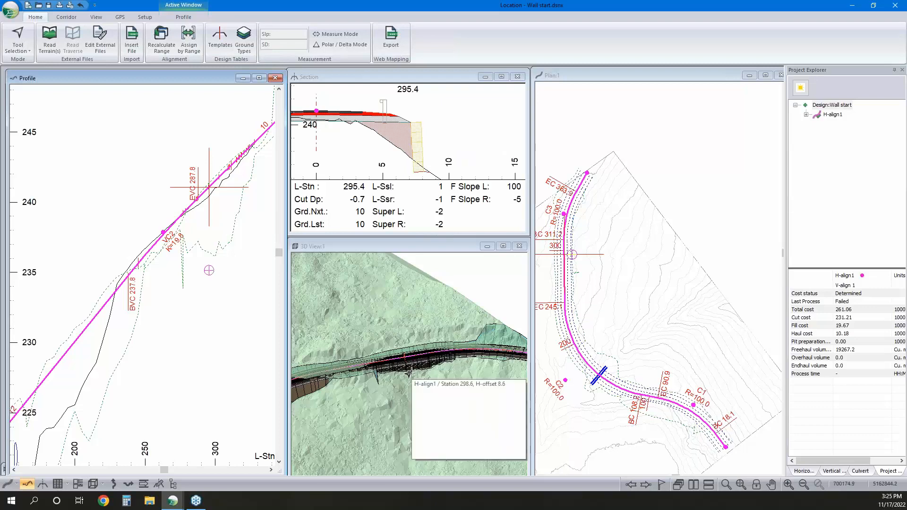
left_click_drag(410, 375, 412, 415)
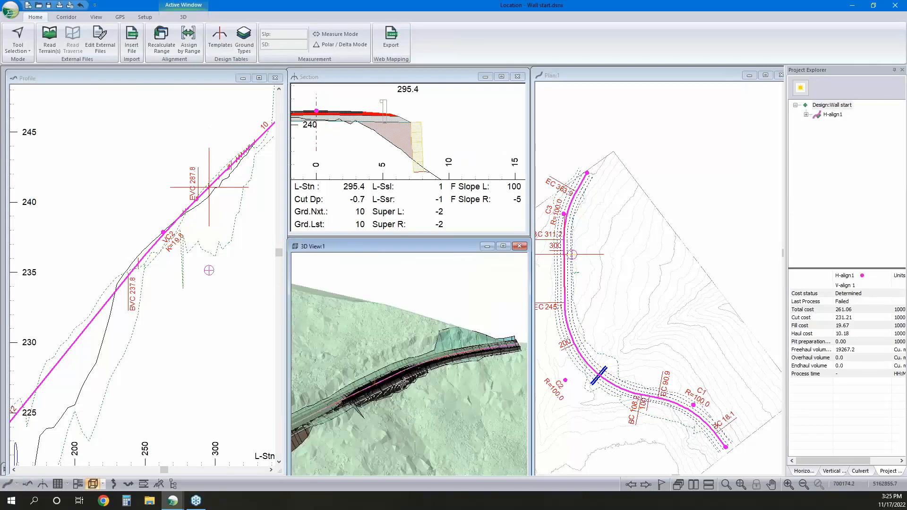
scroll(414, 380, "up", 5)
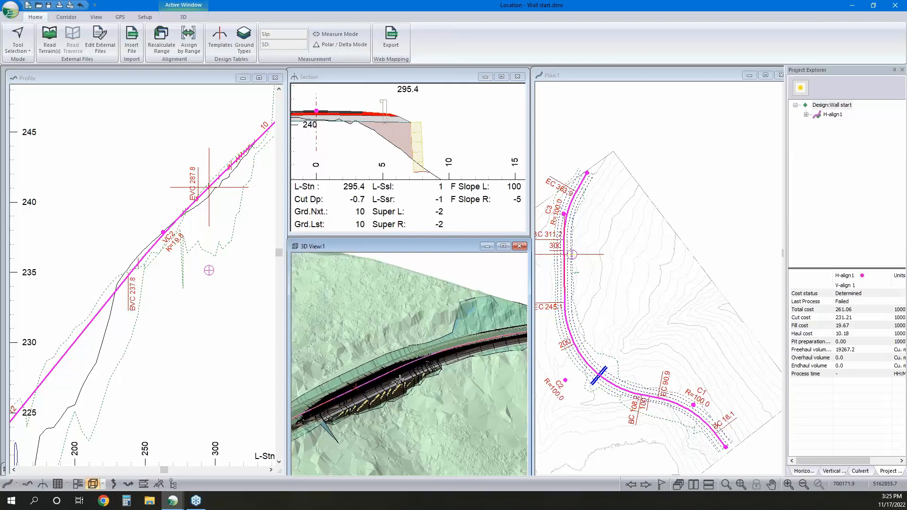
mouse_move(383, 405)
scroll(390, 412, "up", 5)
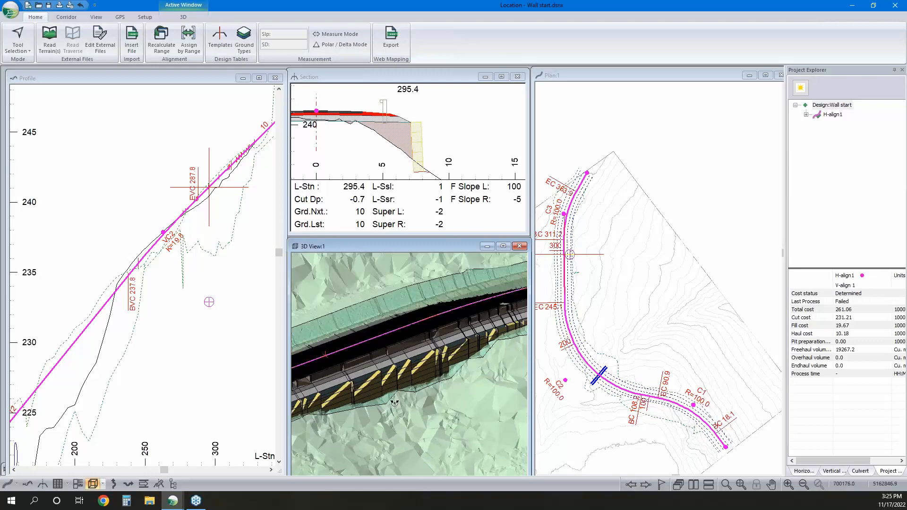
middle_click_drag(448, 400, 424, 370)
scroll(428, 371, "down", 1)
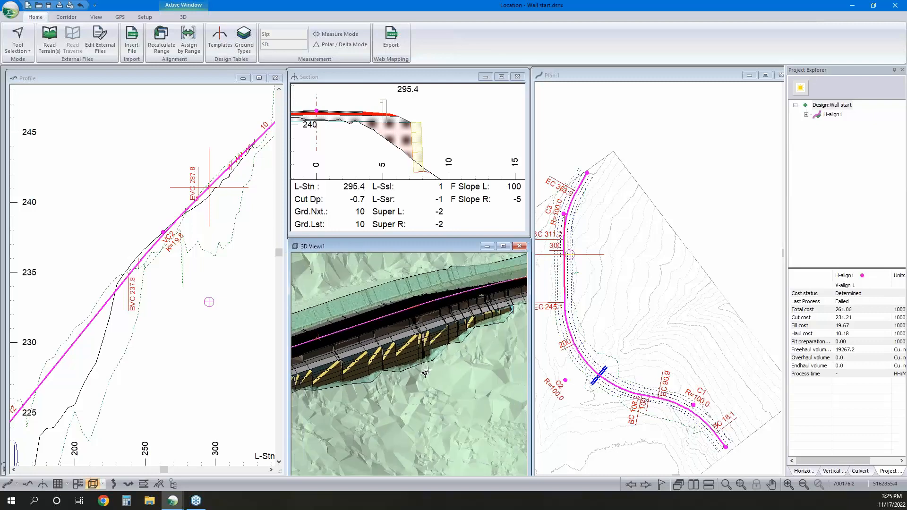
scroll(427, 368, "down", 2)
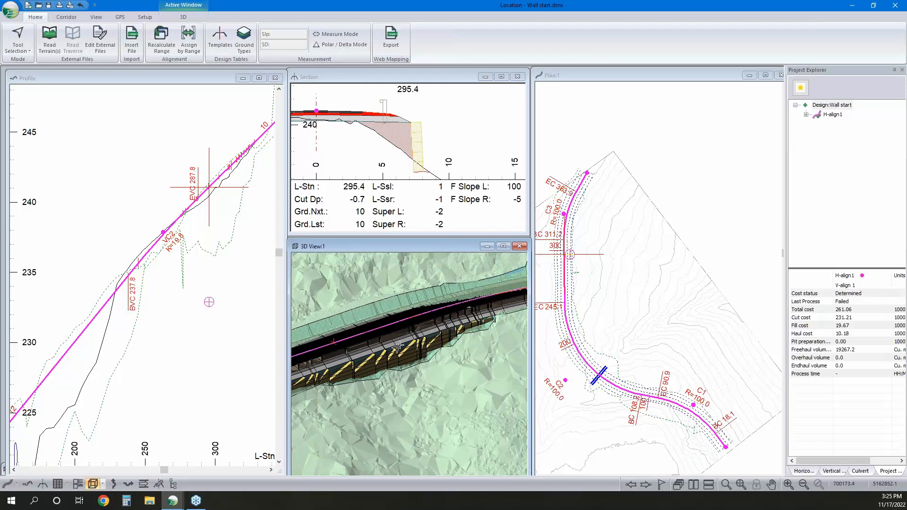
mouse_move(343, 303)
mouse_move(430, 367)
mouse_move(498, 351)
Open the template table for editing
left_click(233, 48)
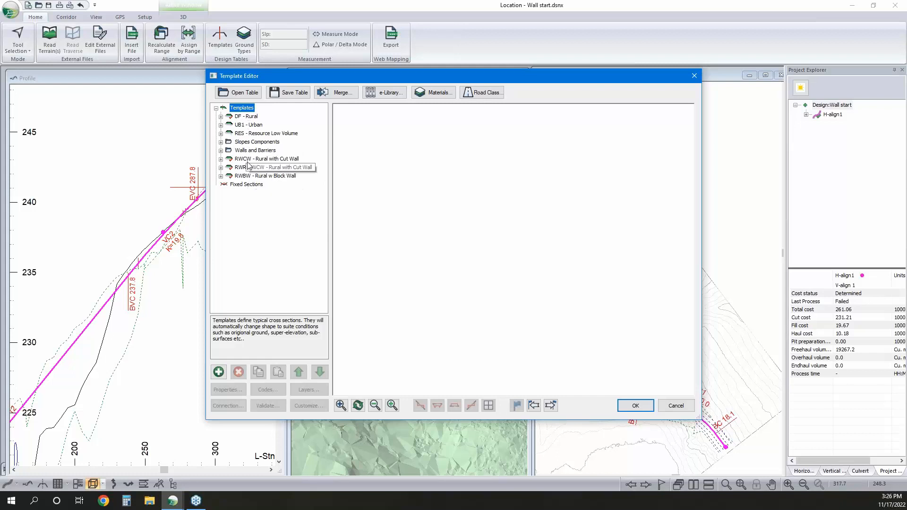
left_click(243, 116)
right_click(243, 116)
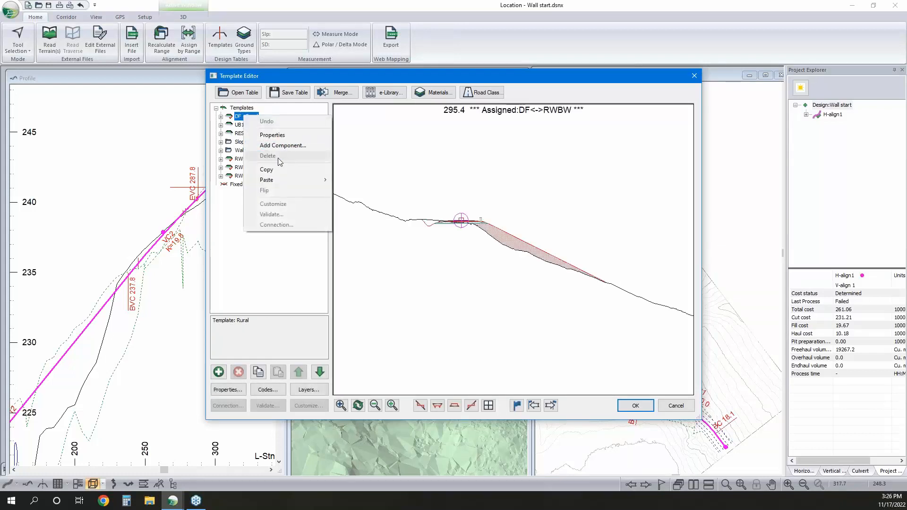
left_click(276, 170)
Duplicate the RWBW - Rural w Block Wall template within the template table
left_click(263, 176)
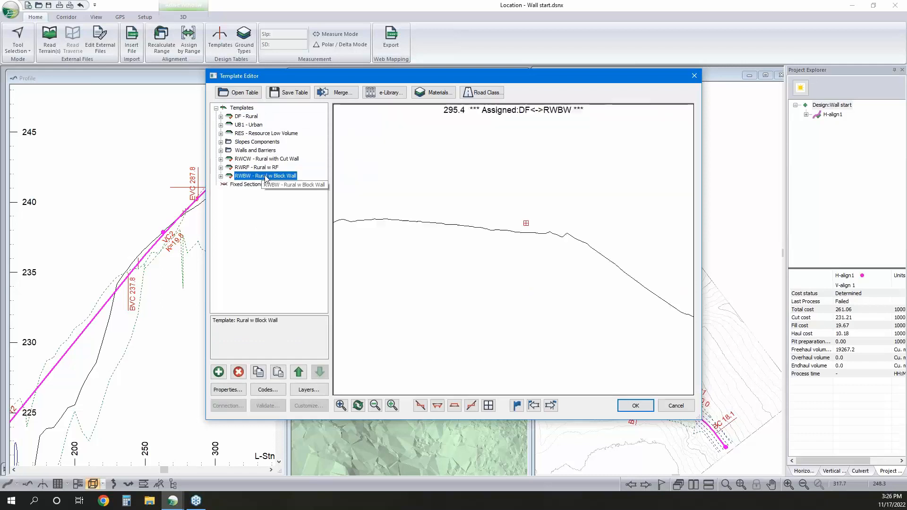
right_click(264, 175)
left_click(302, 231)
right_click(272, 177)
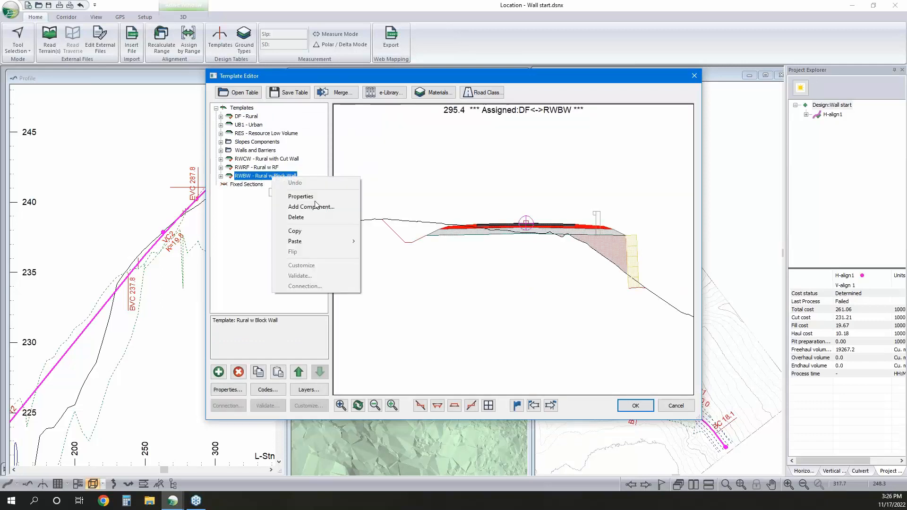
mouse_move(317, 242)
left_click(413, 251)
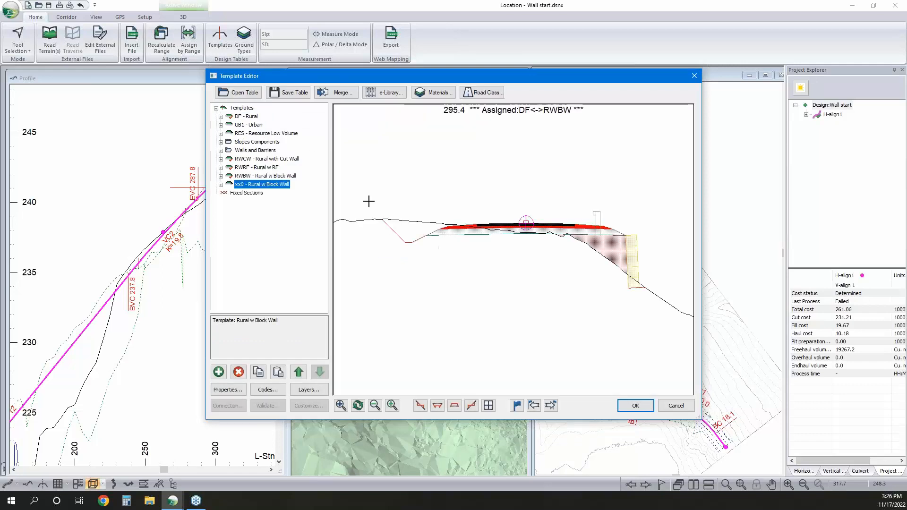
Rename the duplicated block wall template RWGR and set its description to Rural w GRS Wall
right_click(262, 184)
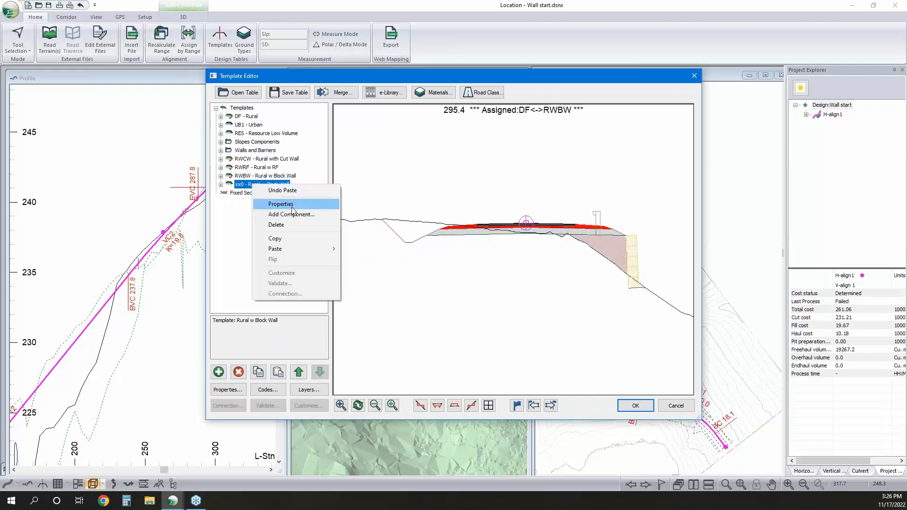
left_click(286, 202)
left_click(445, 201)
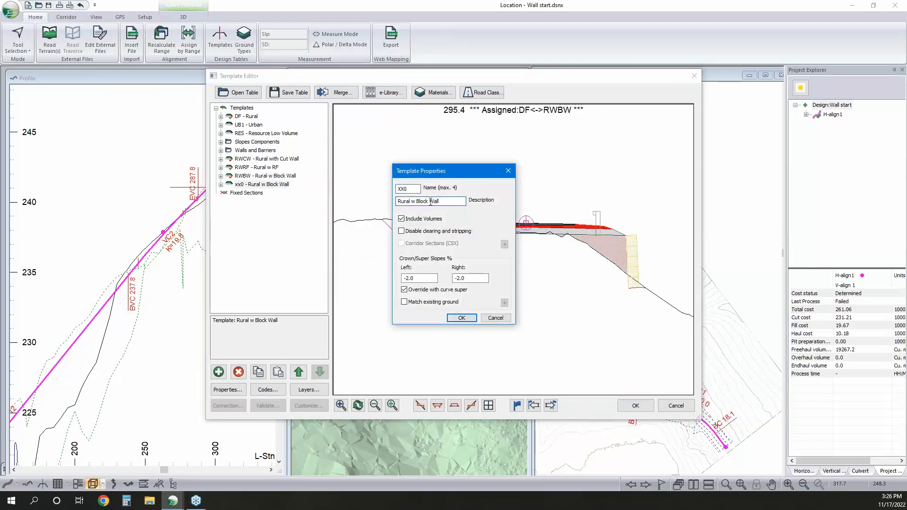
left_click_drag(428, 202, 418, 203)
type("GRS")
key("shift+Tab")
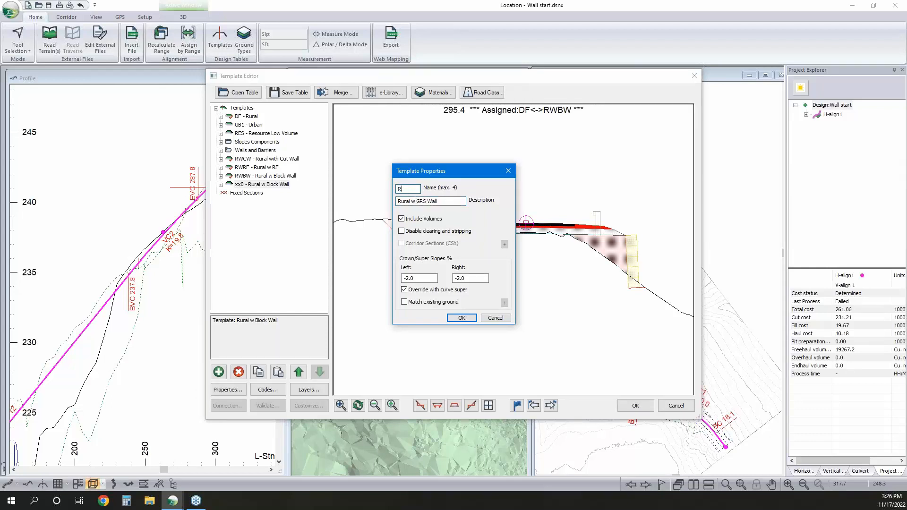
type("RWGR")
left_click(462, 318)
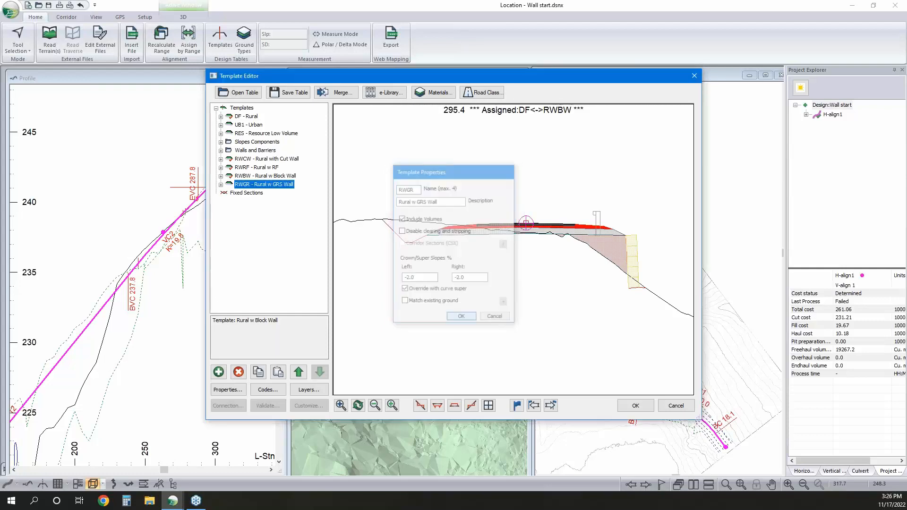
Delete the Wall II - Gabion Fill-right component from the RWGR template
left_click(220, 185)
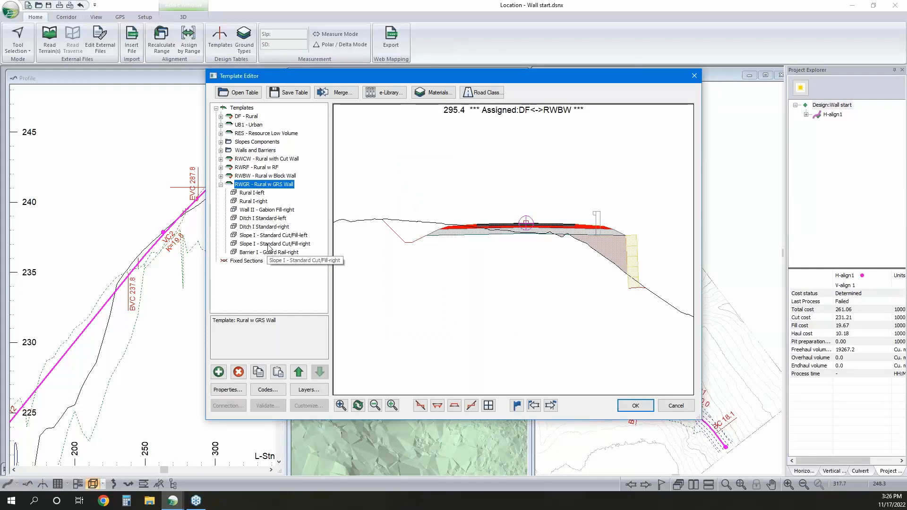
left_click(261, 210)
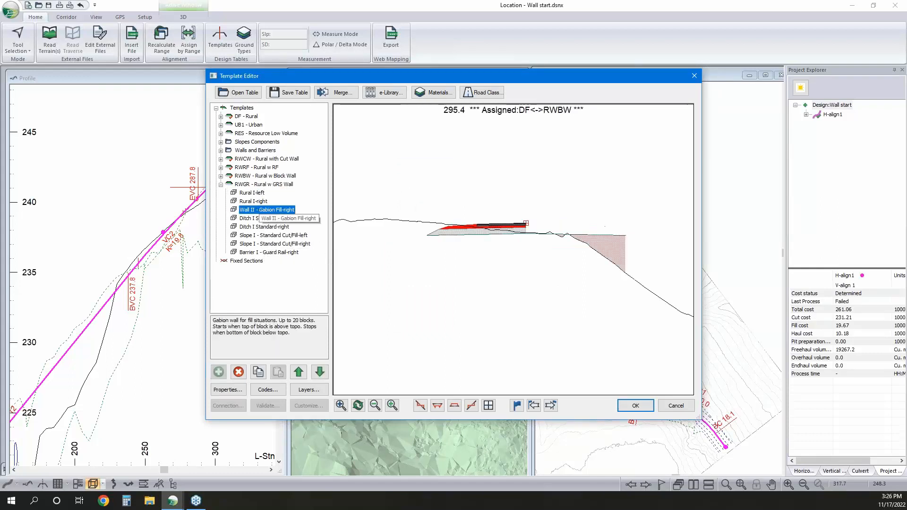
left_click(238, 372)
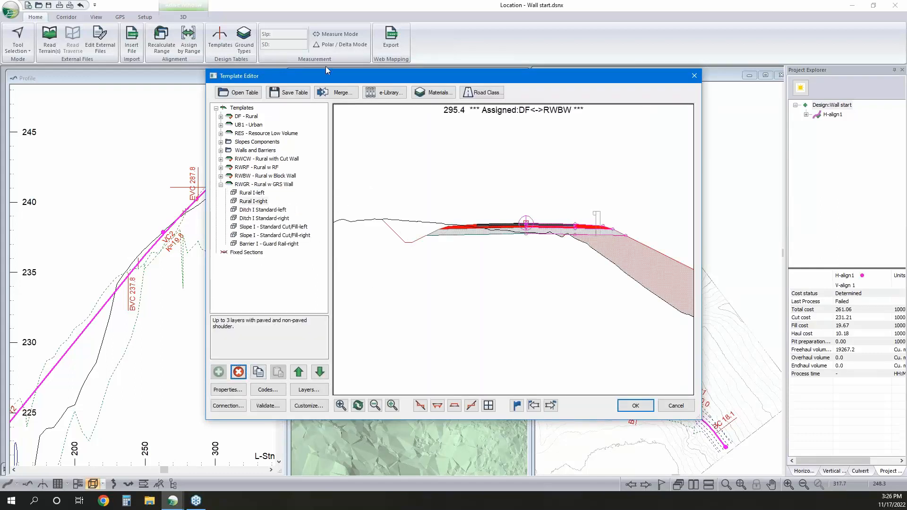
Merge the RGRS Rural w GRS - BETA template from the file GRS - Alpha.tpl into the template table
left_click(336, 94)
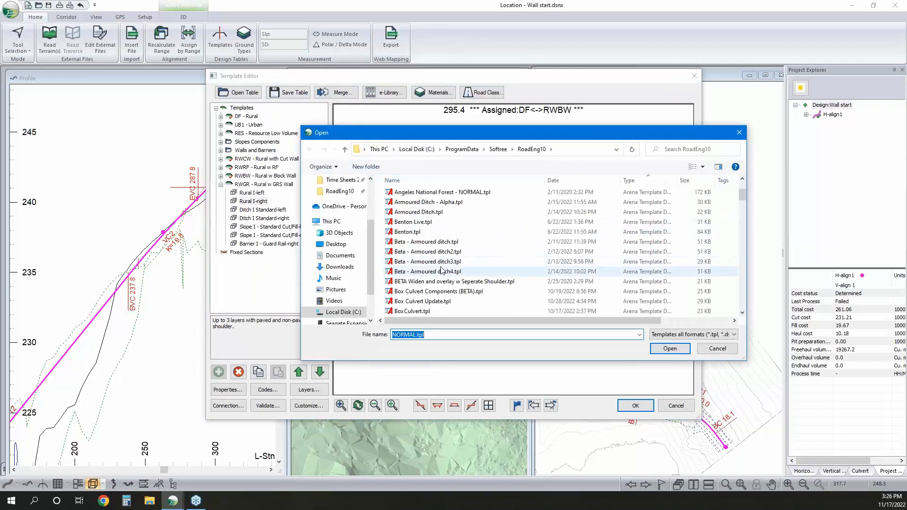
scroll(443, 265, "down", 2)
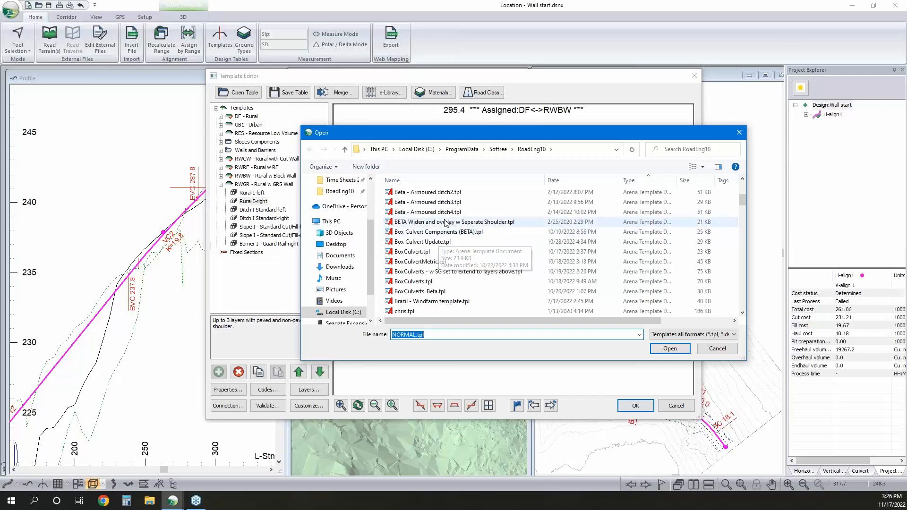
scroll(444, 223, "down", 6)
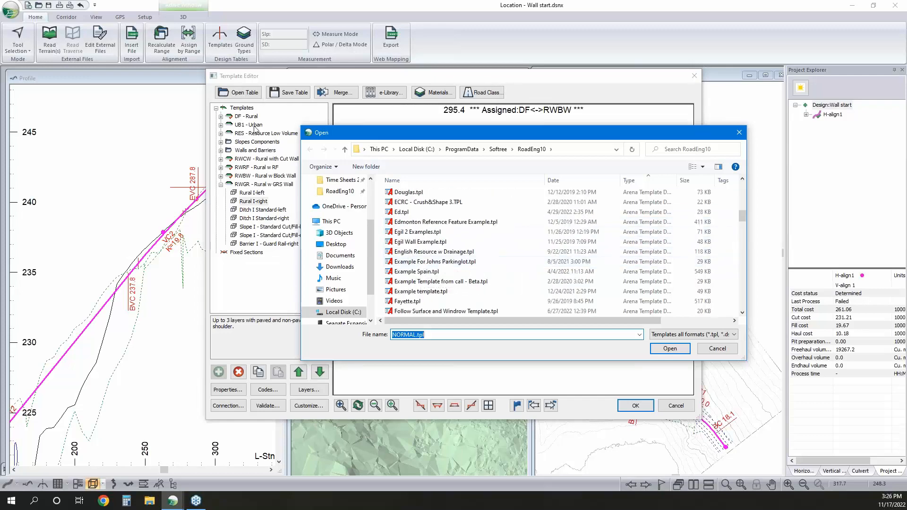
scroll(429, 265, "down", 3)
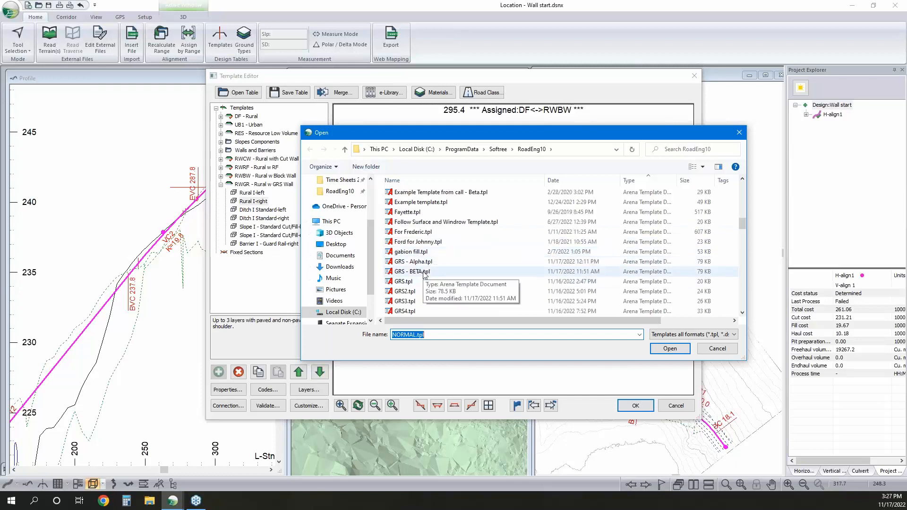
left_click(413, 262)
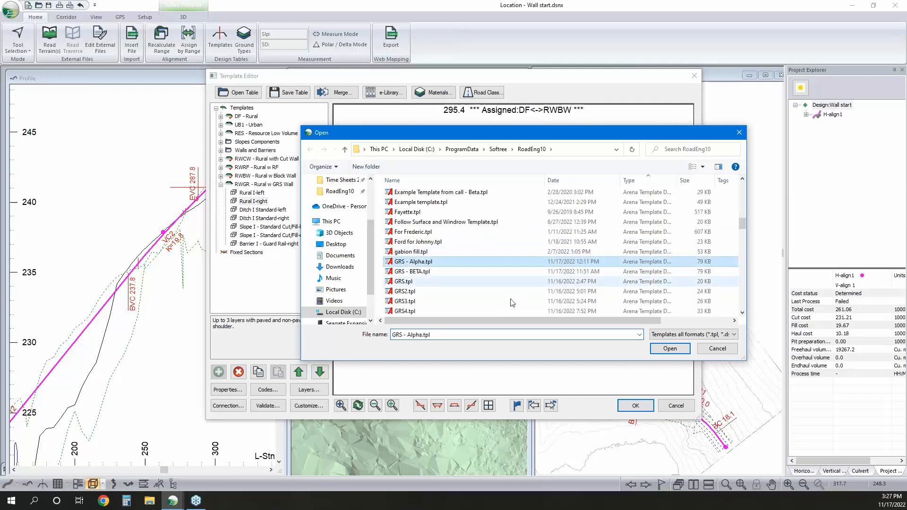
left_click(683, 351)
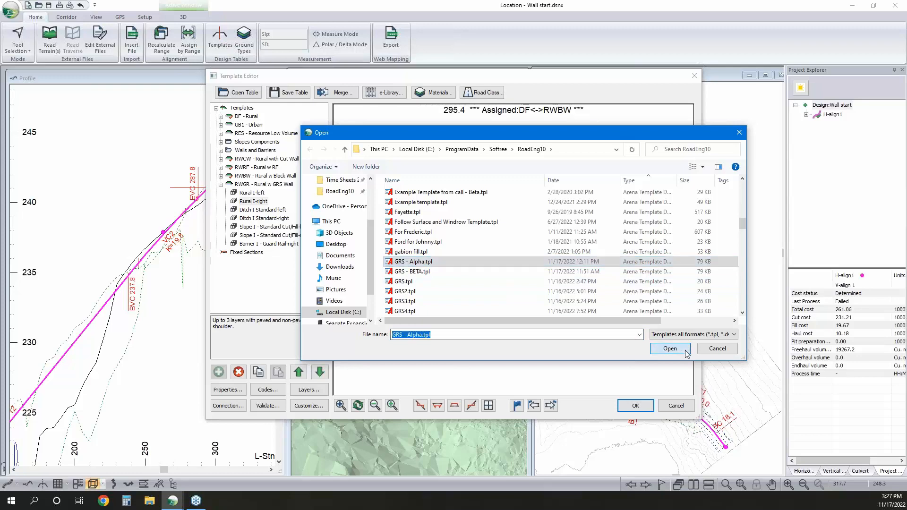
left_click(396, 200)
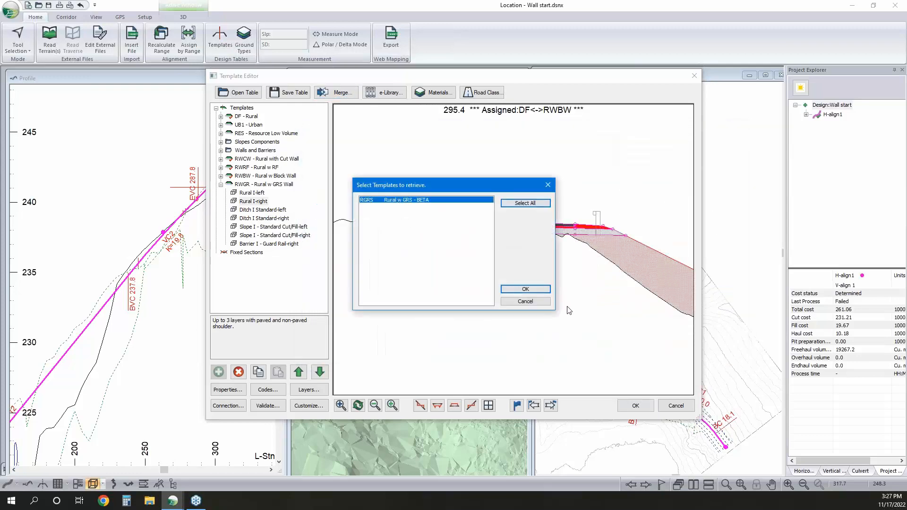
left_click(525, 289)
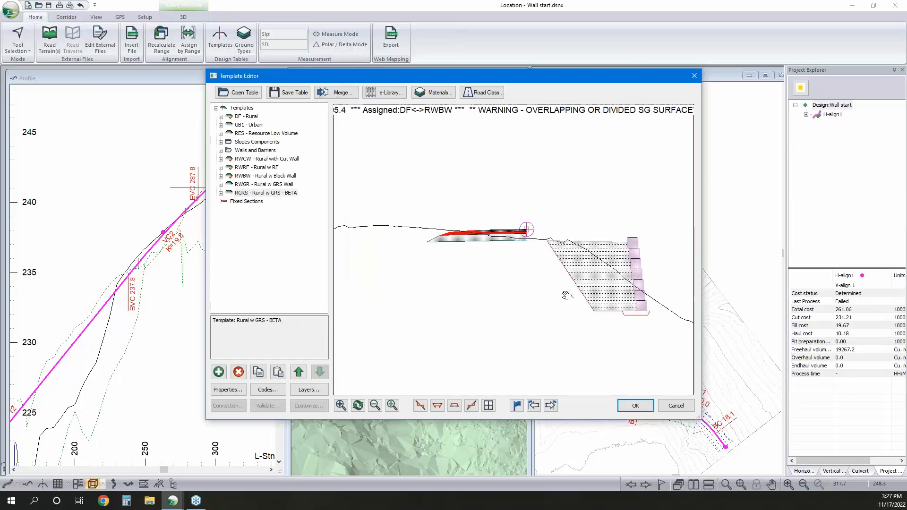
Copy the GRS or MSE Wall-right component from the RGRS template into RWGR as a new right component and move it to the top
left_click(221, 193)
left_click(265, 253)
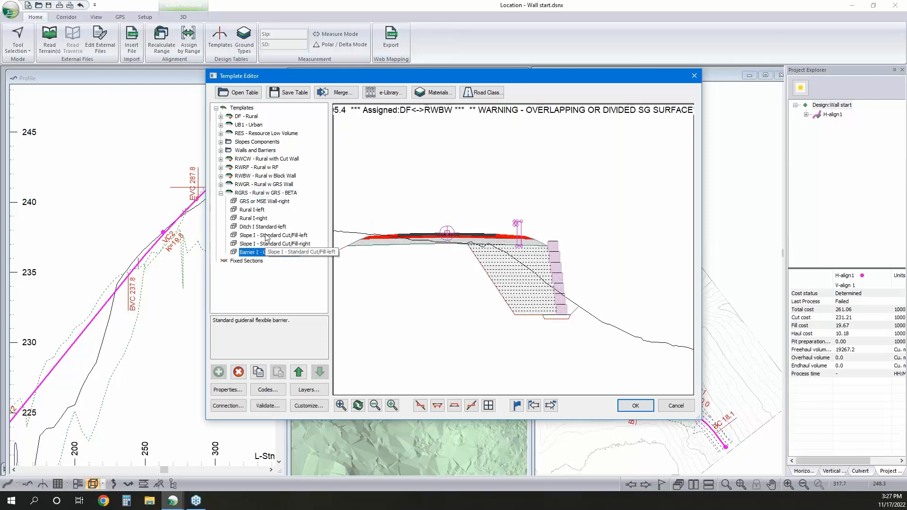
right_click(260, 204)
left_click(283, 259)
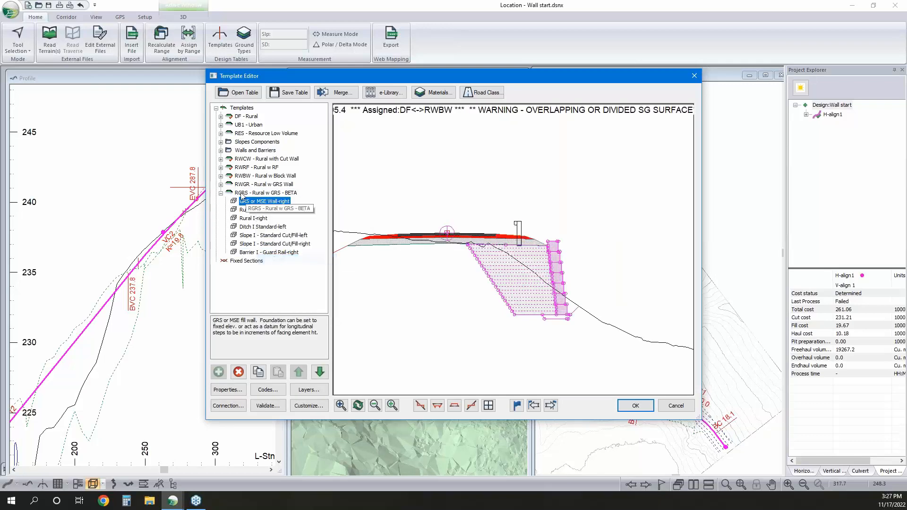
left_click(221, 185)
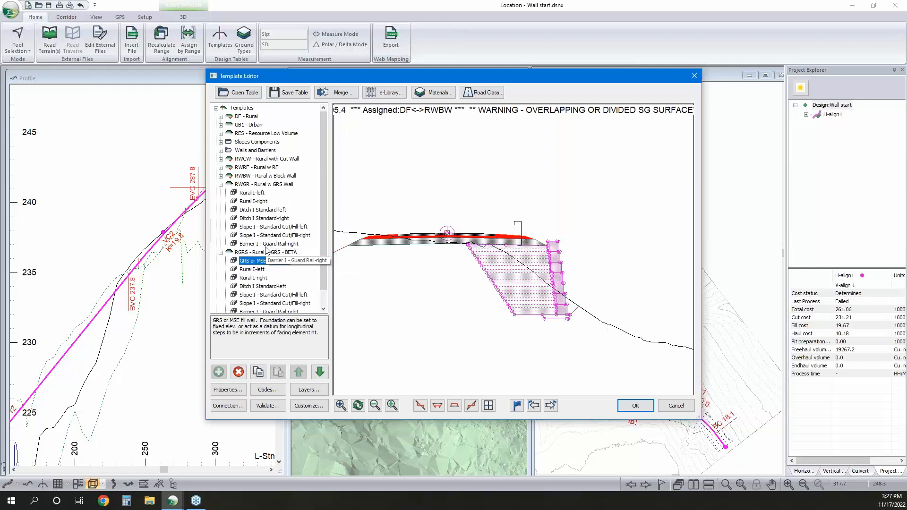
right_click(255, 194)
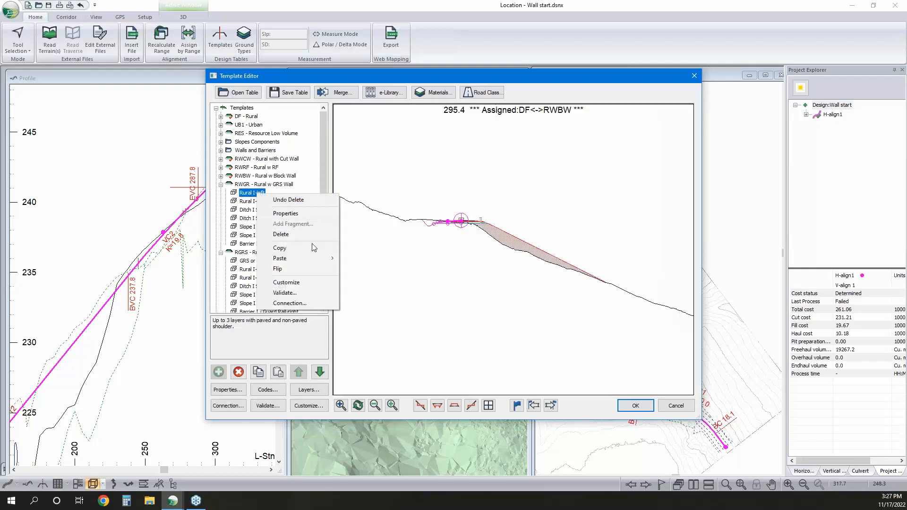
mouse_move(324, 258)
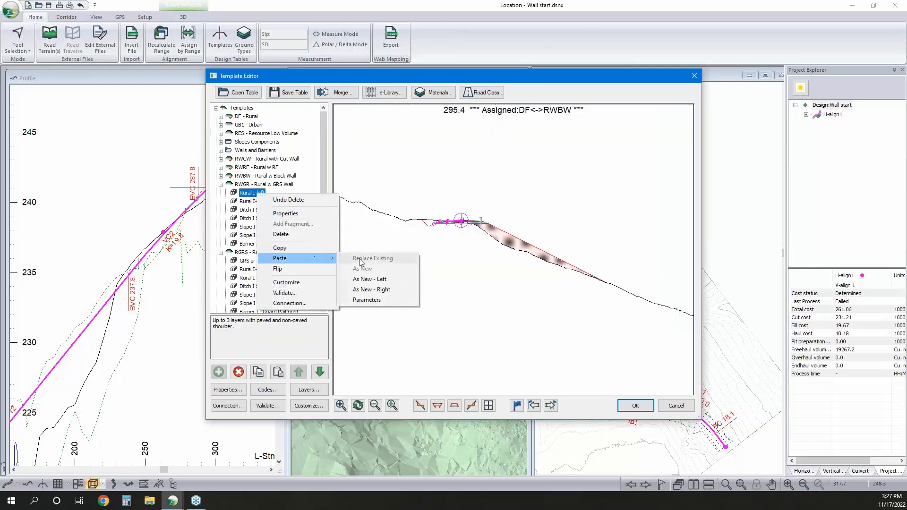
left_click(383, 290)
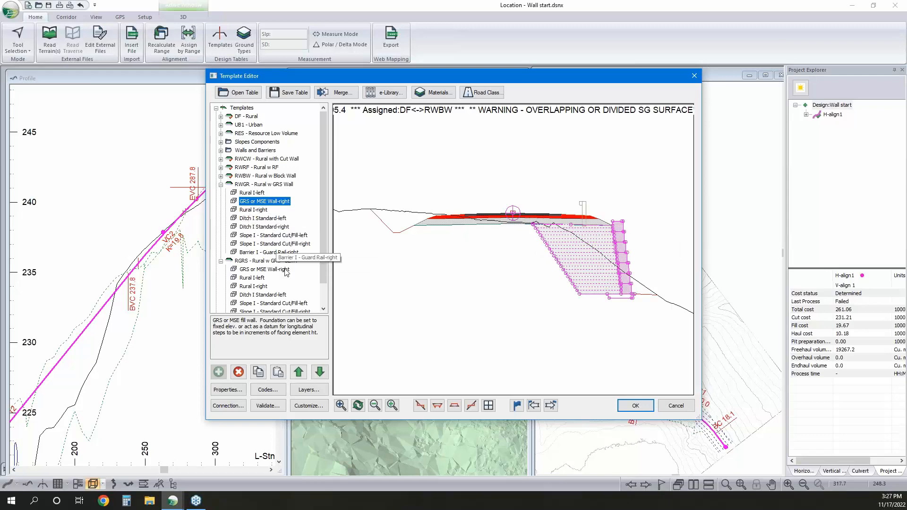
left_click(298, 373)
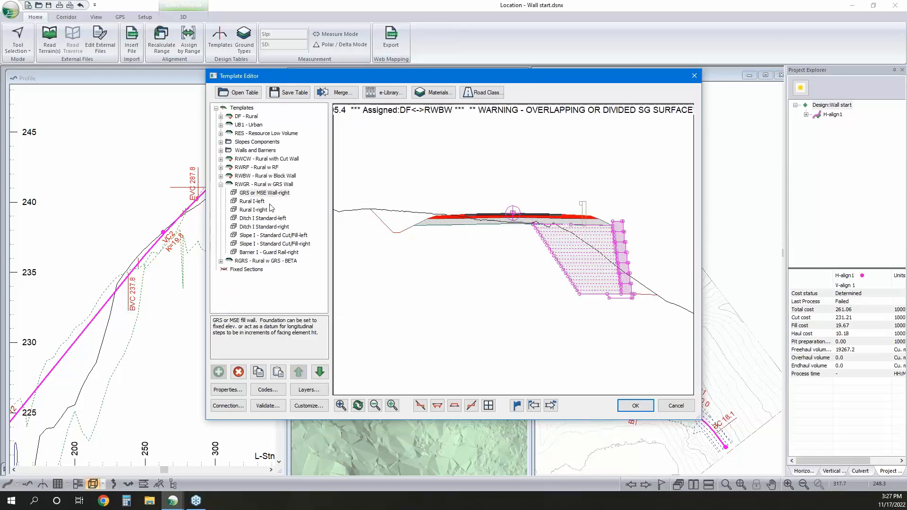
Open the properties of RWGR's GRS or MSE Wall-right component and review its toe elevation, fixed toe and minimum wall embedment parameters
double_click(270, 194)
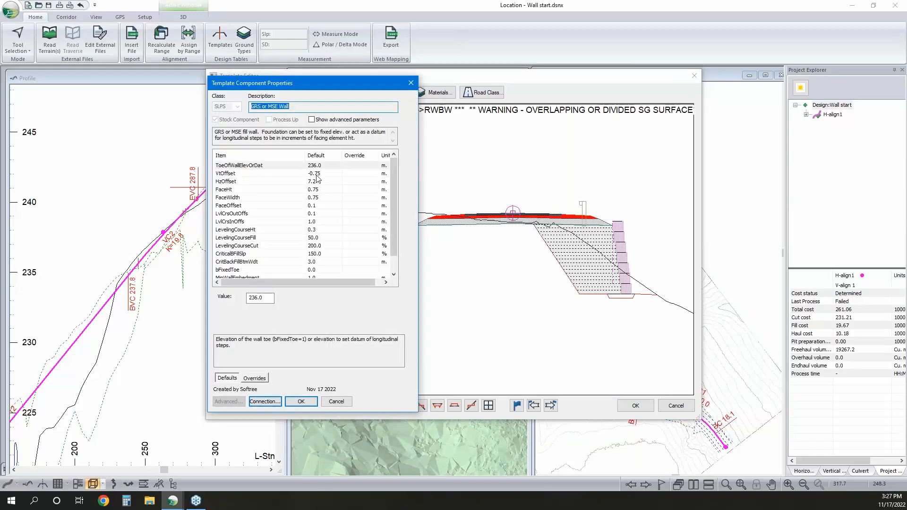
left_click(307, 166)
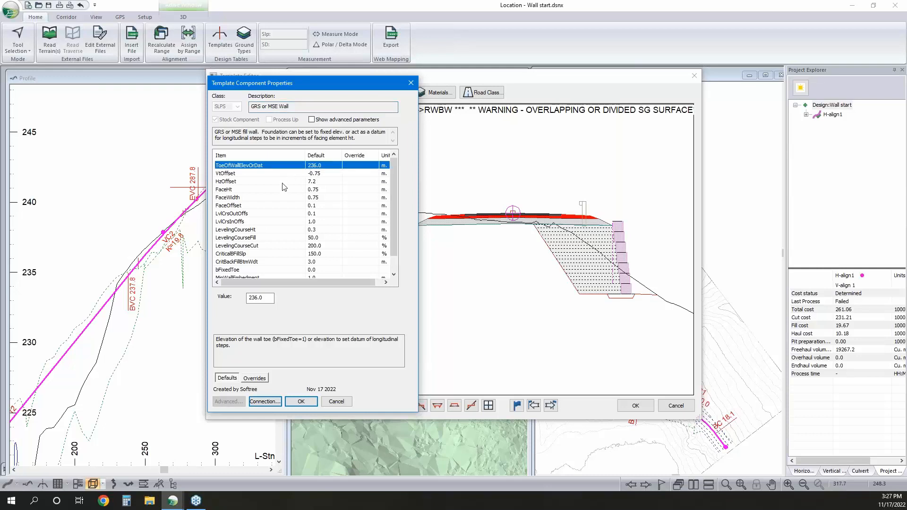
left_click(273, 271)
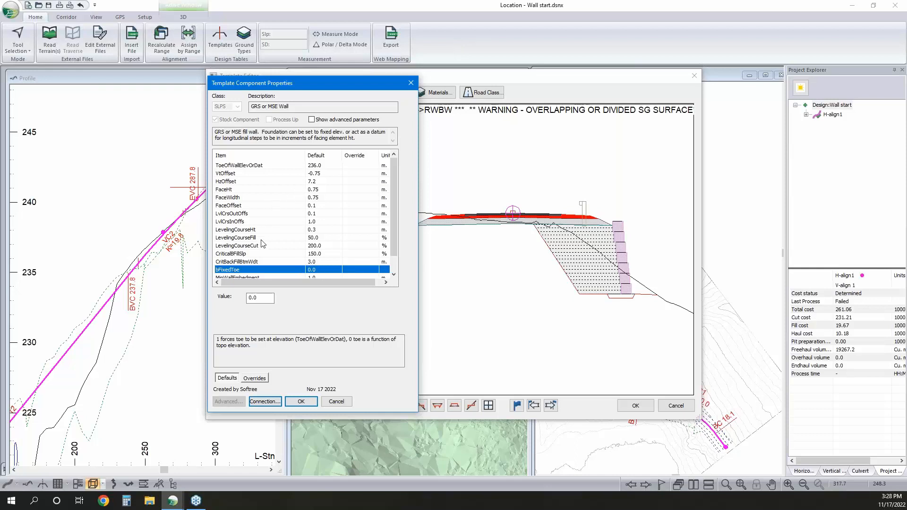
scroll(281, 258, "down", 1)
left_click(310, 264)
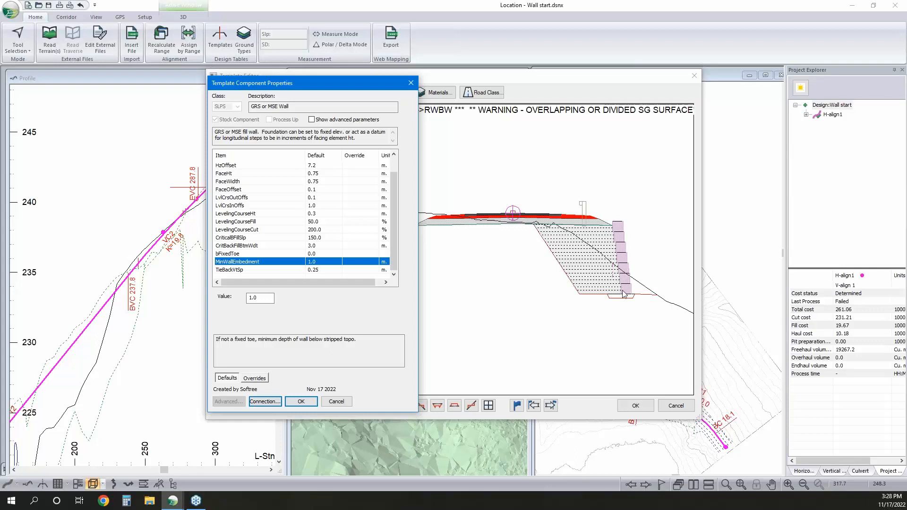
scroll(325, 217, "up", 1)
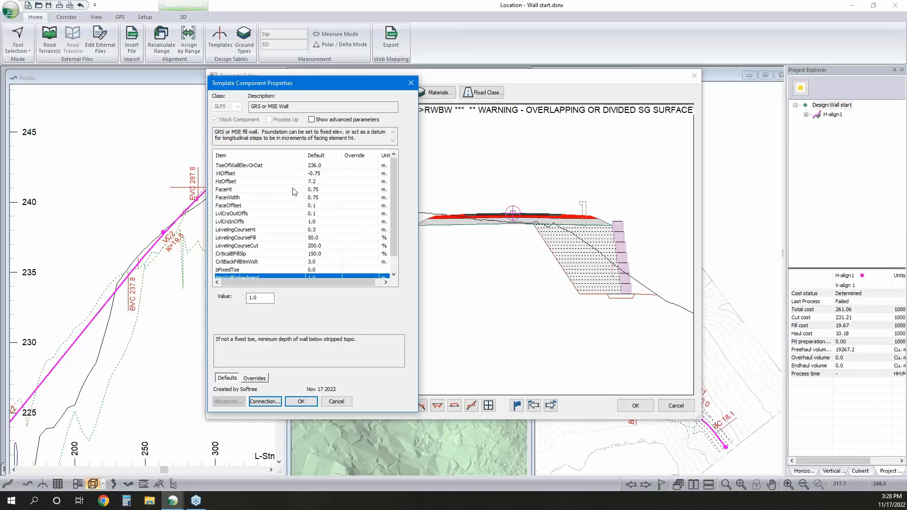
Review the GRS wall's offset, facing element, leveling course and critical backfill parameters and close the component properties
left_click(313, 174)
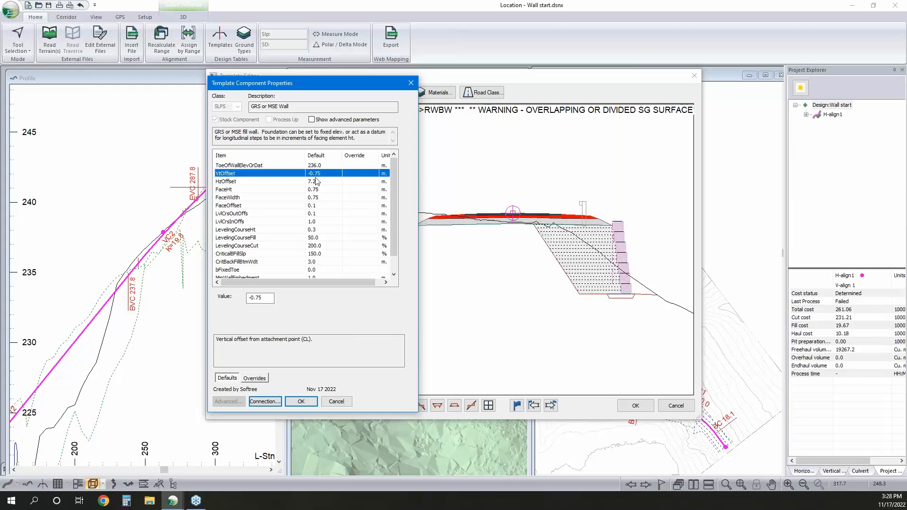
left_click(316, 191)
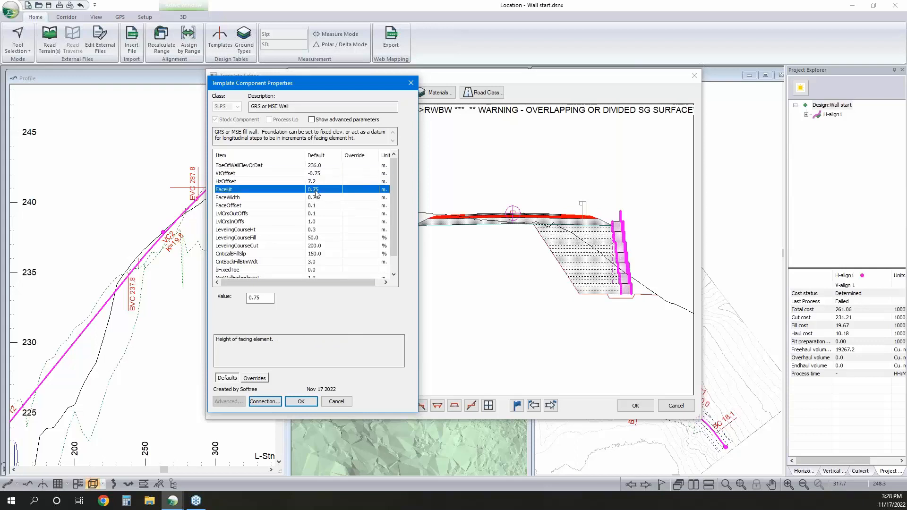
left_click(320, 174)
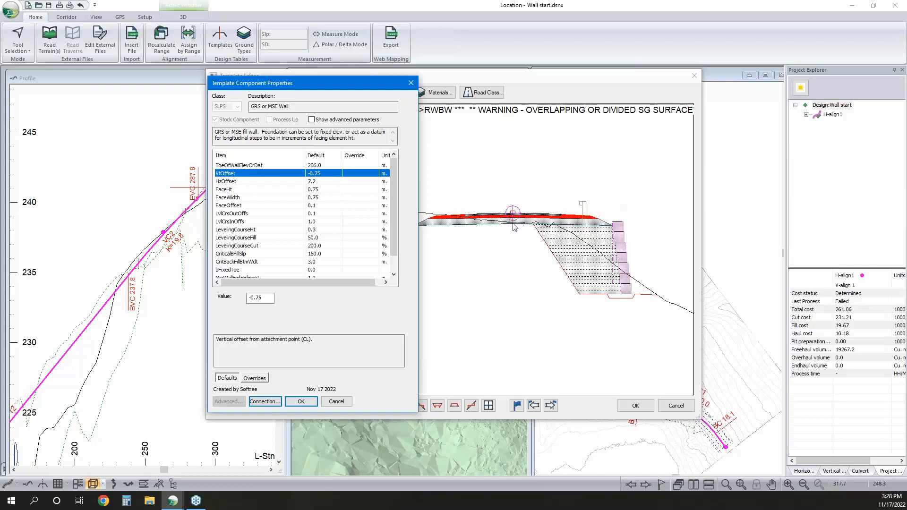
left_click(312, 182)
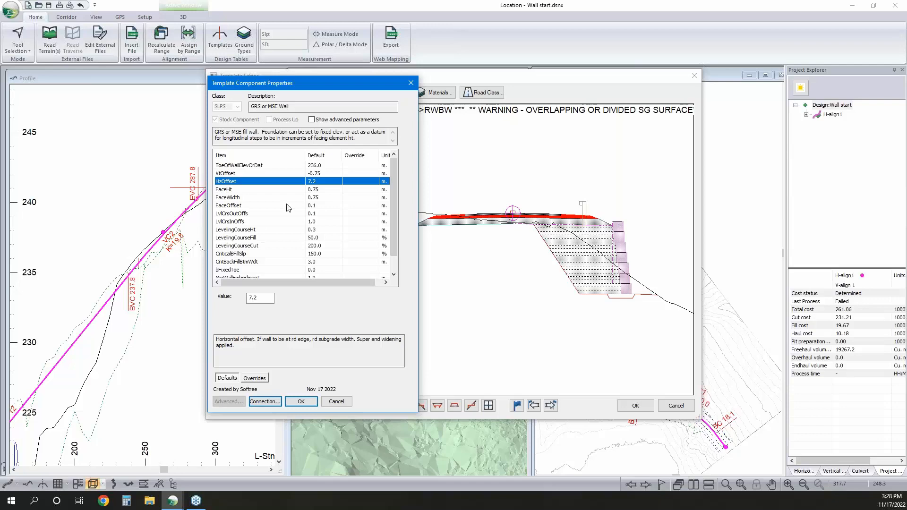
left_click(311, 190)
left_click(311, 197)
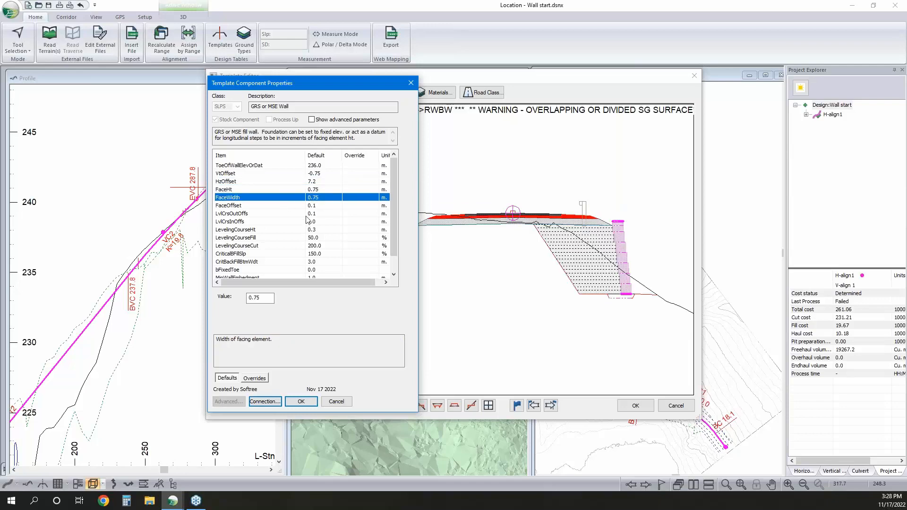
left_click(311, 206)
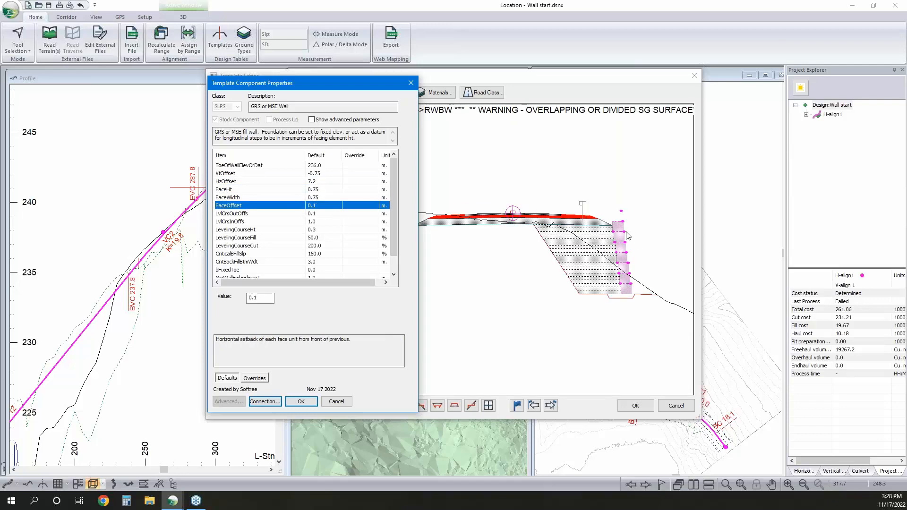
left_click(300, 230)
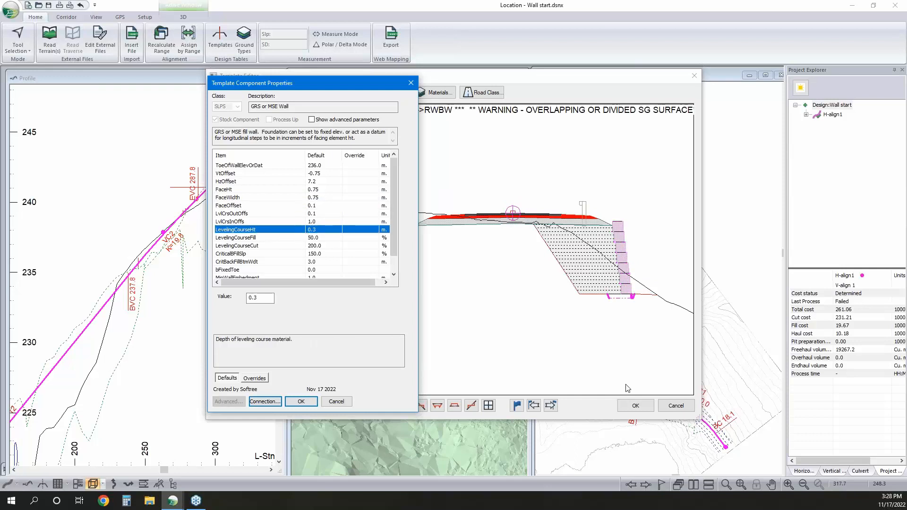
left_click(316, 255)
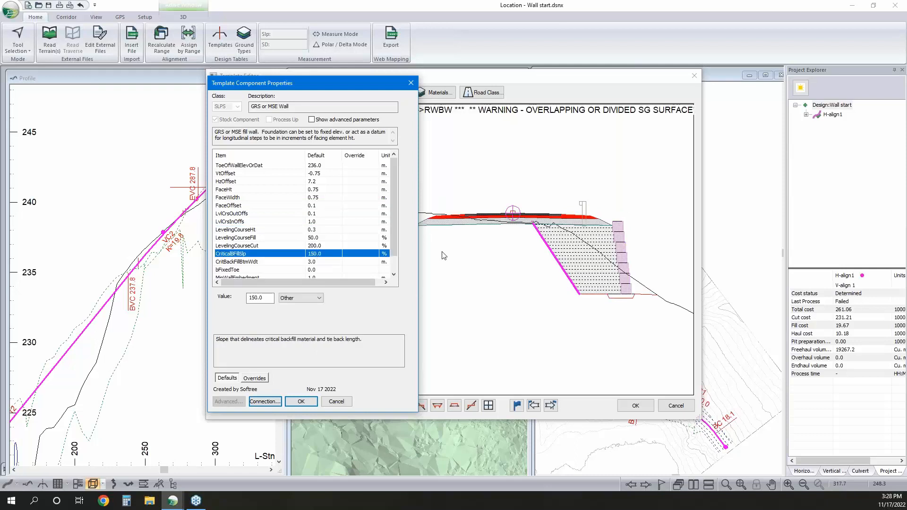
left_click(318, 262)
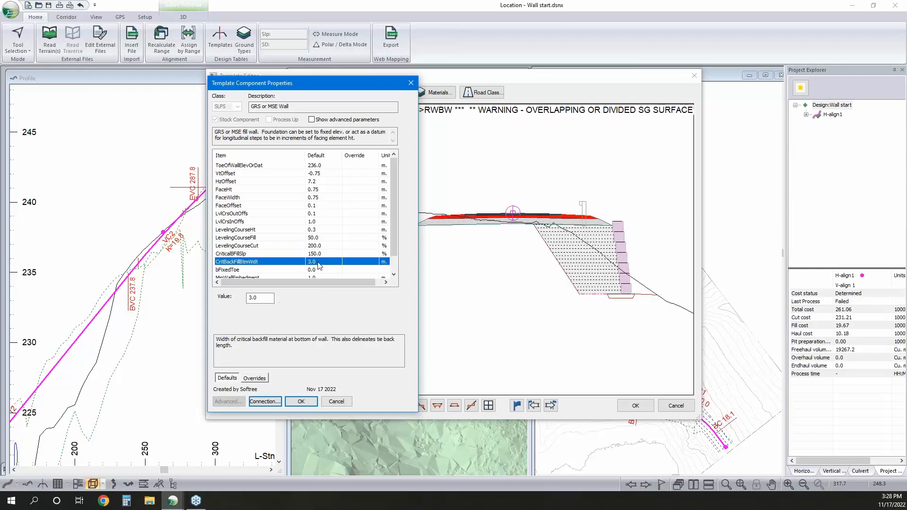
scroll(290, 235, "down", 1)
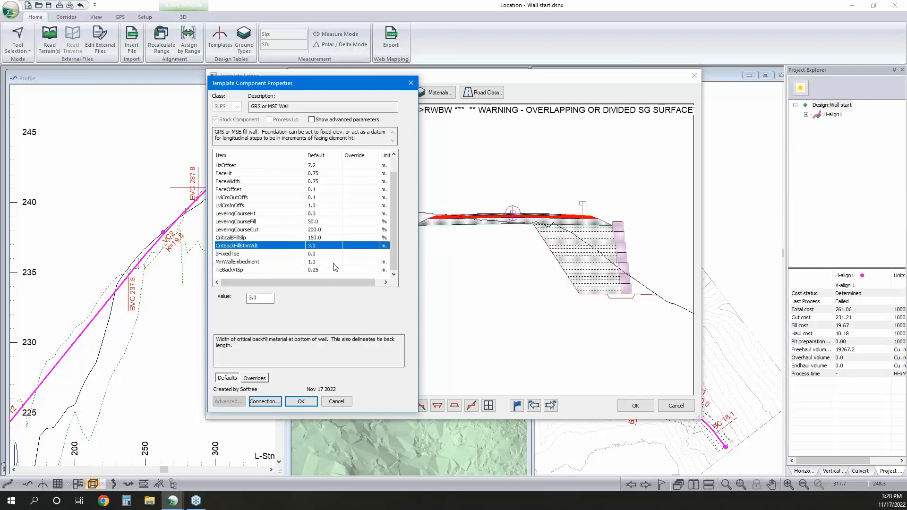
left_click(312, 405)
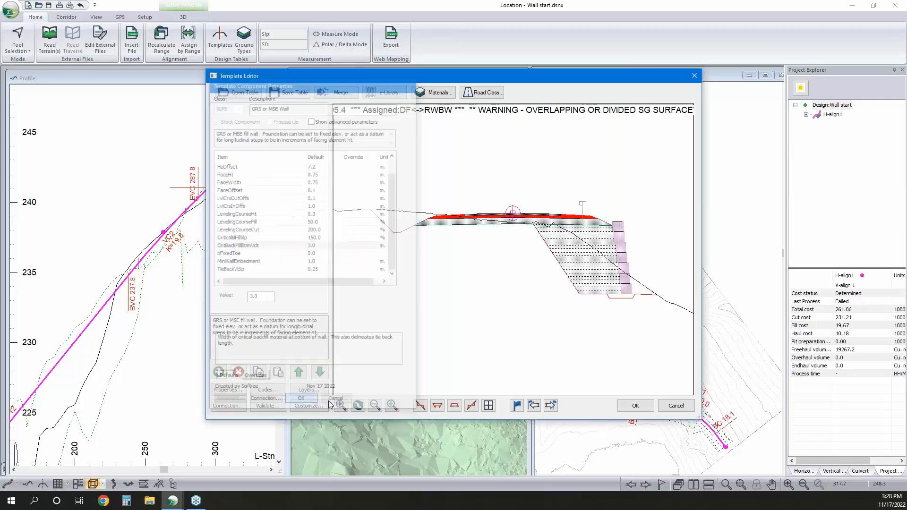
Accept the template table edits and replace the block wall on the right from station 277 to 327 with RWGR Rural w GRS Wall
left_click(636, 406)
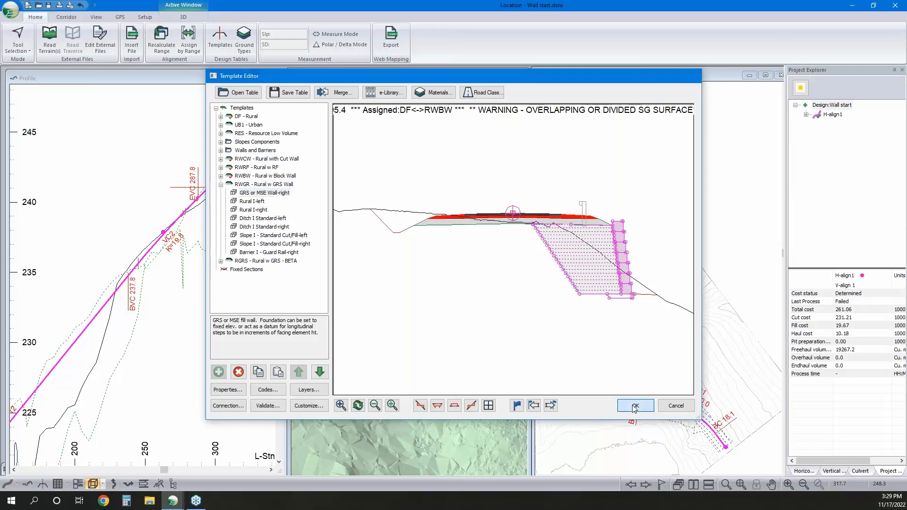
left_click(497, 282)
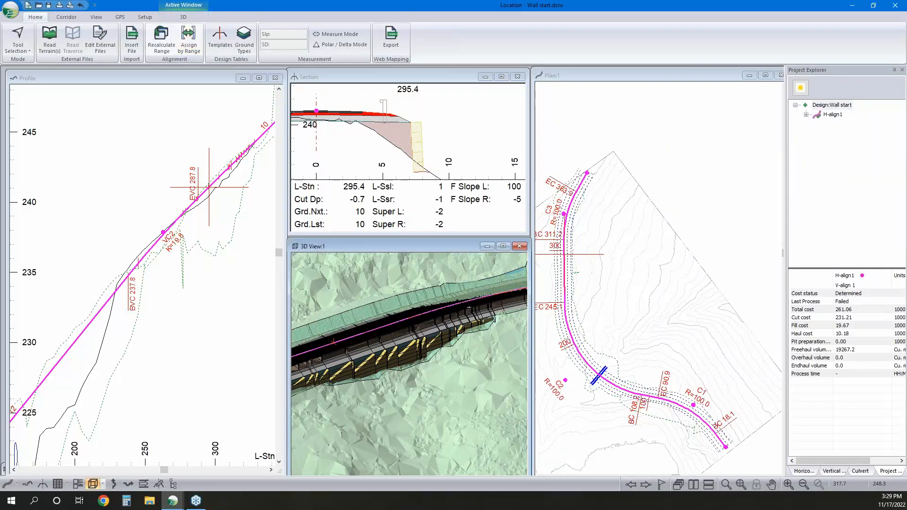
left_click(189, 40)
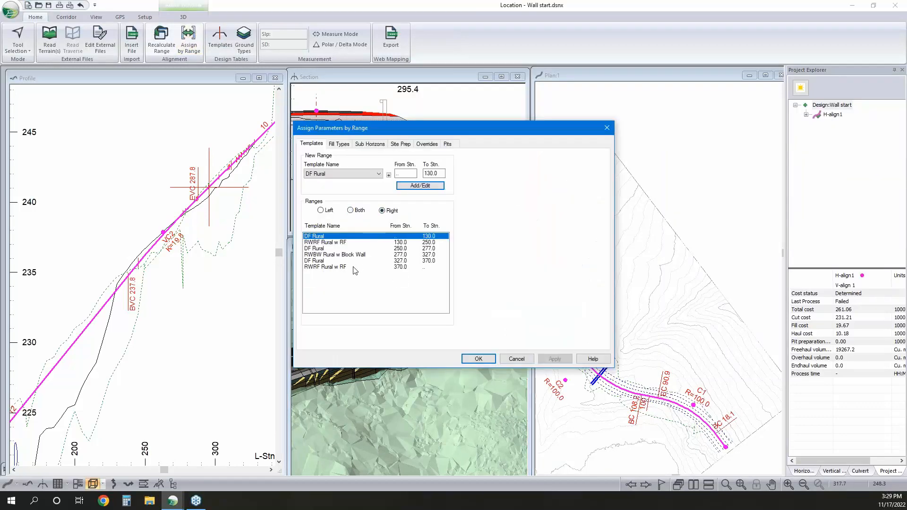
left_click(356, 268)
left_click(353, 256)
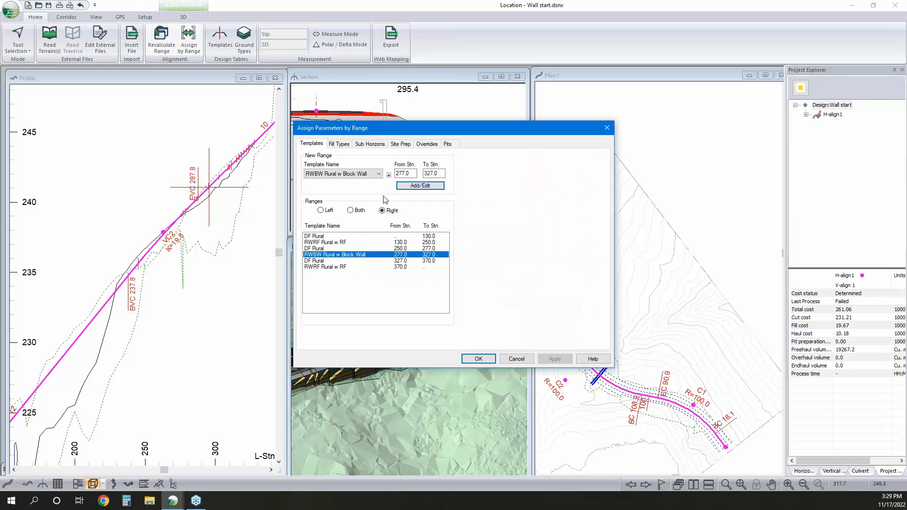
left_click(368, 174)
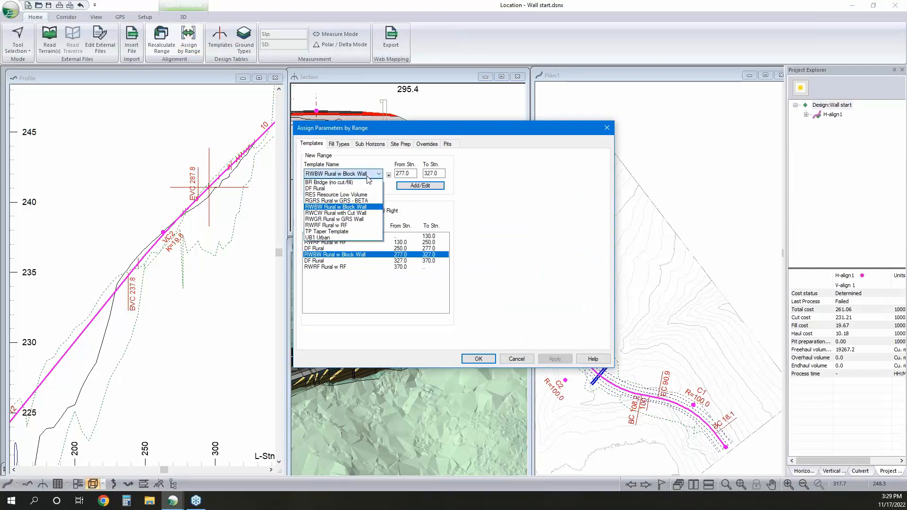
left_click(359, 220)
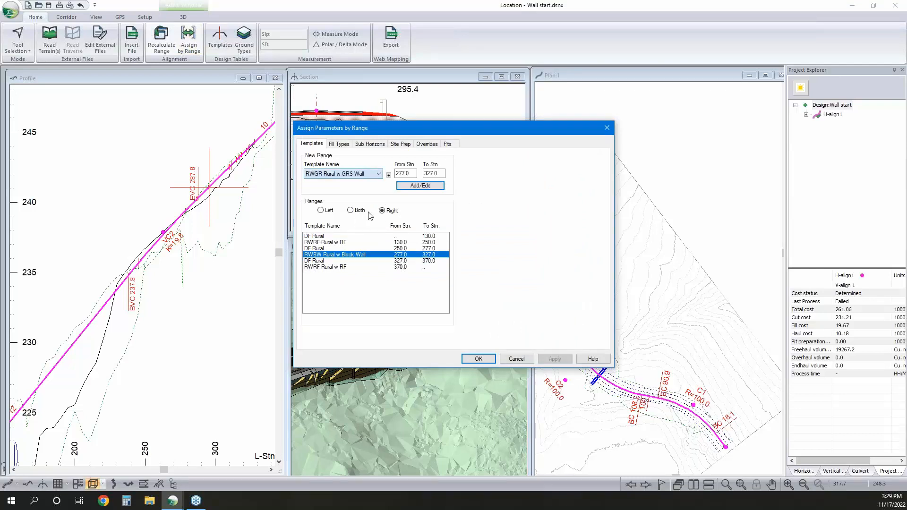
left_click(420, 185)
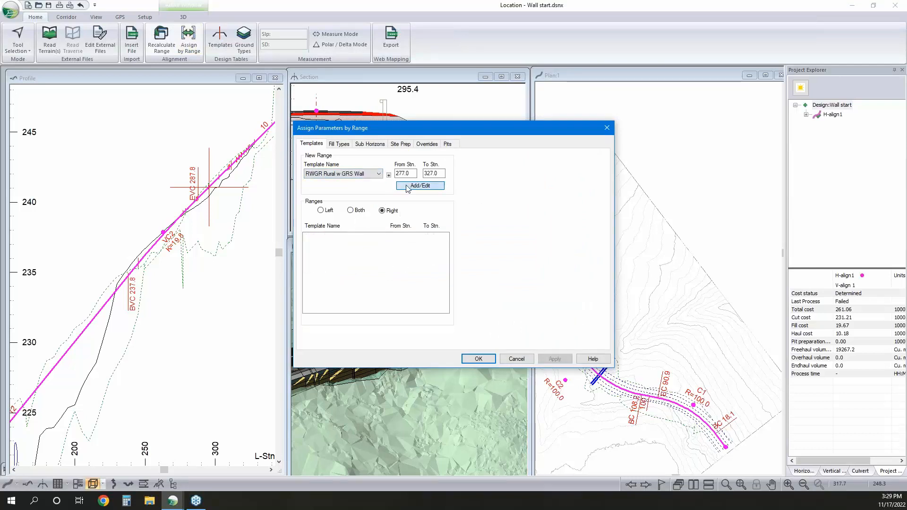
left_click(478, 359)
Inspect the GRS wall along the road in the 3D view from different angles and distances
left_click(487, 282)
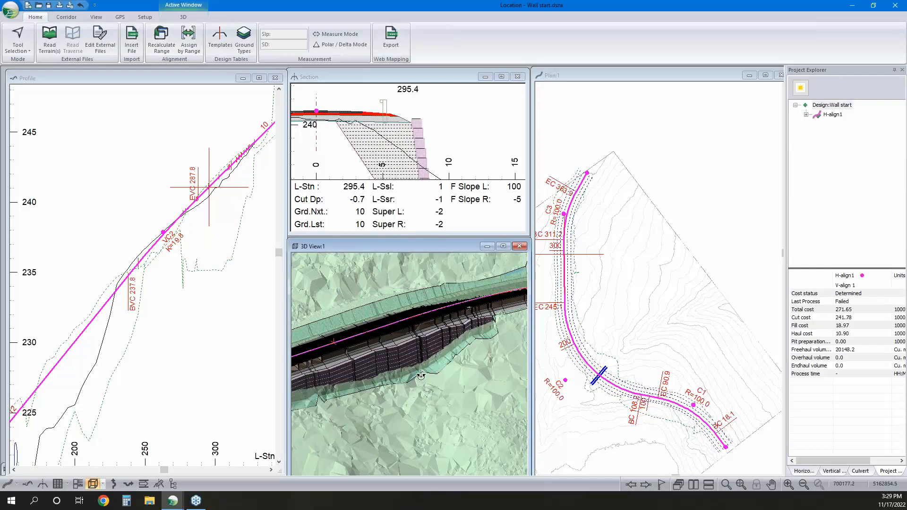
left_click_drag(421, 377, 424, 353)
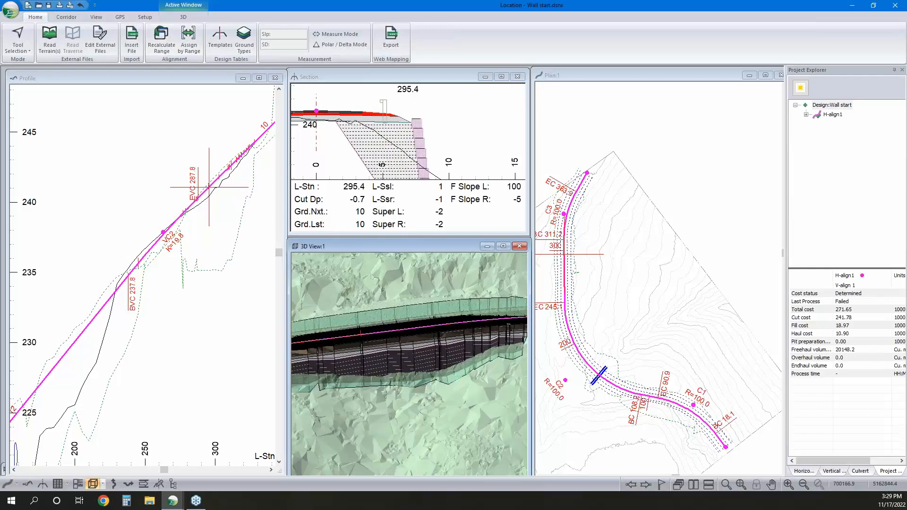
scroll(449, 369, "down", 3)
scroll(405, 368, "up", 1)
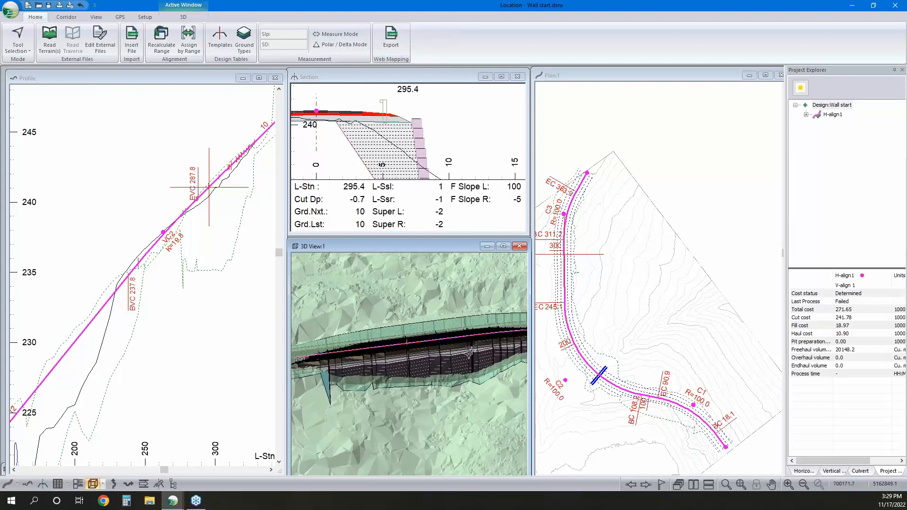
scroll(510, 341, "up", 2)
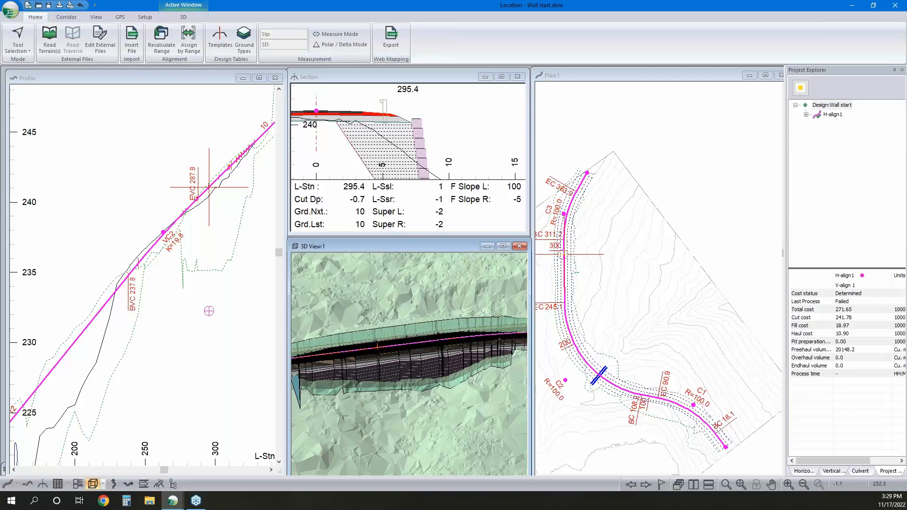
Auto-generate report points at fixed intervals with a spacing of 0.5 from station 277 to 327
left_click(66, 17)
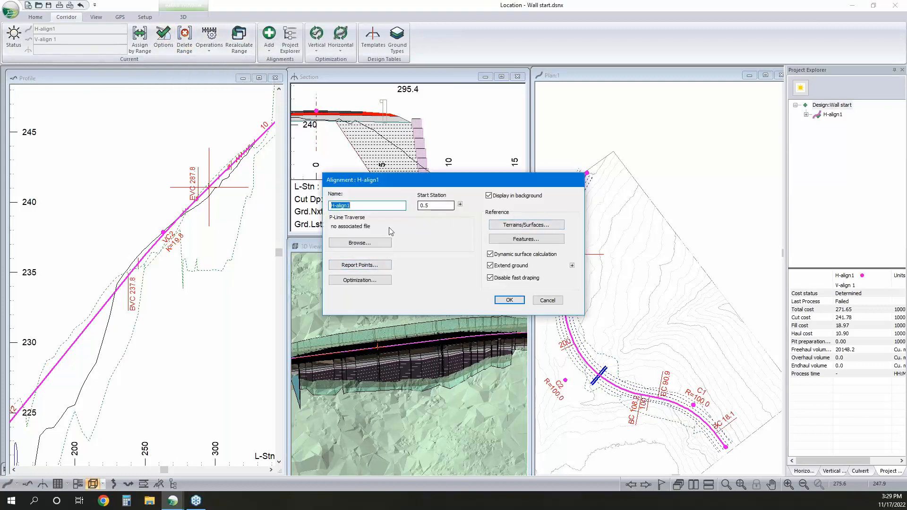
left_click(548, 302)
left_click(209, 40)
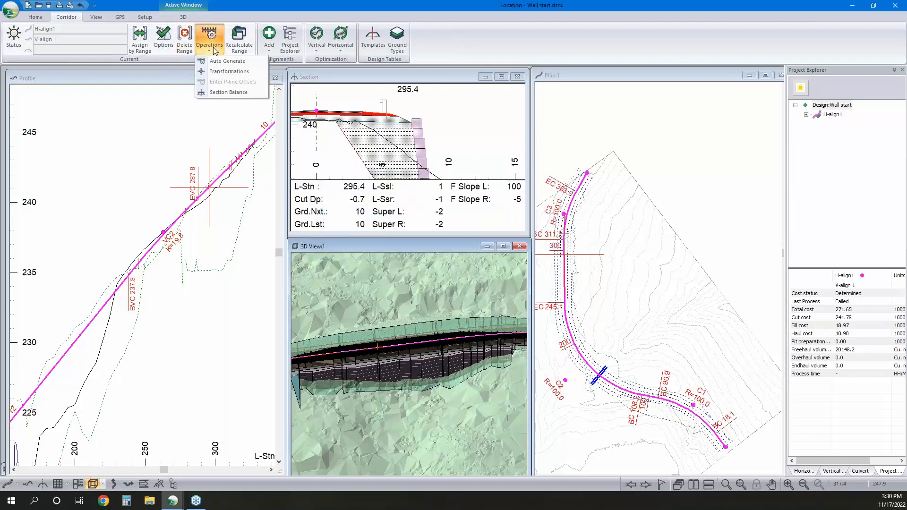
left_click(227, 61)
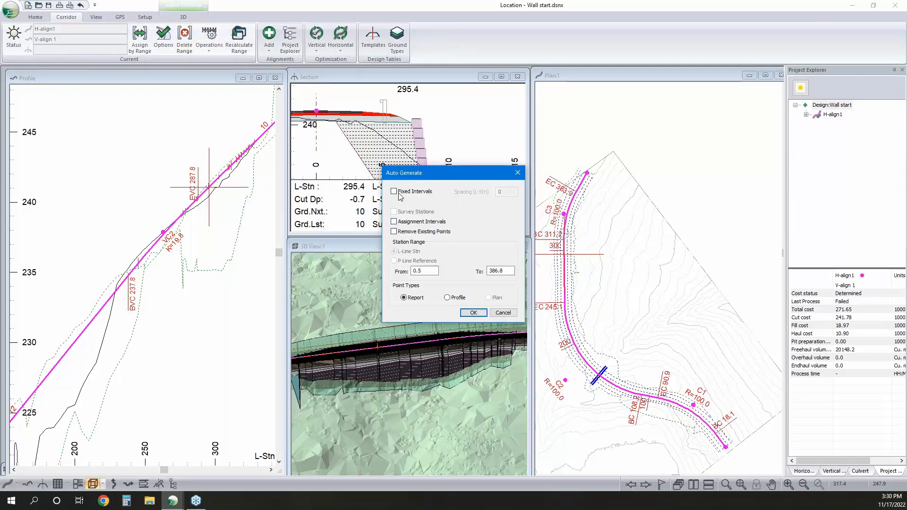
left_click(394, 191)
double_click(500, 192)
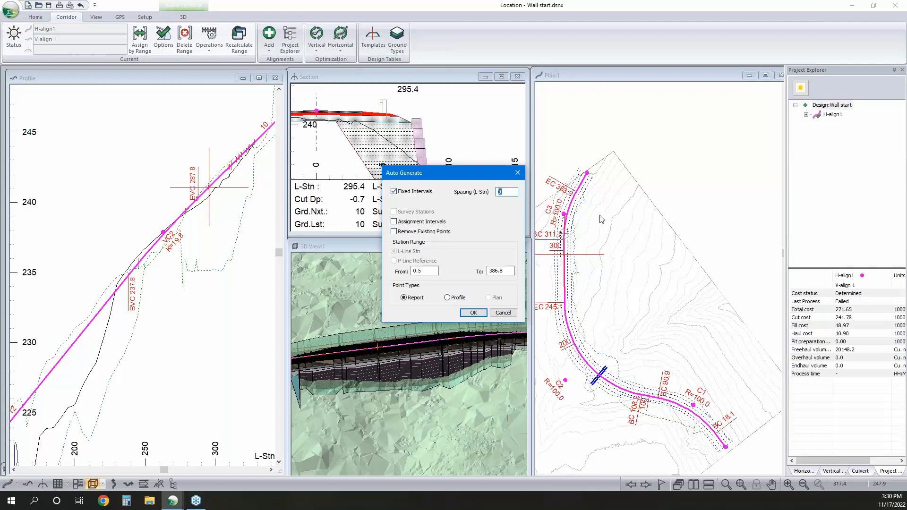
type(".5")
double_click(418, 271)
type("277")
key("Tab")
type("32")
left_click(474, 314)
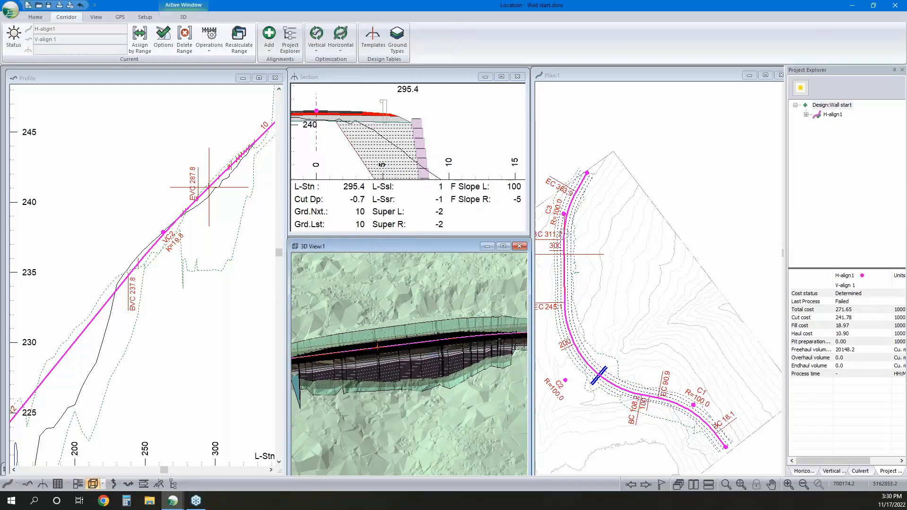
Inspect the GRS wall's steps and toe in the 3D view with the denser report points
scroll(385, 367, "up", 4)
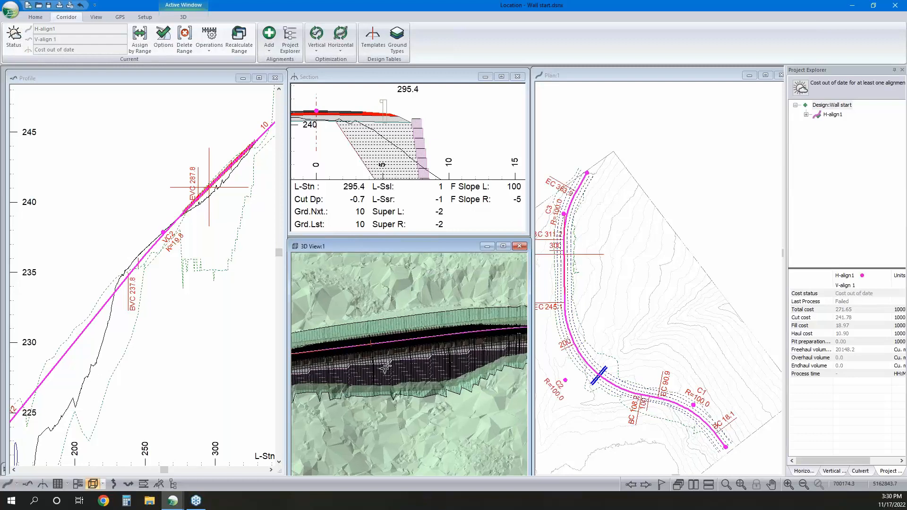
scroll(439, 376, "down", 2)
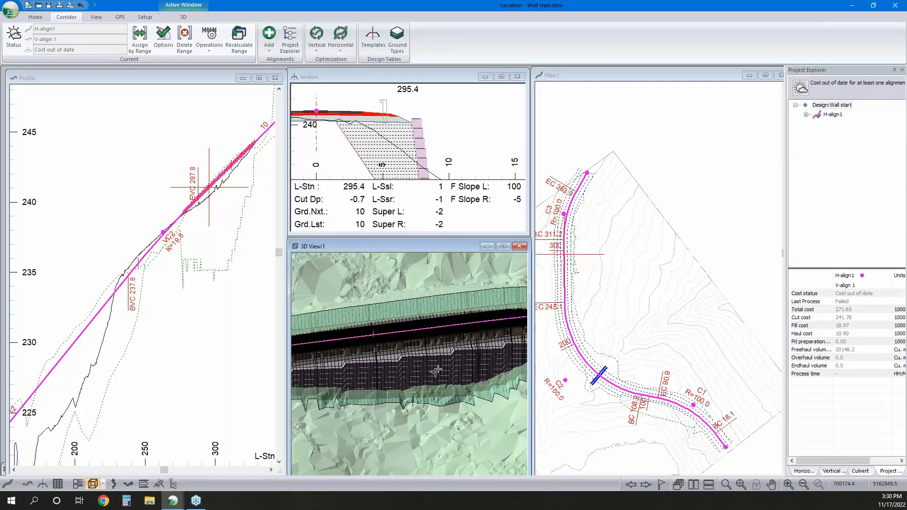
scroll(373, 384, "up", 2)
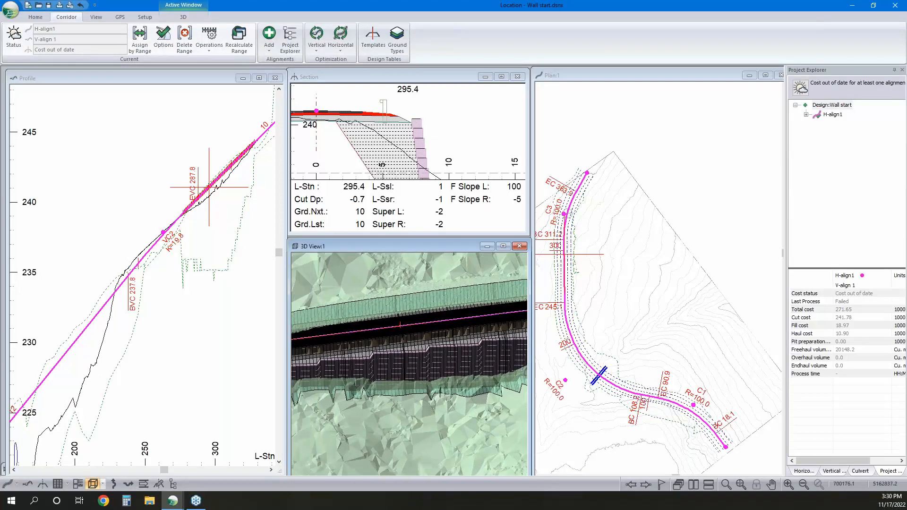
middle_click_drag(357, 388, 388, 391)
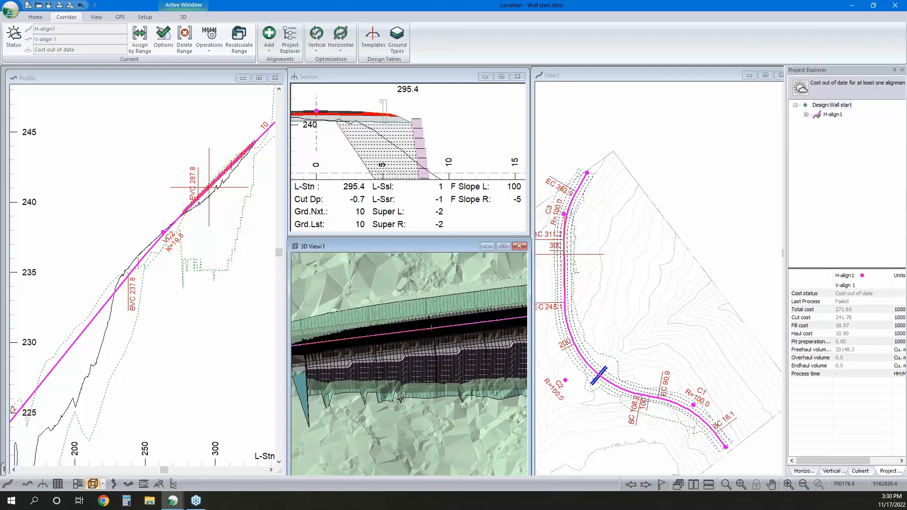
Add the template code LVL2R to the codes displayed in the profile window and apply the window options
right_click(216, 232)
left_click(253, 307)
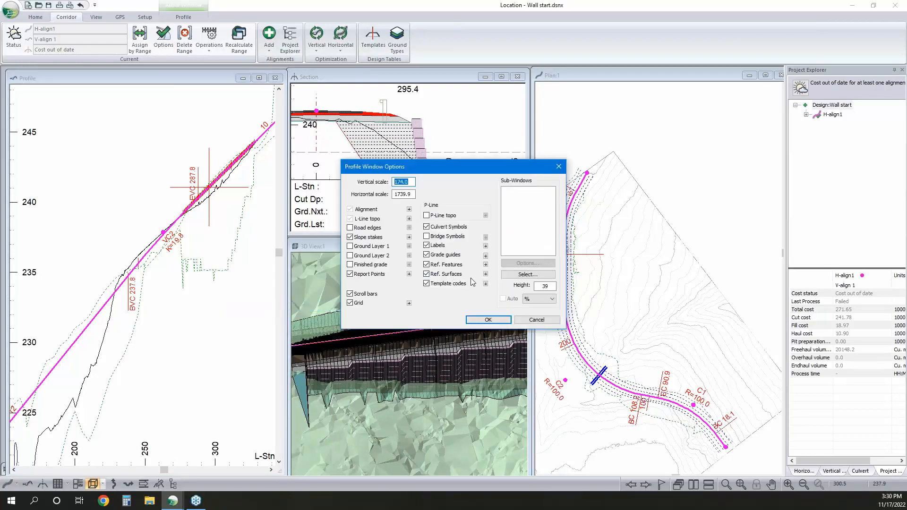
left_click(485, 284)
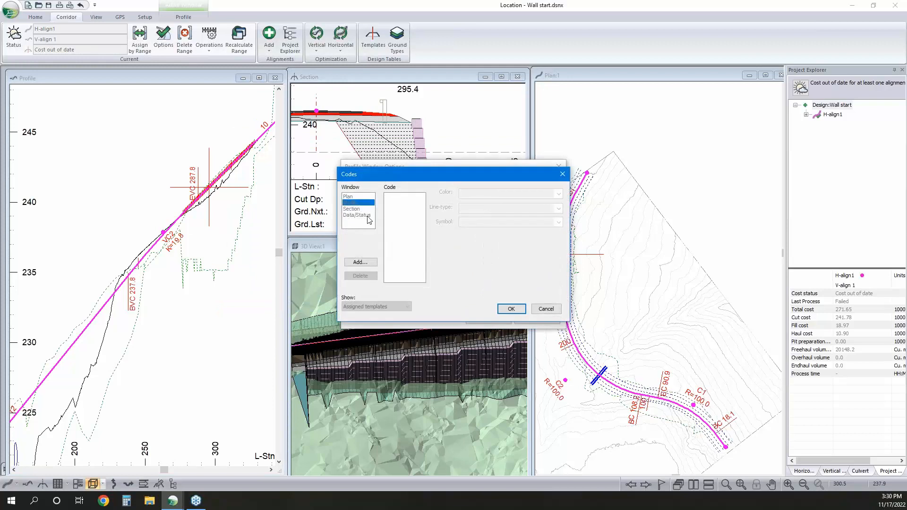
left_click(360, 262)
scroll(427, 269, "down", 6)
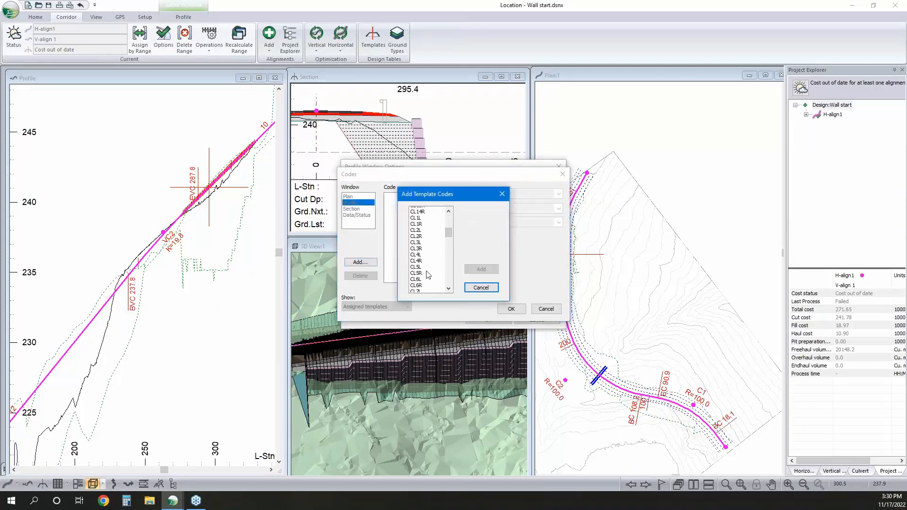
scroll(427, 277, "down", 4)
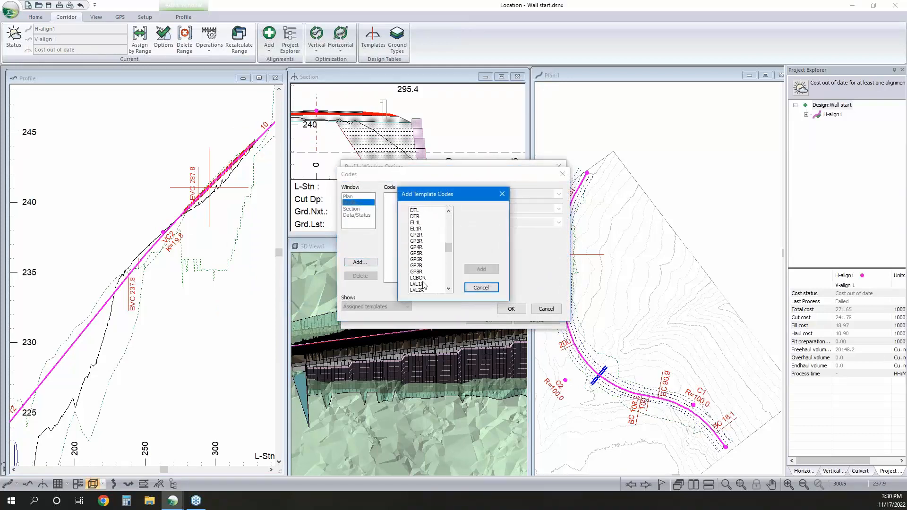
scroll(421, 291, "down", 3)
left_click(423, 272)
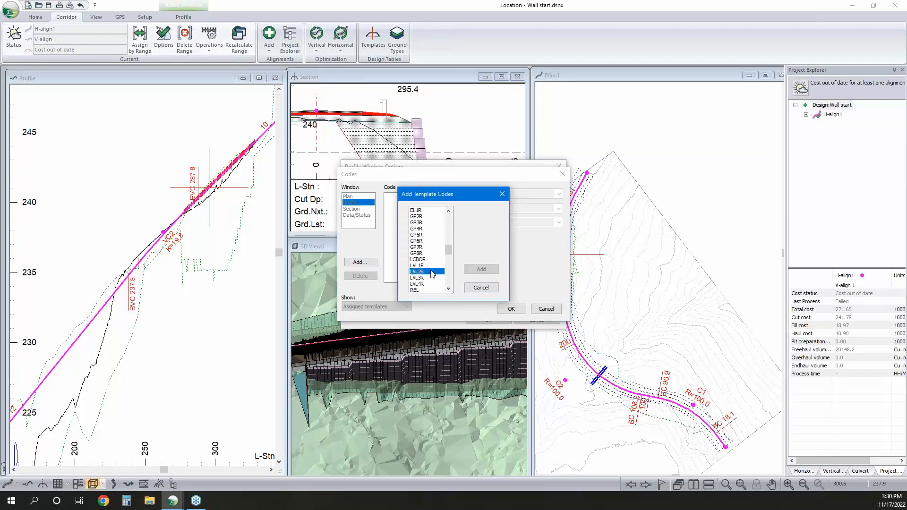
left_click(480, 269)
left_click(511, 309)
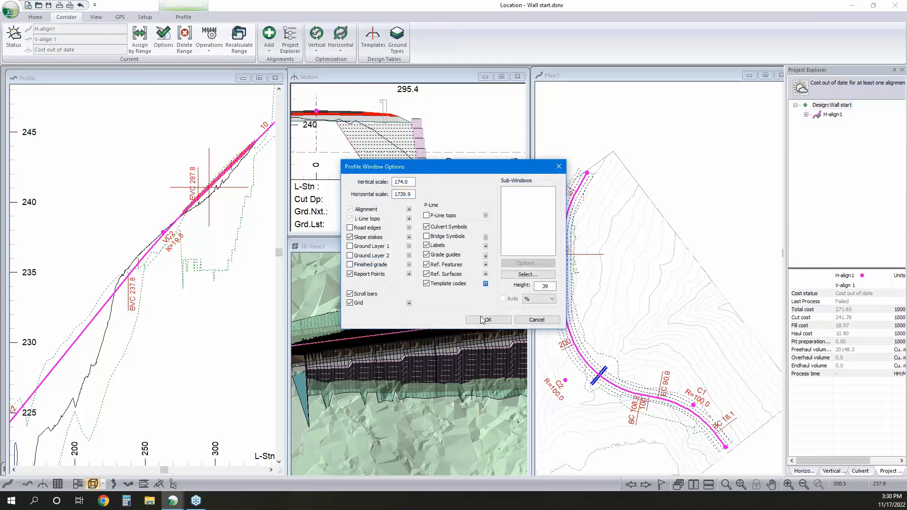
left_click(483, 320)
left_click(470, 283)
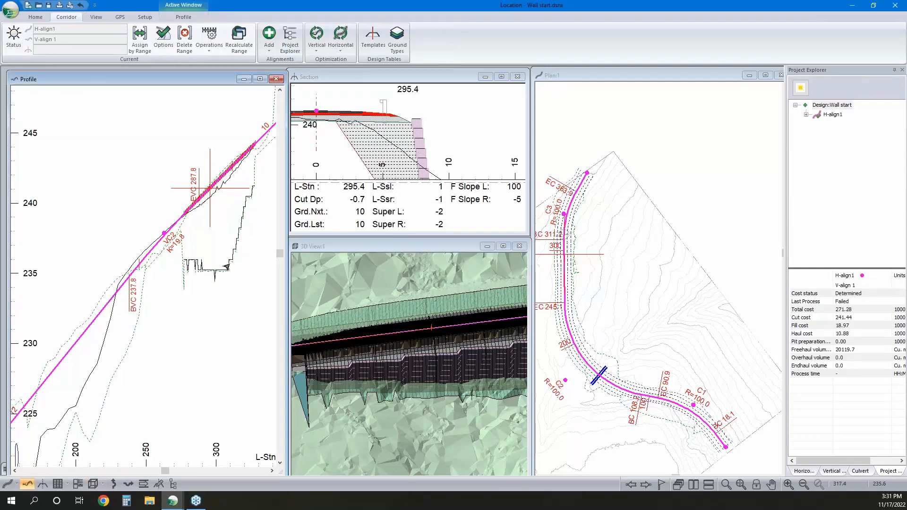
Examine the stepped LVL2R line along the wall in the profile, including its station and elevation
scroll(215, 284, "up", 3)
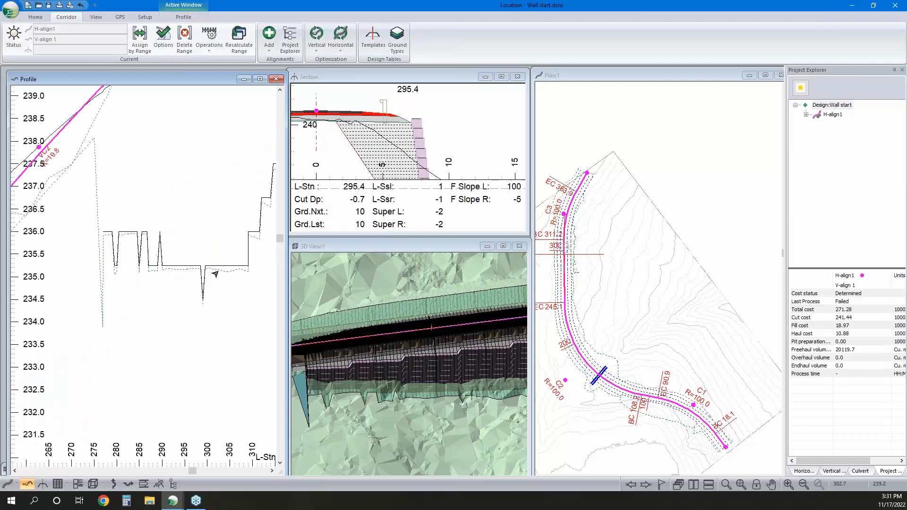
scroll(144, 244, "down", 3)
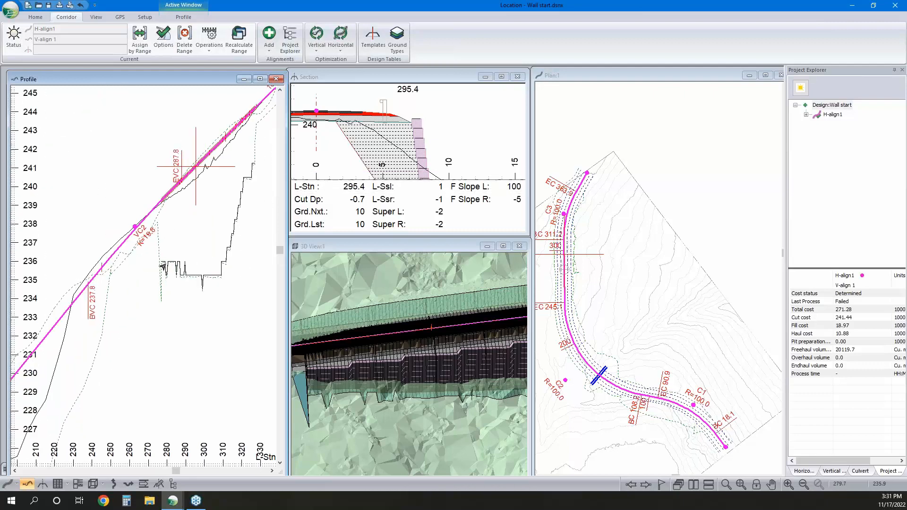
mouse_move(166, 266)
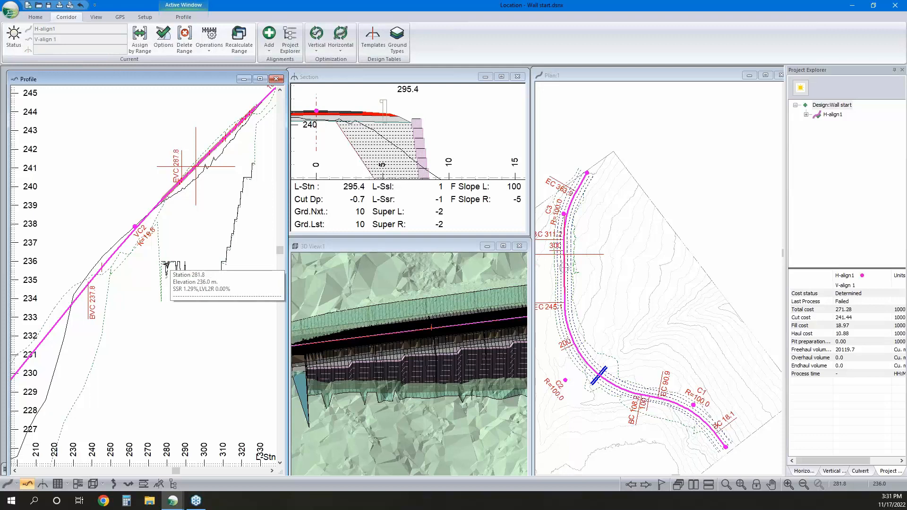
scroll(167, 266, "up", 3)
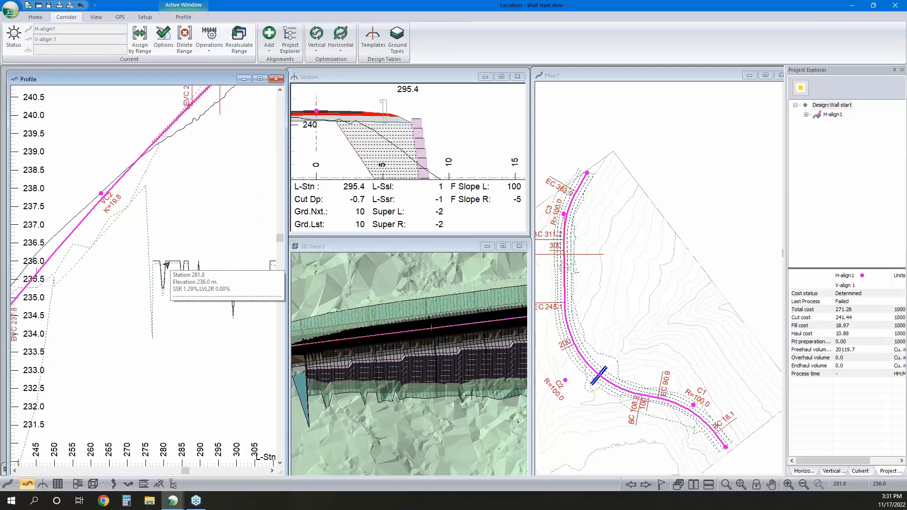
scroll(166, 266, "down", 2)
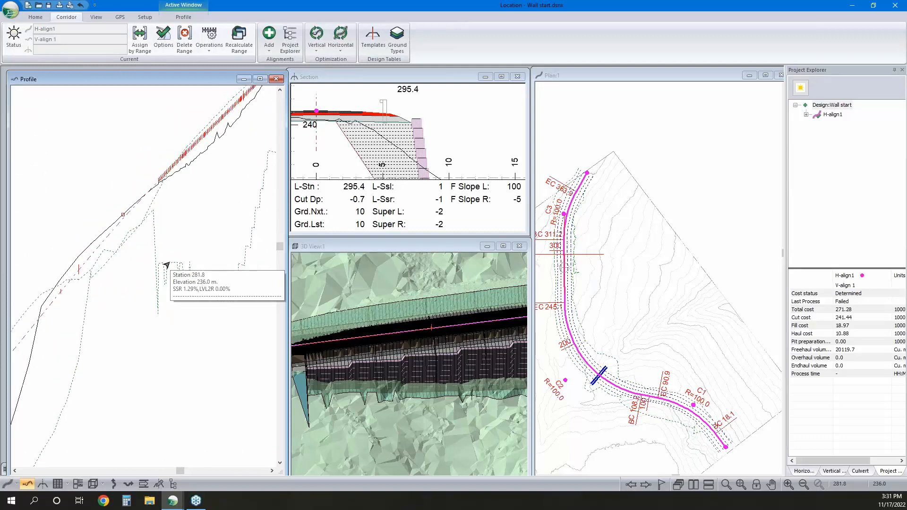
Set bFixedToe to 1 for the GRS or MSE Wall-right component of the RWGR template
left_click(372, 44)
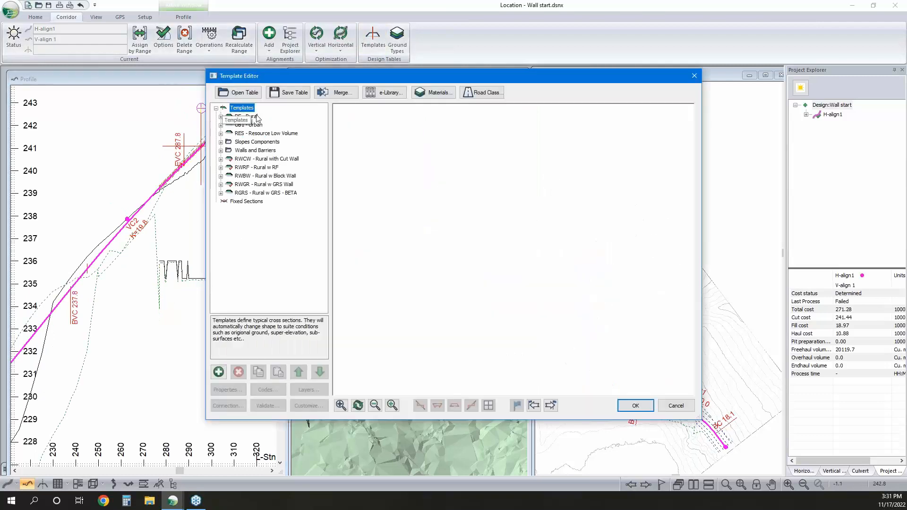
left_click(243, 186)
left_click(221, 185)
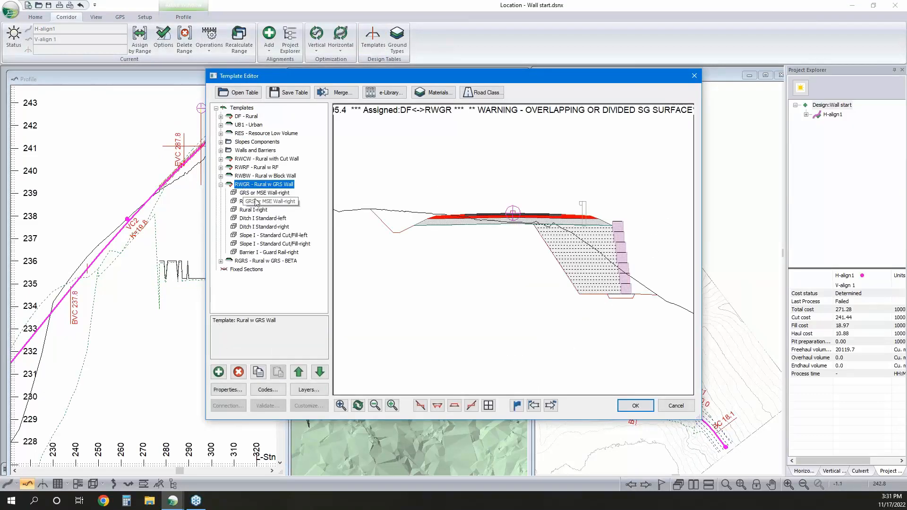
left_click(258, 195)
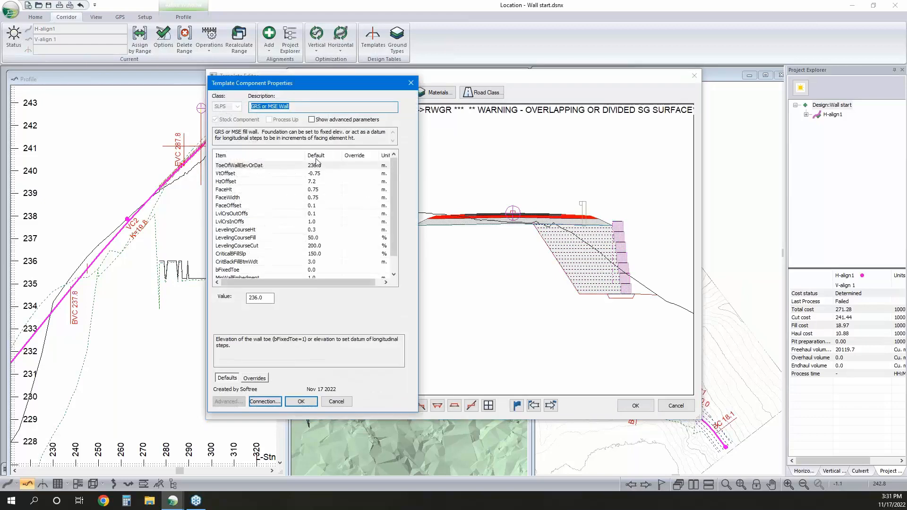
left_click(314, 166)
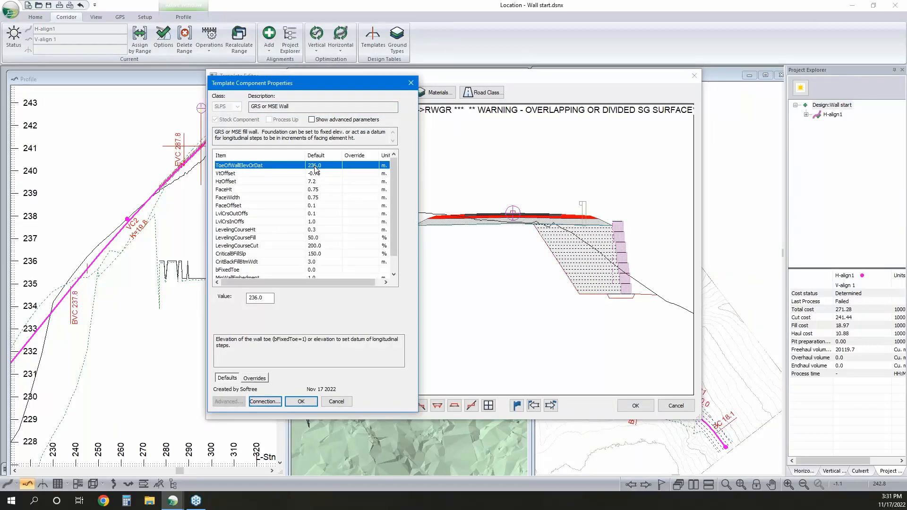
left_click(316, 270)
double_click(257, 297)
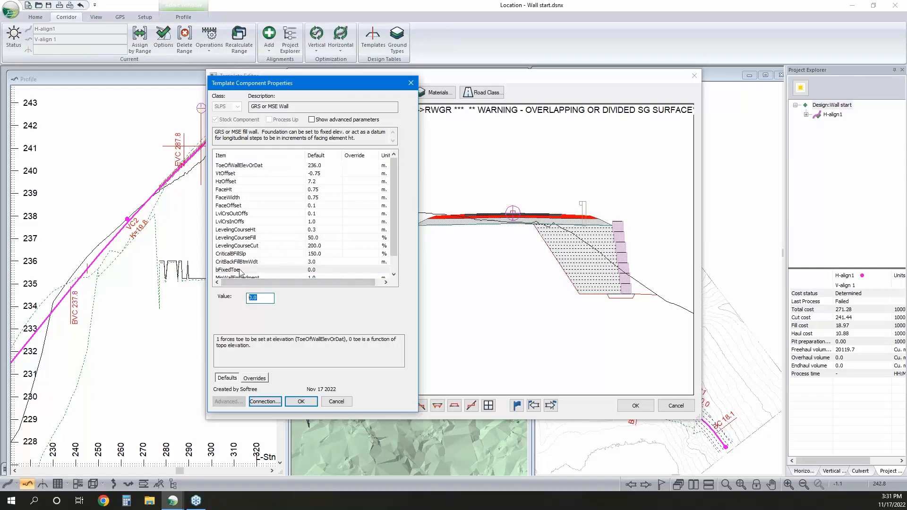
type("1")
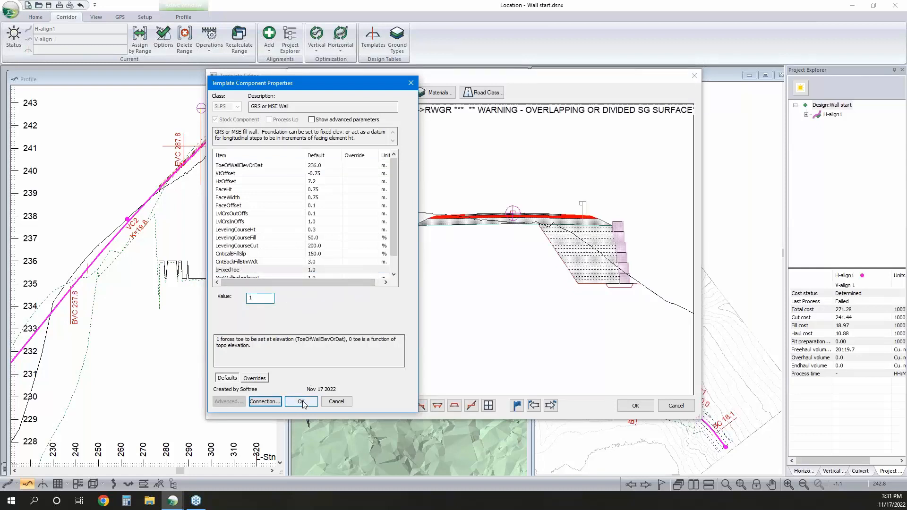
left_click(301, 402)
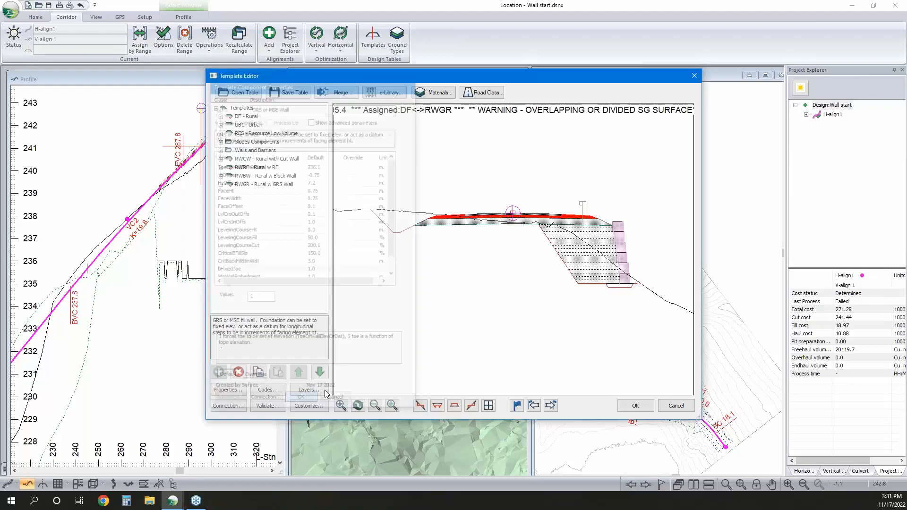
Accept the template table edits and inspect the fixed-toe wall in the 3D view
left_click(635, 406)
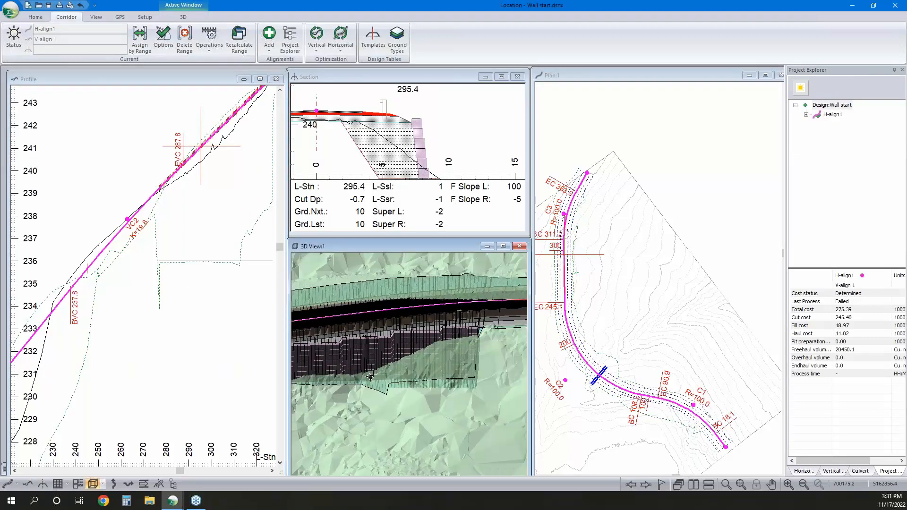
mouse_move(370, 376)
scroll(406, 364, "up", 2)
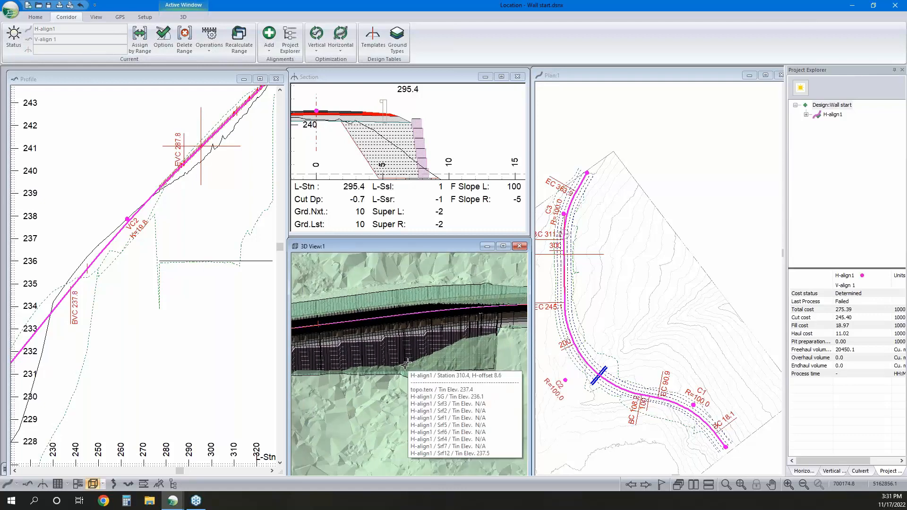
scroll(407, 371, "down", 2)
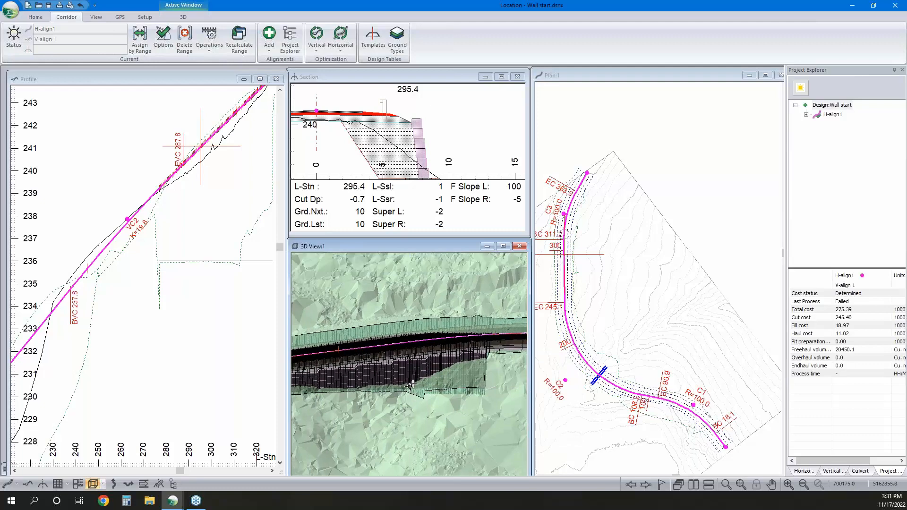
Add a bFixedToe (Right) range override at station 318 that uses the default value
left_click(137, 42)
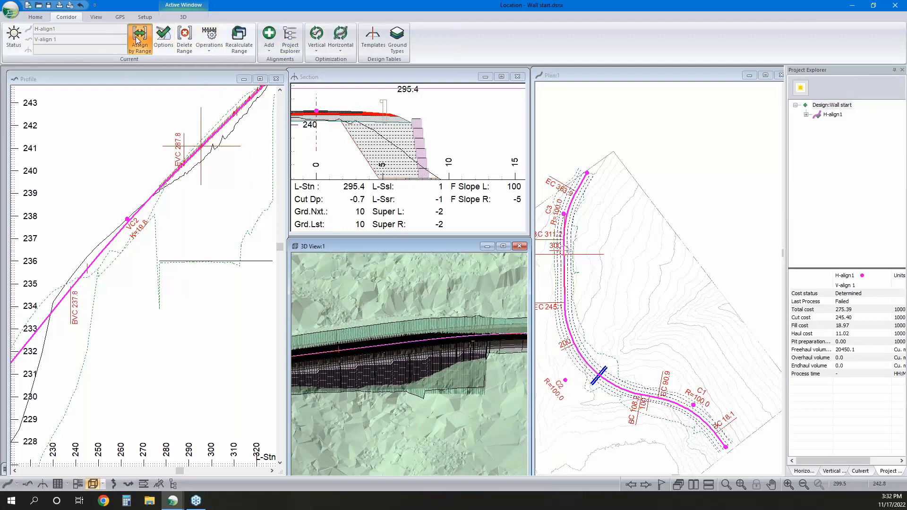
left_click(420, 143)
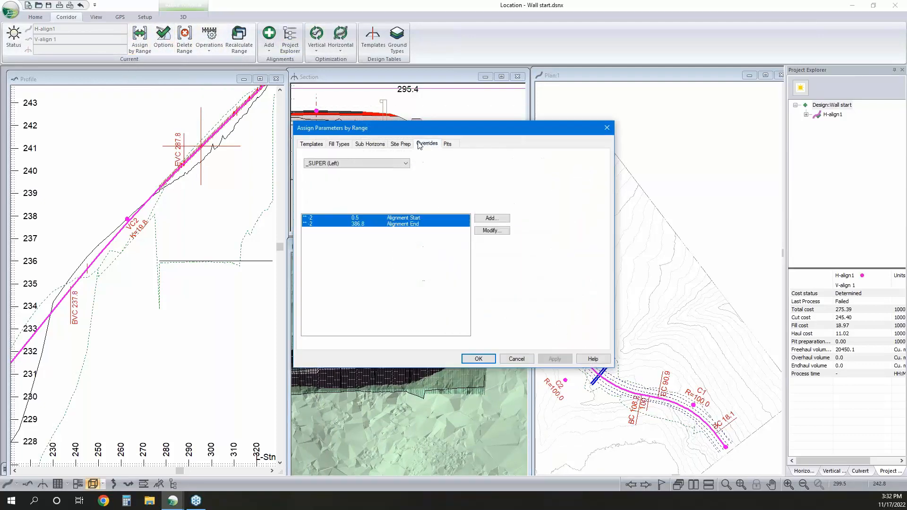
left_click(365, 163)
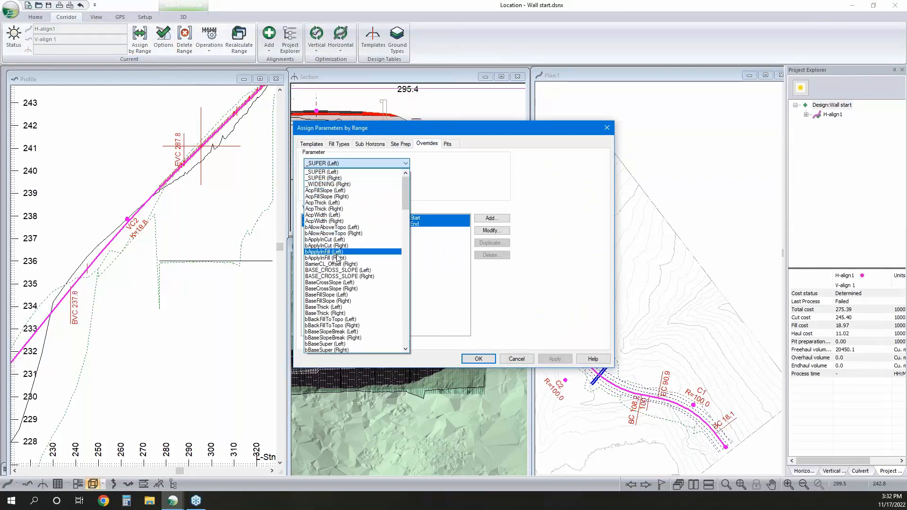
scroll(338, 247, "down", 3)
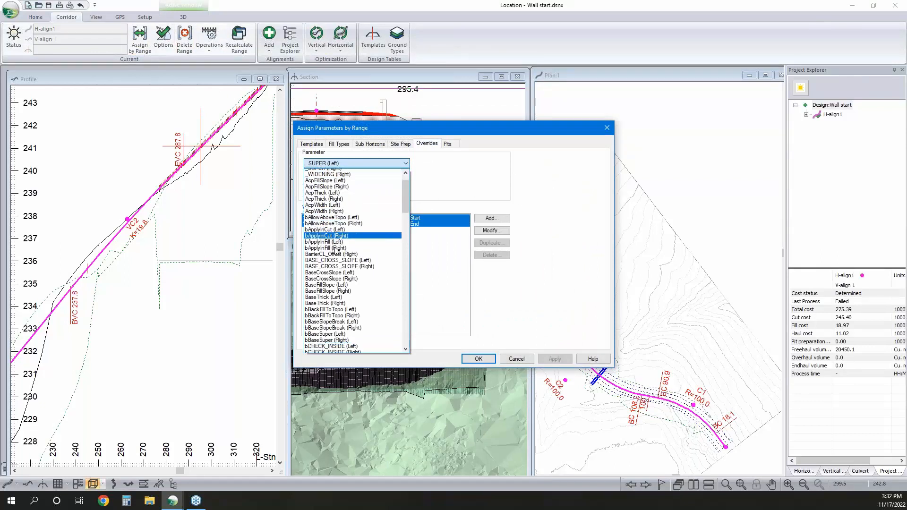
scroll(340, 291, "down", 3)
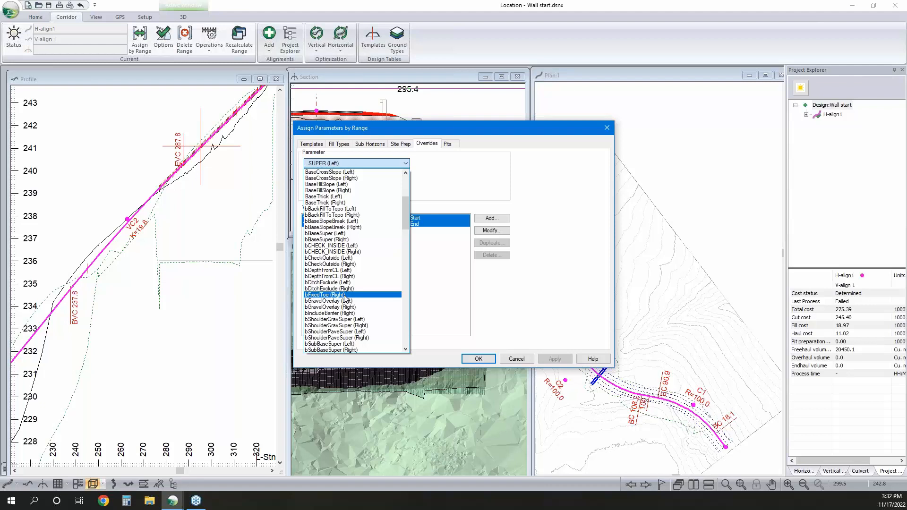
left_click(345, 295)
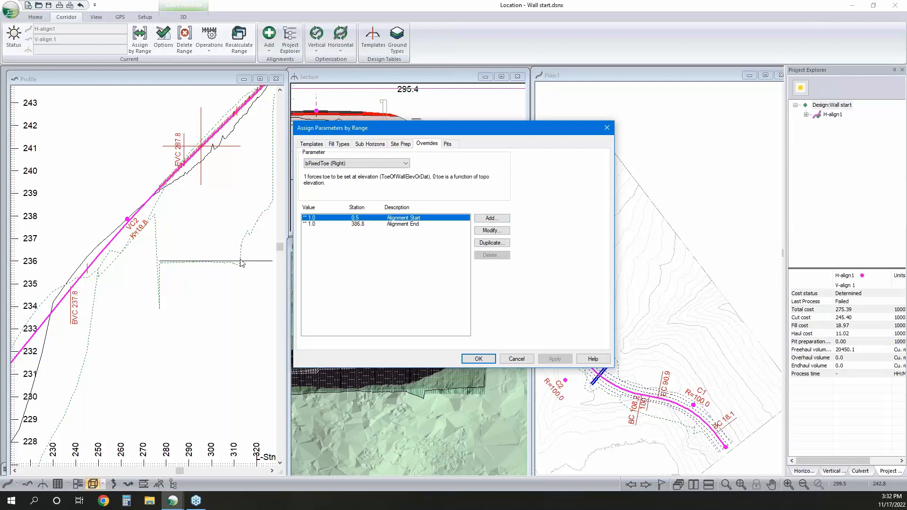
left_click(491, 218)
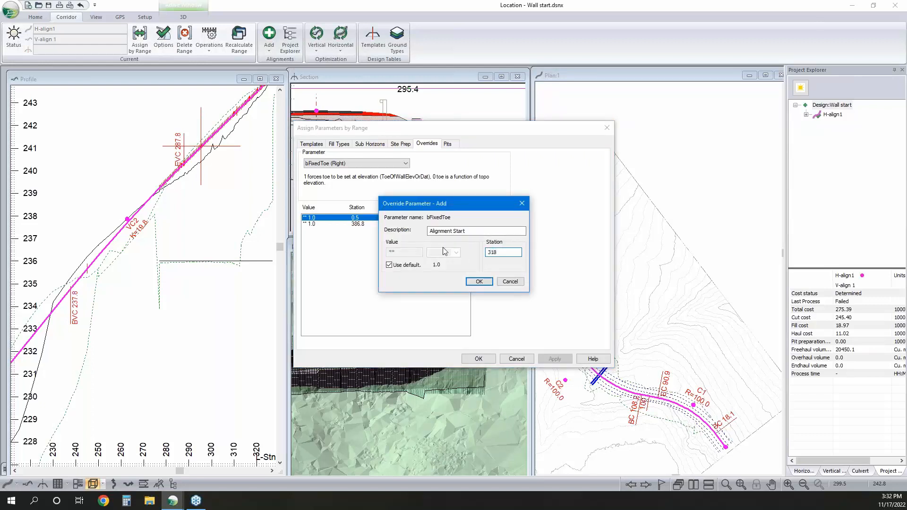
left_click(478, 281)
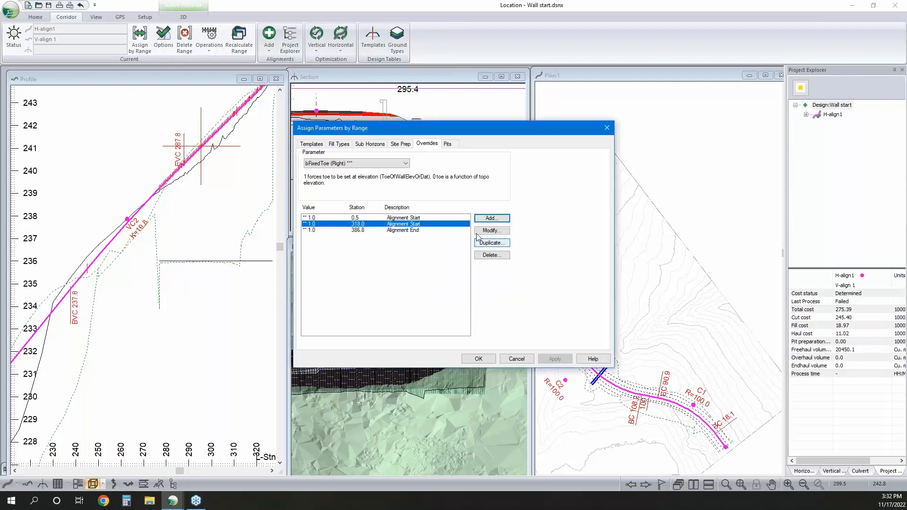
Add another bFixedToe (Right) override with value 0.00 at station 318.1
left_click(497, 219)
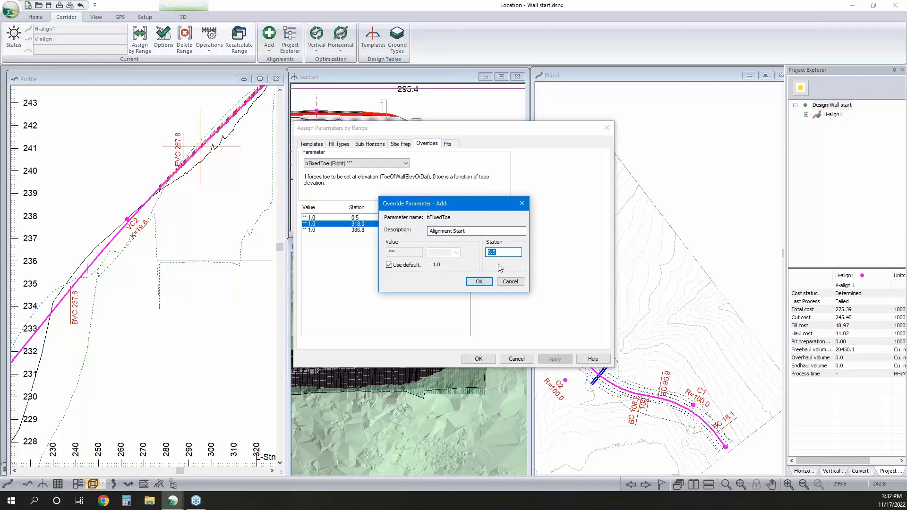
type("318.1")
left_click(389, 265)
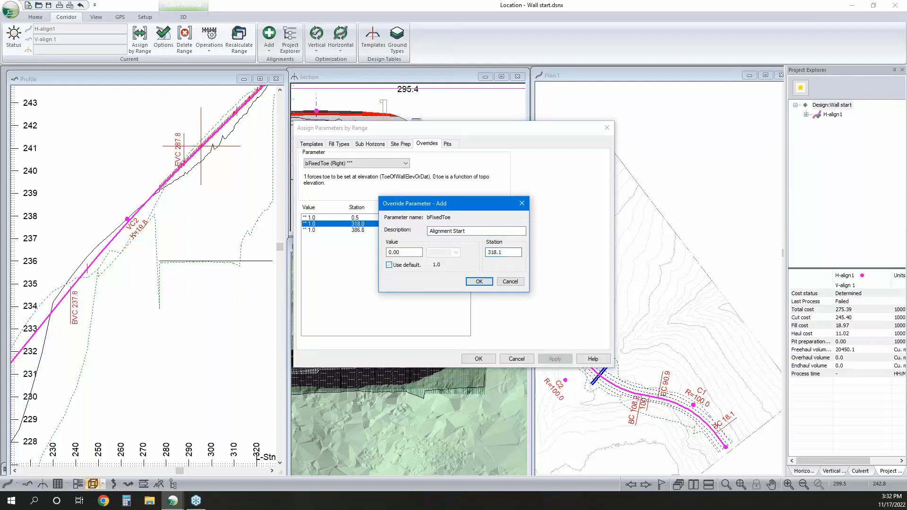
left_click(479, 282)
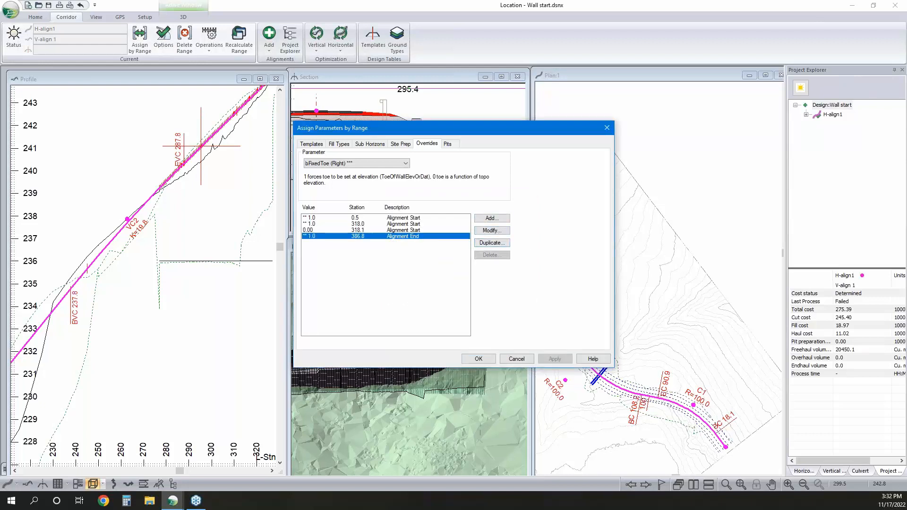
Set the bFixedToe (Right) override at the alignment end to 0.00 and accept the range parameters
left_click(492, 231)
left_click(388, 265)
type("0.00")
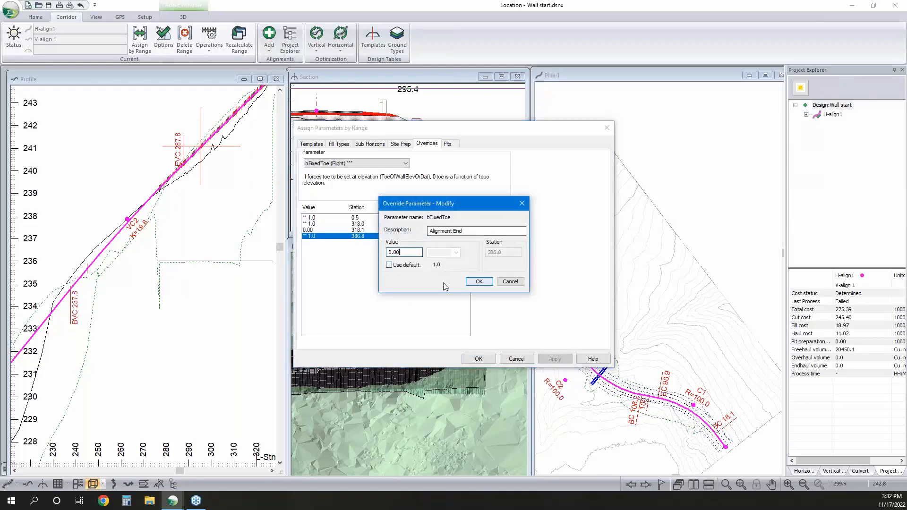
left_click(478, 282)
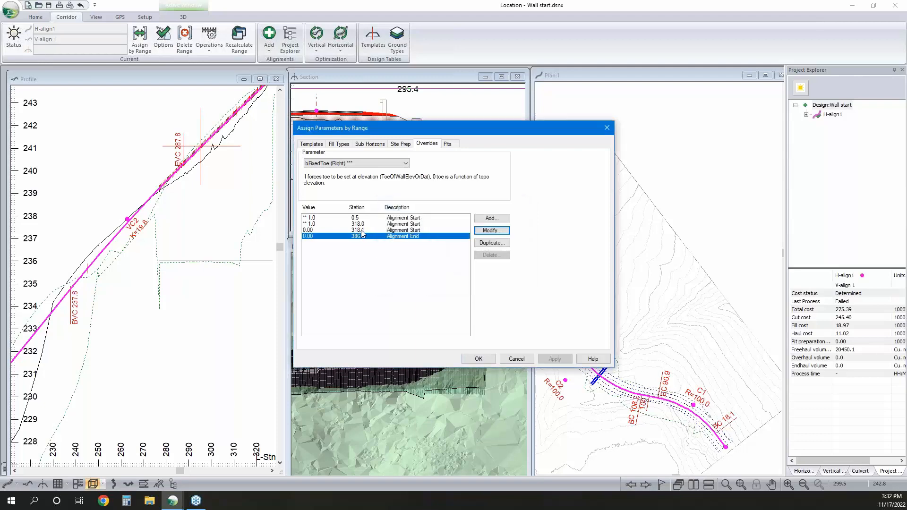
left_click(361, 230)
left_click(363, 237)
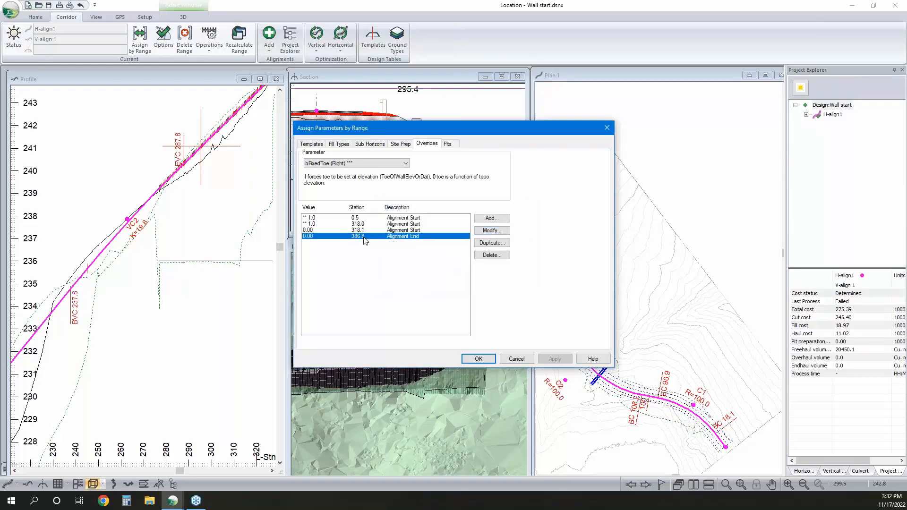
left_click(479, 358)
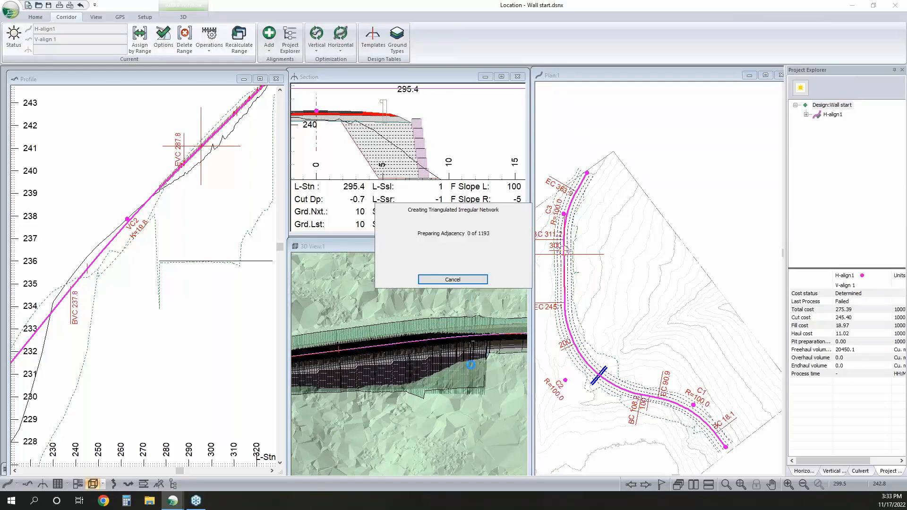
Examine the wall toe beyond station 318 in the profile and the 3D view
middle_click_drag(187, 189, 137, 245)
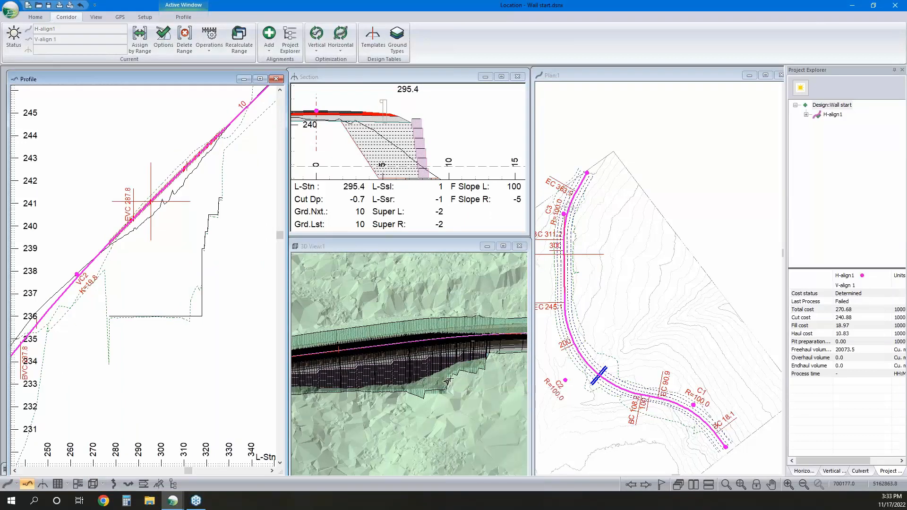
mouse_move(447, 381)
mouse_move(147, 419)
scroll(444, 352, "down", 2)
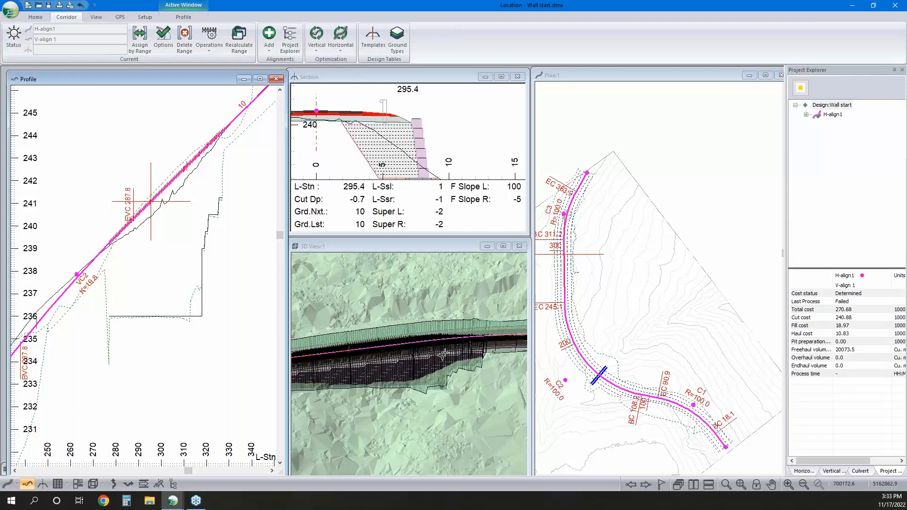
Open the multi-plot, set a D-size page and add the D_Size_Plan_Profile-3 chapter from the web library
left_click(78, 484)
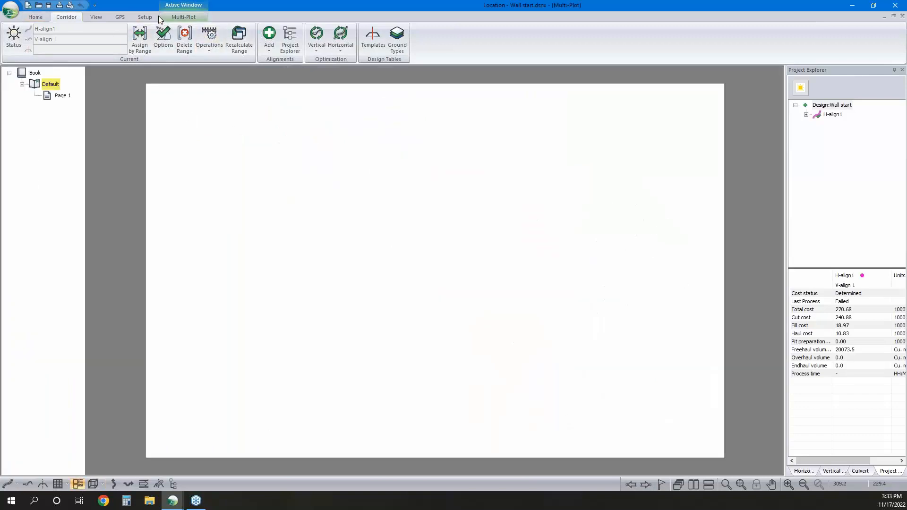
left_click(142, 18)
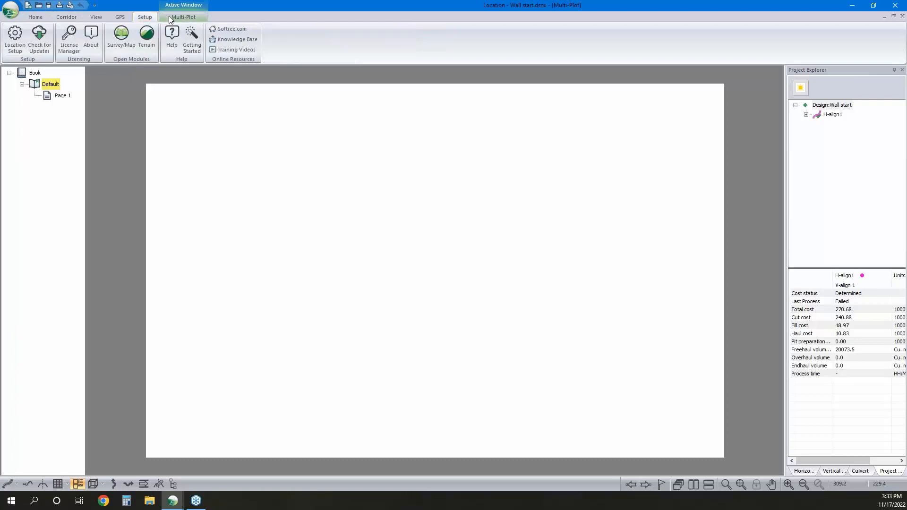
left_click(183, 17)
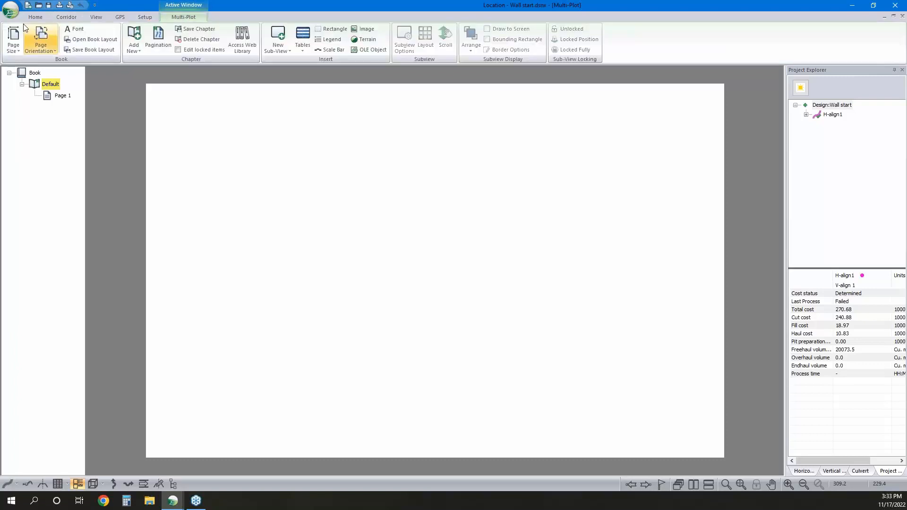
left_click(14, 38)
left_click(32, 125)
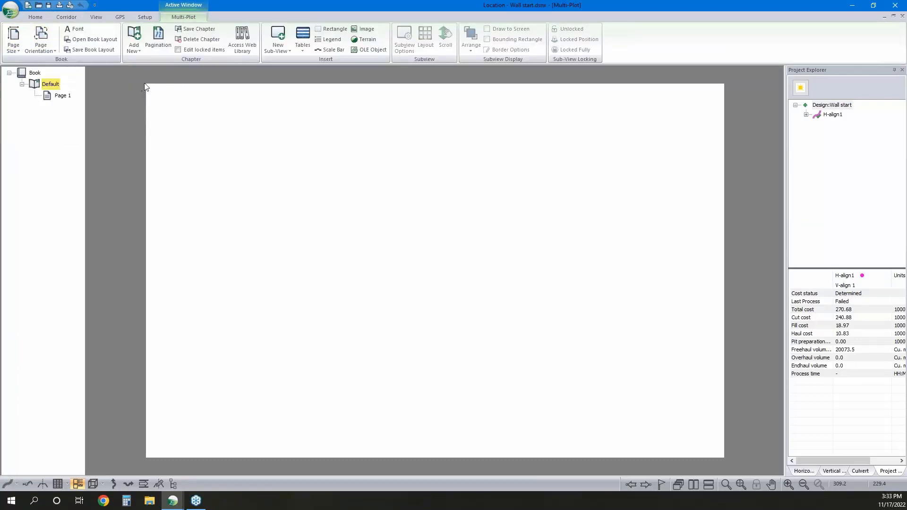
left_click(242, 40)
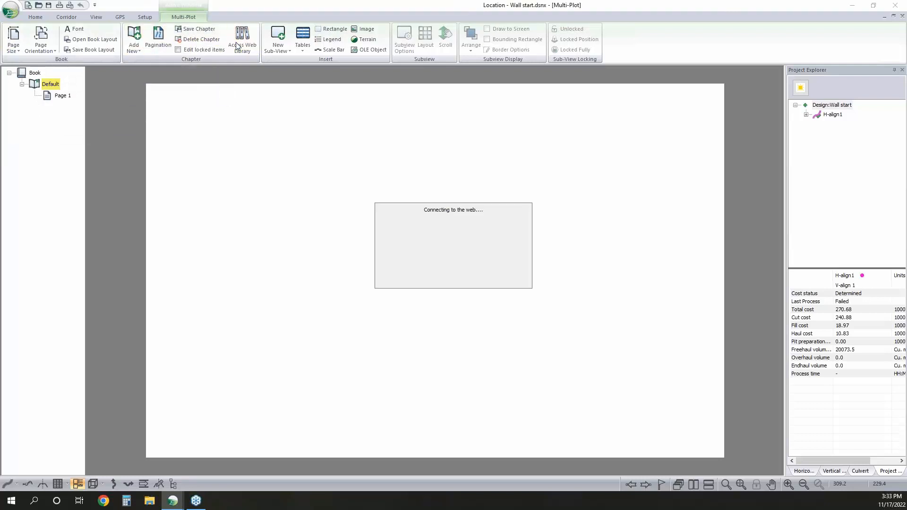
left_click(408, 227)
left_click(524, 283)
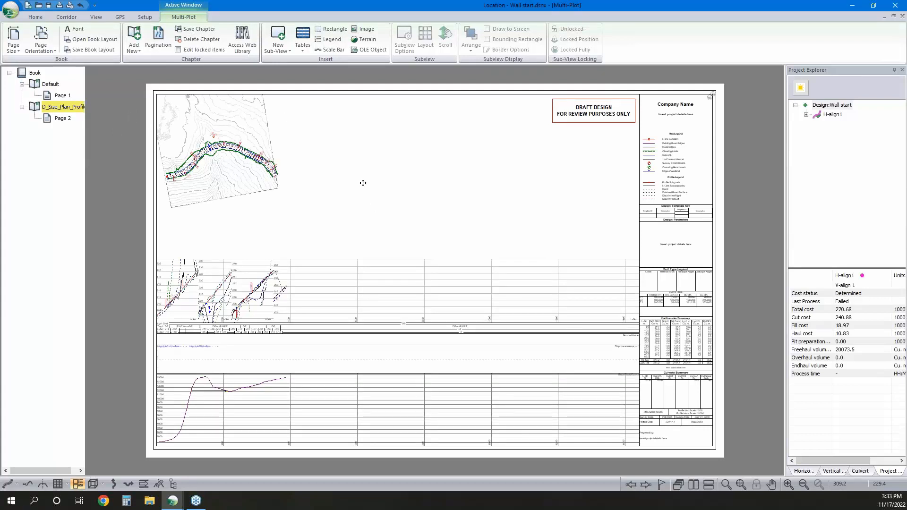
Add the D_Size_Cross_Section-2 chapter from the web library to the plot book
left_click(244, 48)
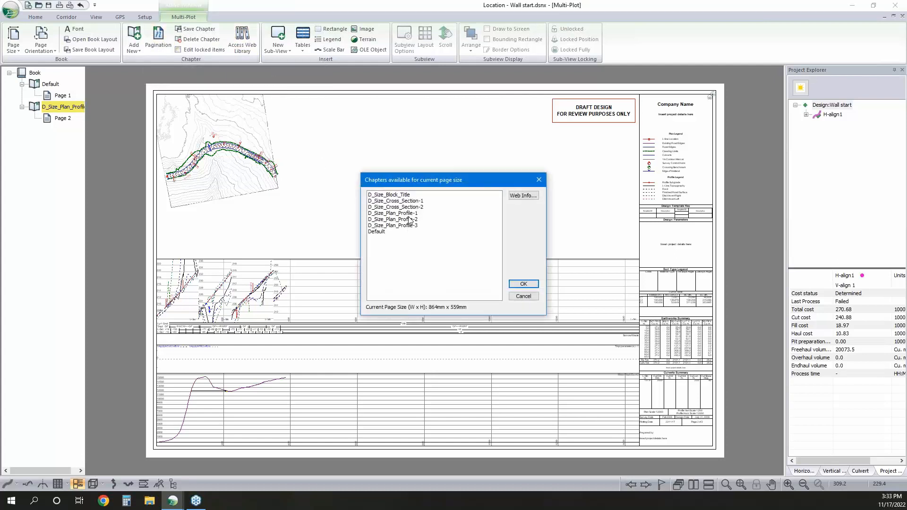
left_click(415, 206)
left_click(523, 283)
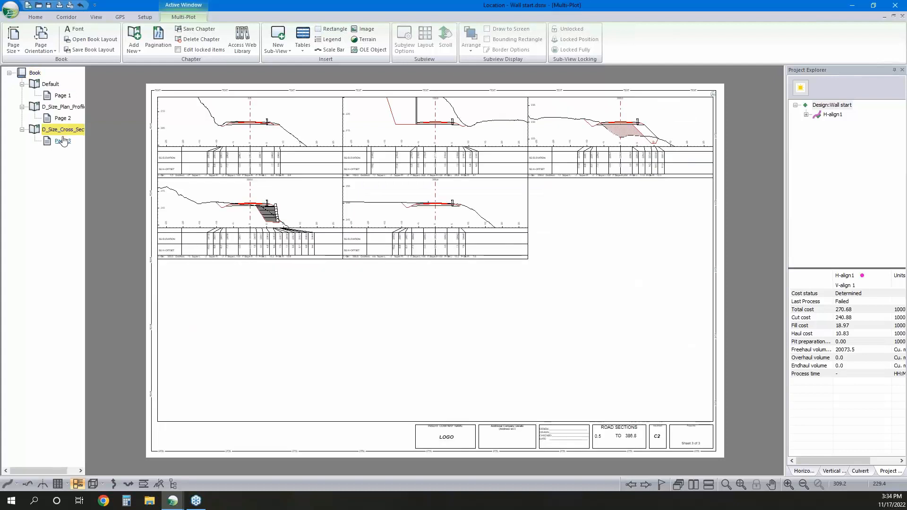
Include the 5.0 m auto interval points in the cross-section subview's plotted point types
left_click(202, 142)
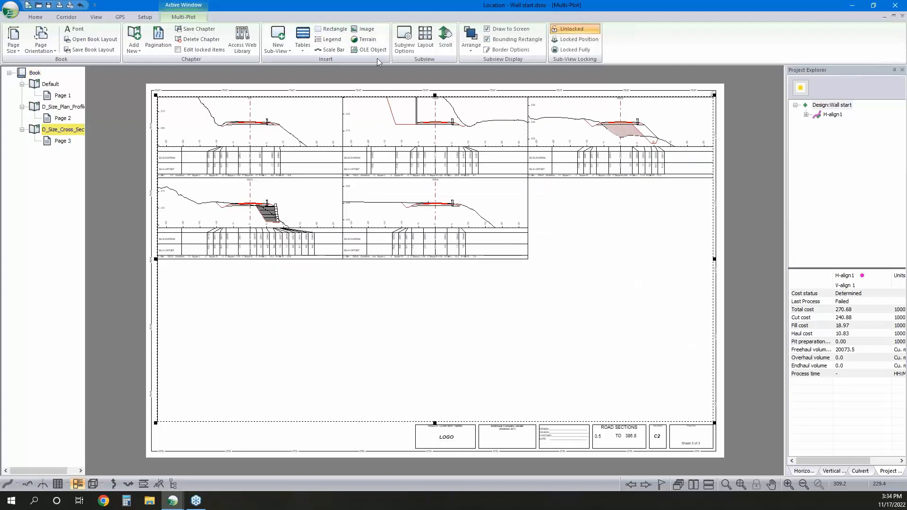
left_click(425, 39)
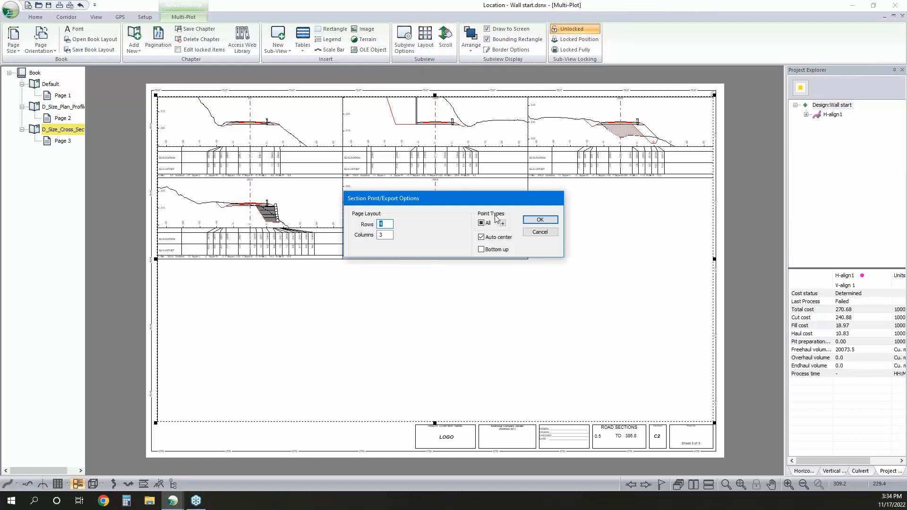
left_click(502, 224)
left_click(417, 247)
left_click(419, 255)
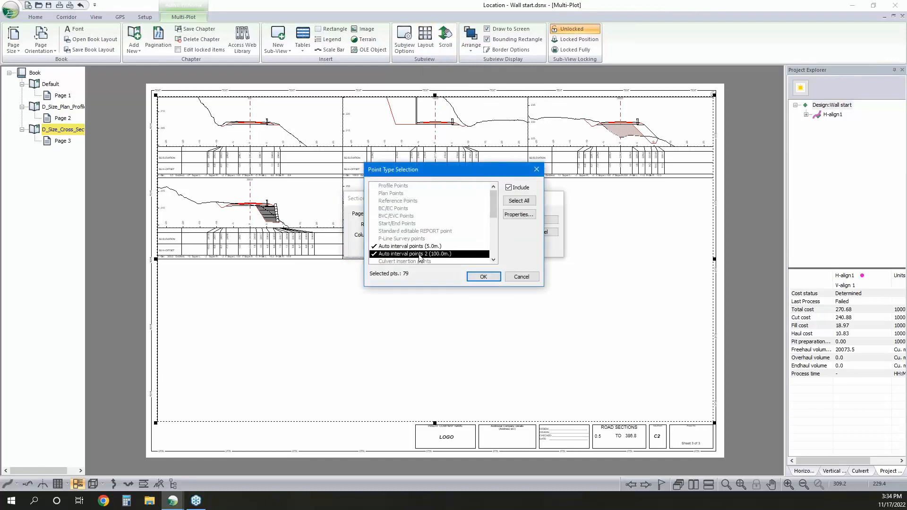
left_click(480, 278)
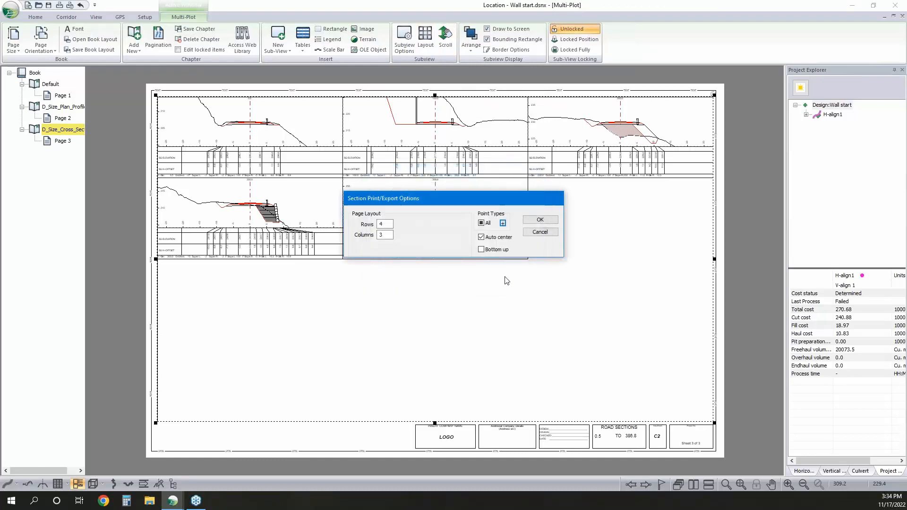
left_click(540, 220)
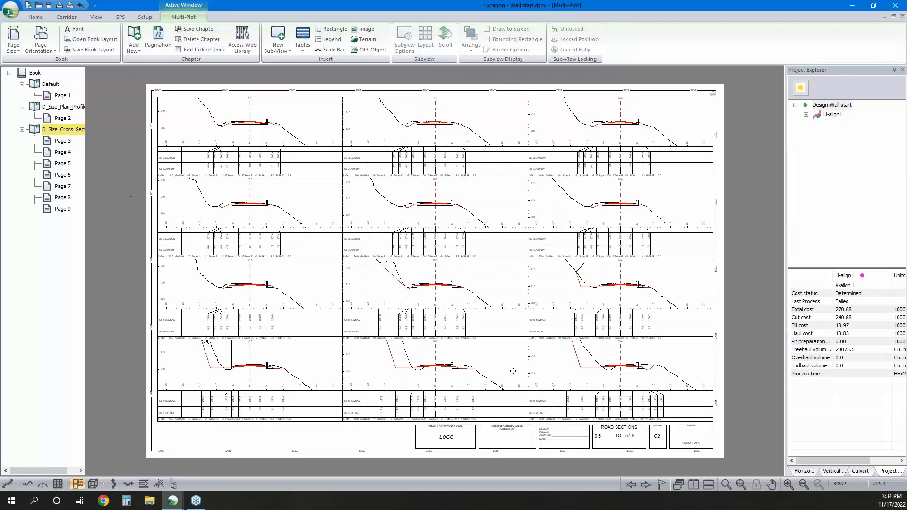
Review the scale settings in the cross-section subview's window options
double_click(478, 289)
left_click_drag(412, 176, 408, 175)
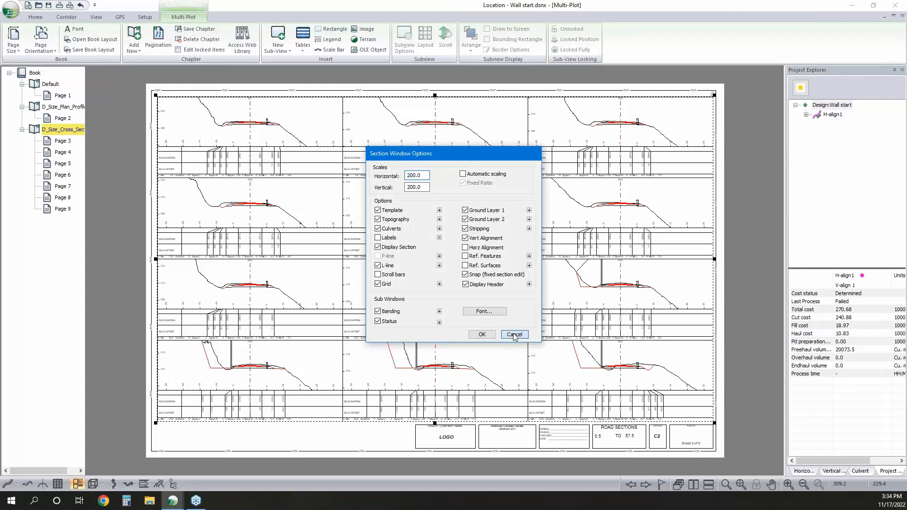
left_click(483, 334)
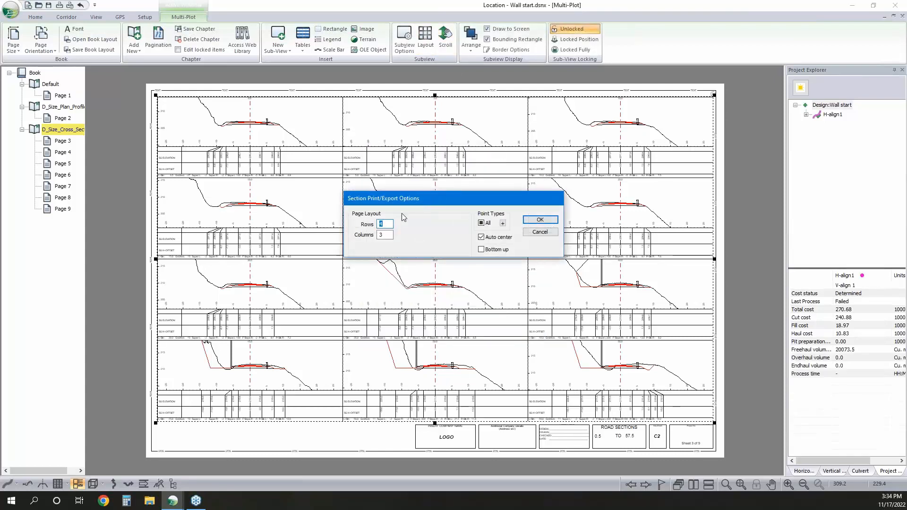
Set the cross-section page layout to 1 row and 2 columns
type("2")
key("Tab")
type("2")
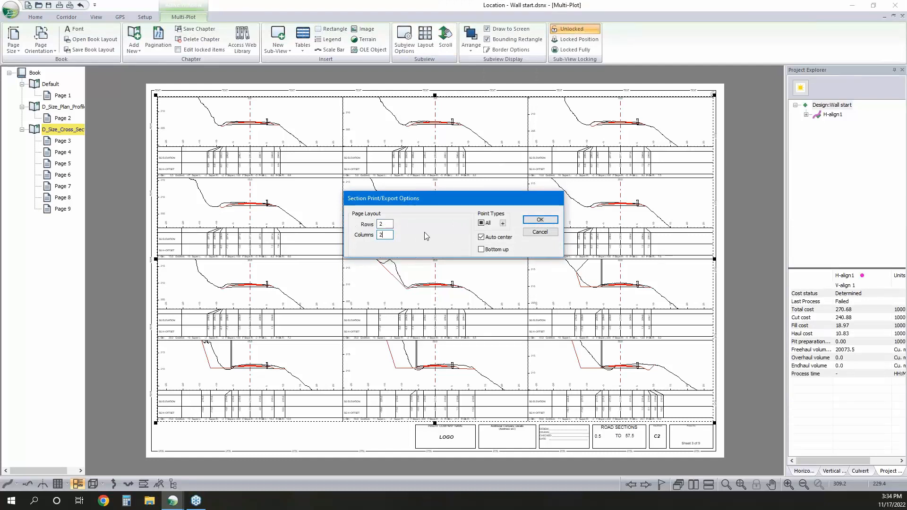
double_click(384, 224)
type("1")
left_click(530, 222)
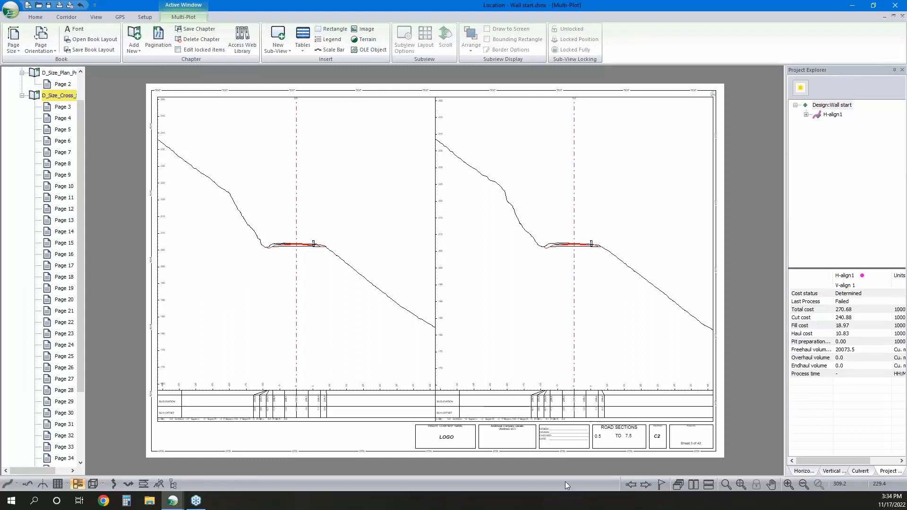
Close the multi-plot window and return to the profile, section, 3D and plan views
left_click(884, 18)
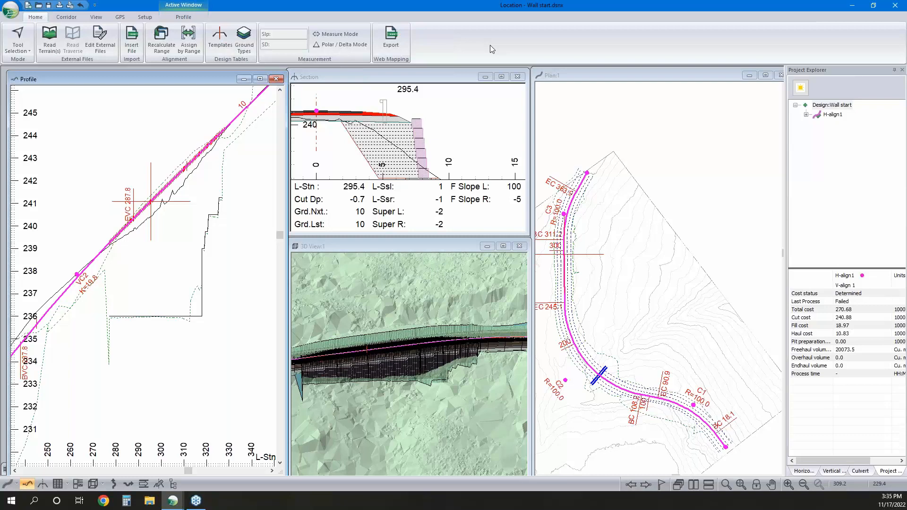
mouse_move(603, 122)
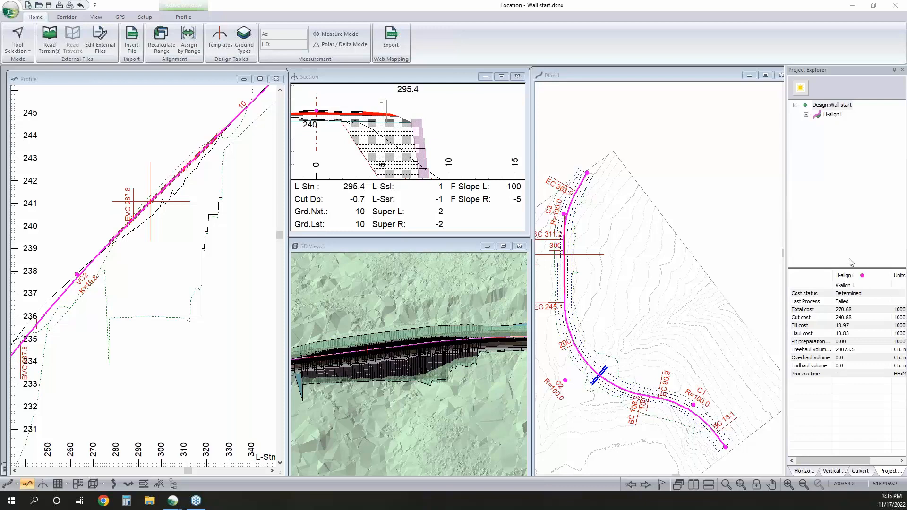
Move the current station to 309.8 and enlarge the Section window to show the full height of the wall
left_click(415, 351)
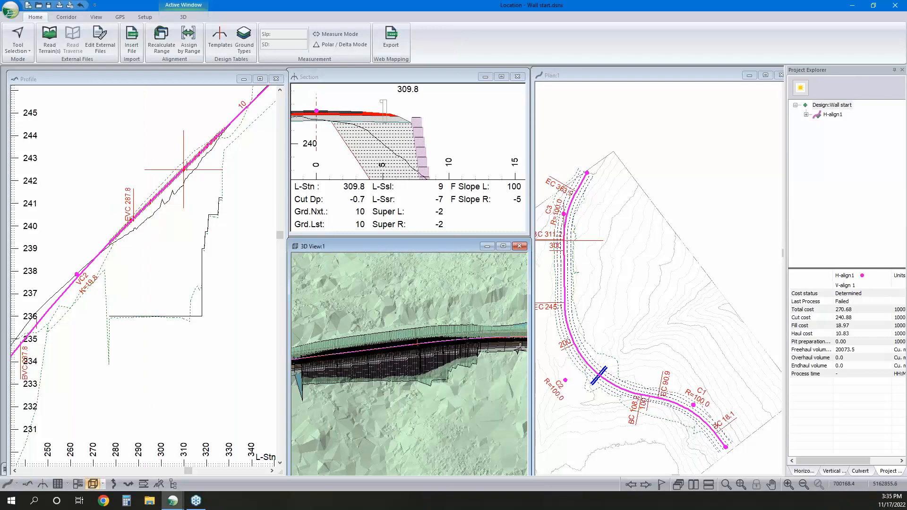
left_click_drag(507, 235, 506, 364)
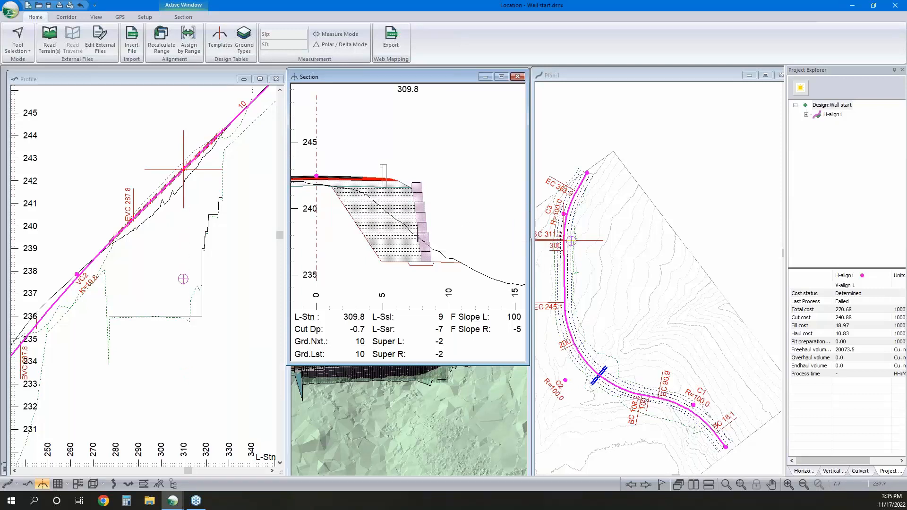
Display the RWGR - Rural w GRS Wall template with its components and review its template properties
left_click(220, 38)
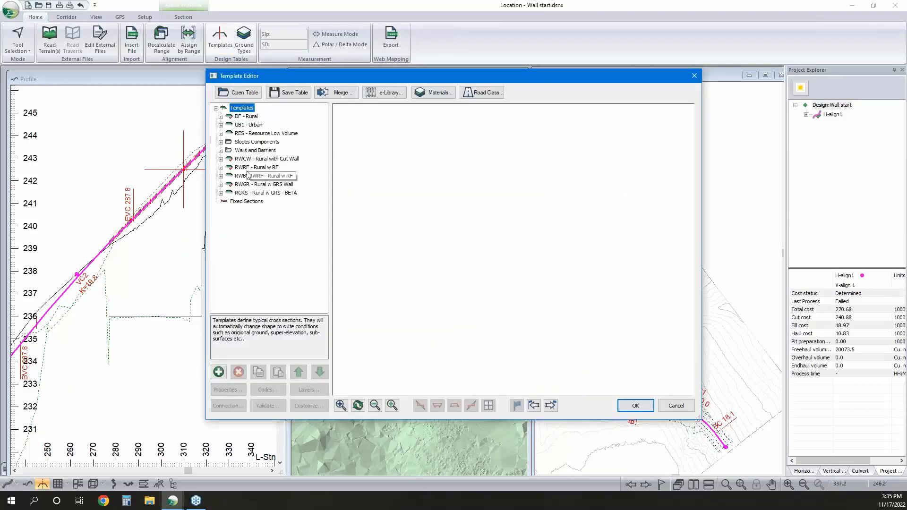
left_click(279, 184)
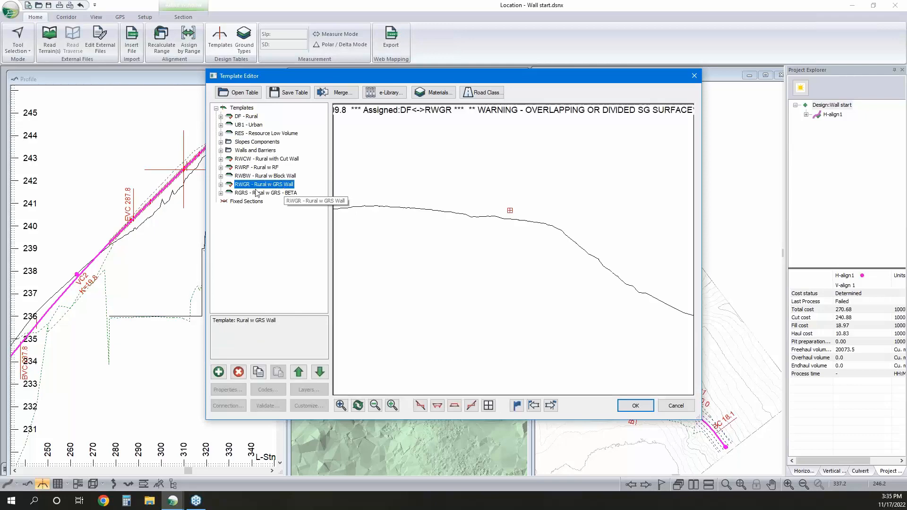
left_click(221, 184)
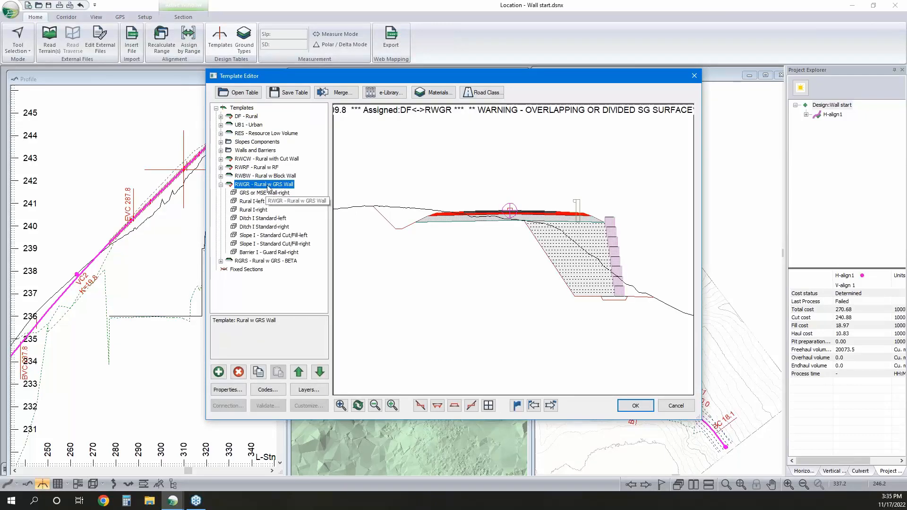
right_click(267, 185)
left_click(311, 209)
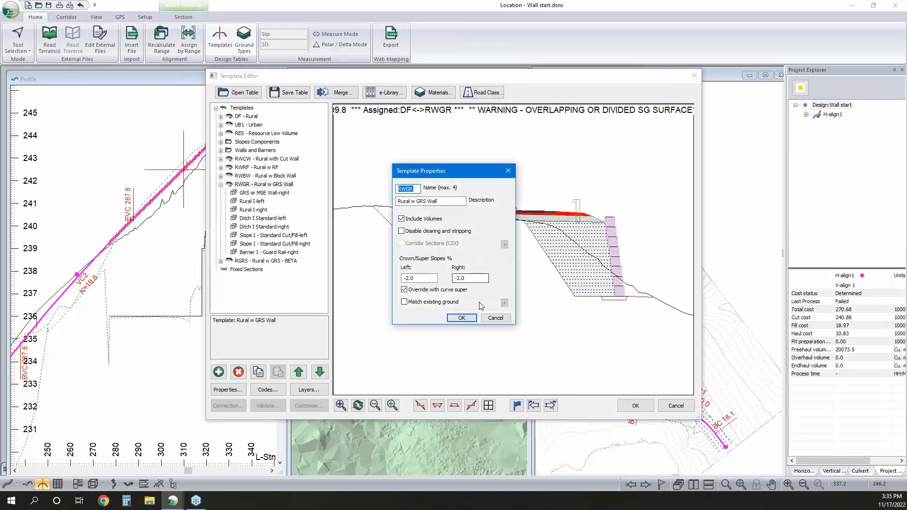
left_click(496, 316)
Examine the parameters of the GRS or MSE Wall-right component, from the vertical offset to the tie-back spacing
right_click(261, 193)
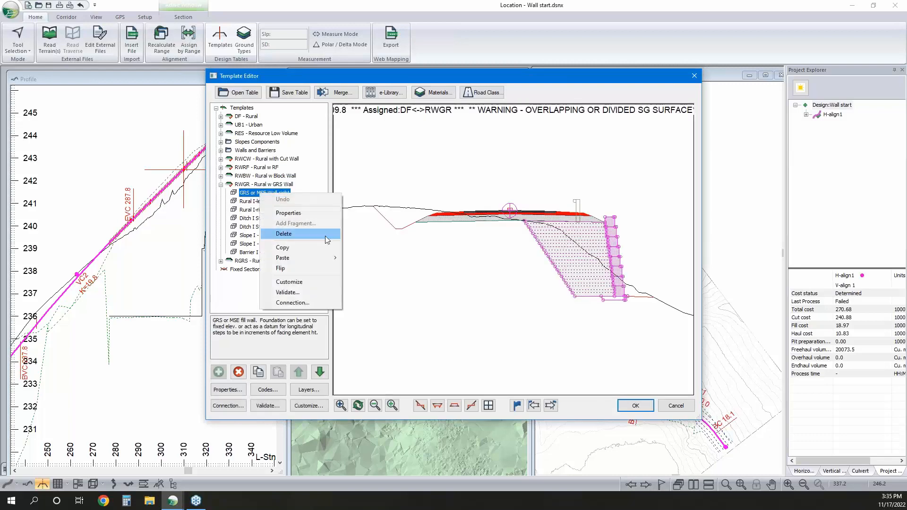
left_click(288, 213)
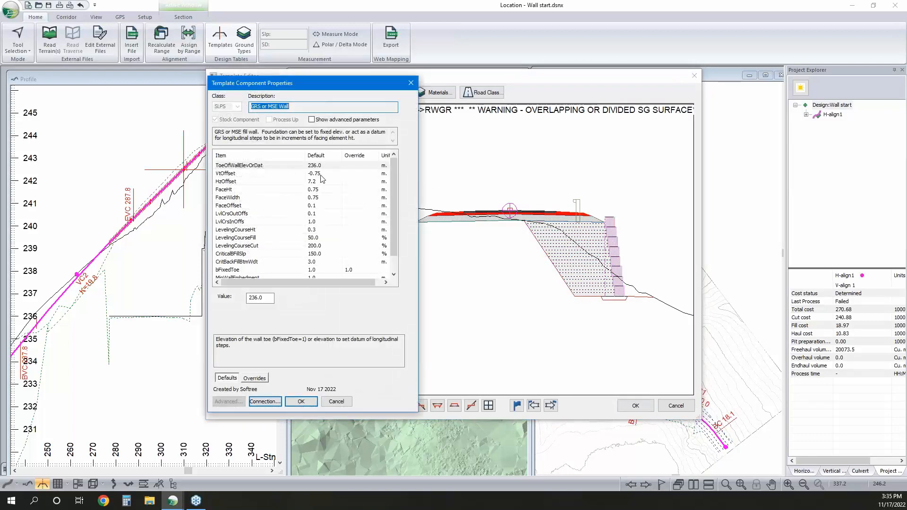
left_click(321, 175)
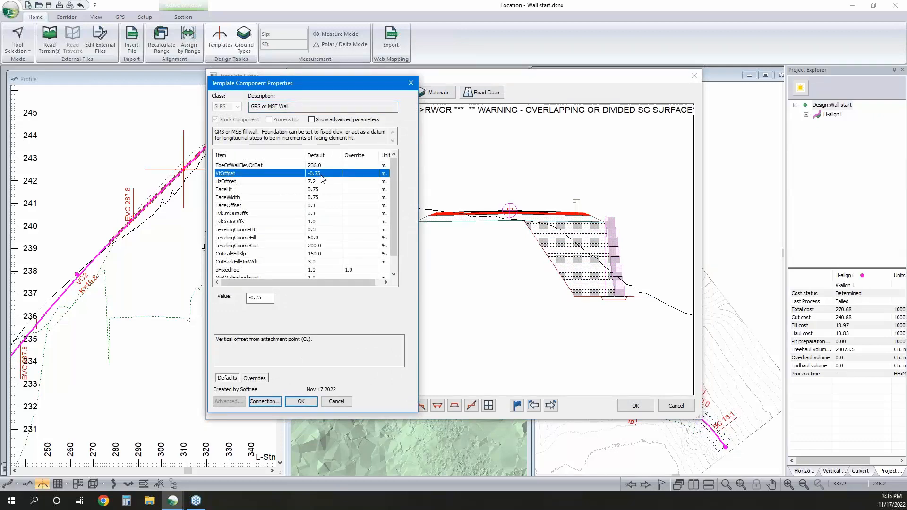
key("Down")
key("Down")
key("Down")
key("Down")
key("Down")
key("Down")
key("Down")
key("Down")
key("Down")
key("Down")
key("Down")
key("Down")
key("Down")
key("Down")
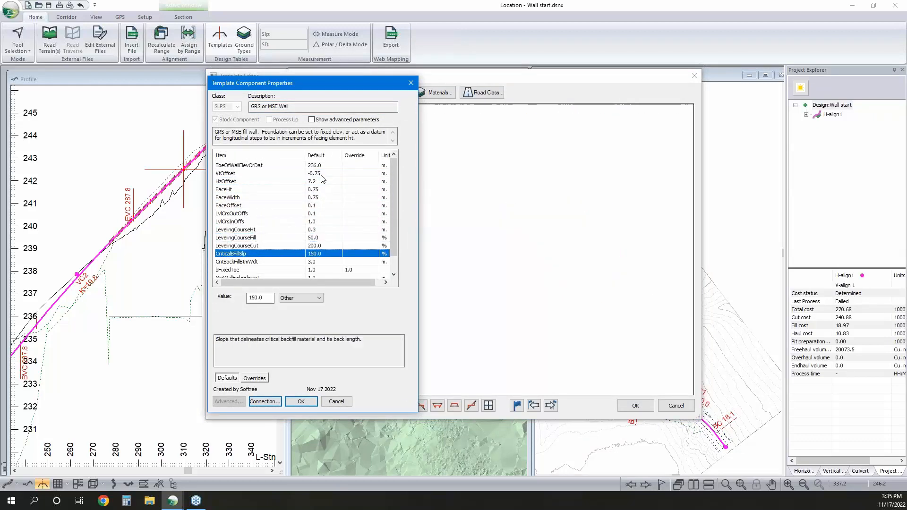
key("Up")
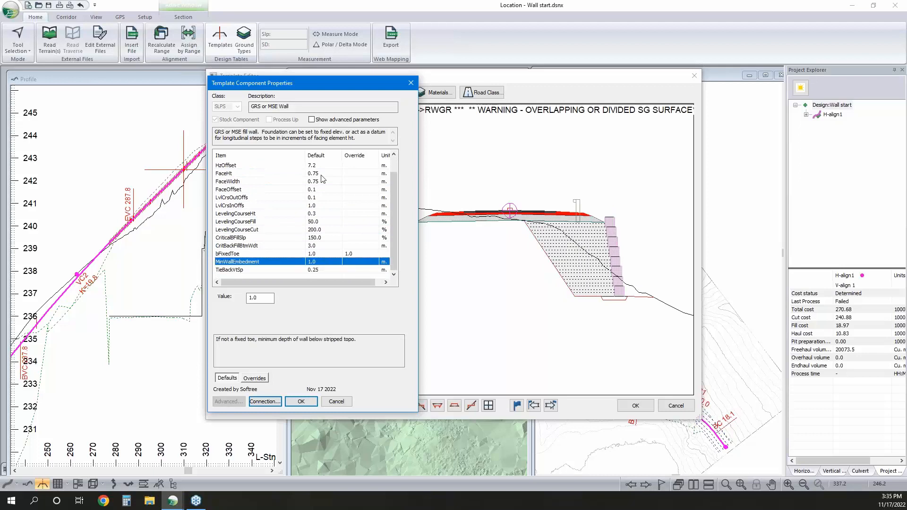
key("Down")
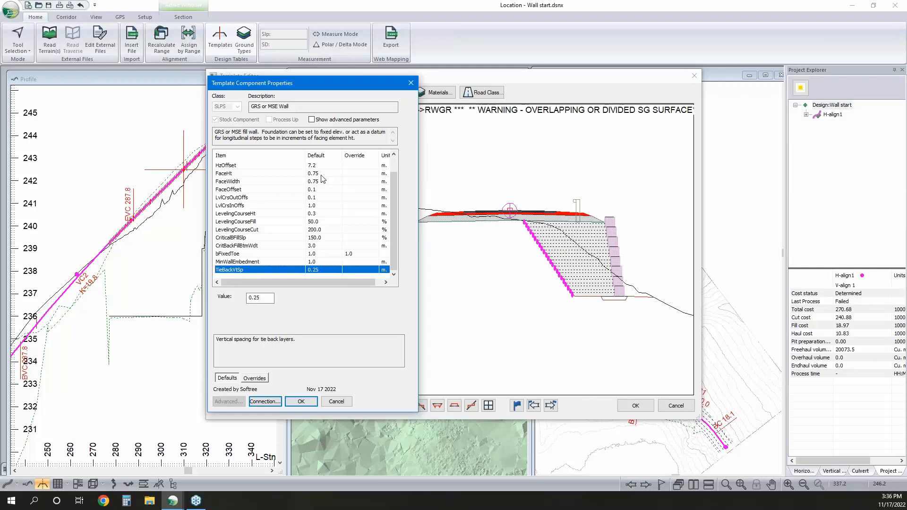
Try tie-back vertical spacings (TieBackVtSp) of 0.375 m and 0.75 m on the GRS wall component
left_click_drag(262, 298, 241, 300)
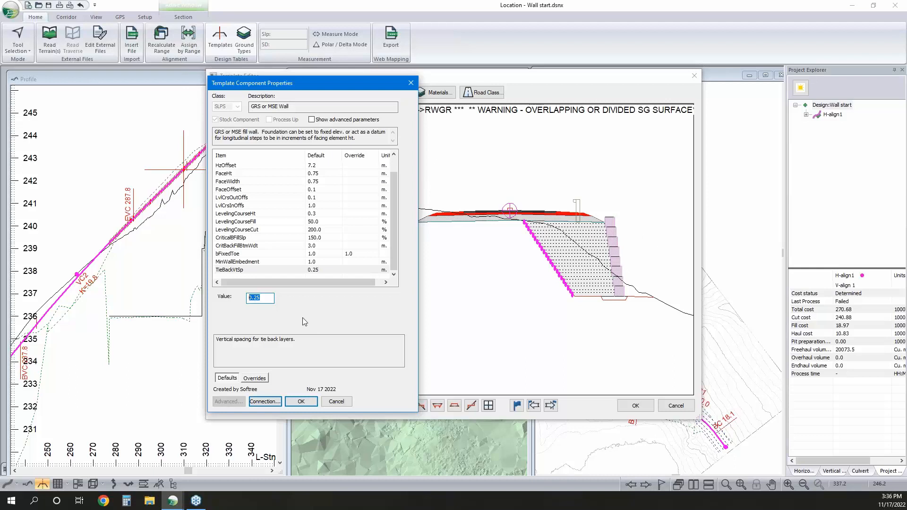
left_click_drag(262, 298, 255, 304)
type("375")
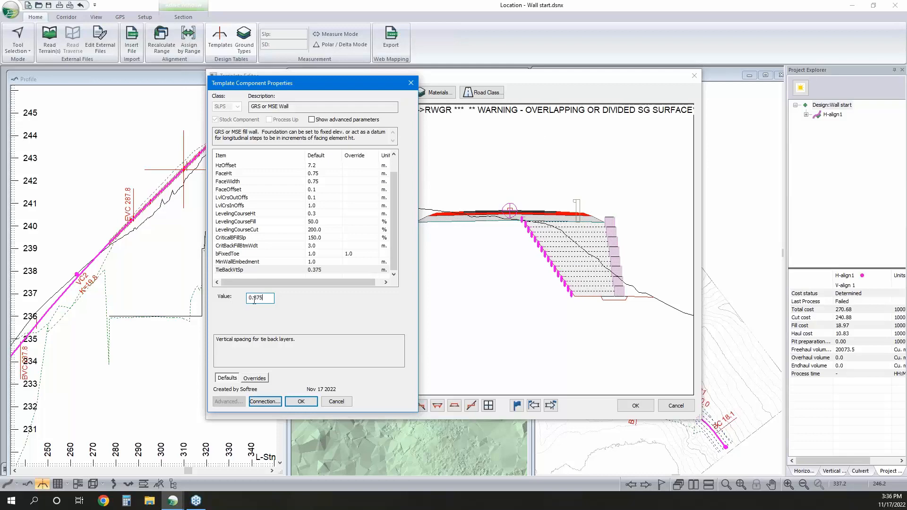
left_click_drag(264, 299, 255, 304)
type("75")
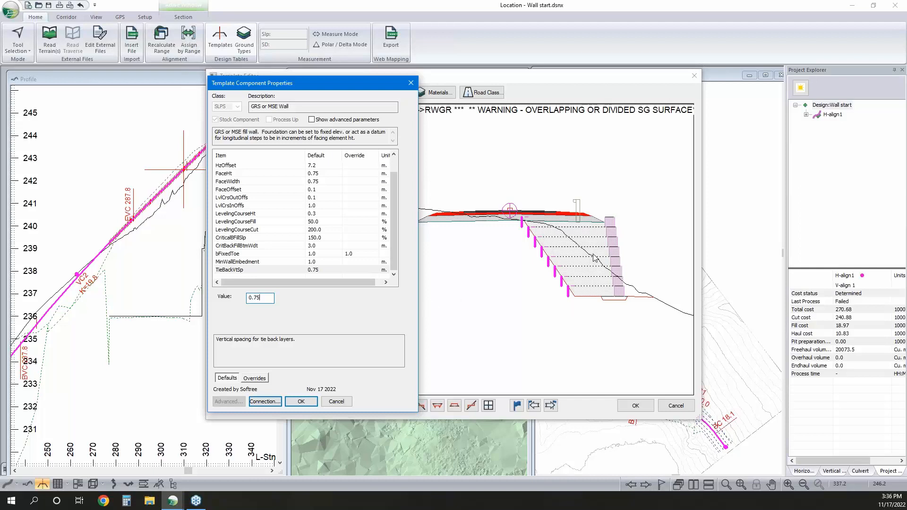
Set the tie-back vertical spacing to 0.25 m, check the face width parameter, and leave the template editor without saving
left_click(241, 263)
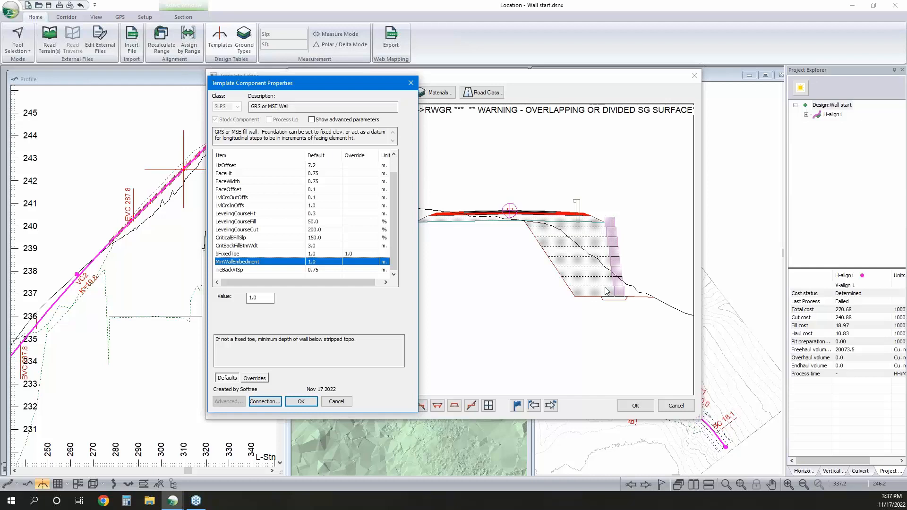
left_click(312, 269)
left_click_drag(263, 297, 254, 305)
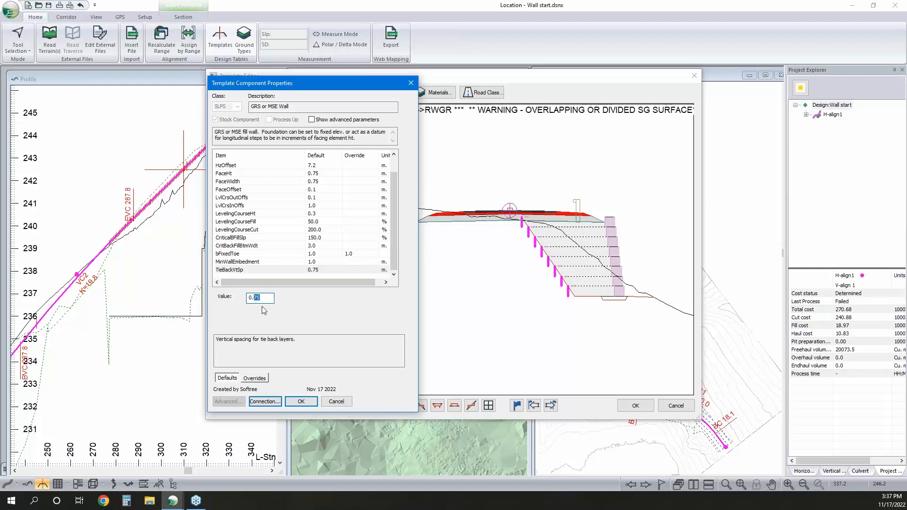
type("25")
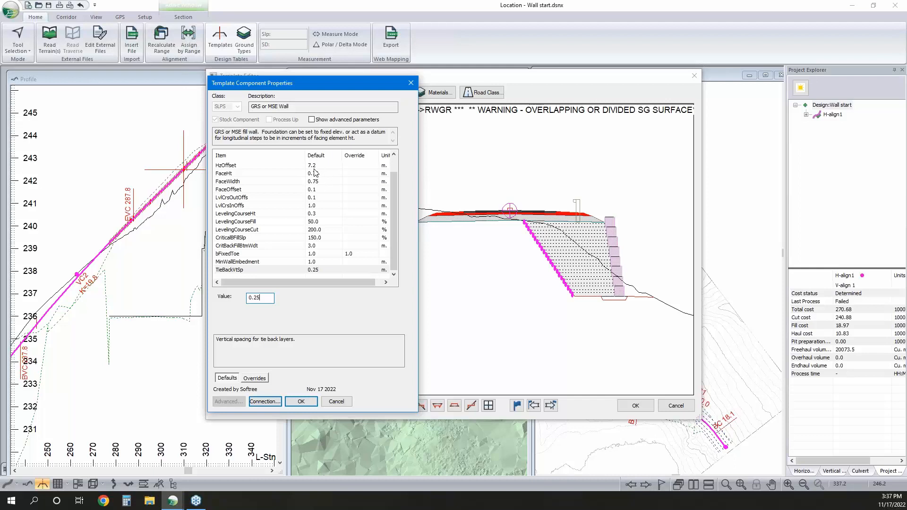
left_click(317, 183)
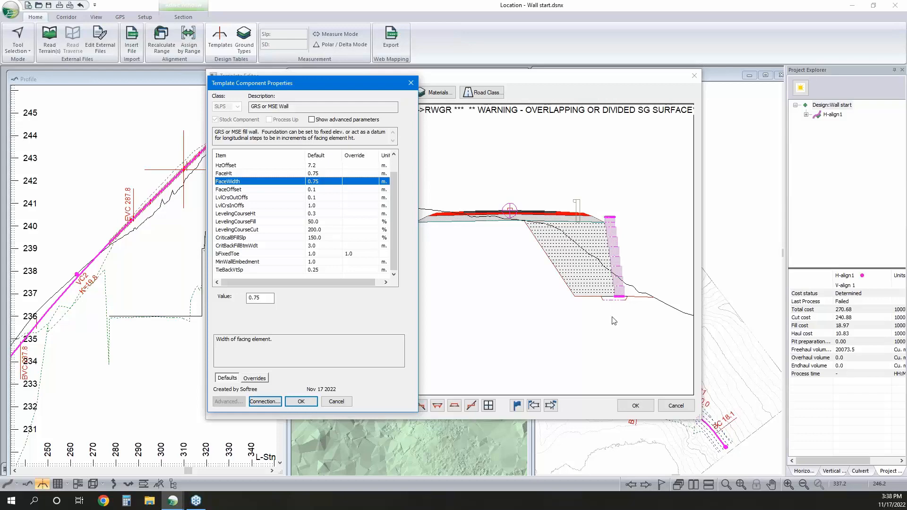
left_click(336, 401)
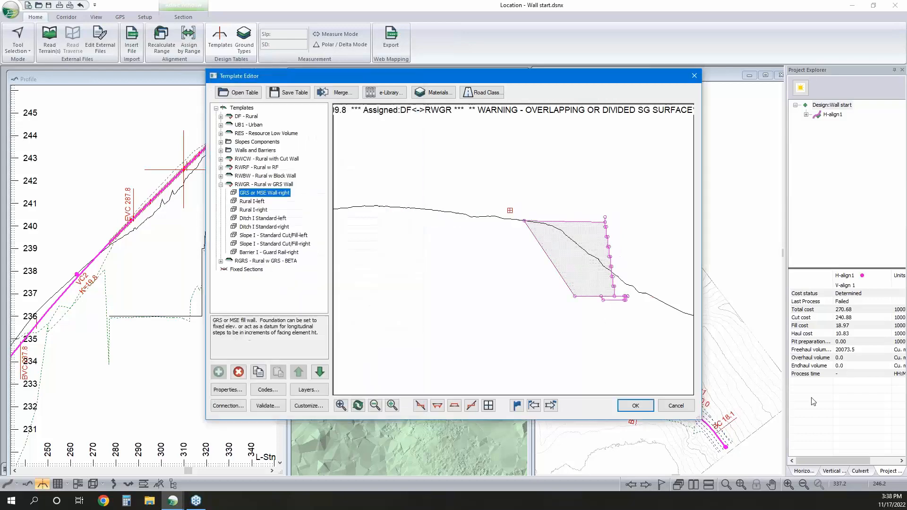
left_click(672, 406)
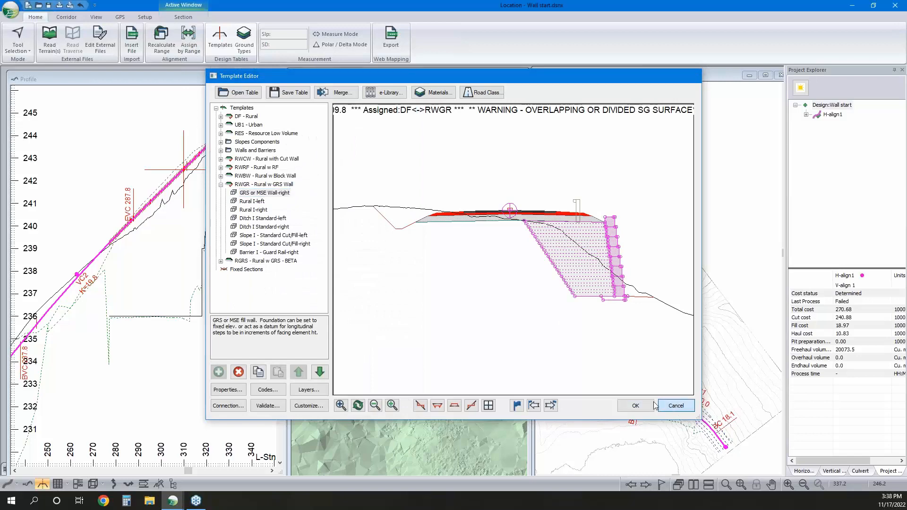
Open the volume data window and check which surface the wall facing's fill hatch belongs to in the section
left_click(57, 484)
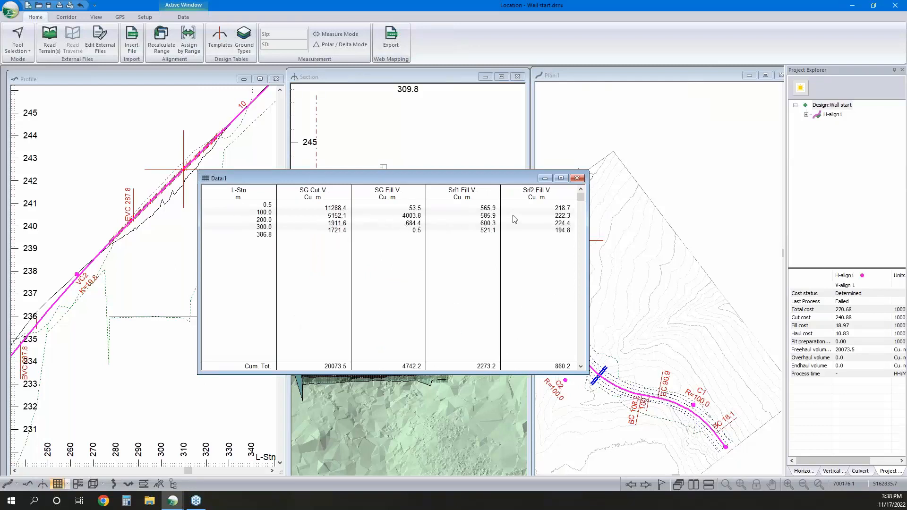
mouse_move(504, 184)
left_mouse_down()
mouse_move(686, 275)
mouse_move(756, 181)
left_mouse_up()
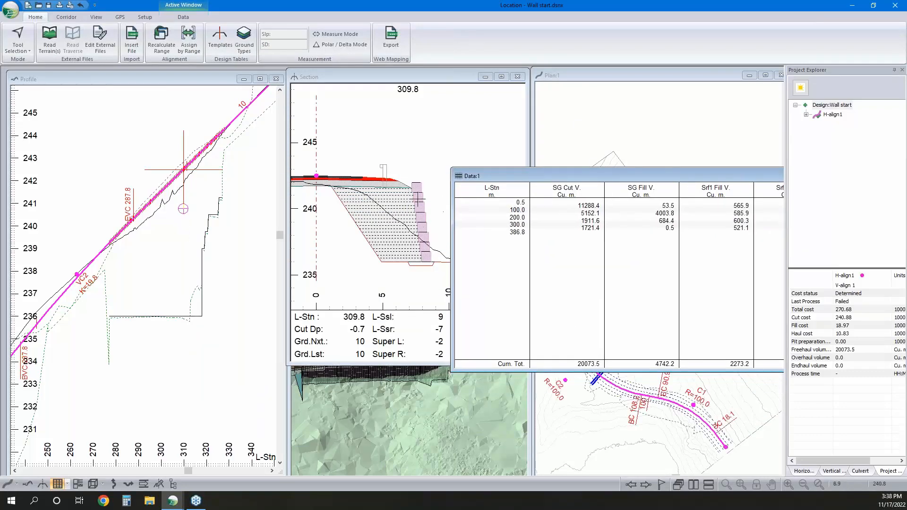
mouse_move(418, 197)
right_click(418, 198)
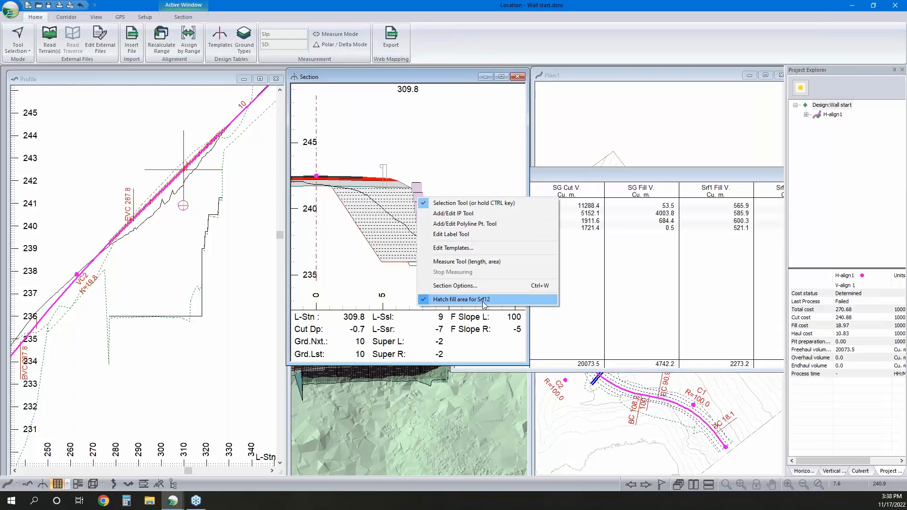
left_click(673, 188)
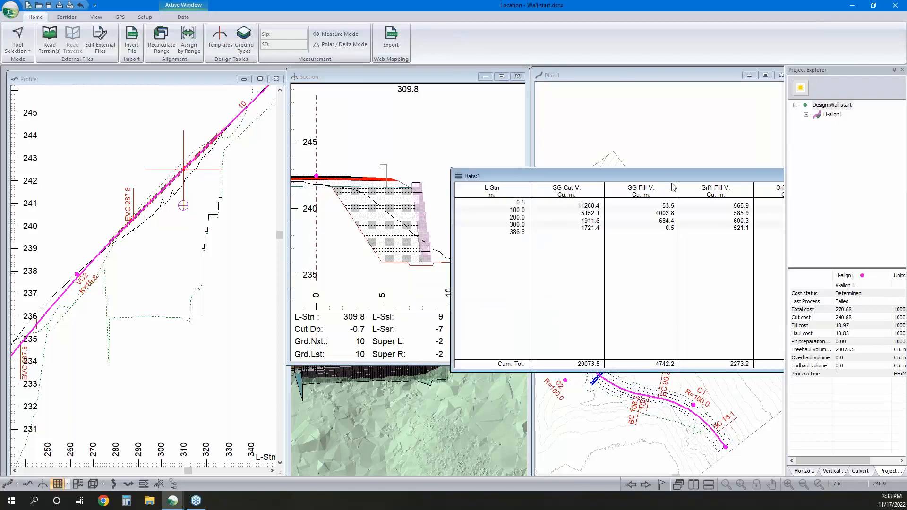
Add the Srf12 V. field from the general volumes as a column in the data window, and minimize that window
left_click_drag(654, 176, 450, 167)
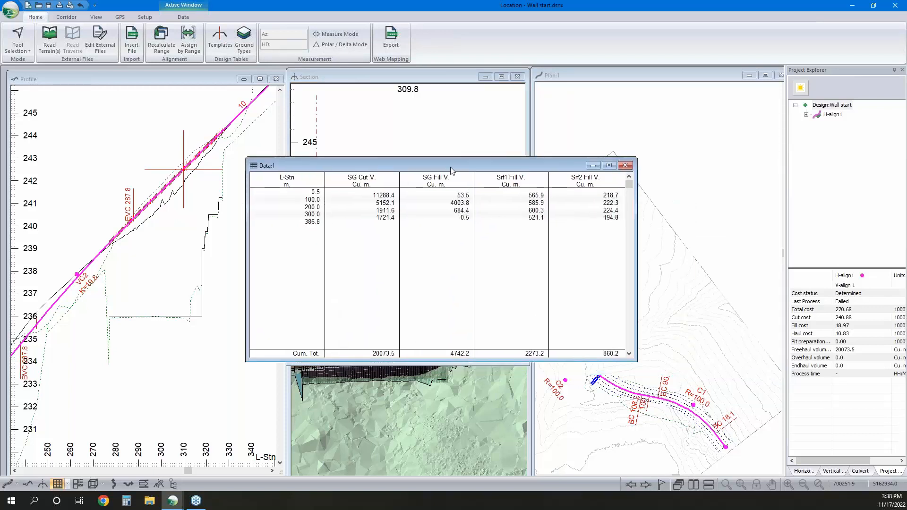
right_click(478, 225)
left_click(548, 280)
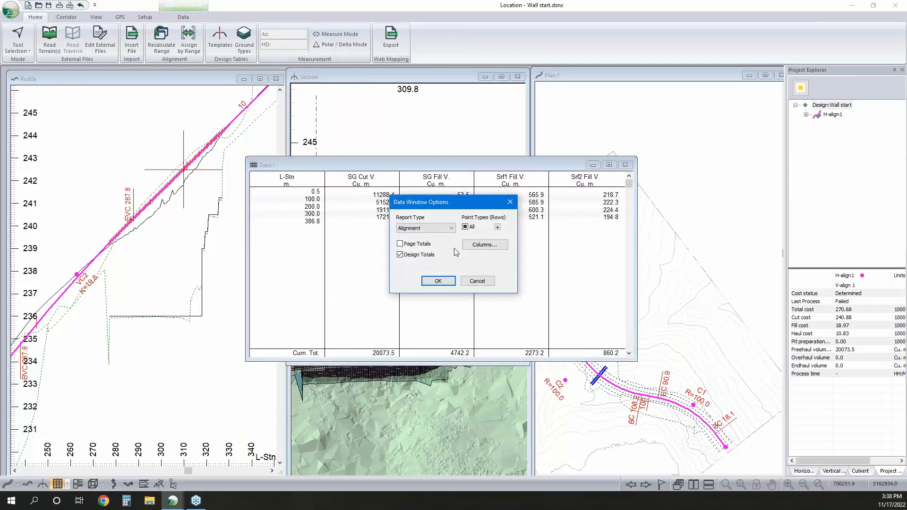
left_click(483, 245)
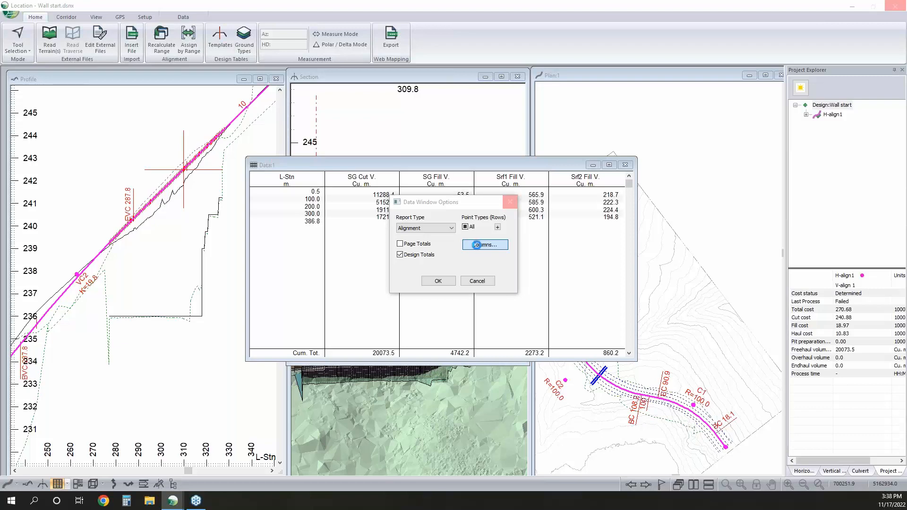
scroll(378, 250, "down", 3)
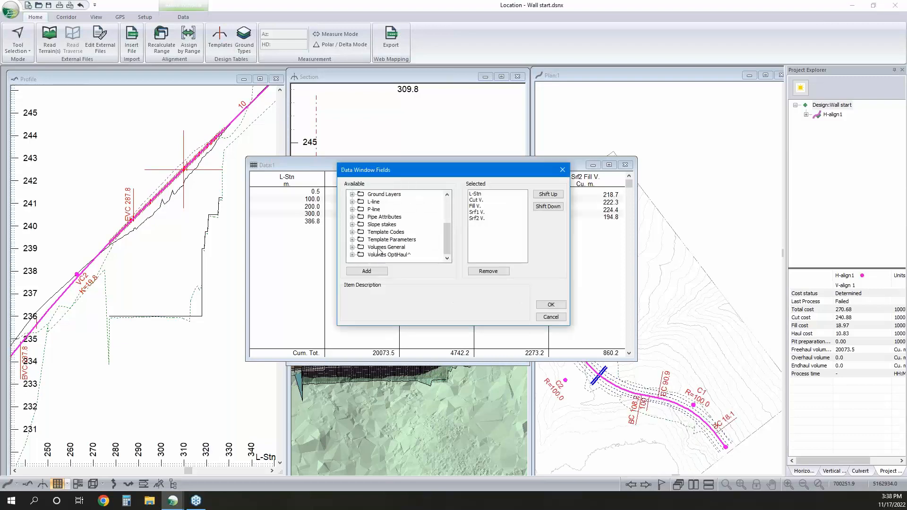
double_click(378, 248)
scroll(385, 243, "down", 3)
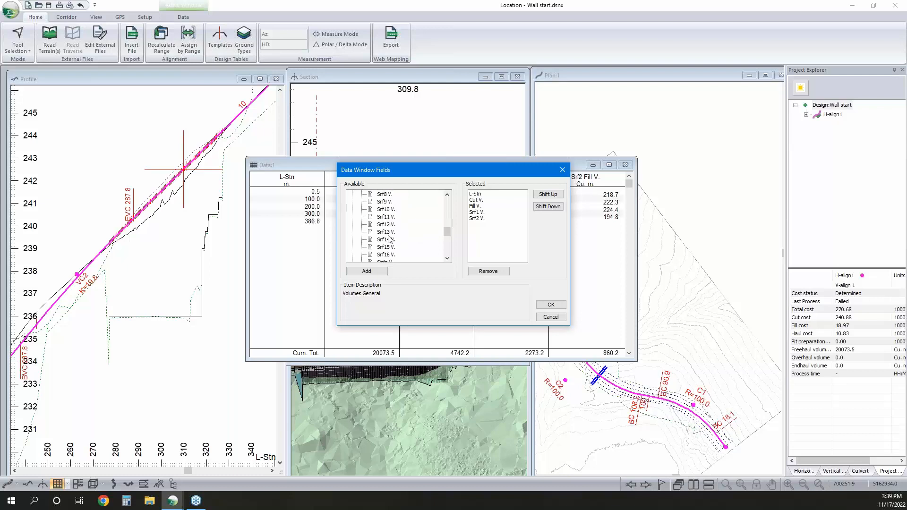
double_click(387, 225)
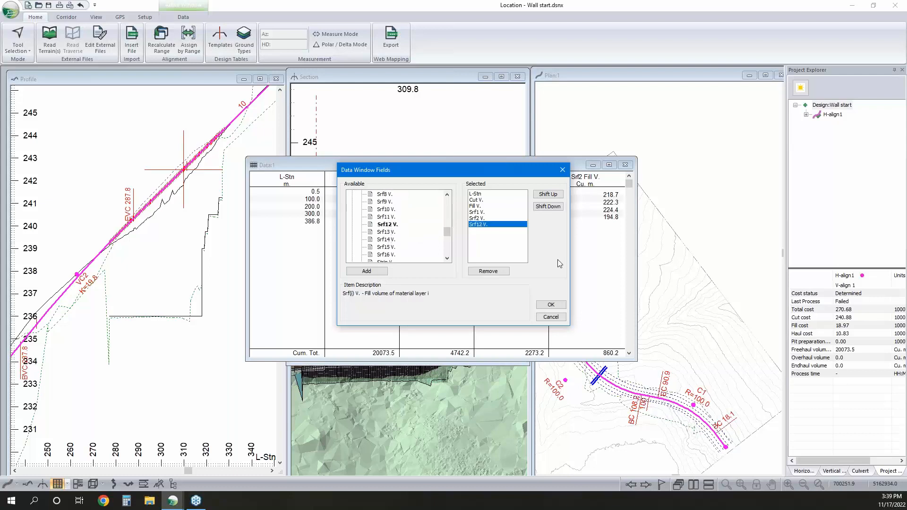
left_click(551, 306)
left_click(439, 283)
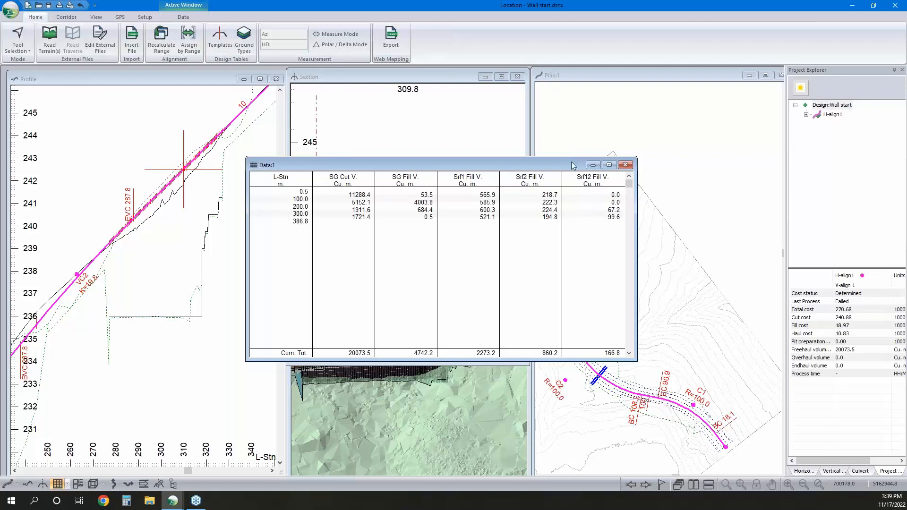
left_click_drag(572, 165, 685, 152)
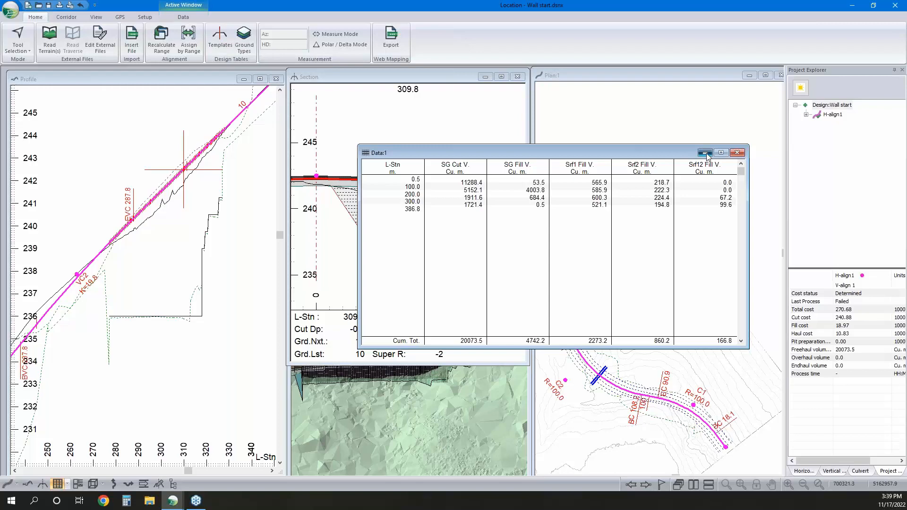
left_click(706, 153)
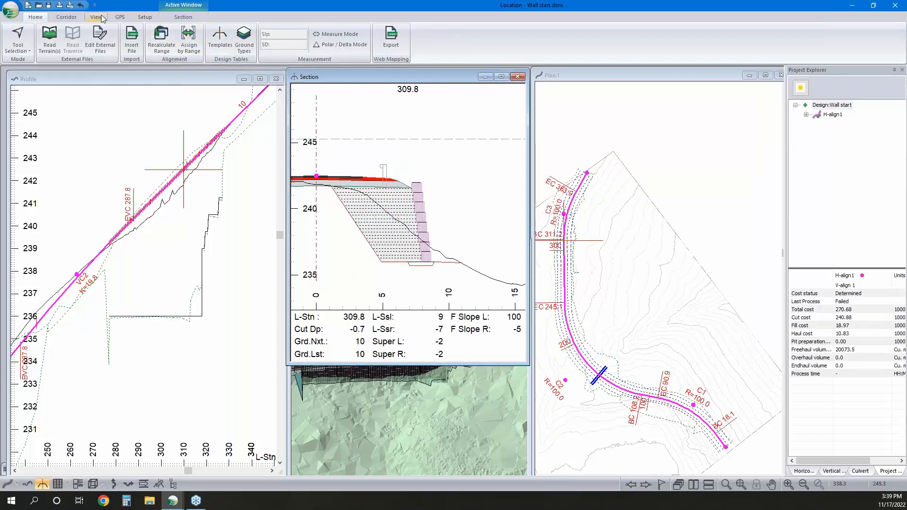
Review the function fields available for a user-defined attribute in the location setup, and leave without adding one
left_click(147, 18)
left_click(14, 37)
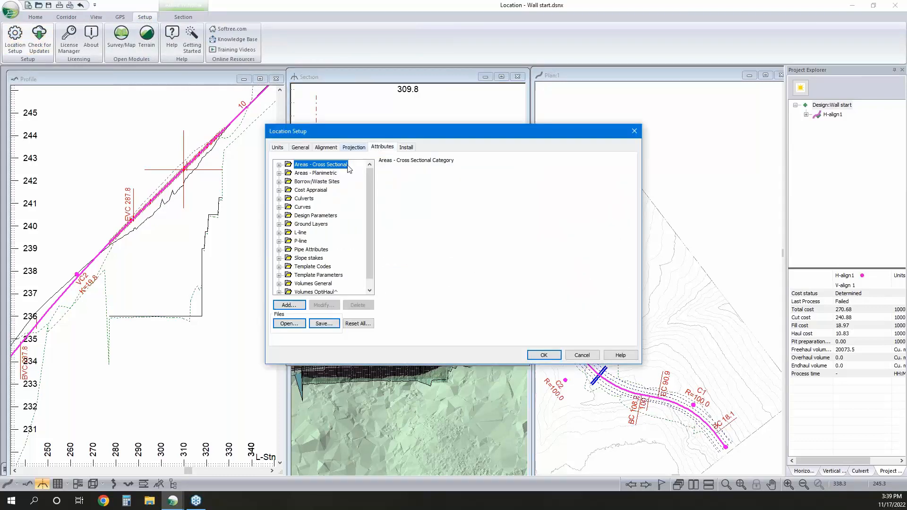
left_click(289, 304)
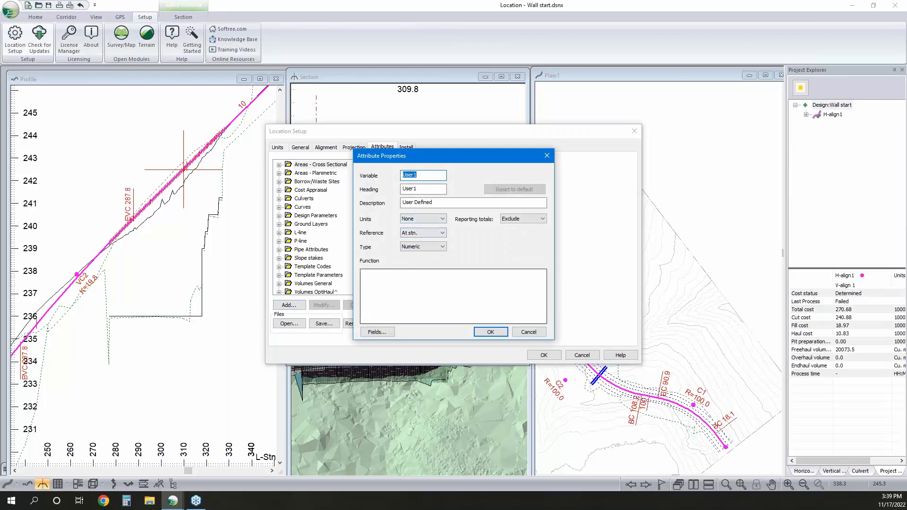
left_click(376, 332)
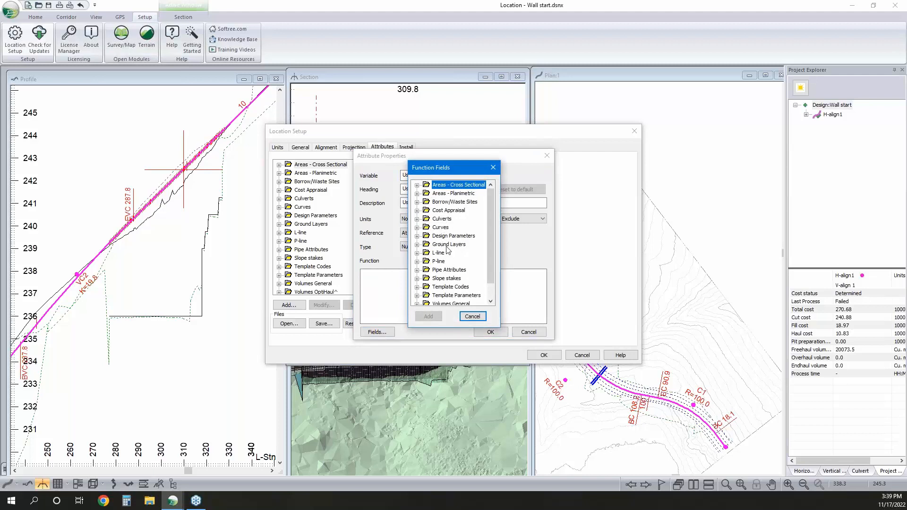
scroll(449, 253, "down", 1)
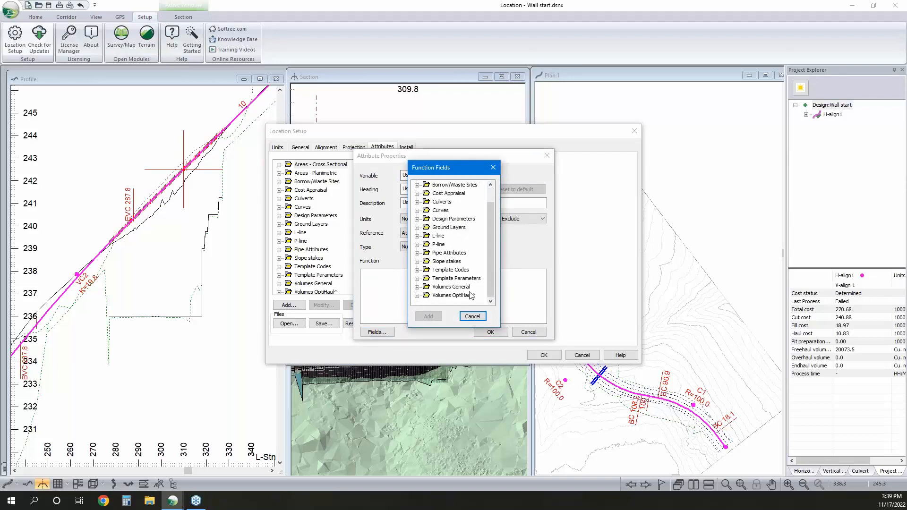
left_click(473, 317)
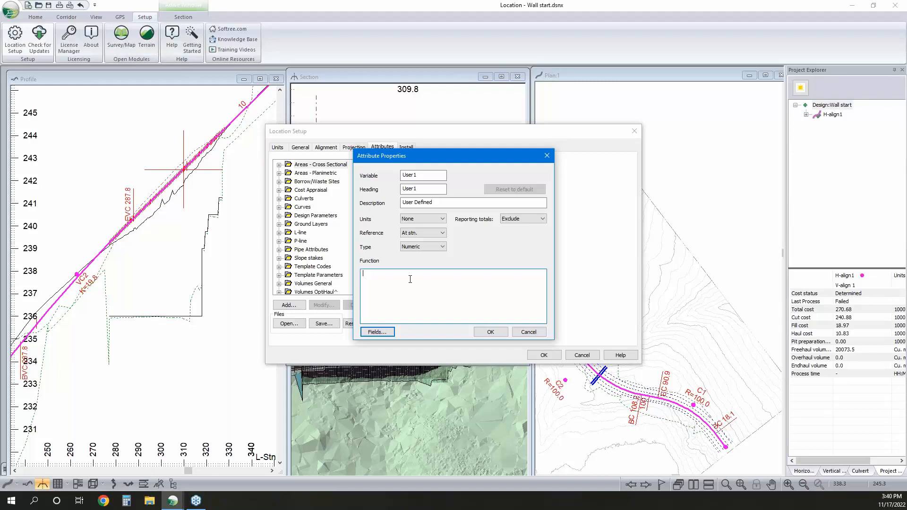
left_click(529, 332)
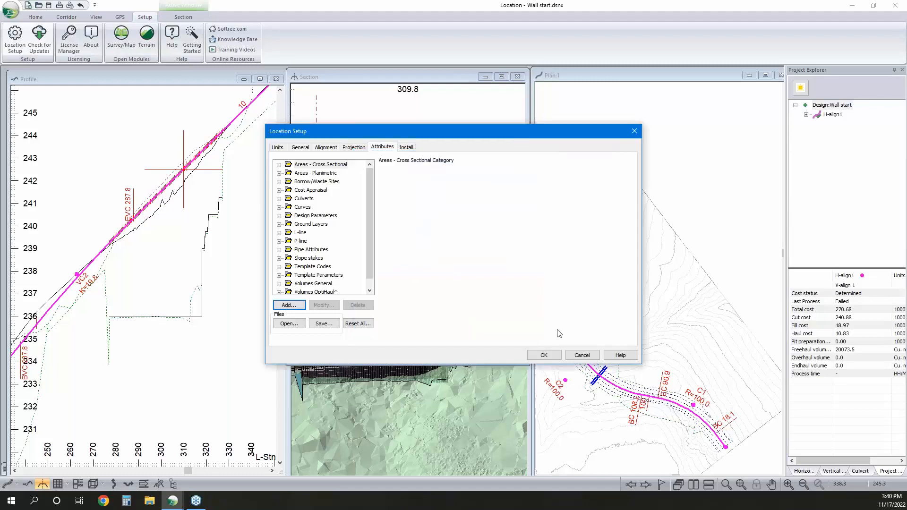
left_click(581, 355)
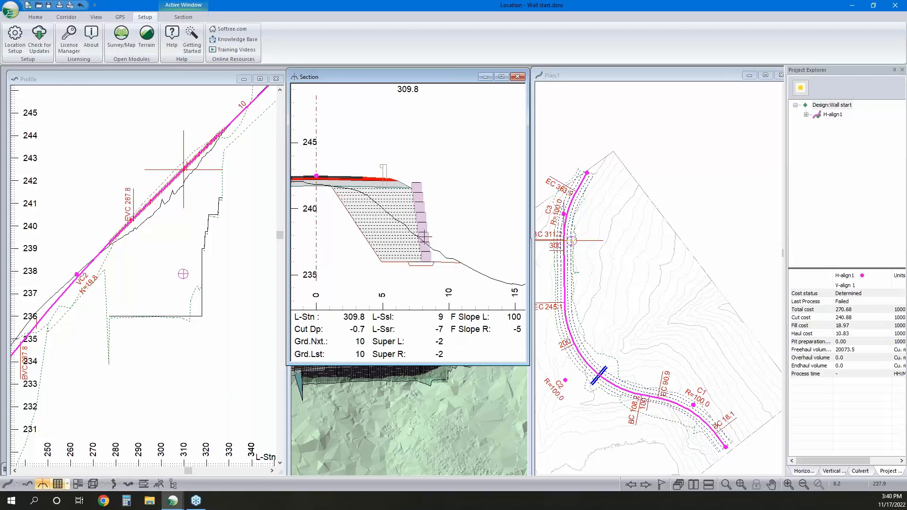
Check the section's fill hatch surface, compare the fill volume columns of the two data windows, and minimize both
right_click(412, 240)
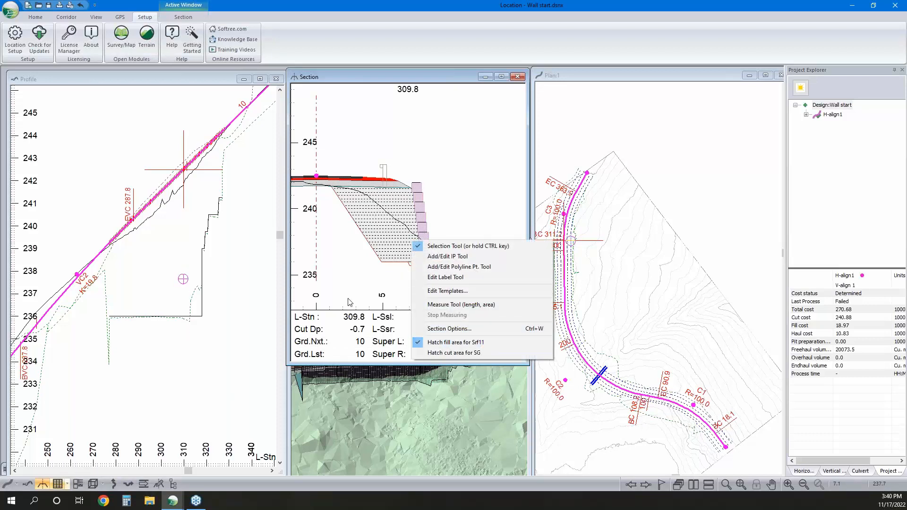
left_click(57, 483)
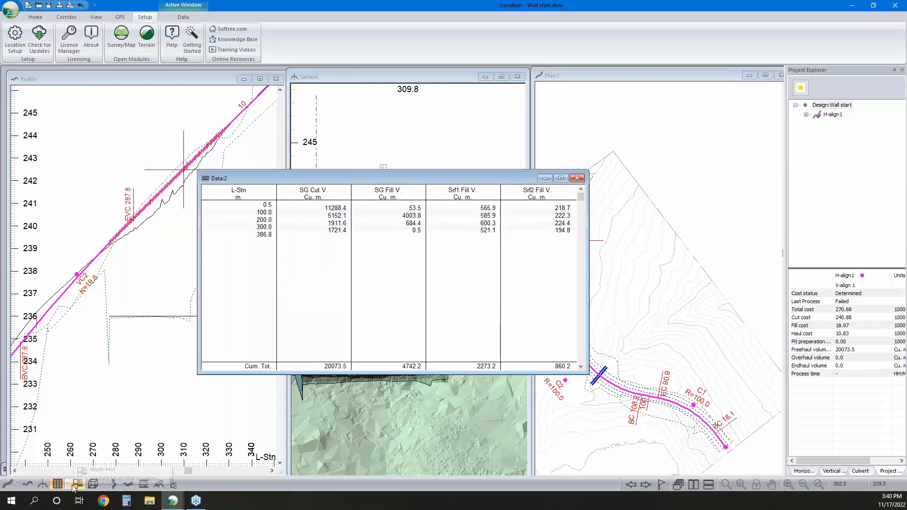
left_click(57, 483)
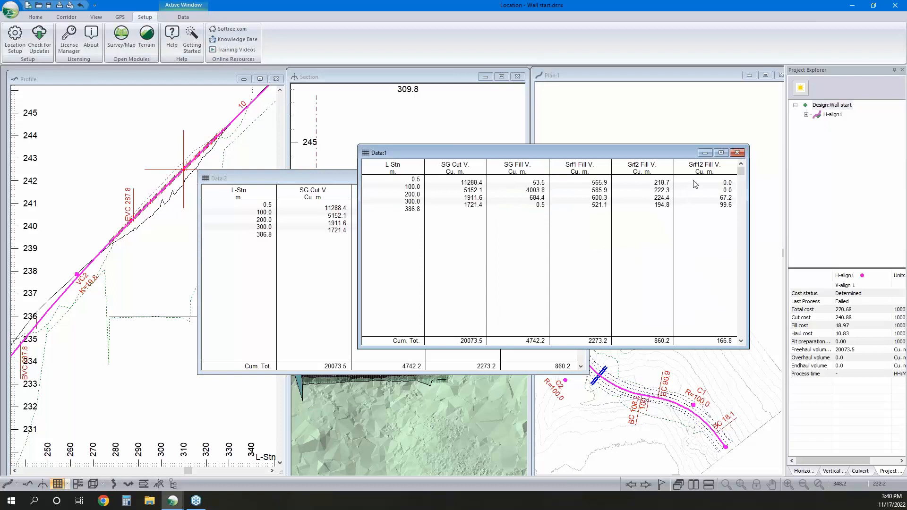
left_click(348, 184)
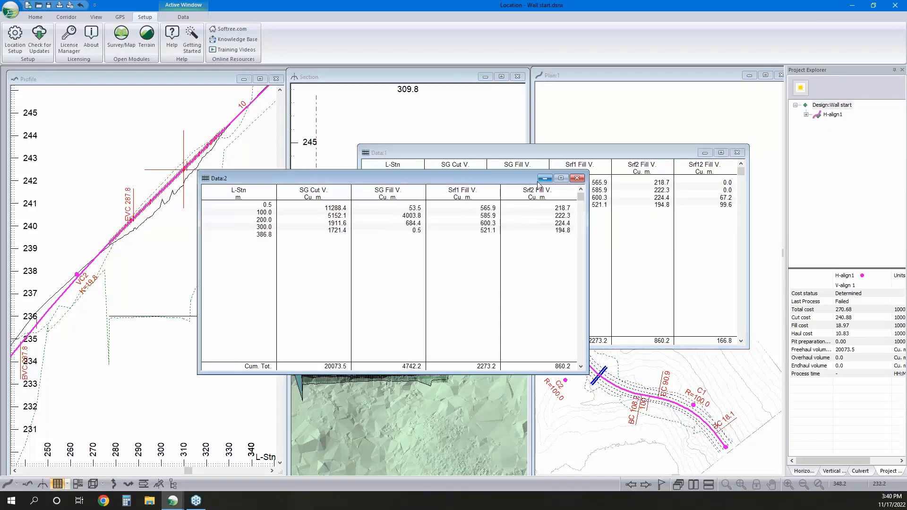
left_click(544, 178)
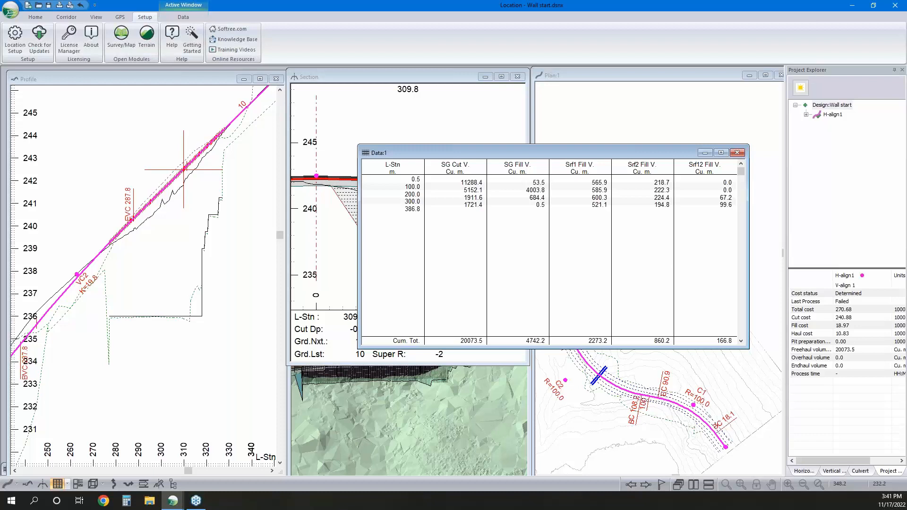
left_click(705, 152)
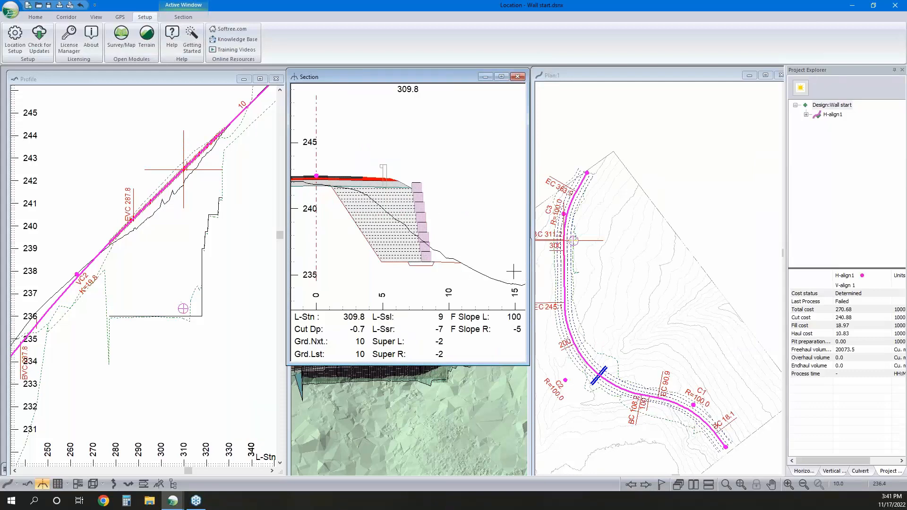
Make station 300.0 current on the alignment and expand the RWGR - Rural w GRS Wall template in the template editor
left_click(563, 263)
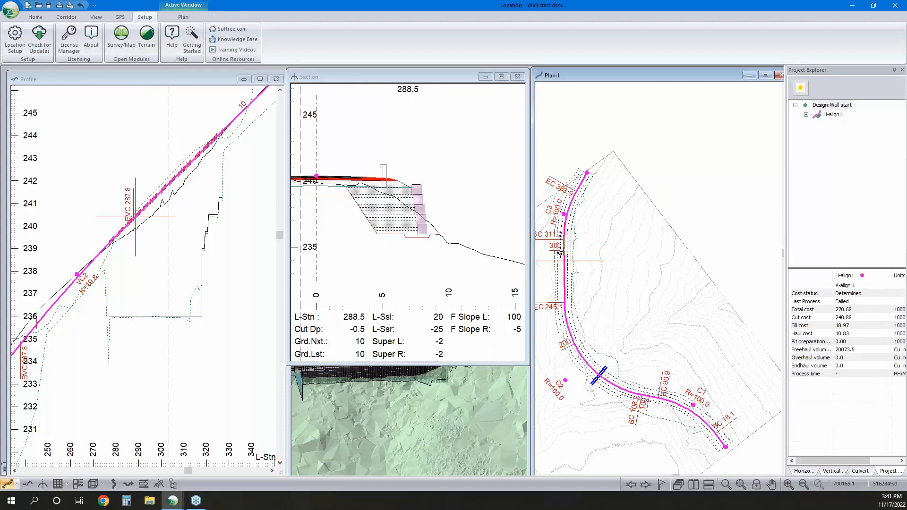
left_click(570, 250)
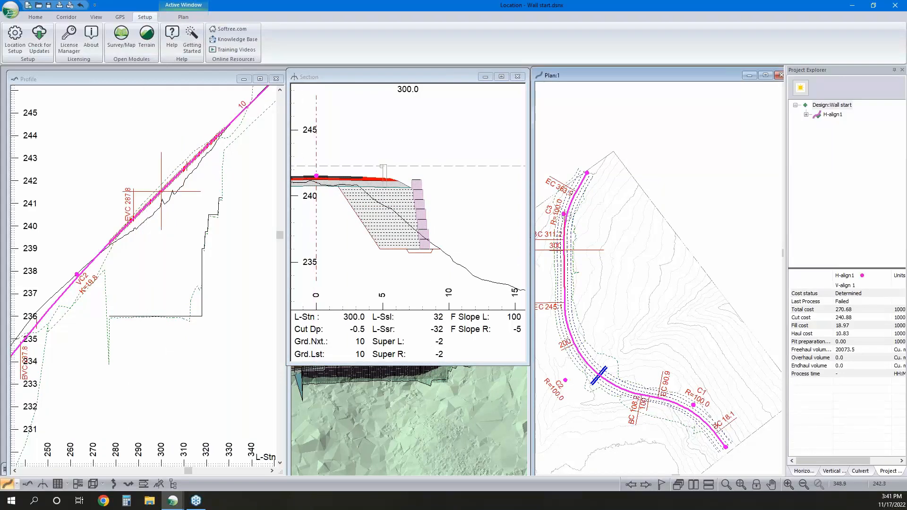
left_click(35, 18)
left_click(219, 38)
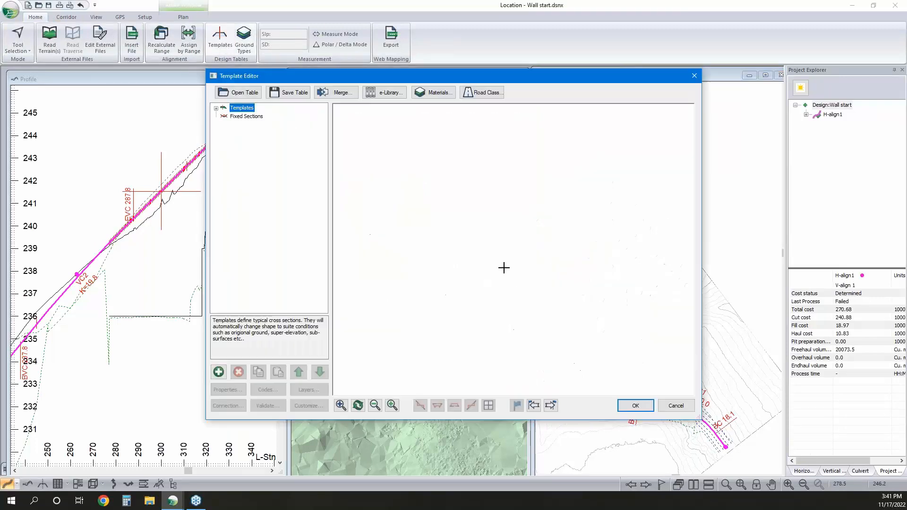
left_click(242, 109)
left_click(216, 109)
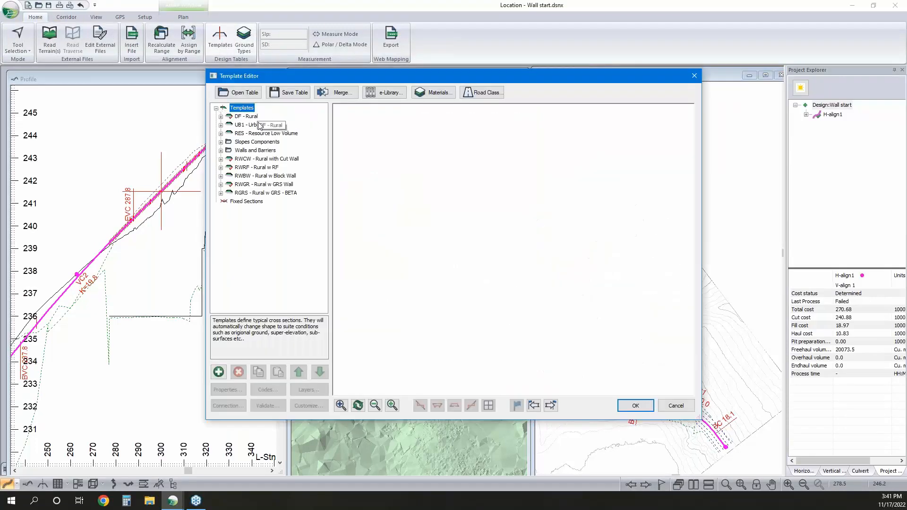
left_click(268, 159)
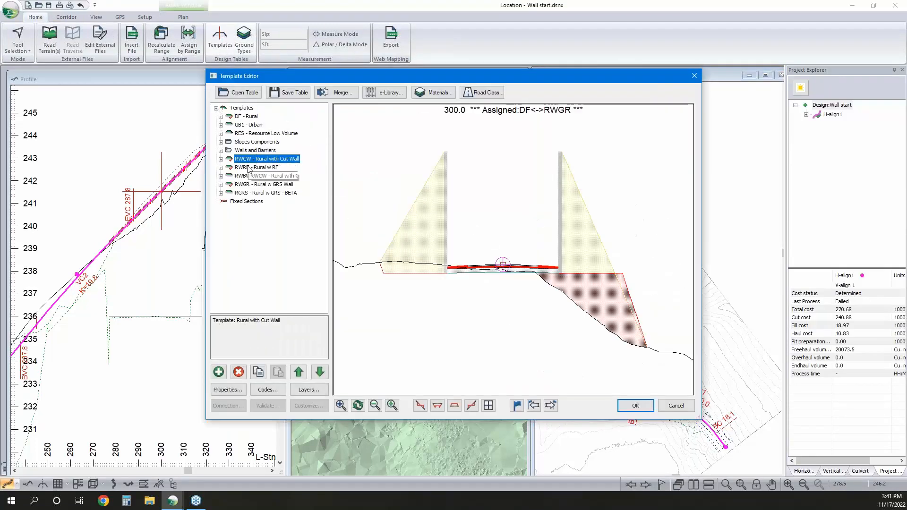
left_click(251, 187)
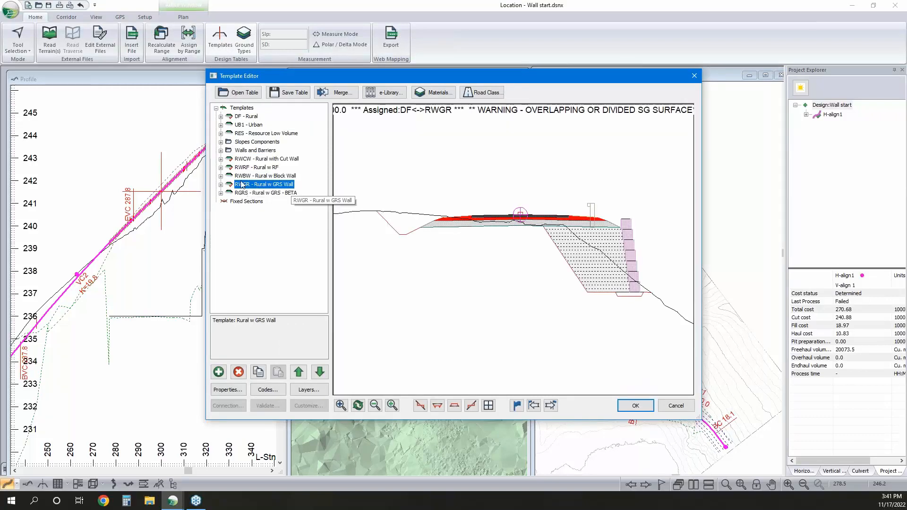
left_click(221, 185)
Delete the left and right Ditch I Standard components from the RWGR template and check its right cut/fill closing slope
left_click(257, 203)
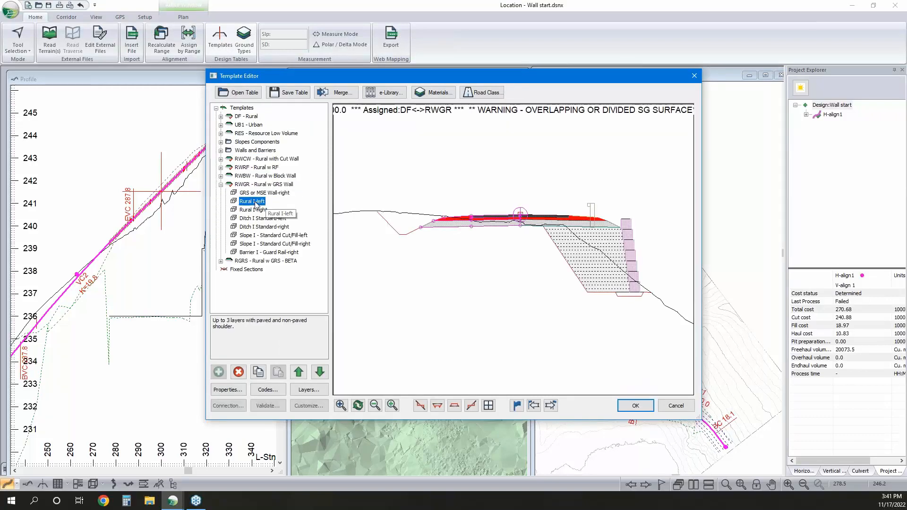
left_click(258, 217)
key("Down")
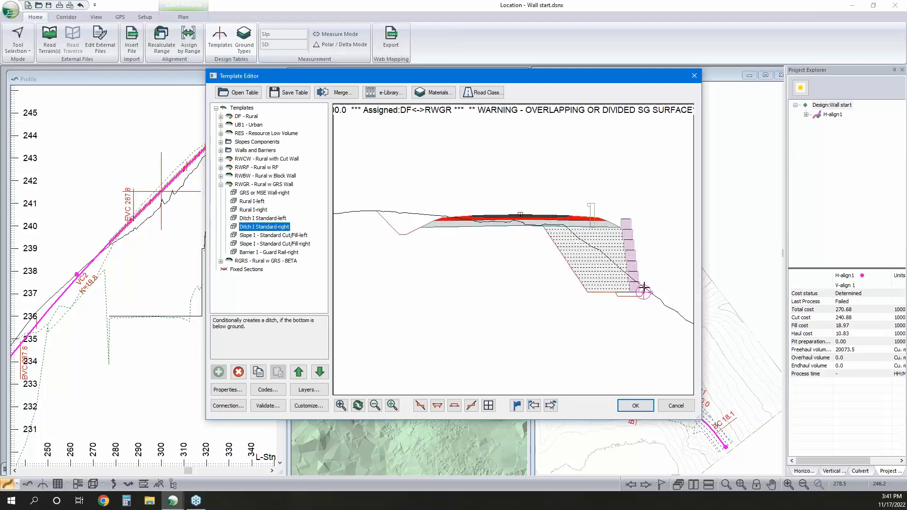
scroll(646, 290, "up", 2)
middle_click_drag(646, 291, 602, 306)
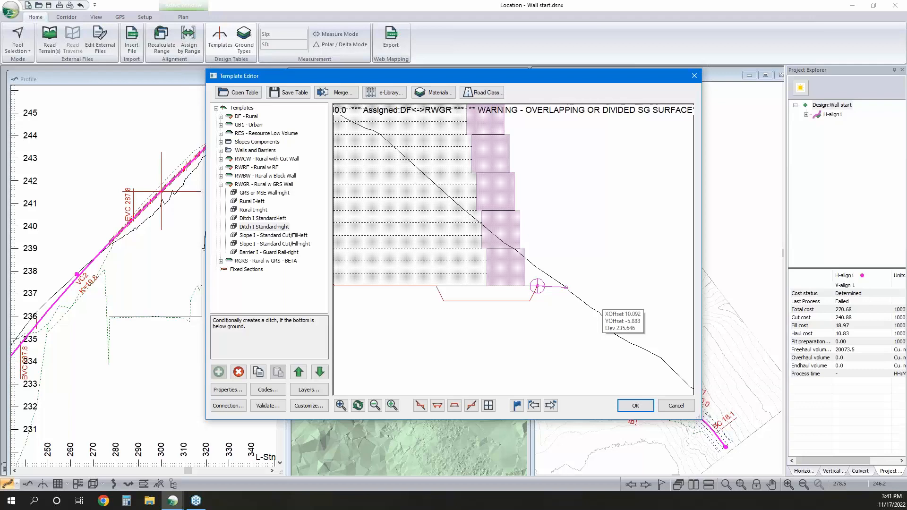
left_click(265, 224)
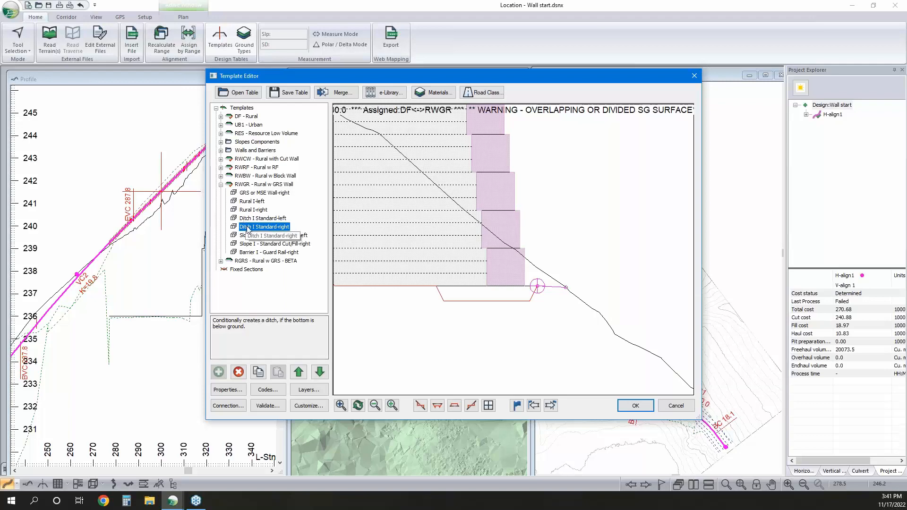
left_click(239, 373)
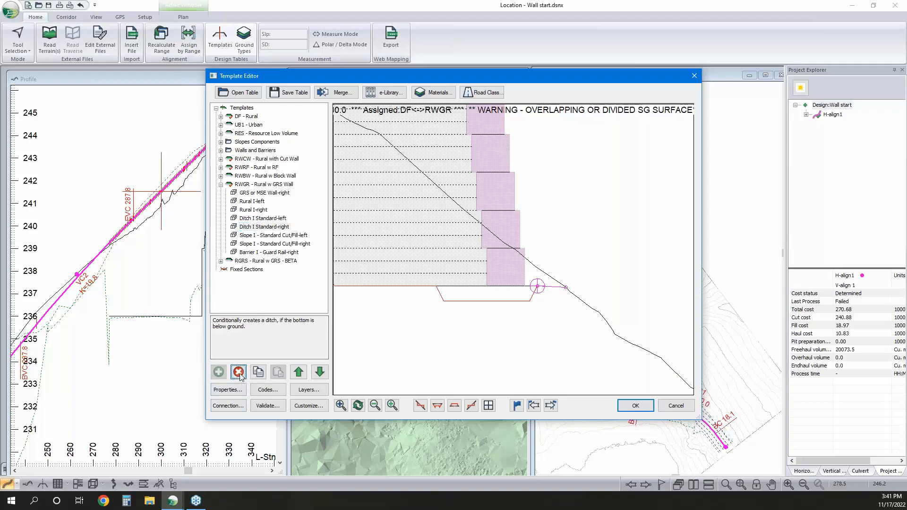
left_click(239, 372)
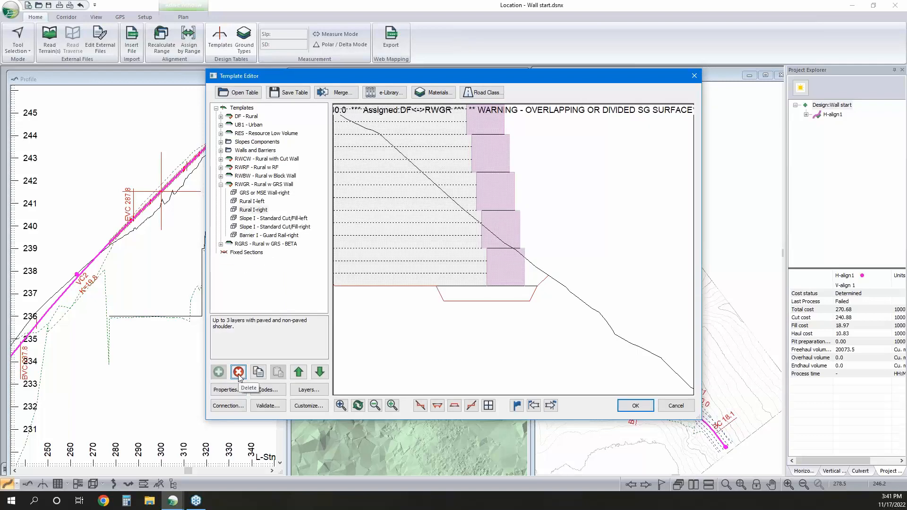
left_click(294, 227)
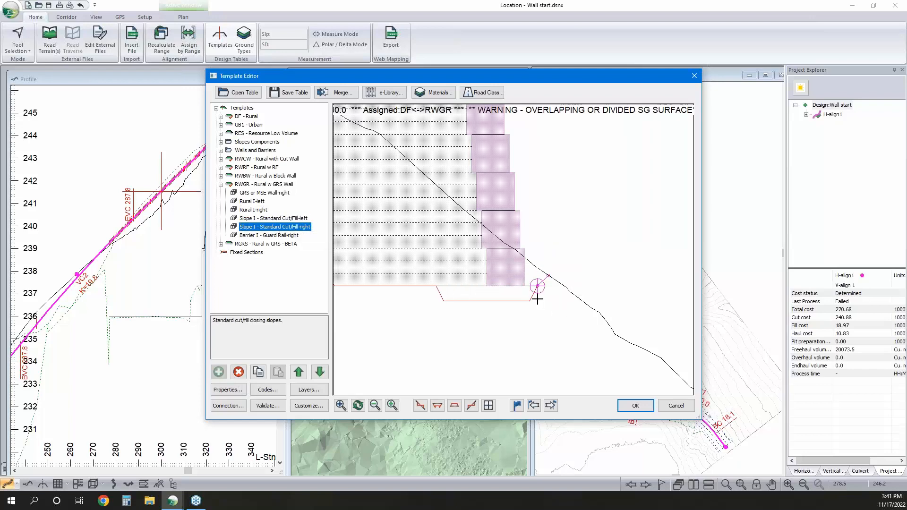
mouse_move(529, 288)
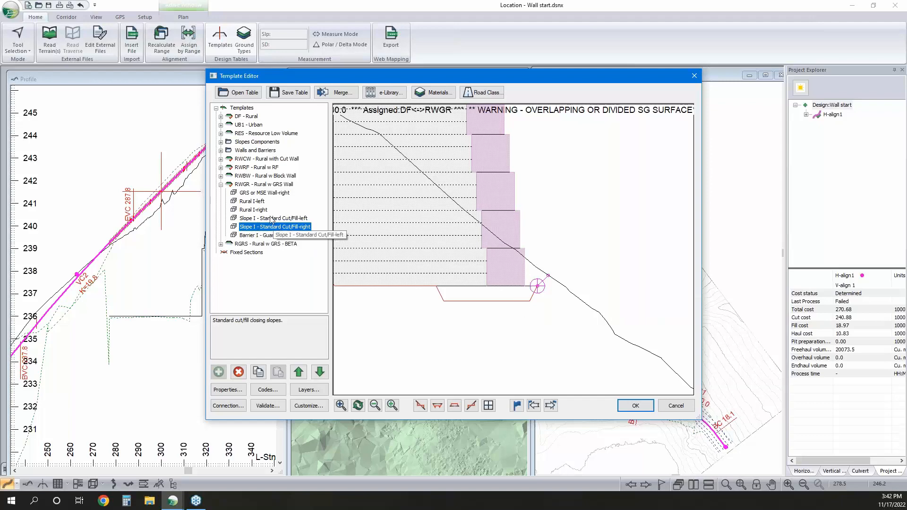
Set the leveling course outside offset (LvlCrsOutOffs) of the GRS or MSE Wall-right component to 0.01 m
left_click(258, 194)
double_click(257, 193)
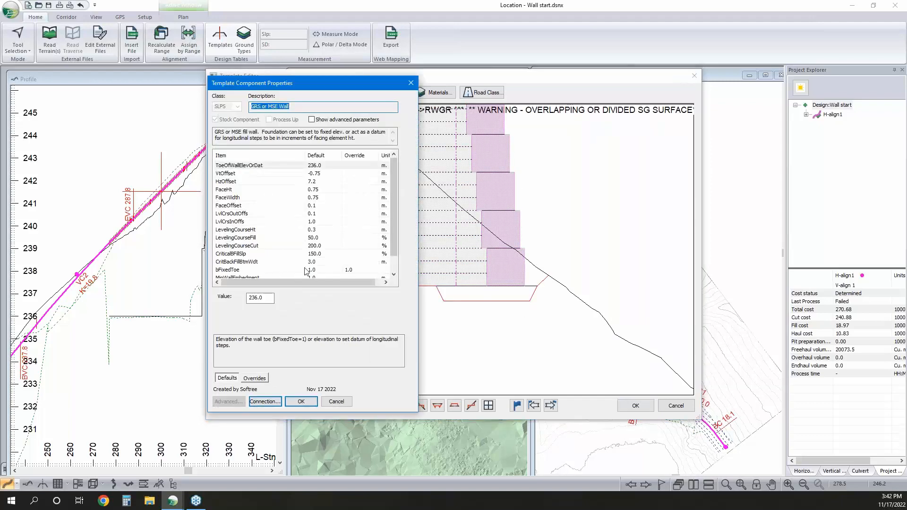
scroll(293, 255, "down", 1)
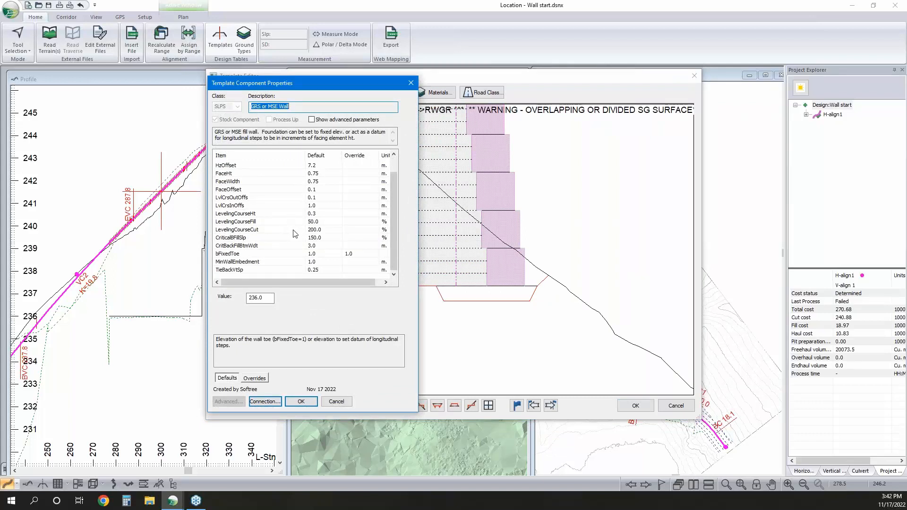
left_click(308, 198)
double_click(256, 298)
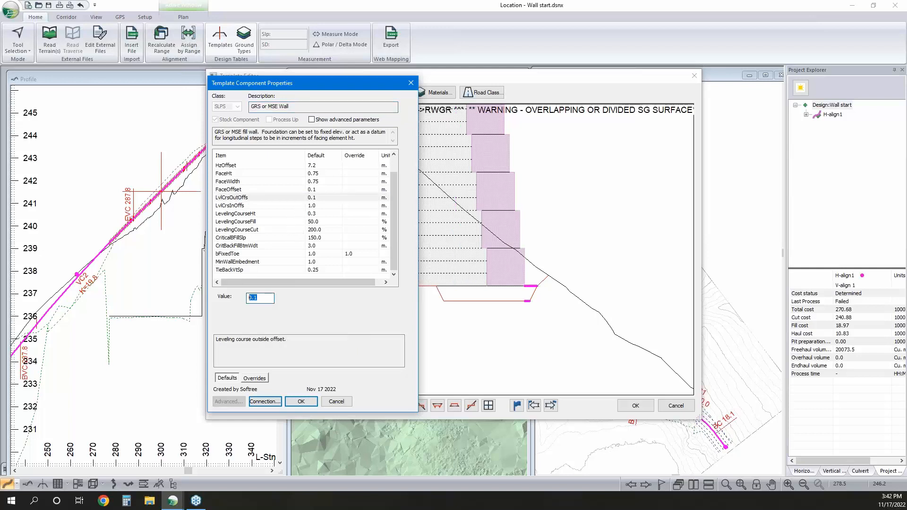
type("0")
type(".01")
Make the leveling course cut slope (LevelingCourseCut) of the wall component vertical (Vert)
left_click(304, 230)
left_click(290, 299)
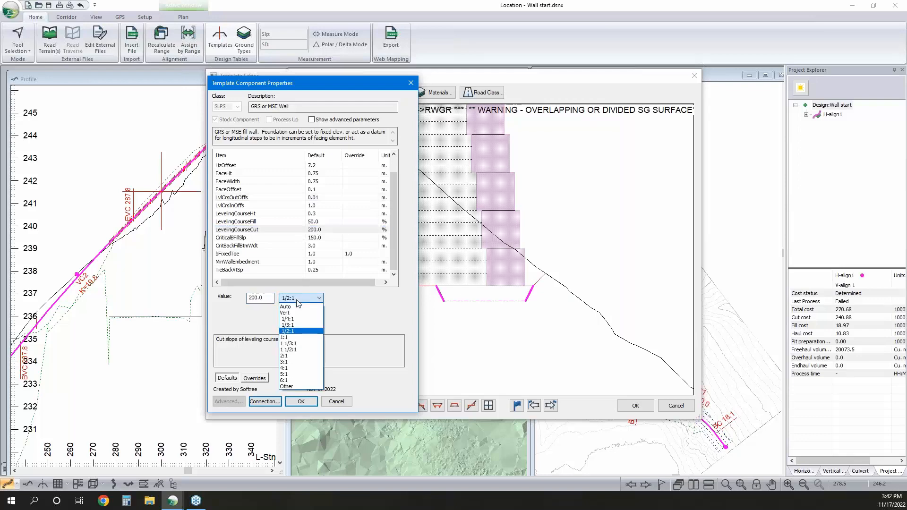
left_click(296, 313)
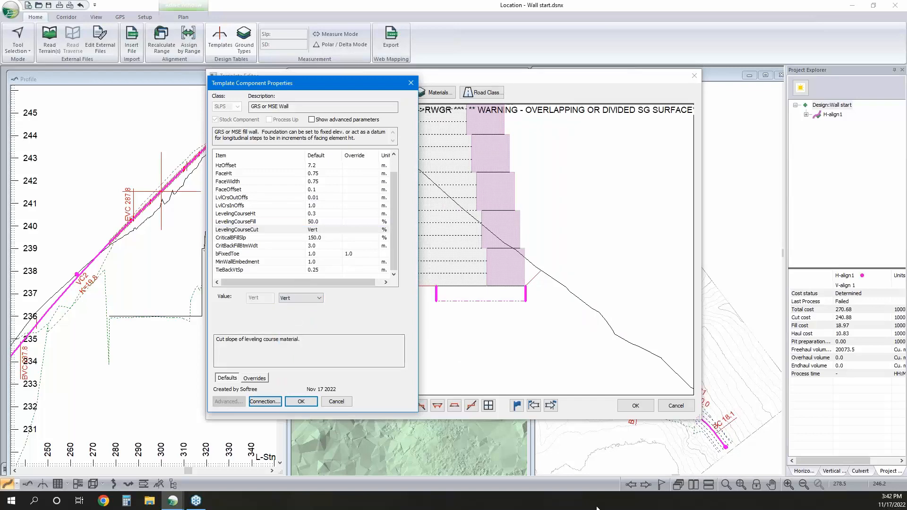
Try a leveling course depth (LevelingCourseHt) of 0 m on the wall component and accept its properties
left_click(312, 214)
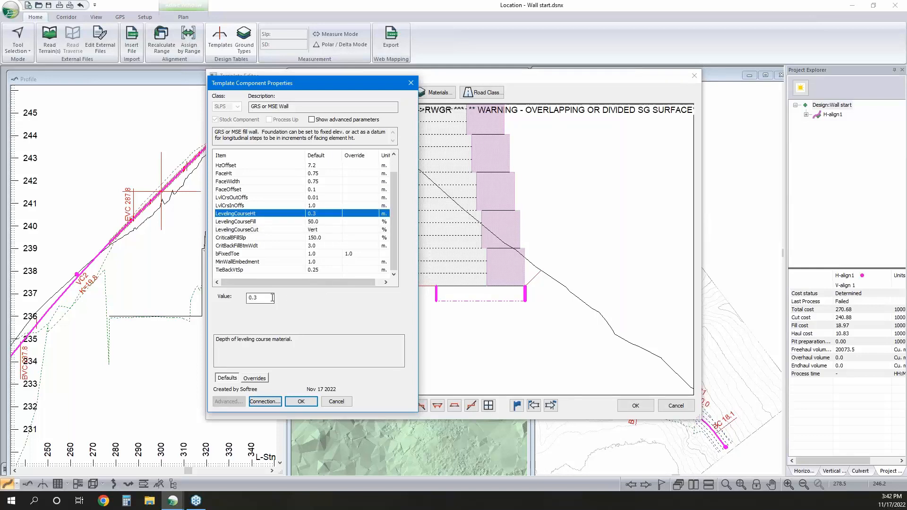
double_click(255, 297)
type("0")
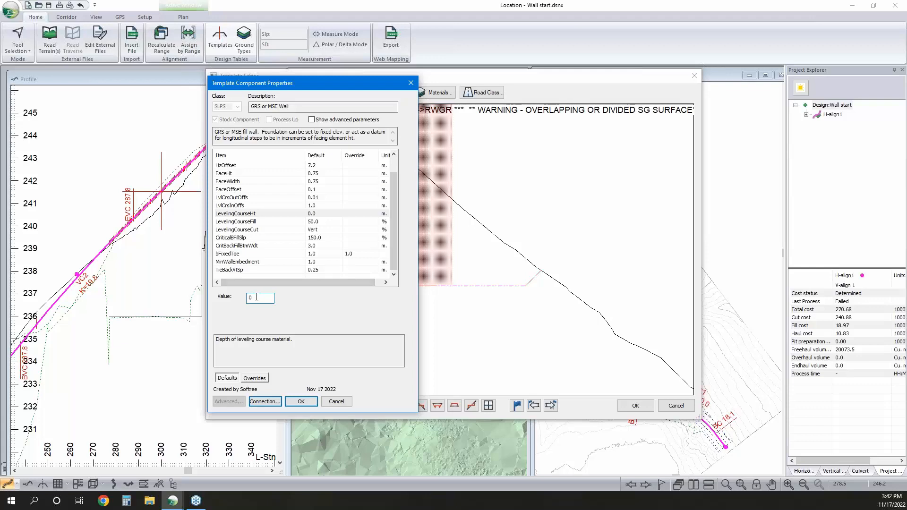
key("Return")
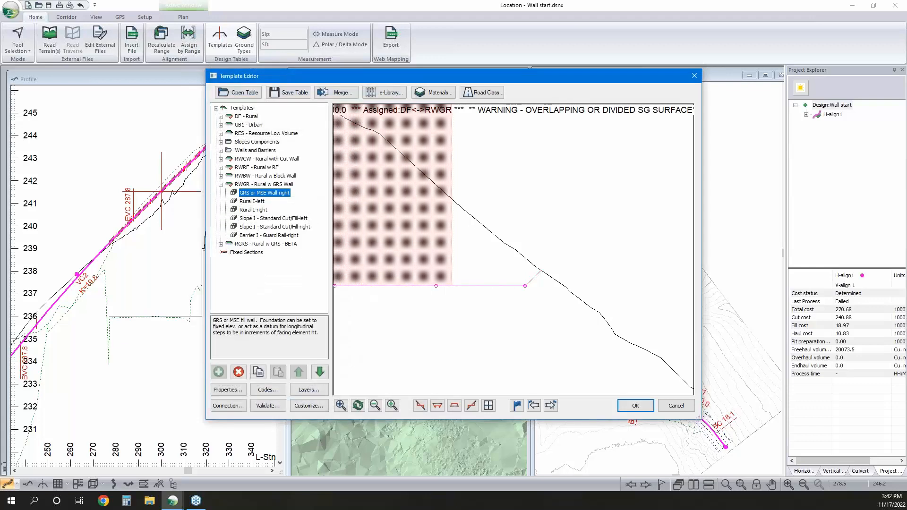
Set the leveling course depth (LevelingCourseHt) of the GRS or MSE Wall-right component to 0.01 m and check the preview
double_click(270, 193)
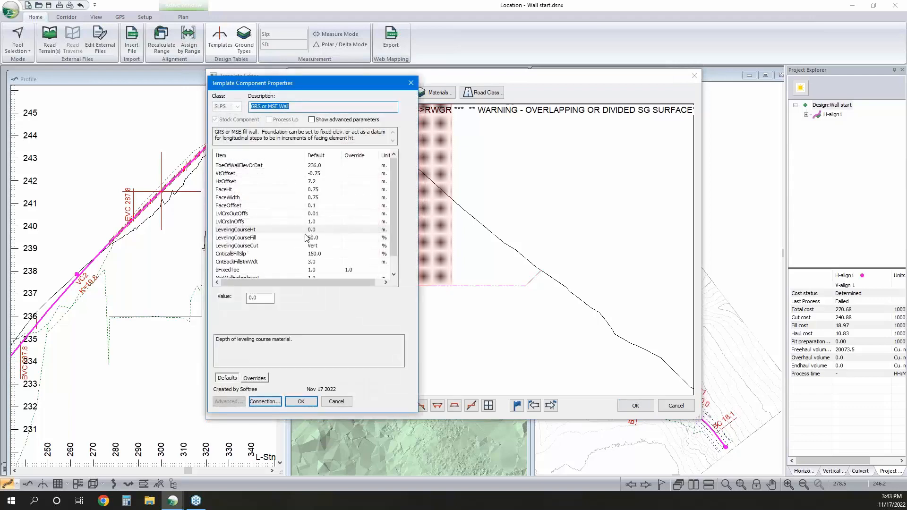
left_click(265, 297)
type("1")
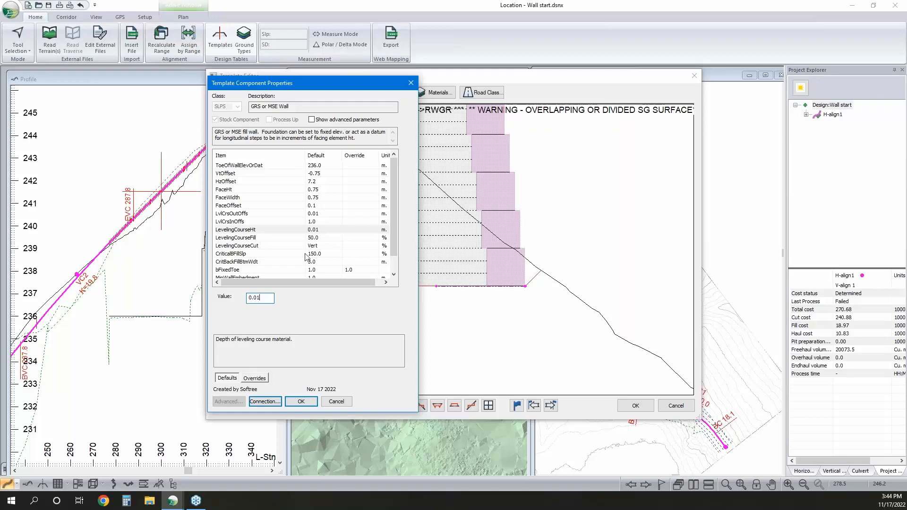
left_click(513, 300)
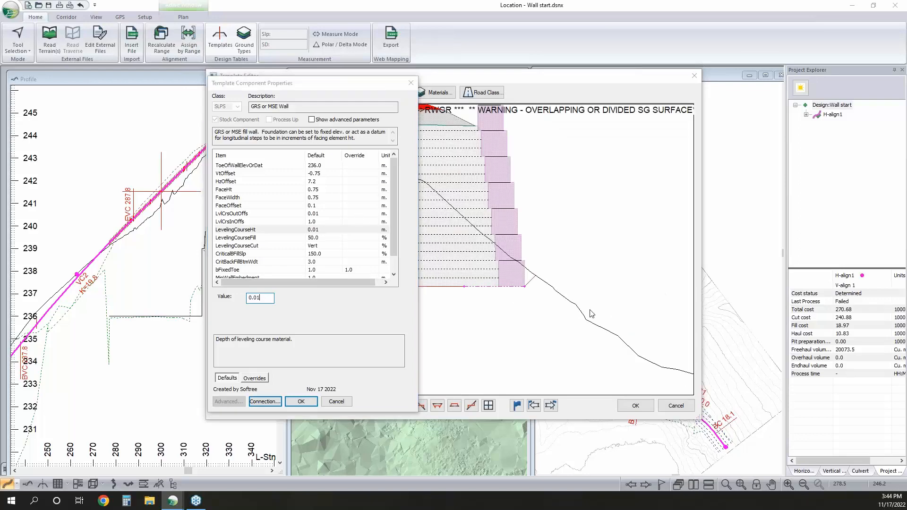